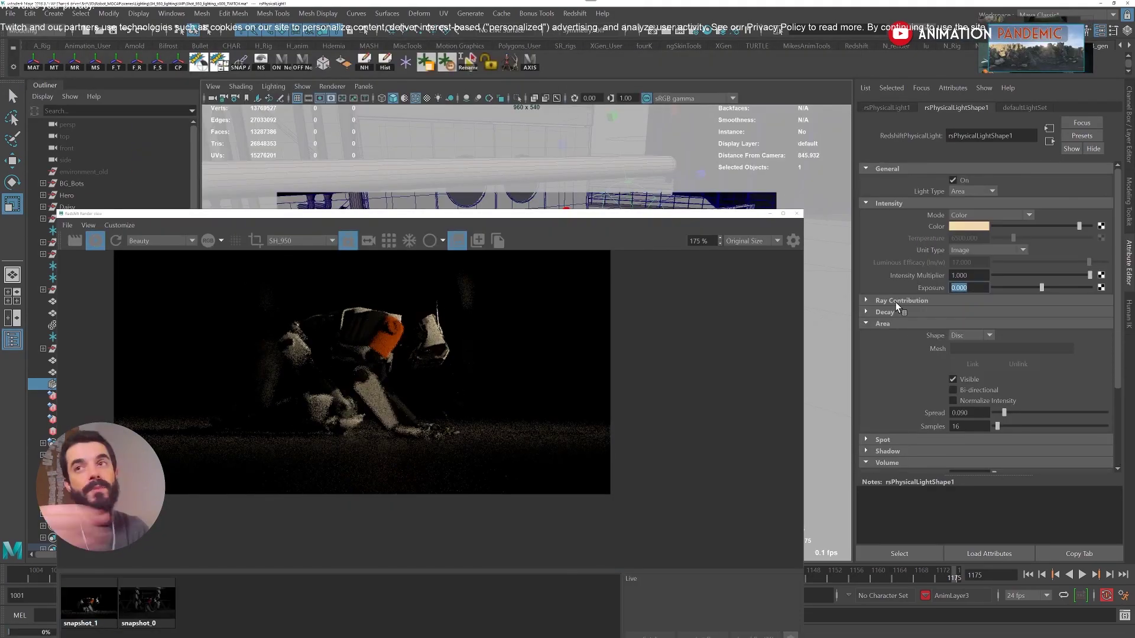
Set the exposure of the Redshift physical light to 0.8.
text(0.8)
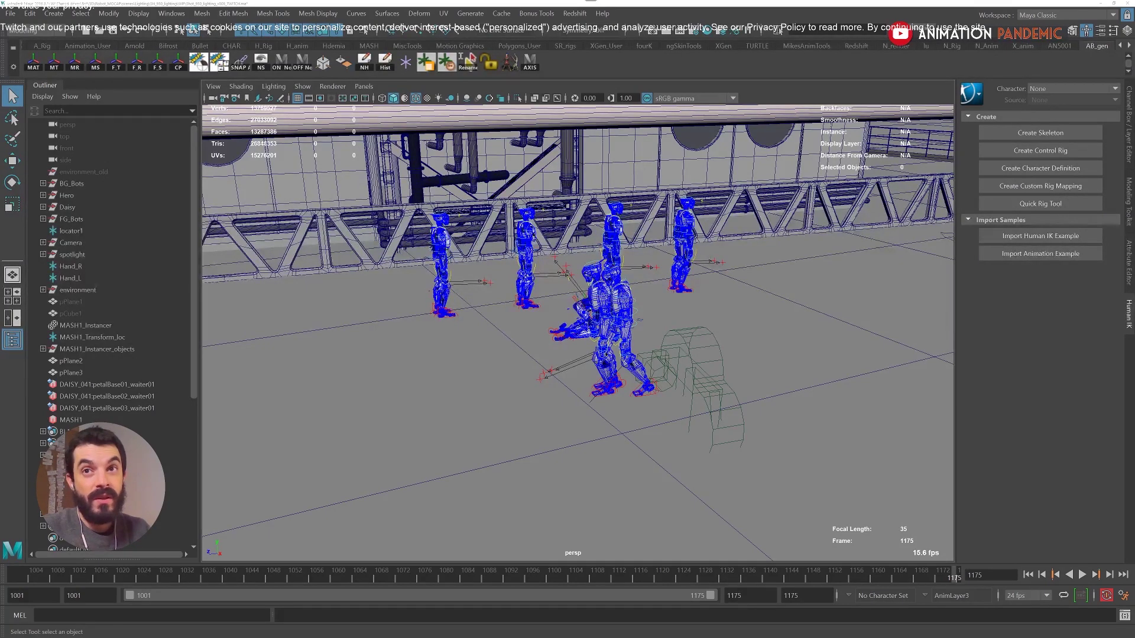
Look through the SH_950 camera in the viewport and select the environment railing behind the robots.
alt+drag(581, 252, 498, 261)
key(bracketleft)
scroll(405, 203, up, 3)
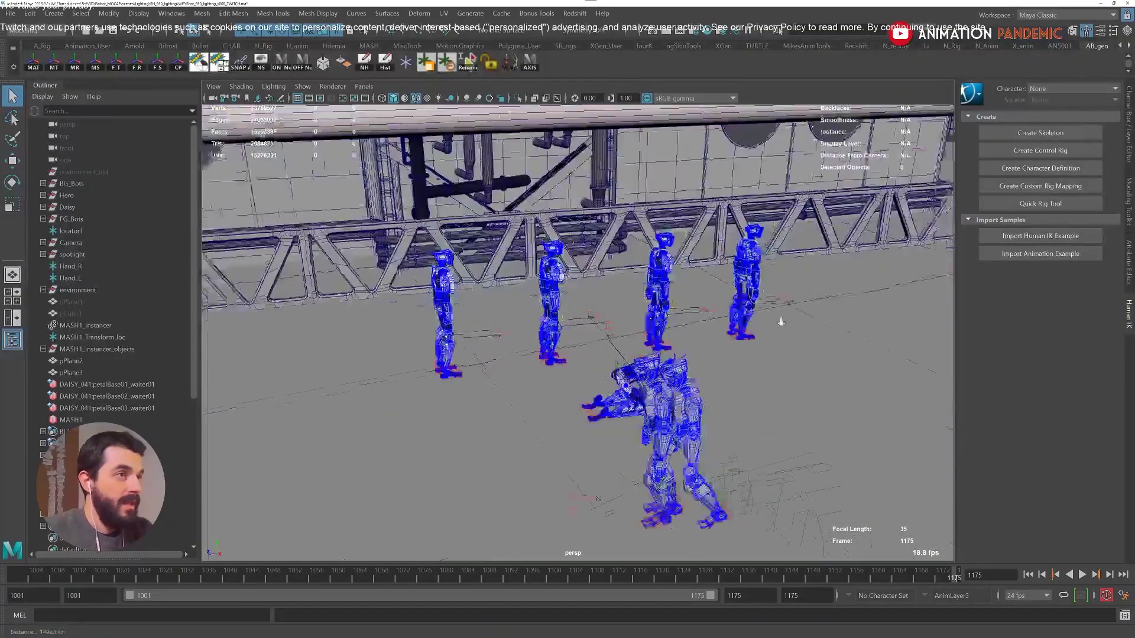
click(364, 86)
mouse_move(414, 98)
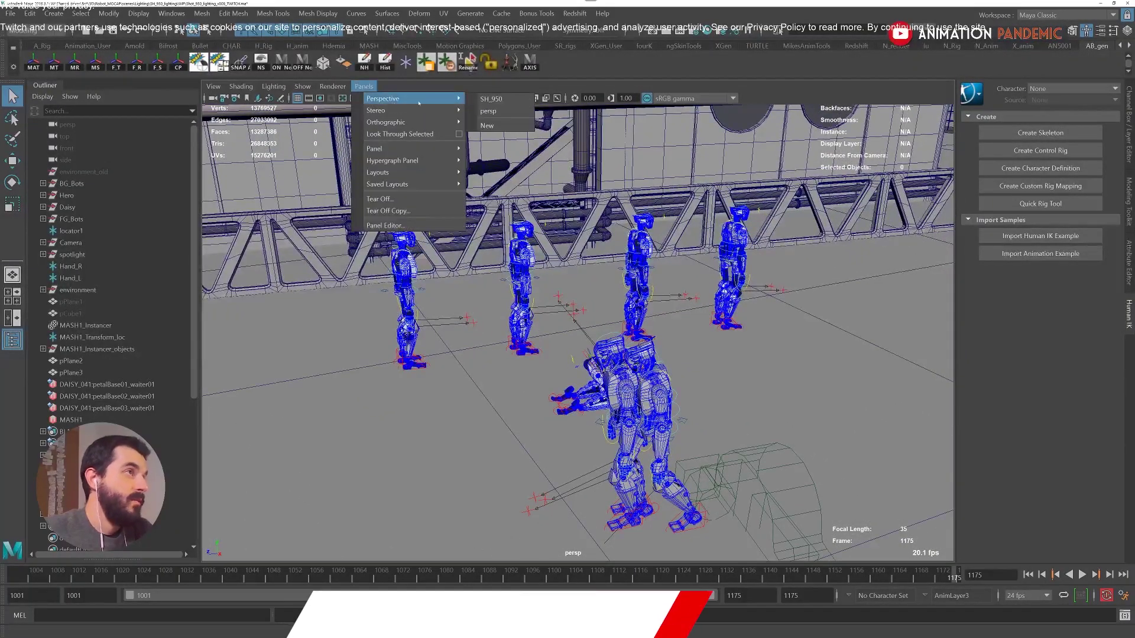
click(490, 99)
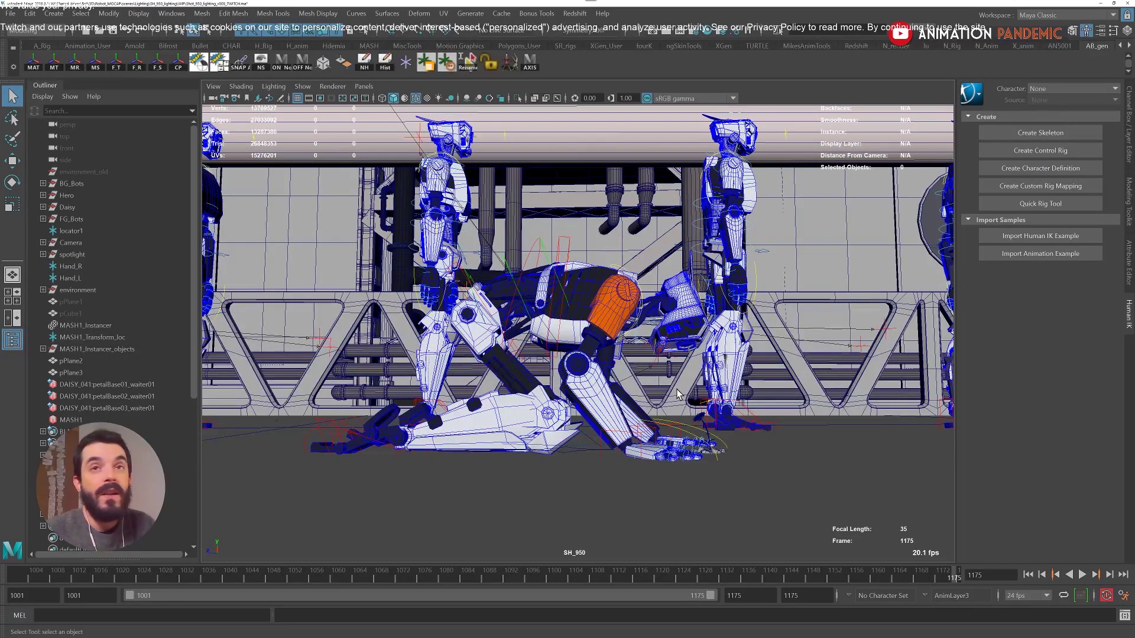
click(582, 398)
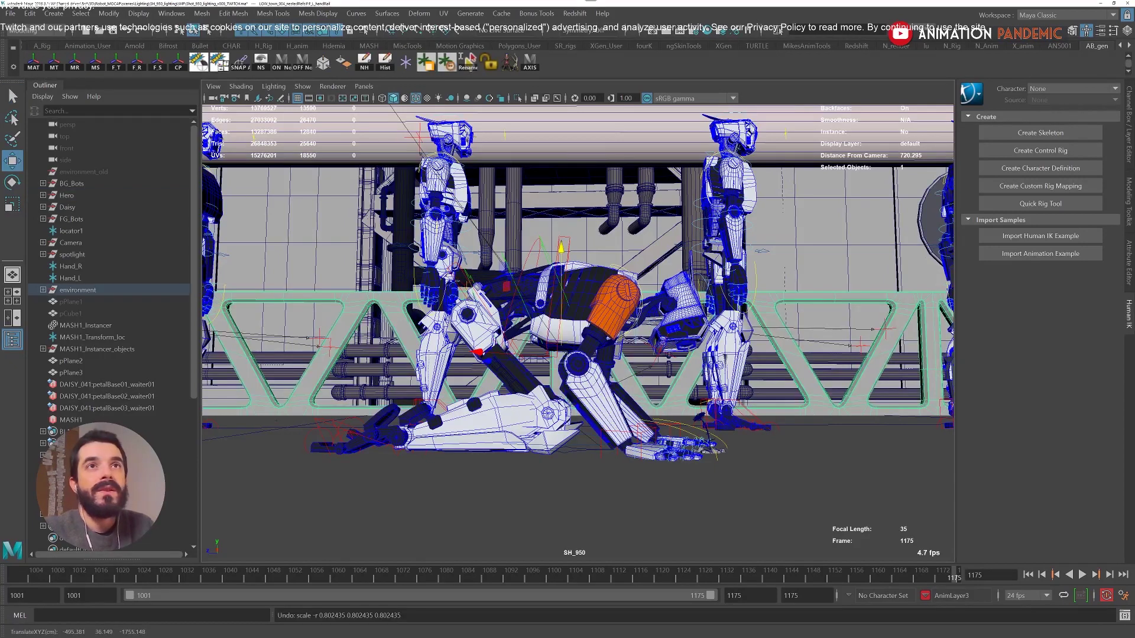
Bring up the reference board and examine color script frame 9 and the robot line-up image.
key(alt+Tab)
drag(646, 201, 775, 124)
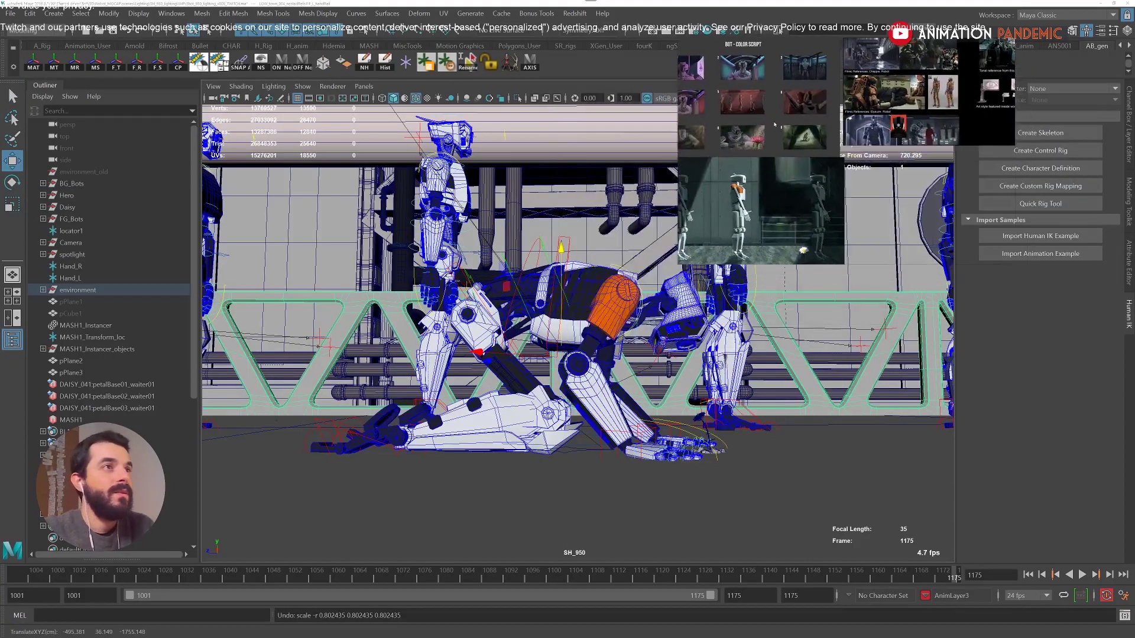
scroll(807, 141, up, 5)
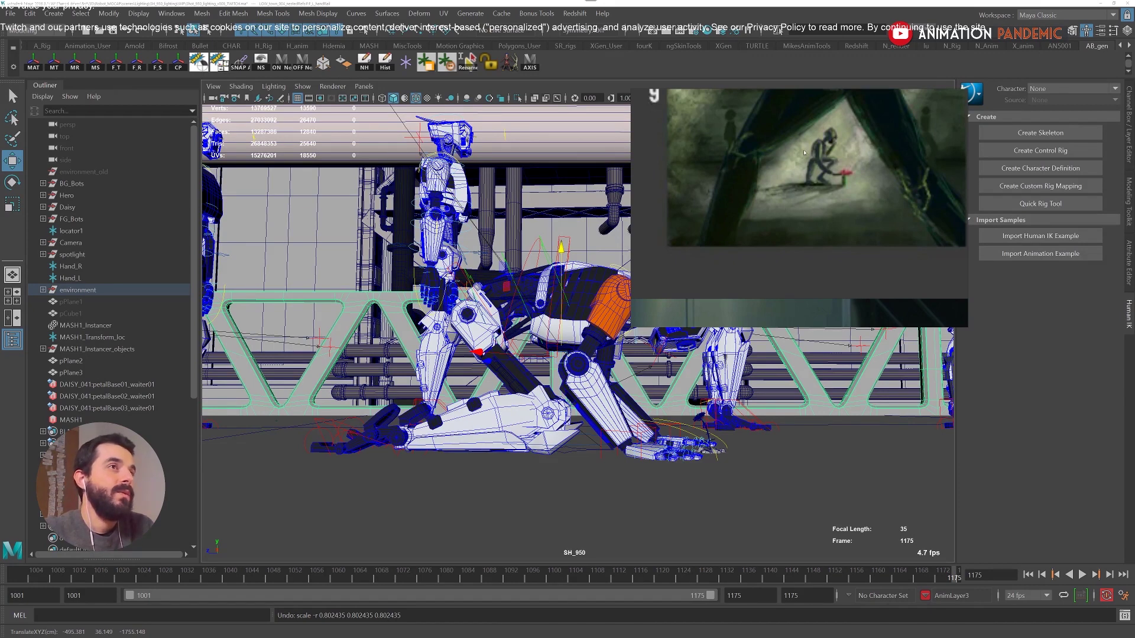
scroll(805, 155, down, 4)
scroll(807, 160, down, 3)
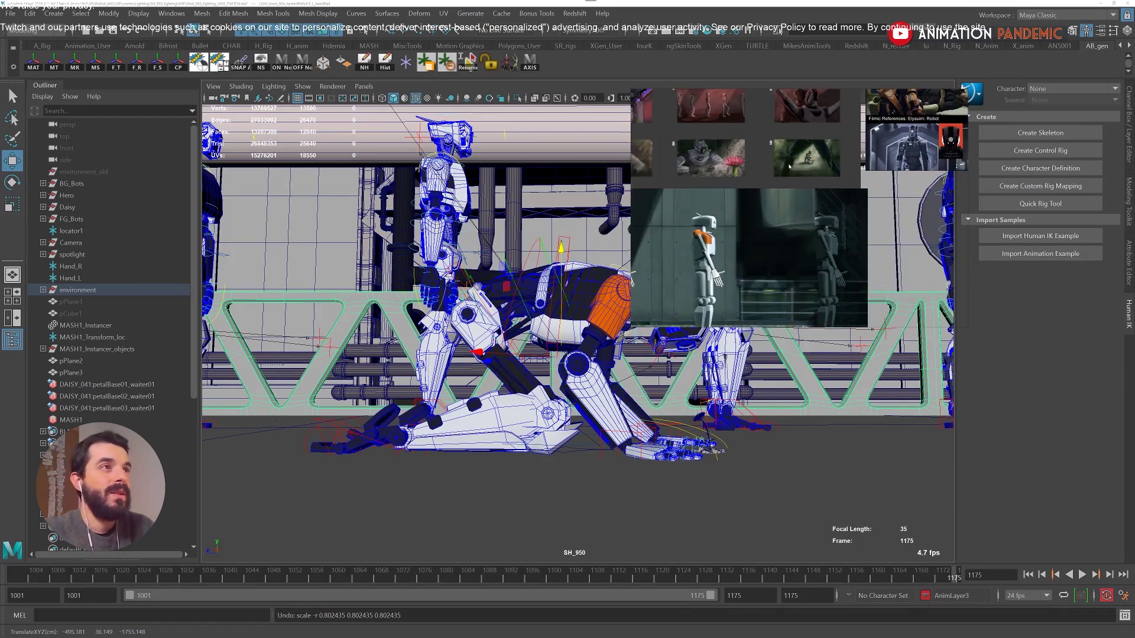
scroll(803, 141, up, 4)
scroll(822, 155, down, 5)
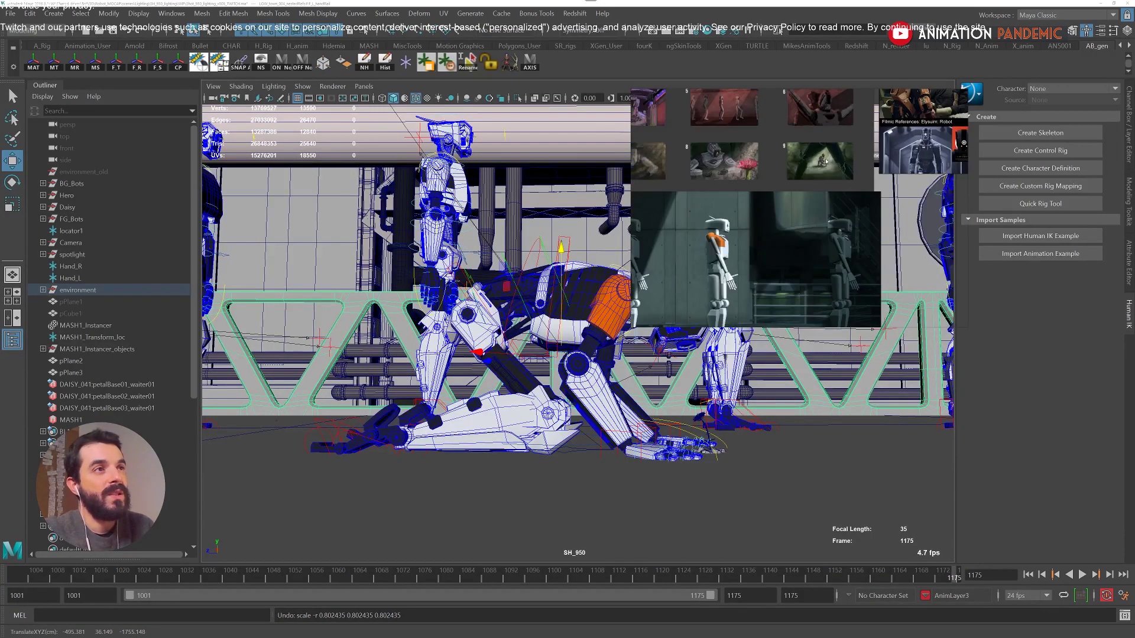
scroll(828, 161, down, 5)
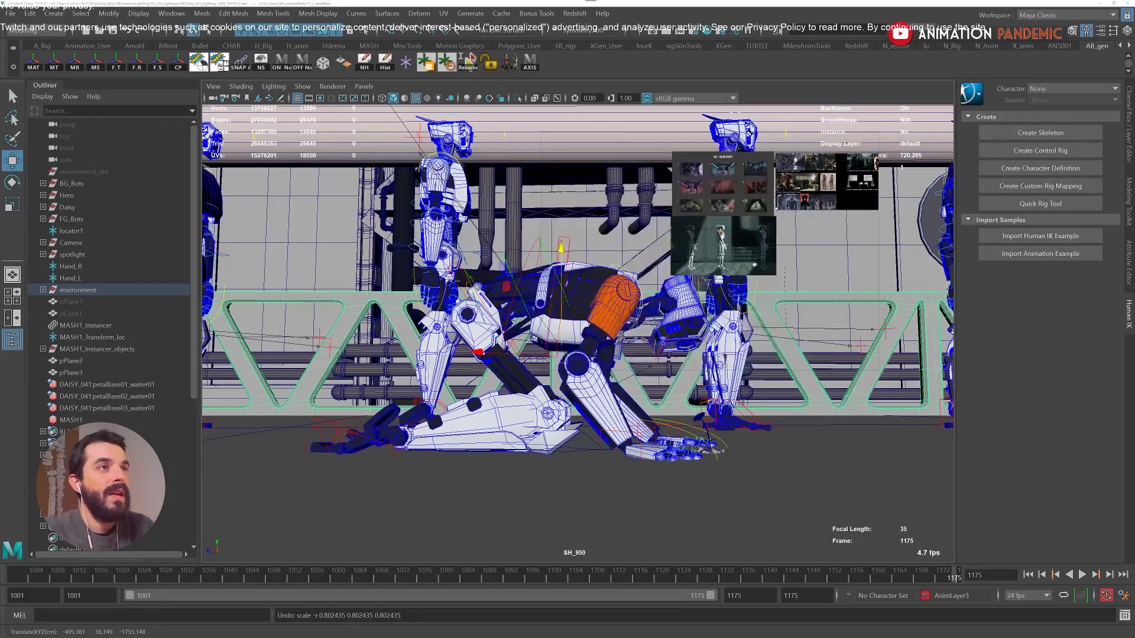
Examine the filmic references for Chappie and Elysium on the board and compare them with the robot line-up image.
scroll(746, 213, up, 4)
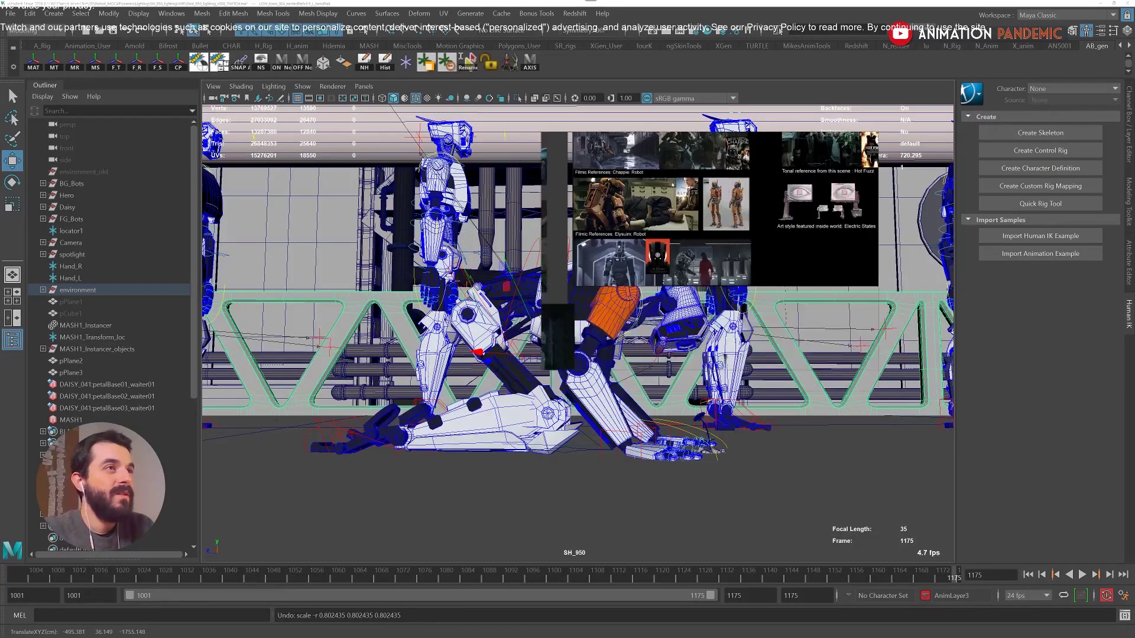
scroll(710, 226, up, 3)
right_drag(689, 226, 703, 239)
middle_drag(703, 240, 782, 333)
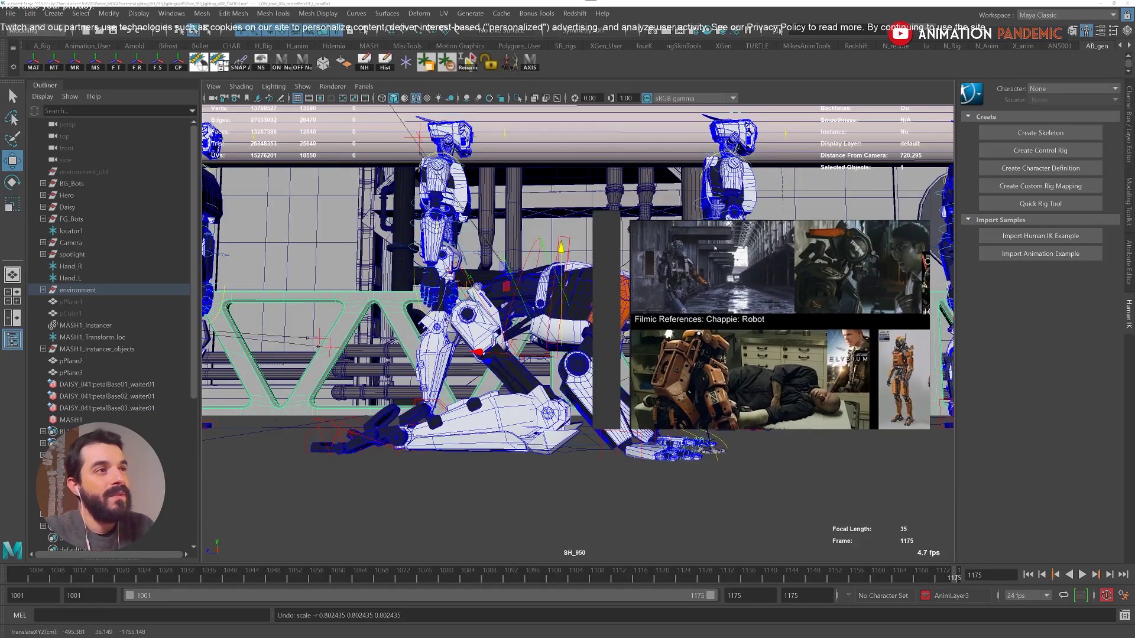
middle_drag(638, 298, 747, 236)
middle_drag(702, 337, 742, 230)
middle_drag(730, 390, 765, 300)
scroll(764, 300, down, 3)
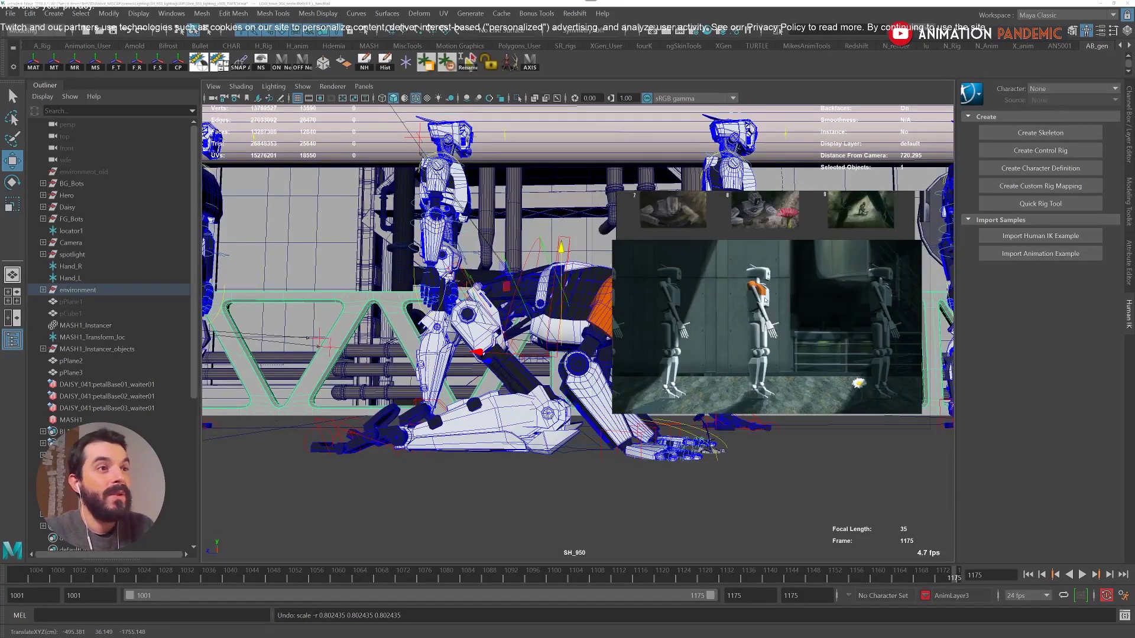
scroll(766, 296, down, 5)
scroll(767, 296, up, 1)
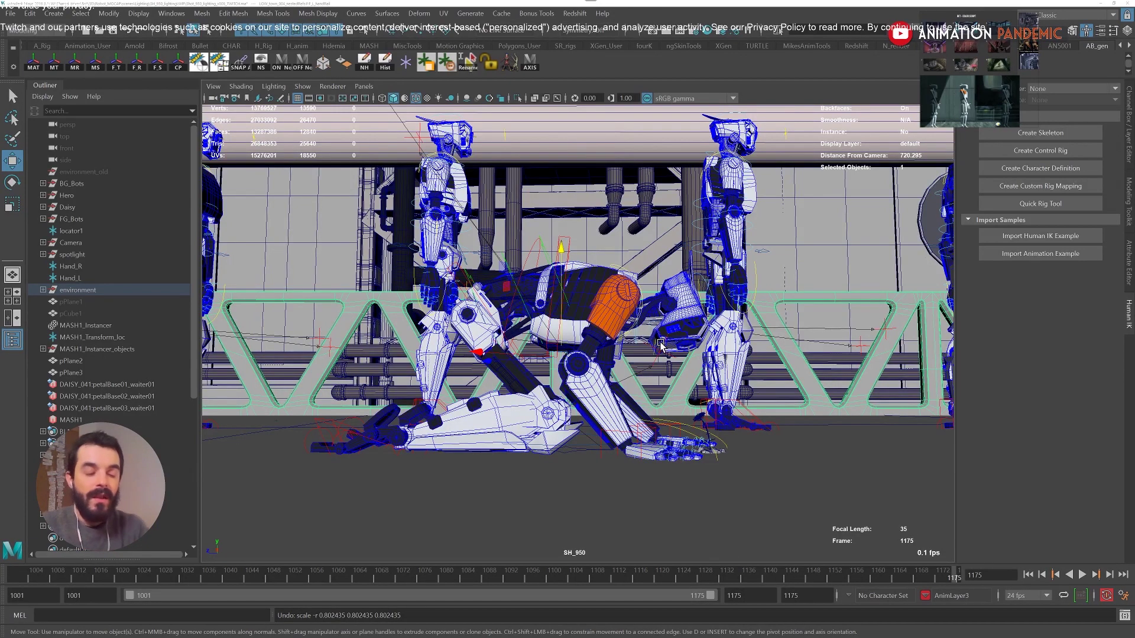
Review the full Bot color script and frame the reference board on the dark green frame 9.
scroll(967, 103, down, 2)
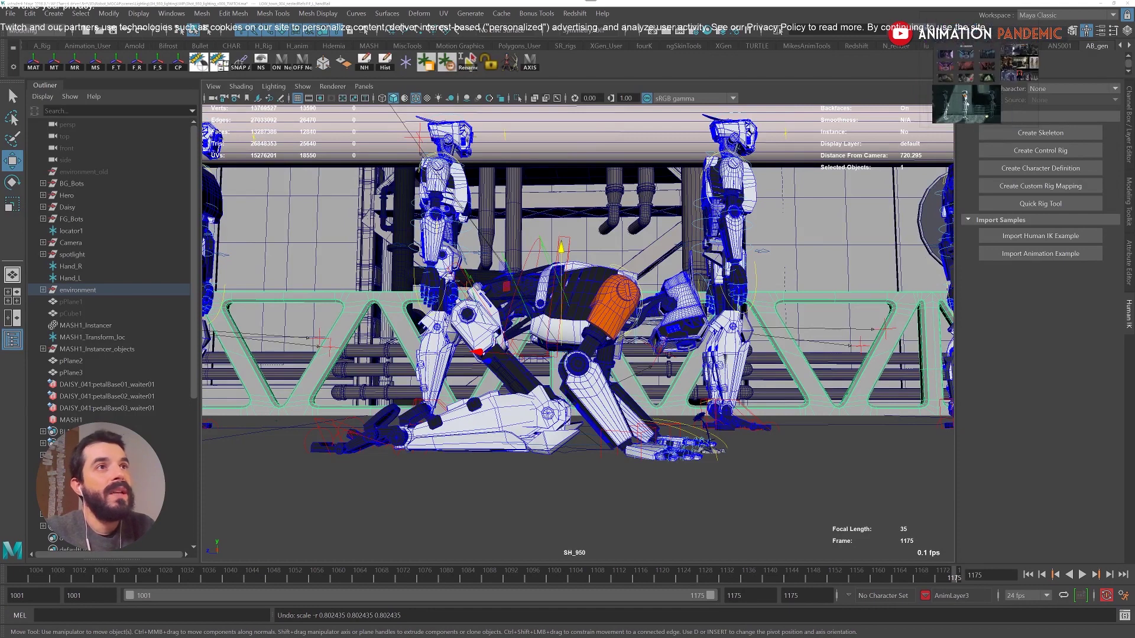
scroll(967, 103, up, 2)
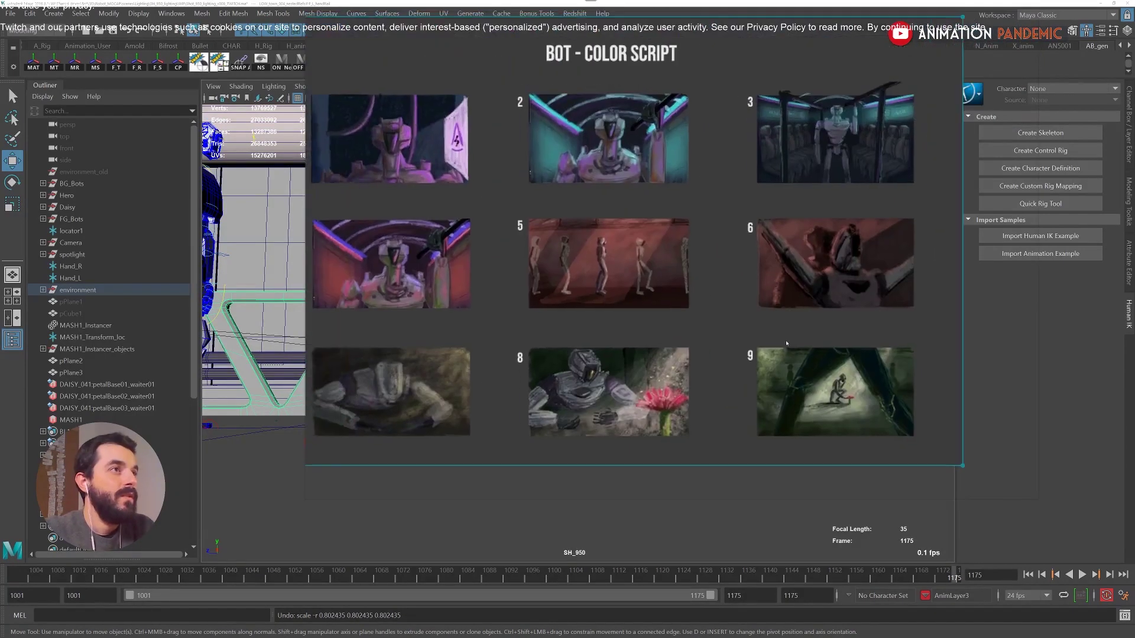
scroll(819, 387, up, 4)
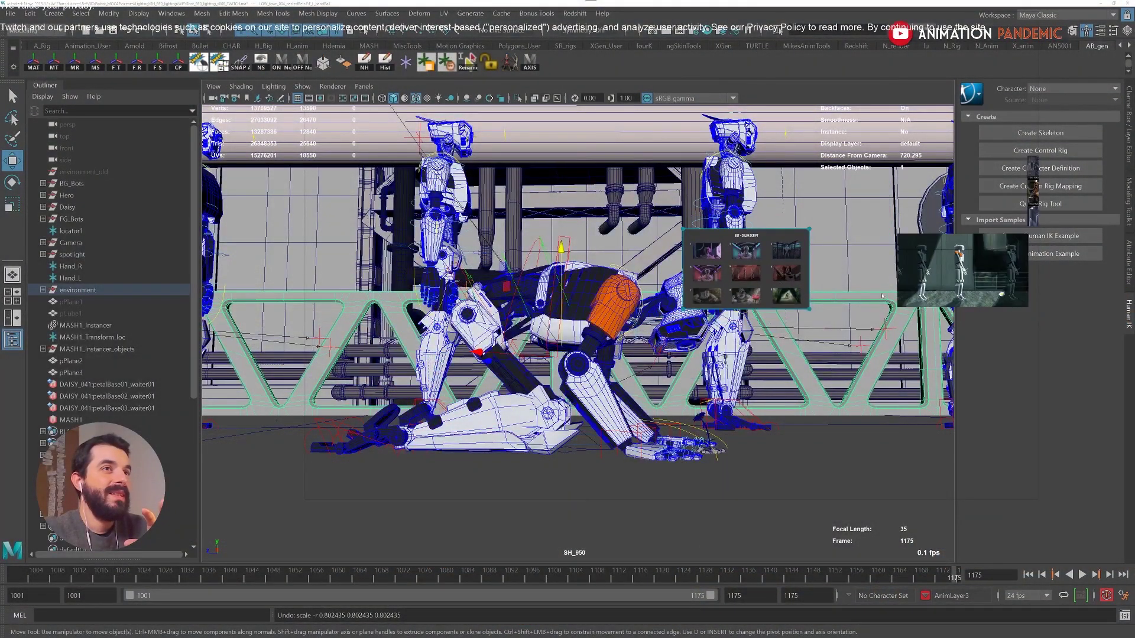
middle_drag(881, 295, 733, 308)
drag(634, 281, 844, 198)
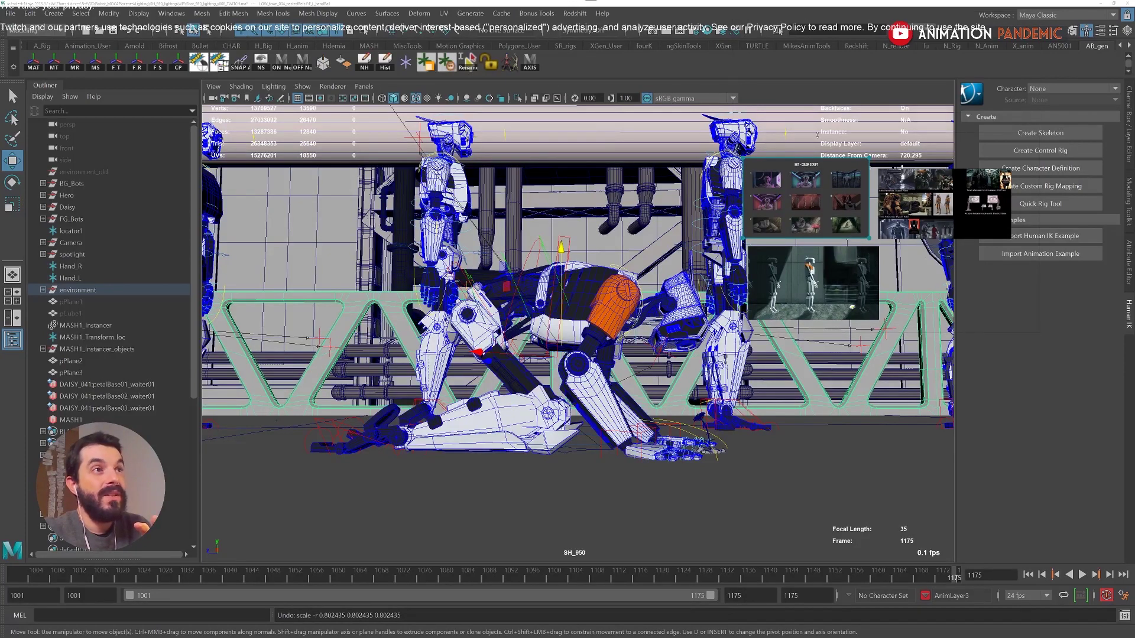
right_drag(813, 153, 901, 9)
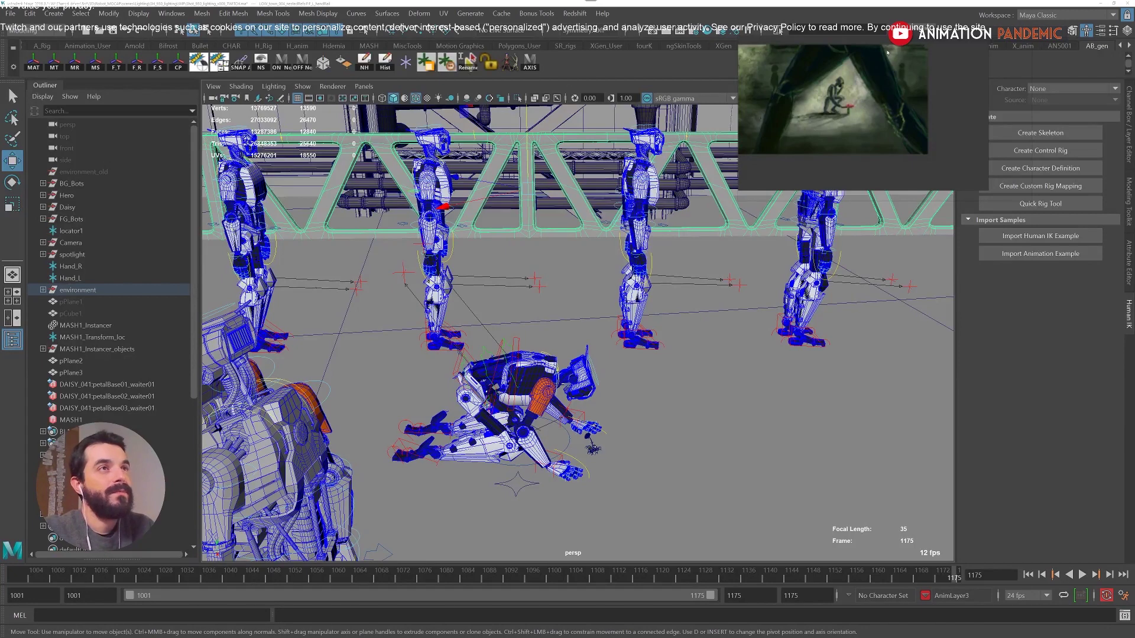
Create a Redshift Physical Light in the scene.
scroll(781, 203, down, 5)
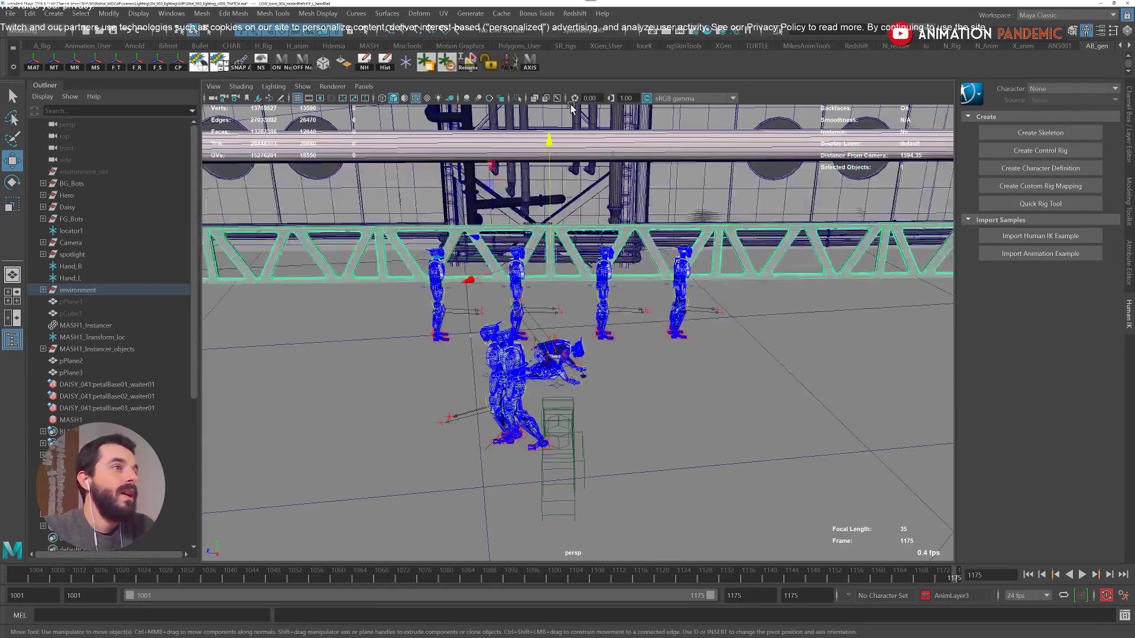
click(574, 16)
mouse_move(591, 97)
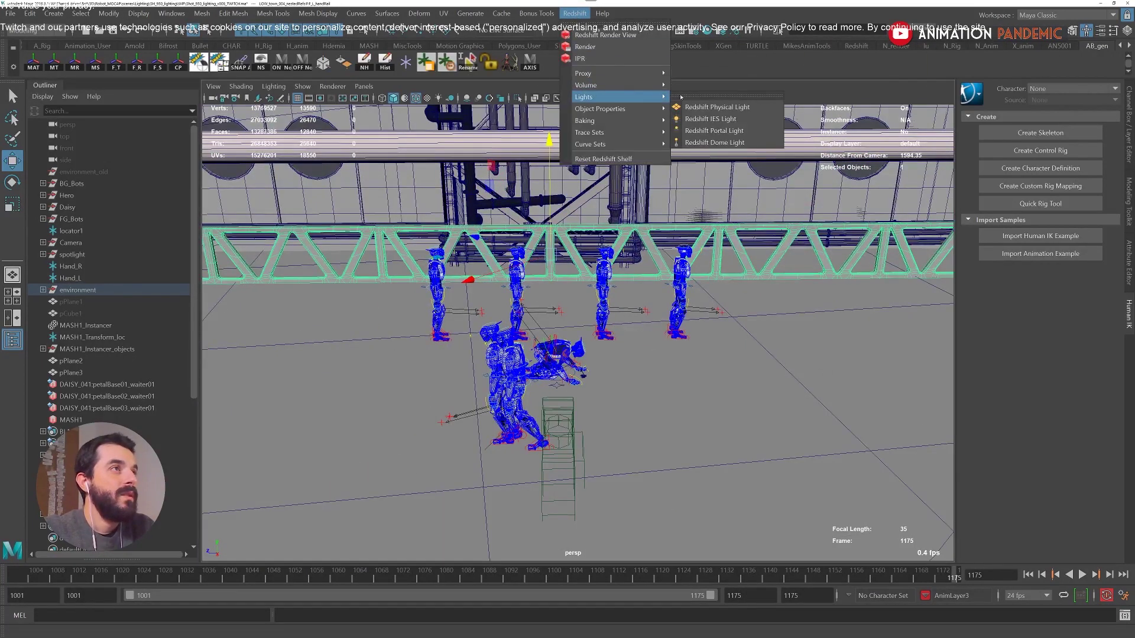
click(722, 110)
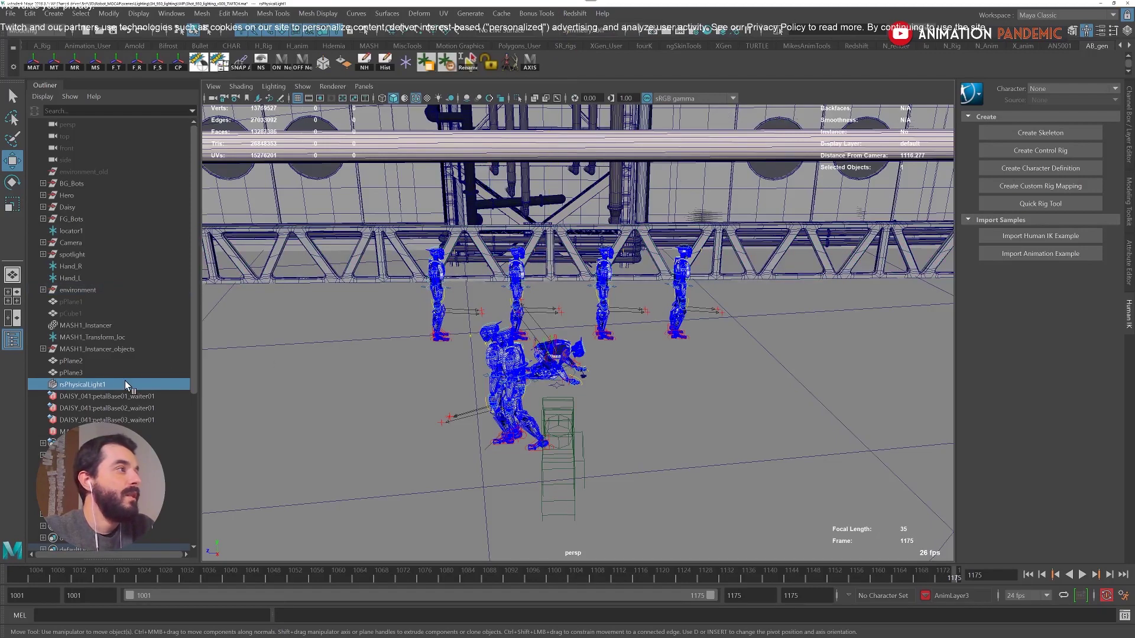
Scale the new physical light up uniformly so it is far larger than the robots.
scroll(588, 347, up, 4)
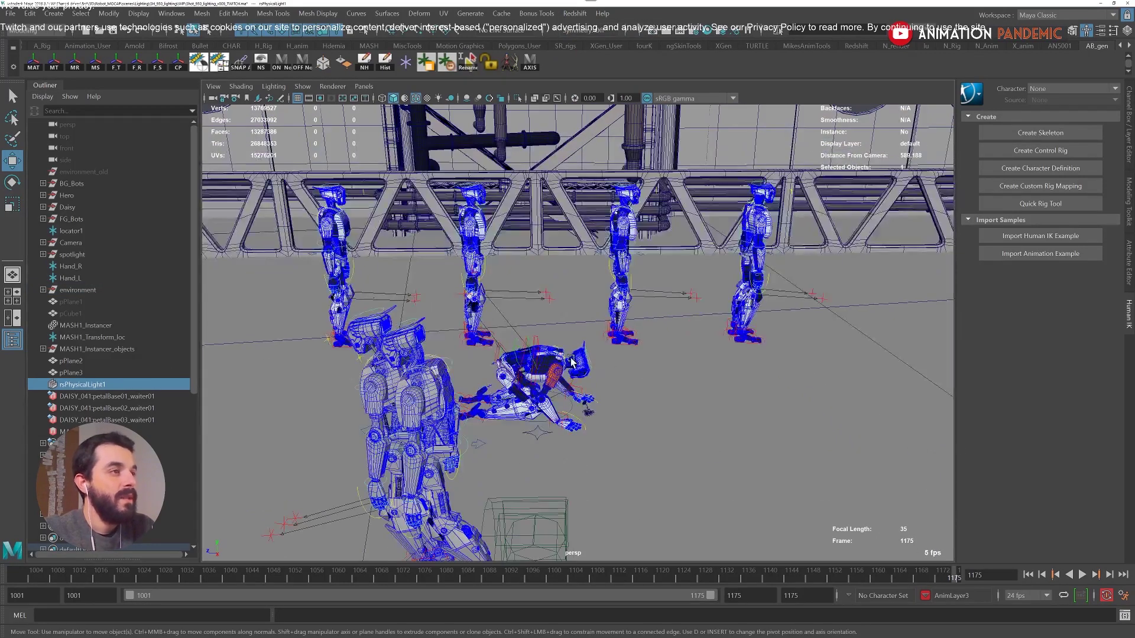
scroll(591, 358, up, 3)
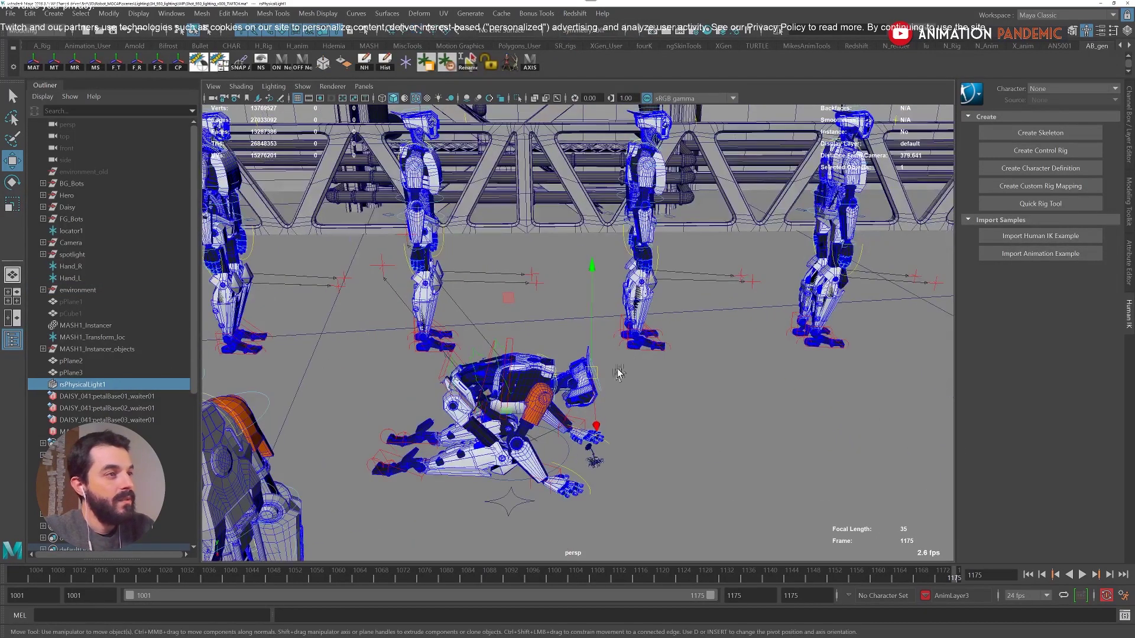
alt+middle_drag(857, 305, 598, 312)
key(r)
drag(598, 311, 1129, 308)
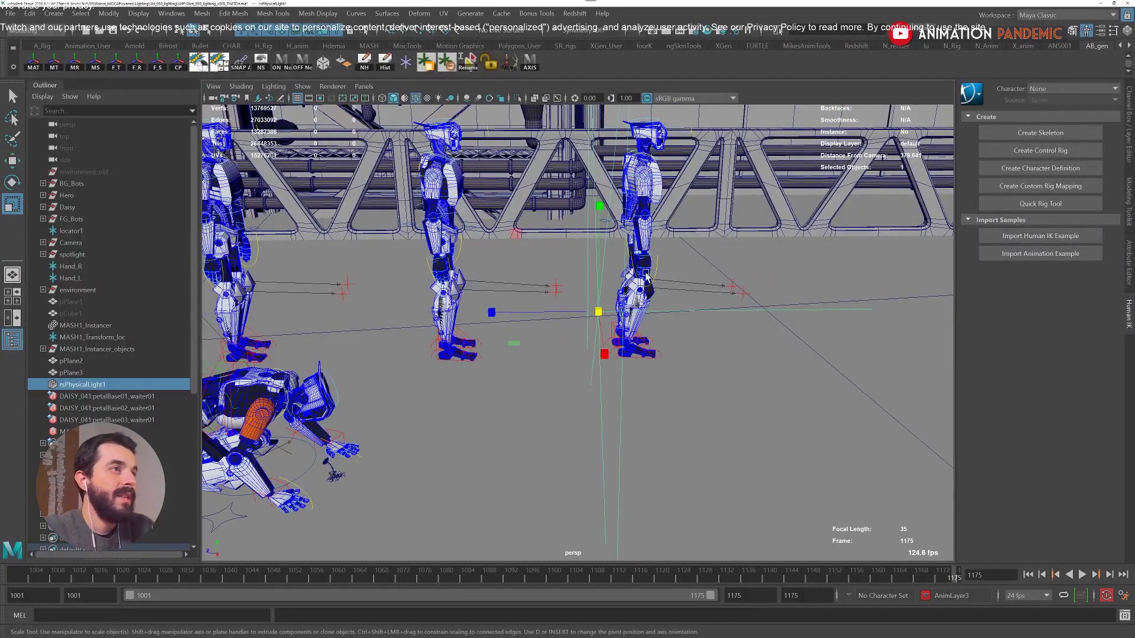
Position the physical light beyond the end of the robot row and rotate it about its horizontal axis.
scroll(532, 260, down, 7)
alt+drag(511, 257, 790, 302)
key(e)
key(w)
alt+drag(693, 302, 671, 324)
key(e)
drag(608, 221, 610, 253)
Open the Redshift Render View, preview the lighting from the persp camera and stop the interactive render.
click(575, 13)
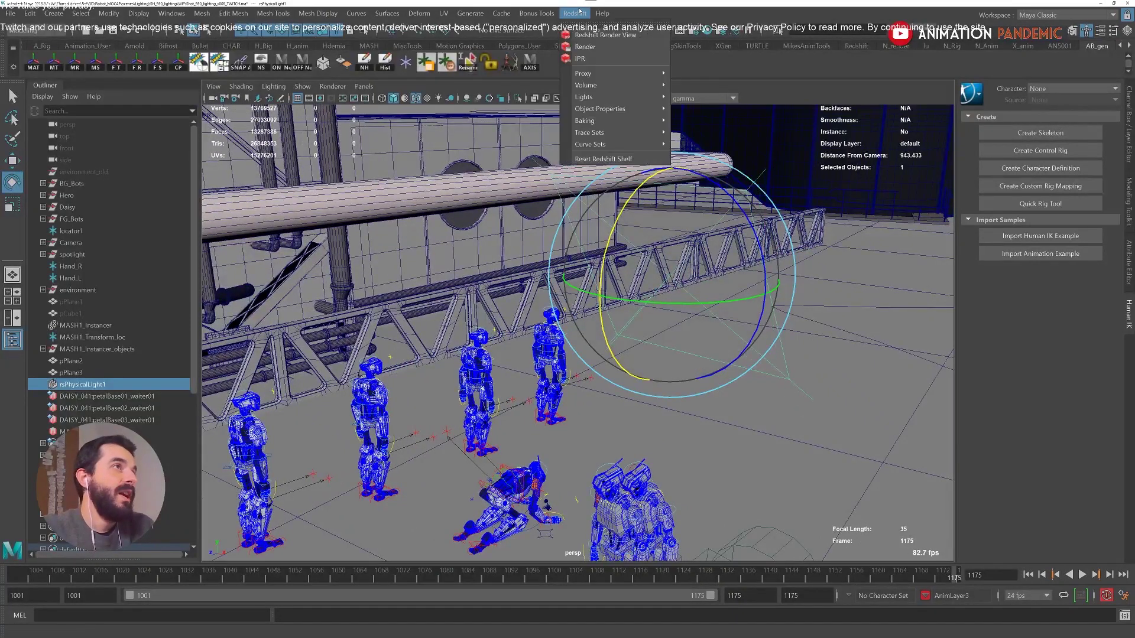
click(624, 35)
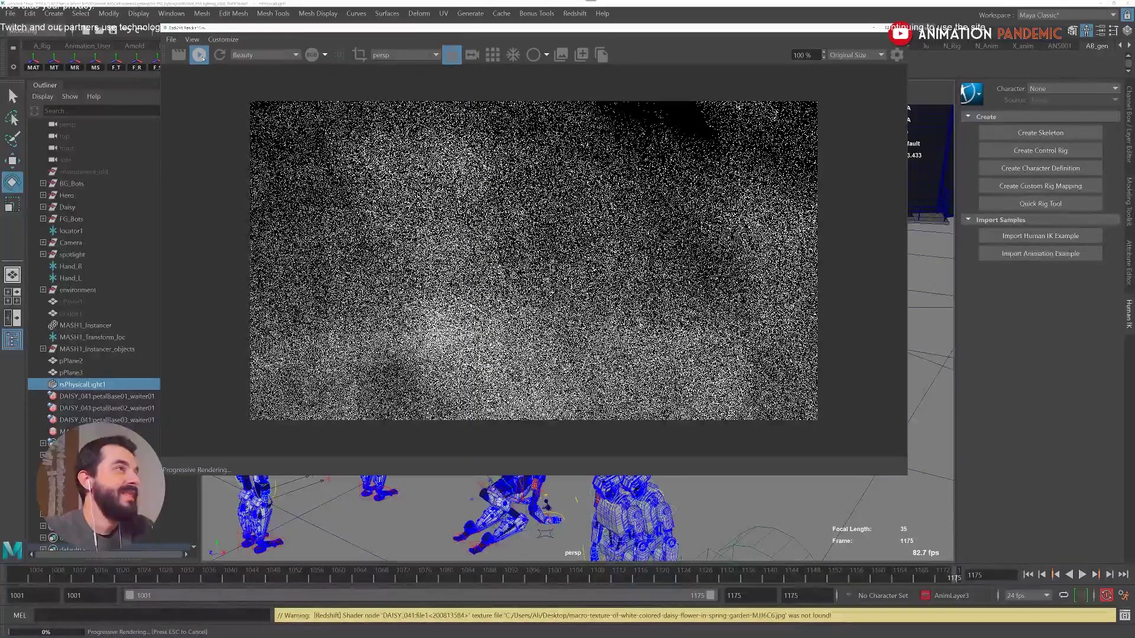
click(202, 58)
drag(585, 27, 533, 77)
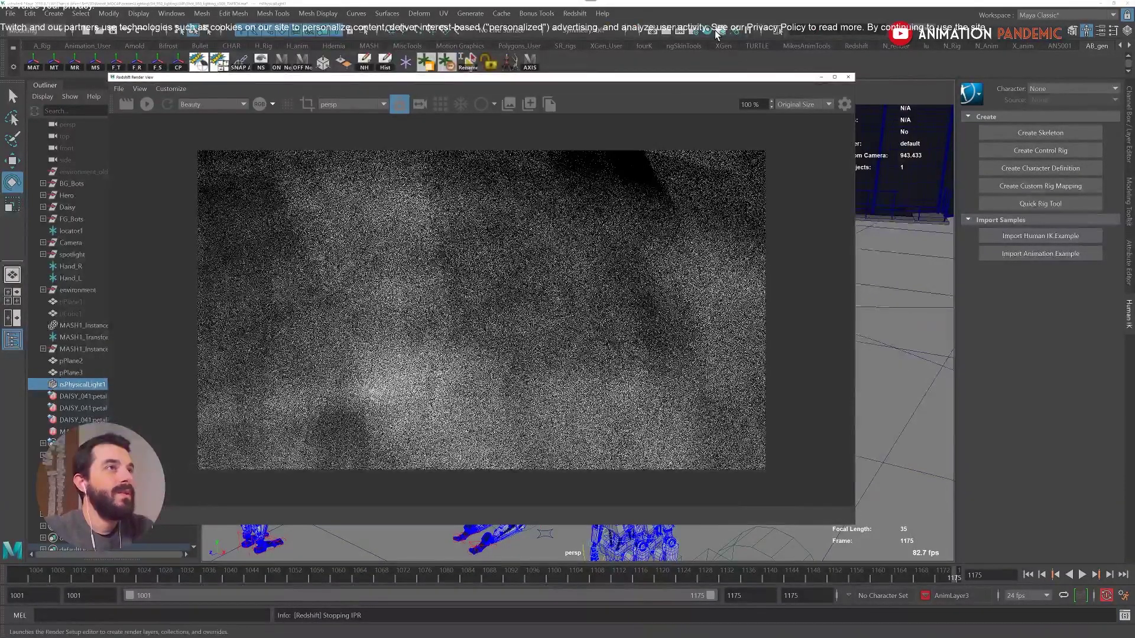
Set the render resolution preset to HD 540 in the render settings.
click(694, 31)
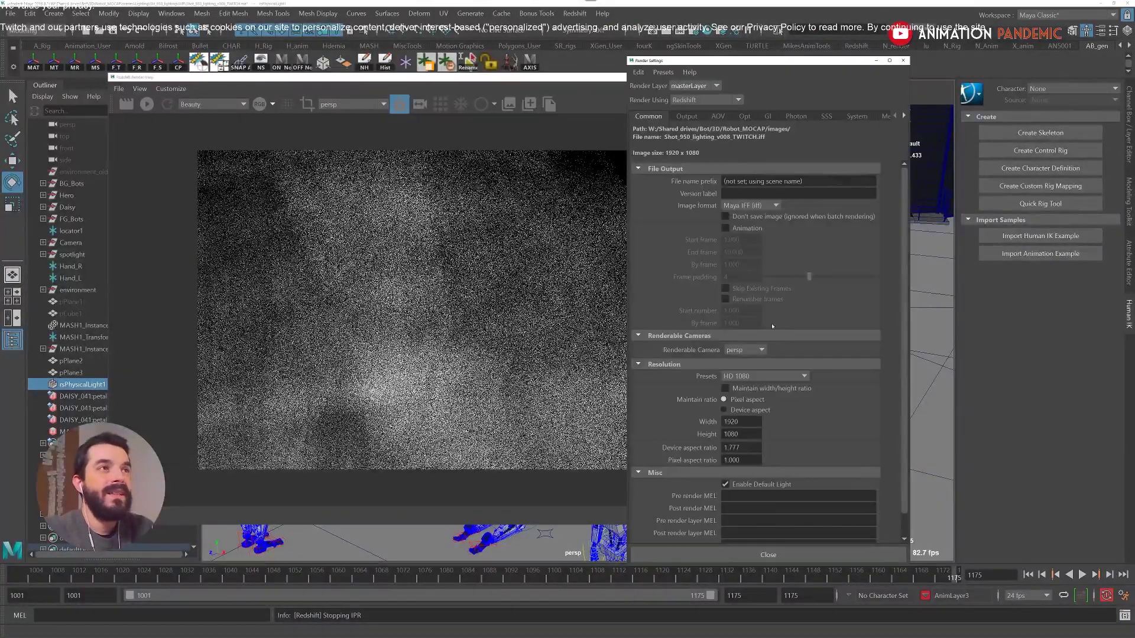
click(735, 377)
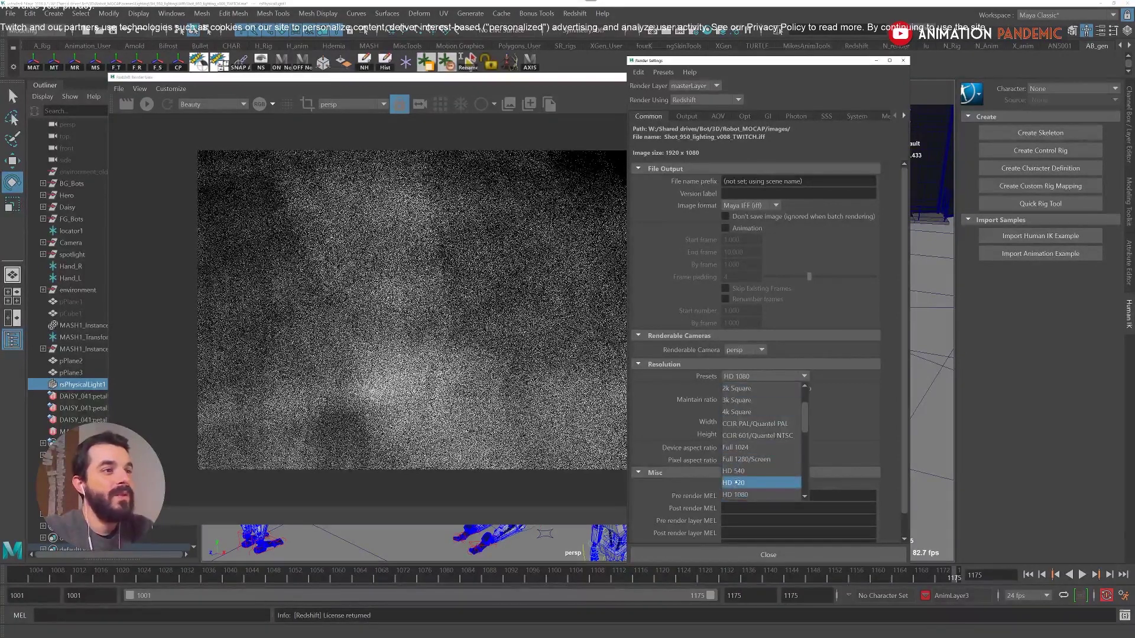
click(733, 471)
click(747, 558)
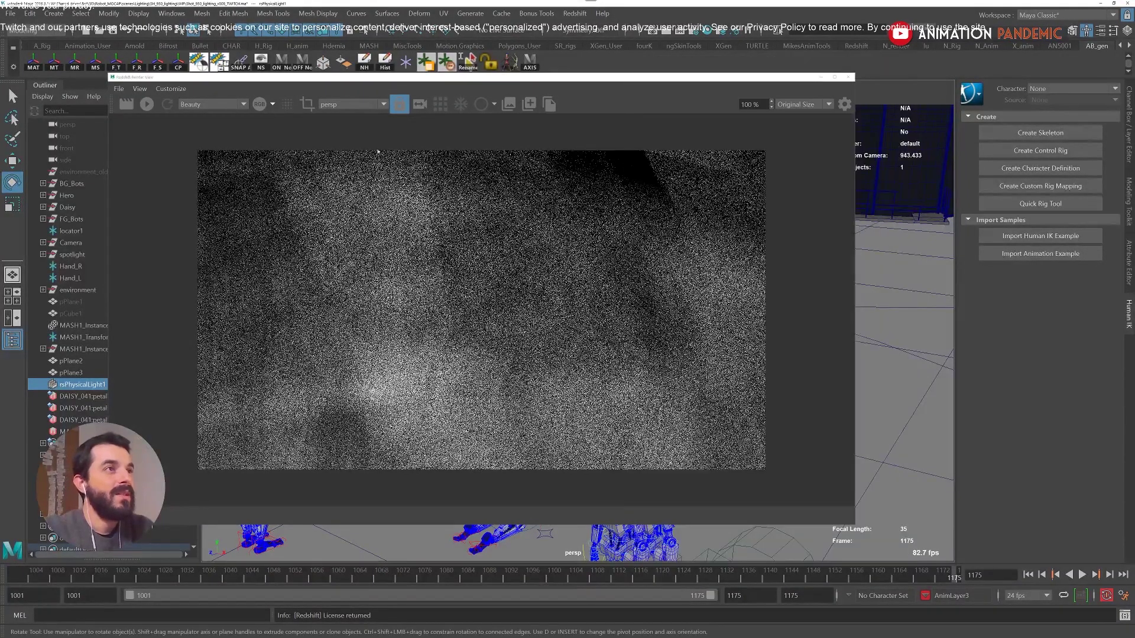
Rerun the interactive preview at the new resolution, stop it, and move the render view aside to uncover the light.
click(146, 104)
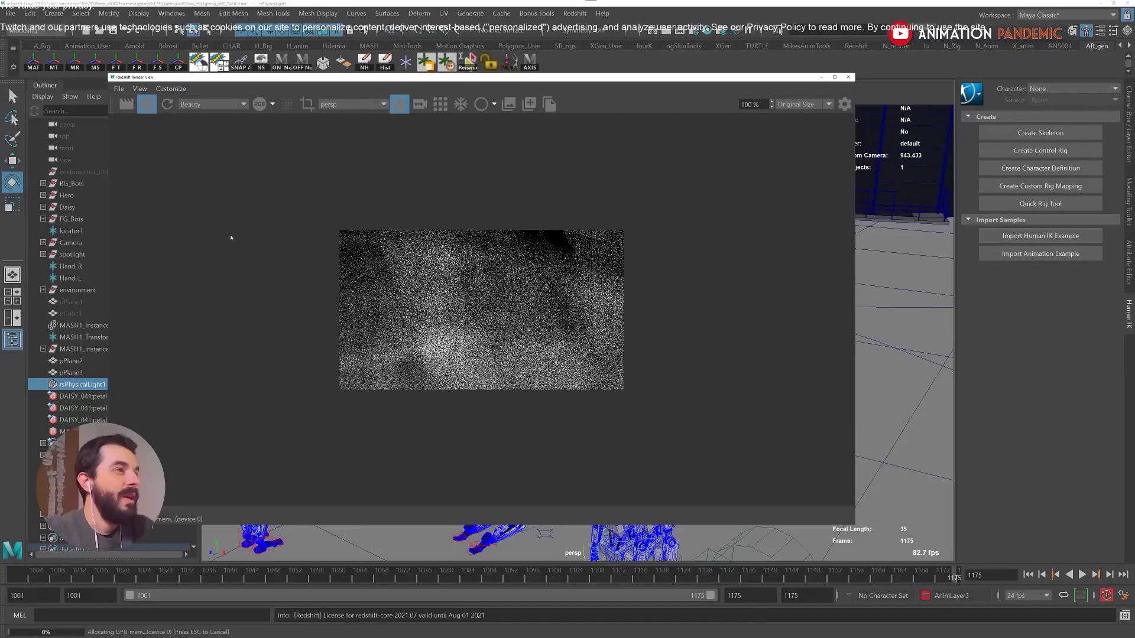
drag(447, 77, 440, 62)
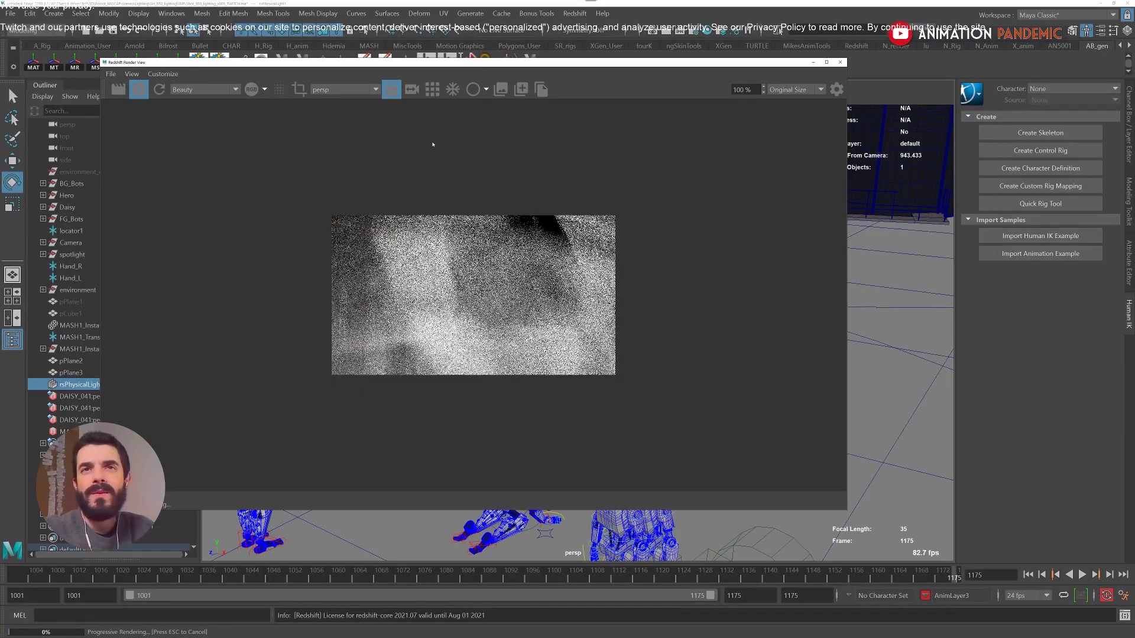
scroll(503, 314, down, 1)
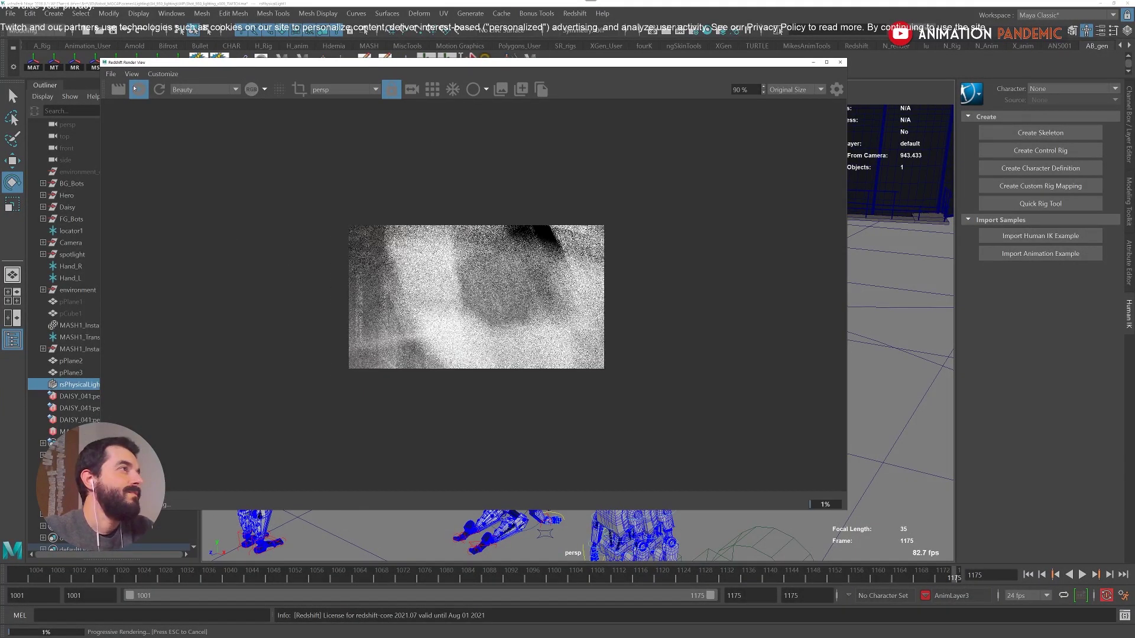
click(141, 89)
drag(671, 66, 310, 155)
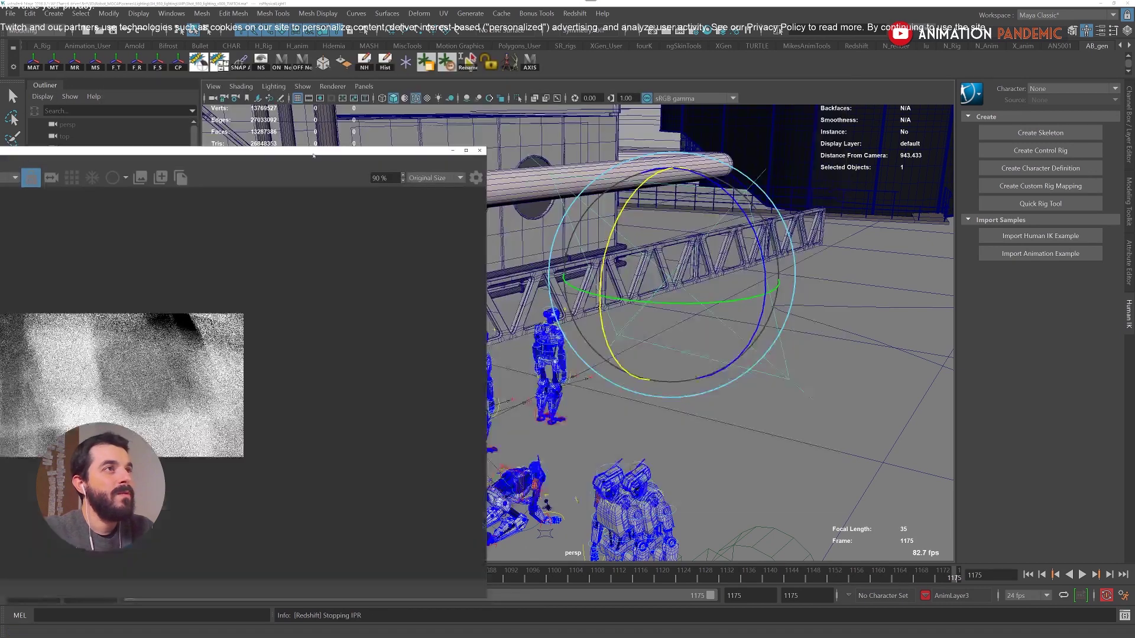
Set the physical light's Intensity Multiplier to 1.
key(ctrl+a)
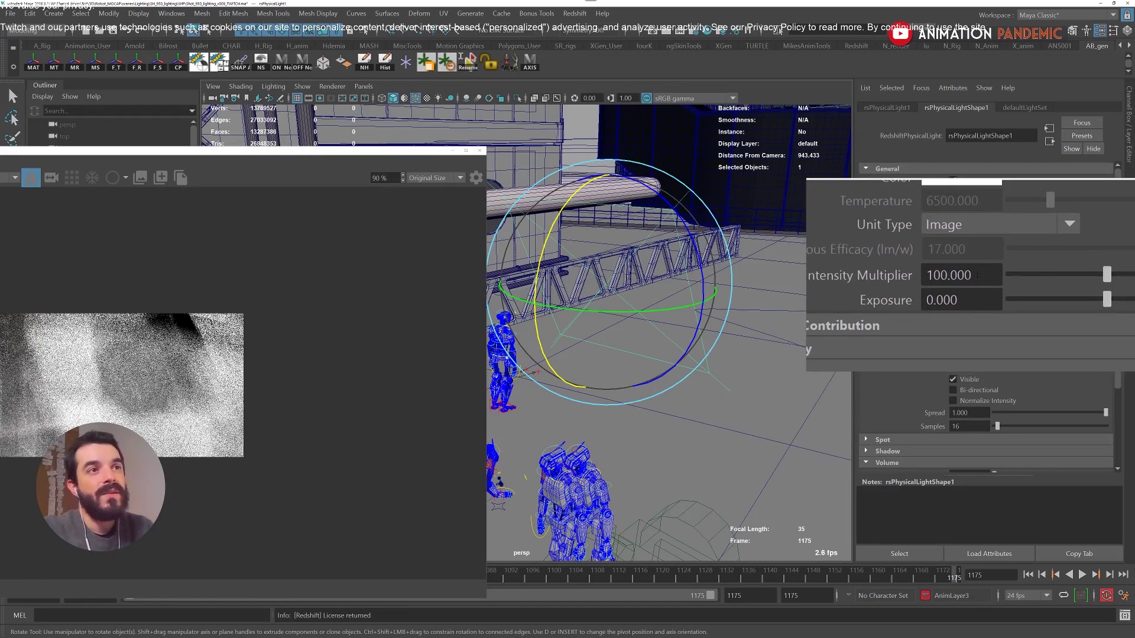
click(977, 275)
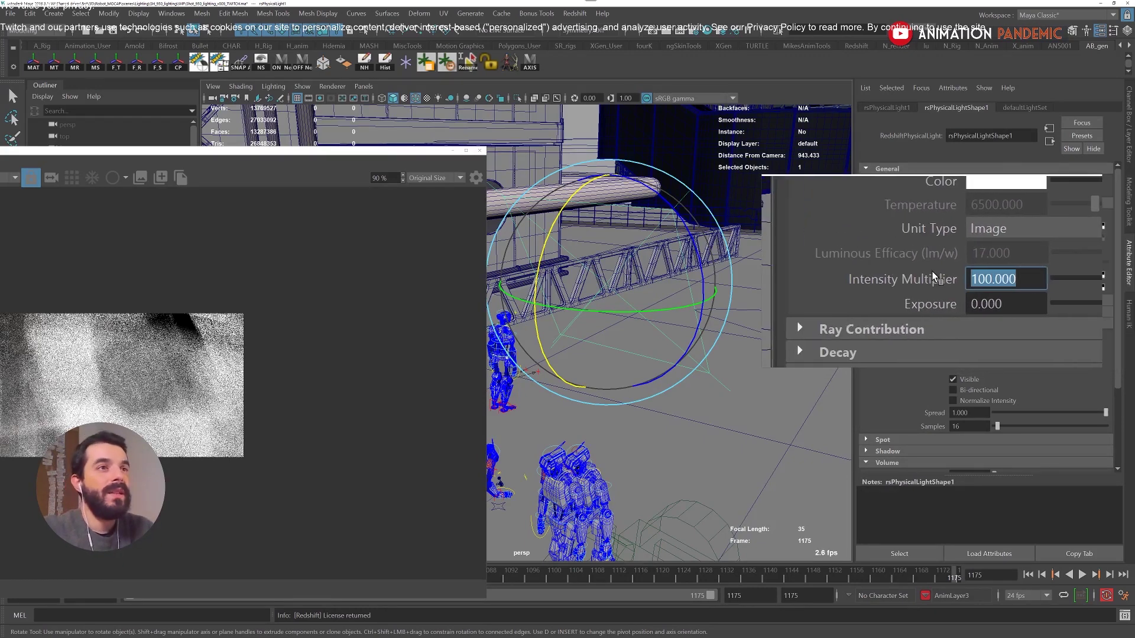
text(1)
key(Return)
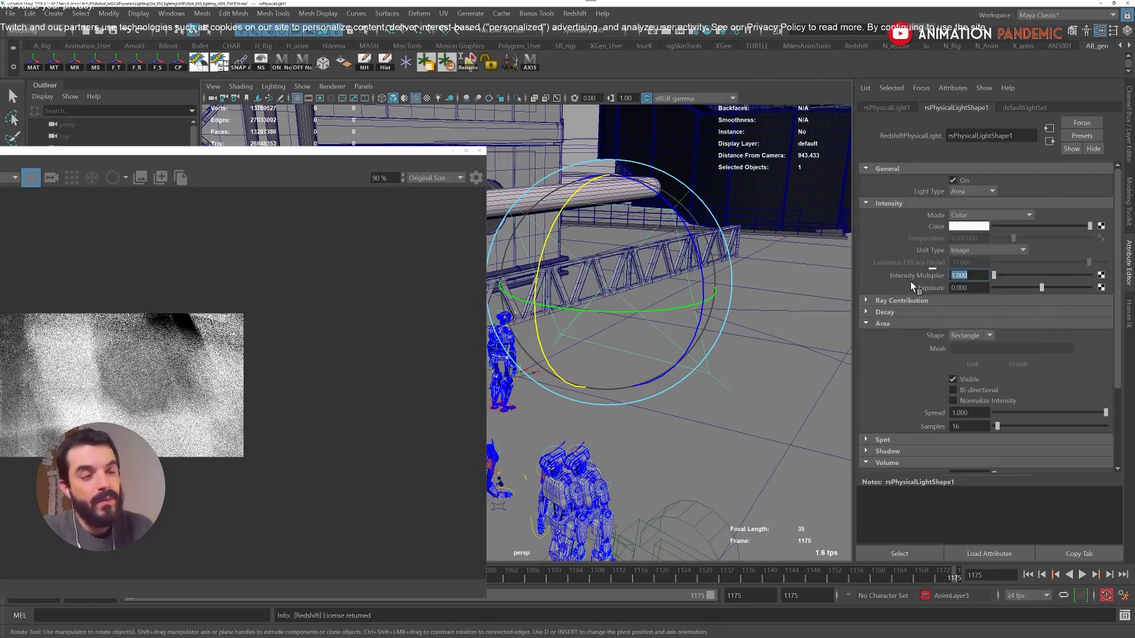
Move the render view off the viewport and turn on the resolution gate for the persp view.
drag(486, 150, 618, 97)
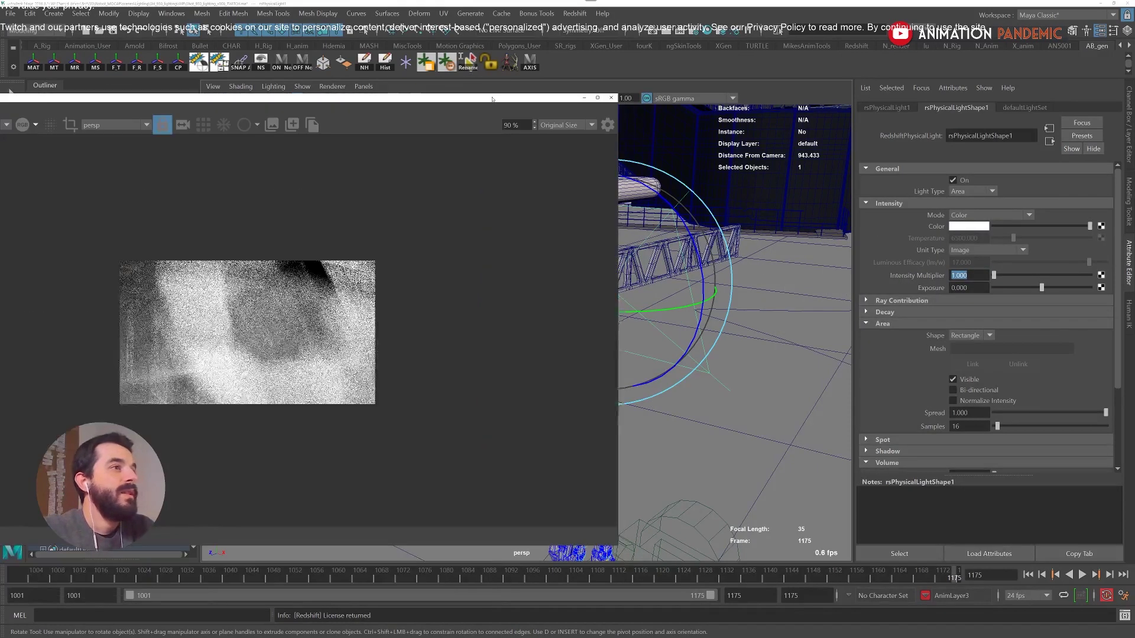
drag(470, 99, 495, 386)
click(331, 98)
scroll(700, 271, up, 10)
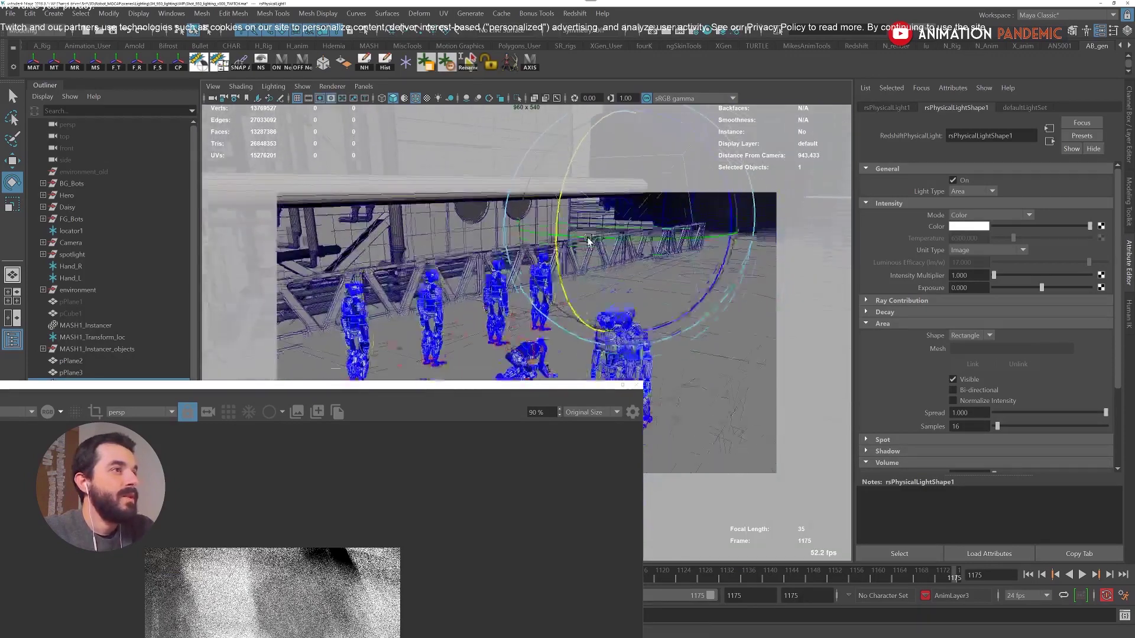
scroll(700, 271, down, 10)
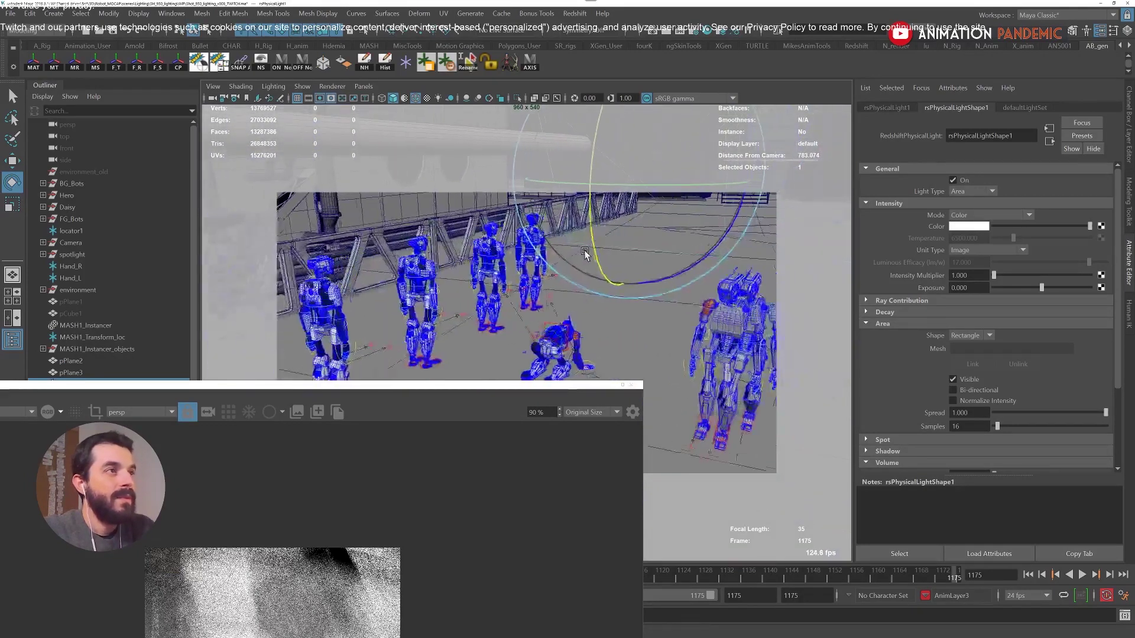
scroll(557, 249, up, 3)
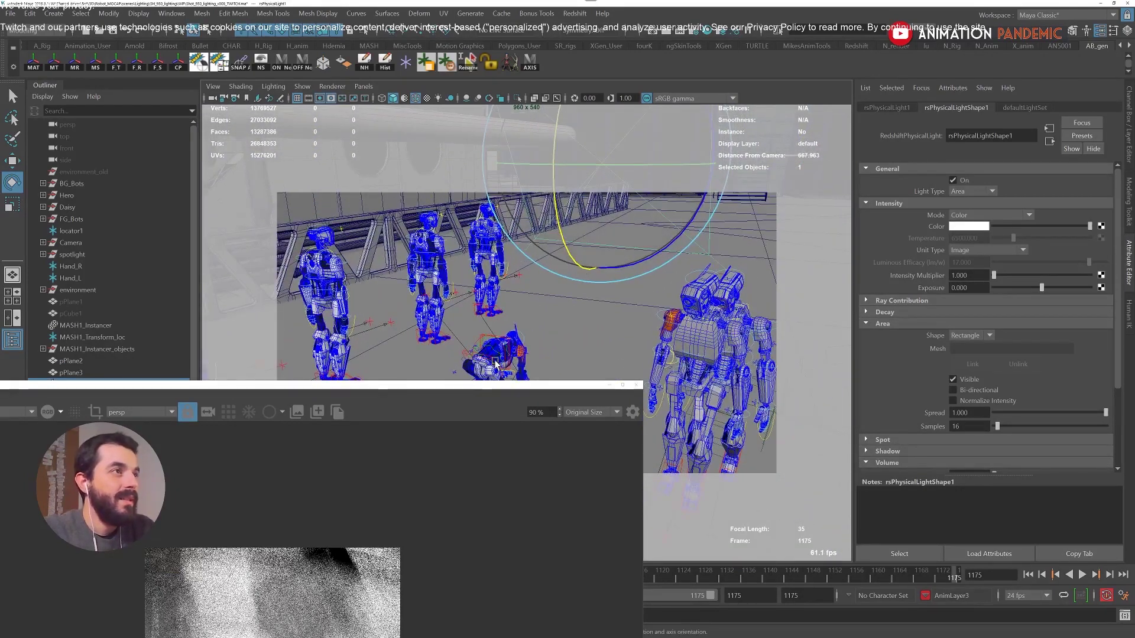
Bring the render view back, start the interactive preview and switch its camera to SH_950.
drag(290, 384, 526, 160)
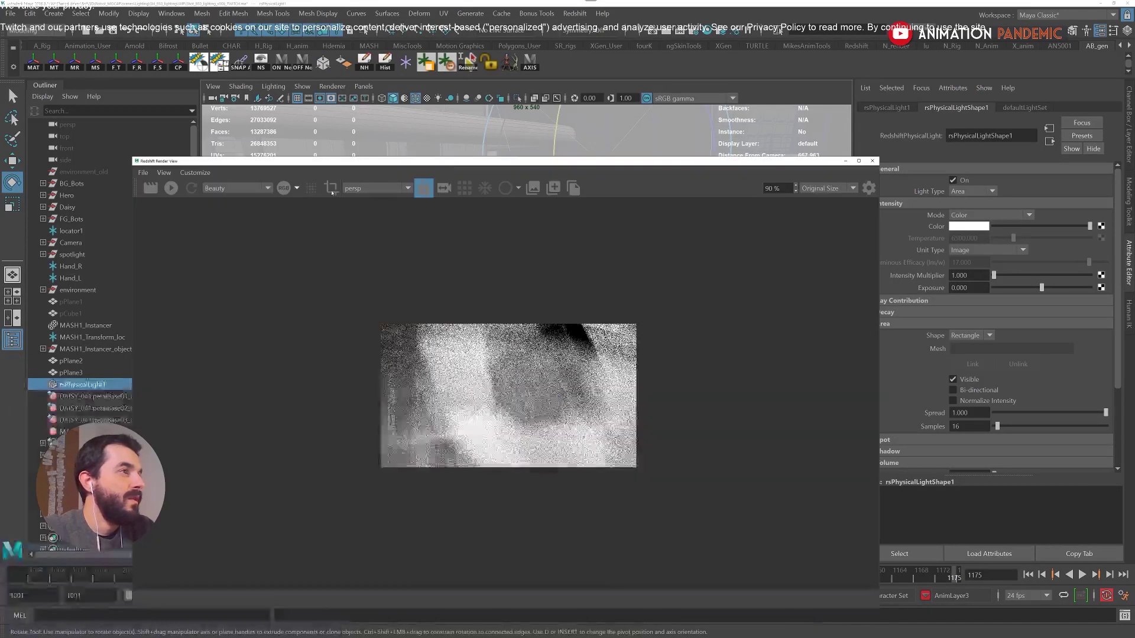
click(171, 188)
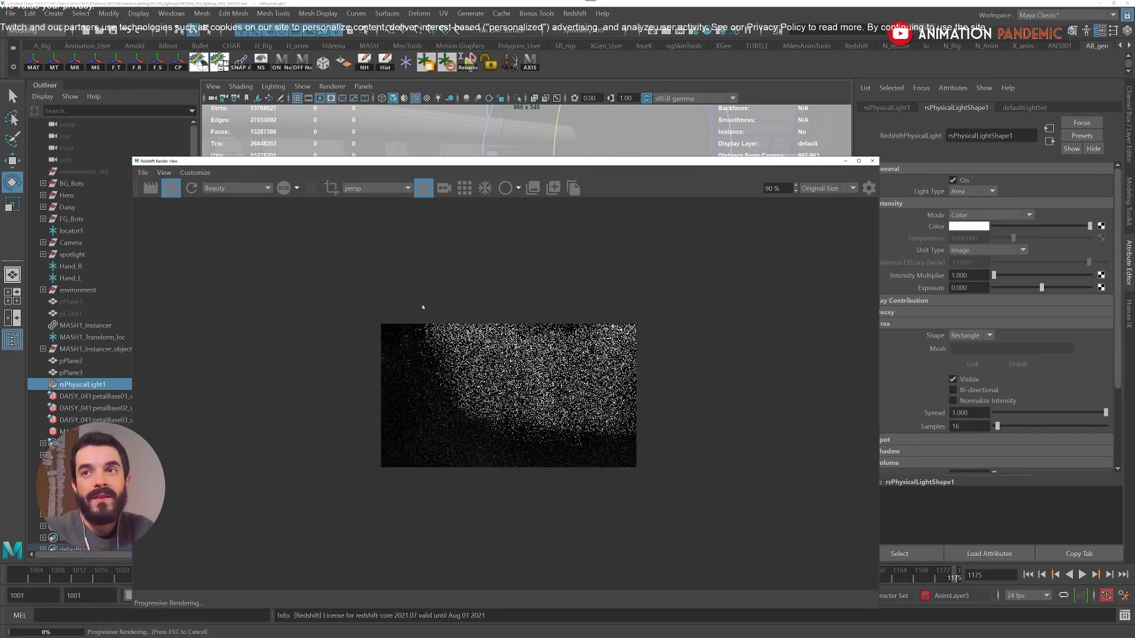
click(378, 188)
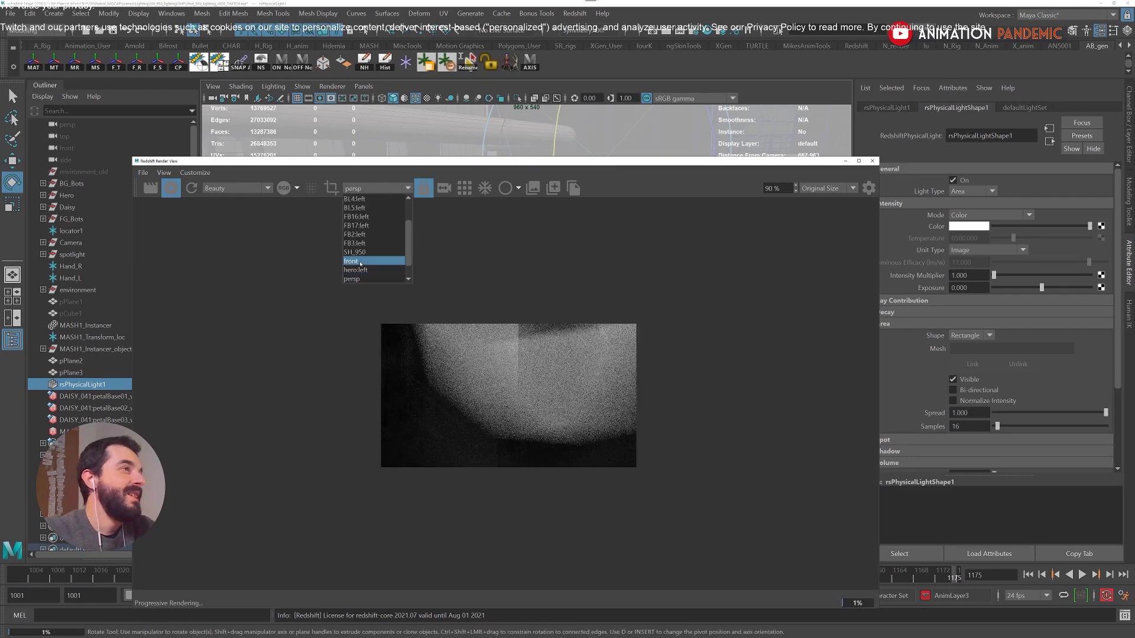
click(362, 234)
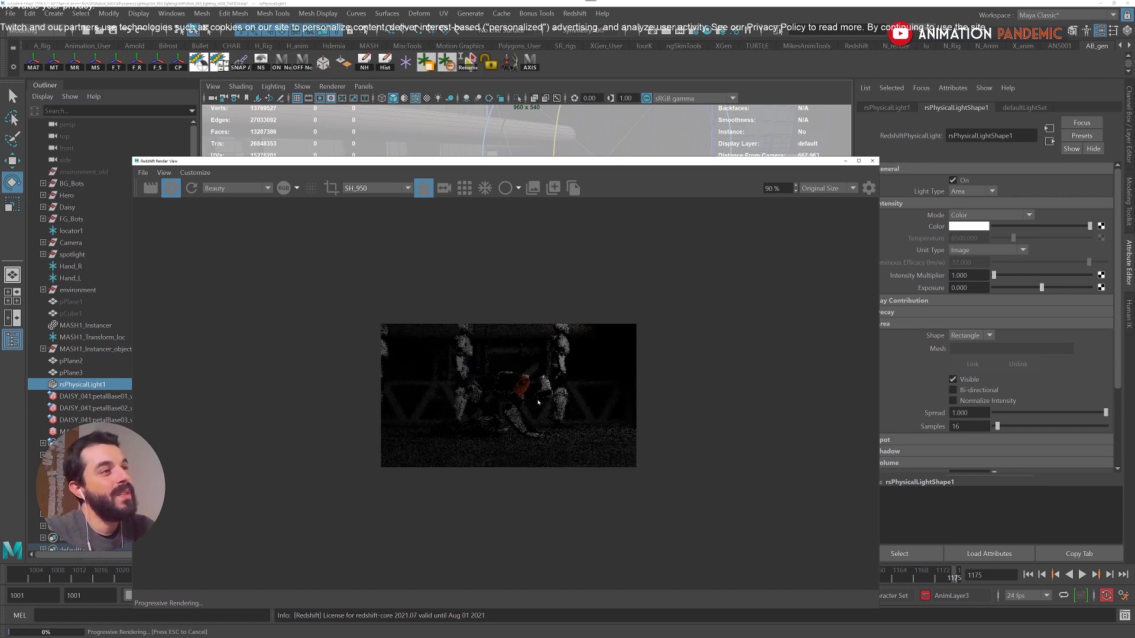
Enlarge the SH_950 preview around the crouching robot, stop the interactive render and store it as a snapshot.
scroll(538, 402, up, 2)
scroll(541, 408, up, 5)
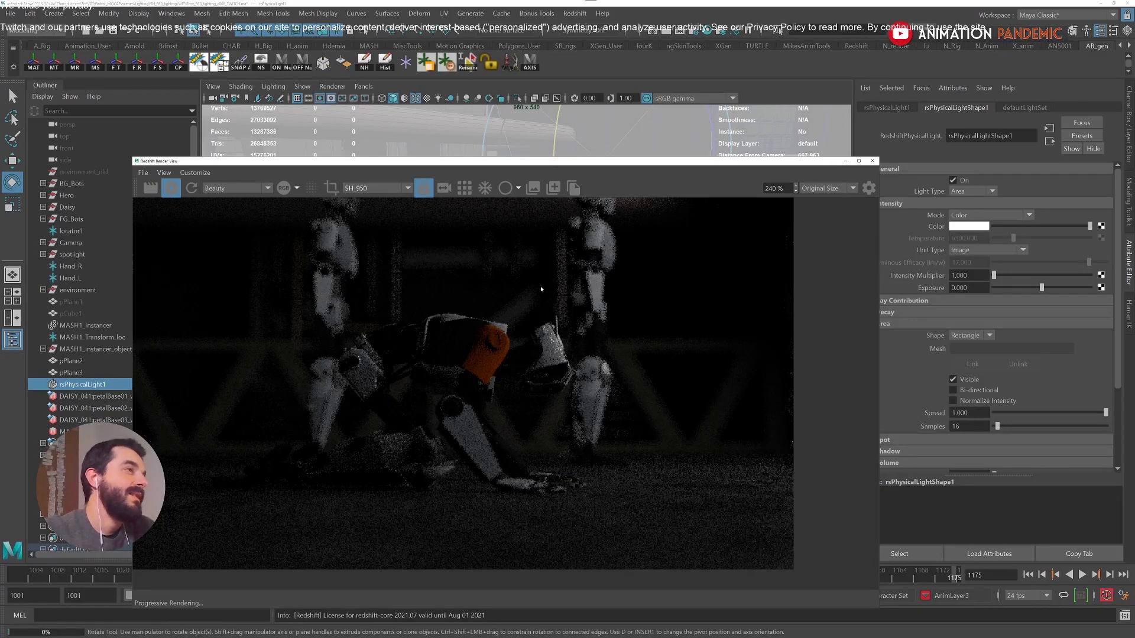
scroll(537, 289, down, 1)
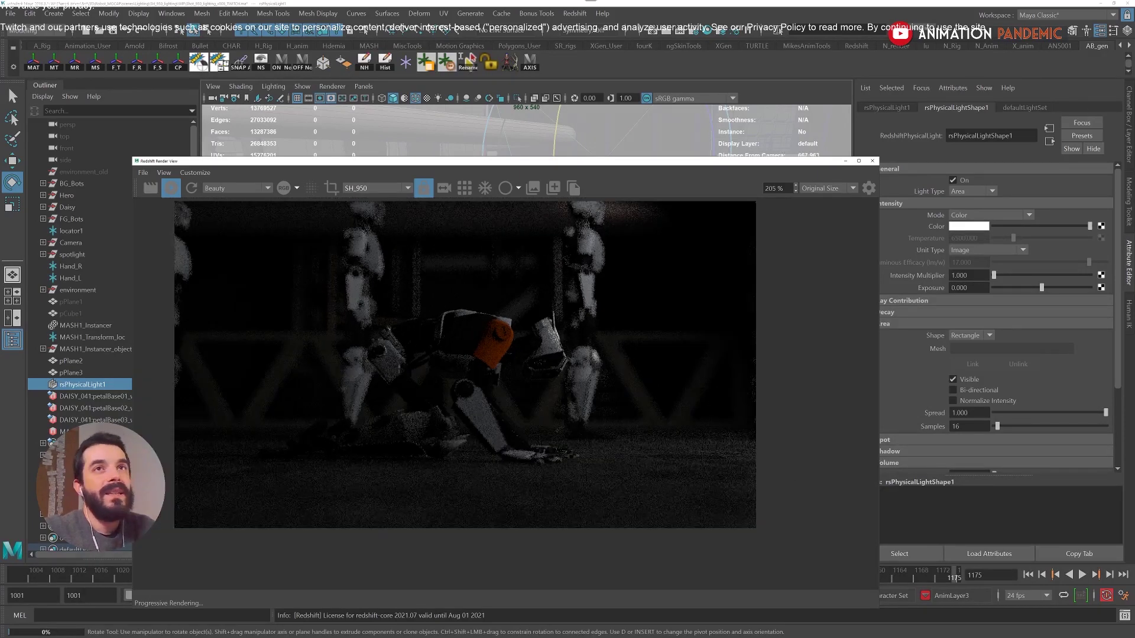
click(172, 190)
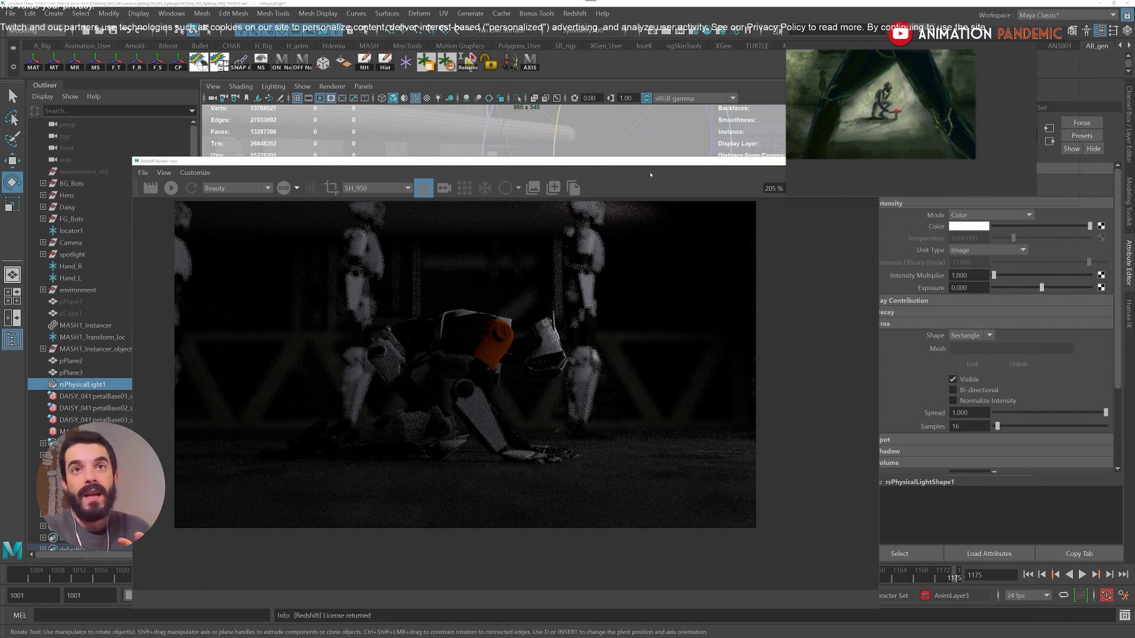
click(533, 189)
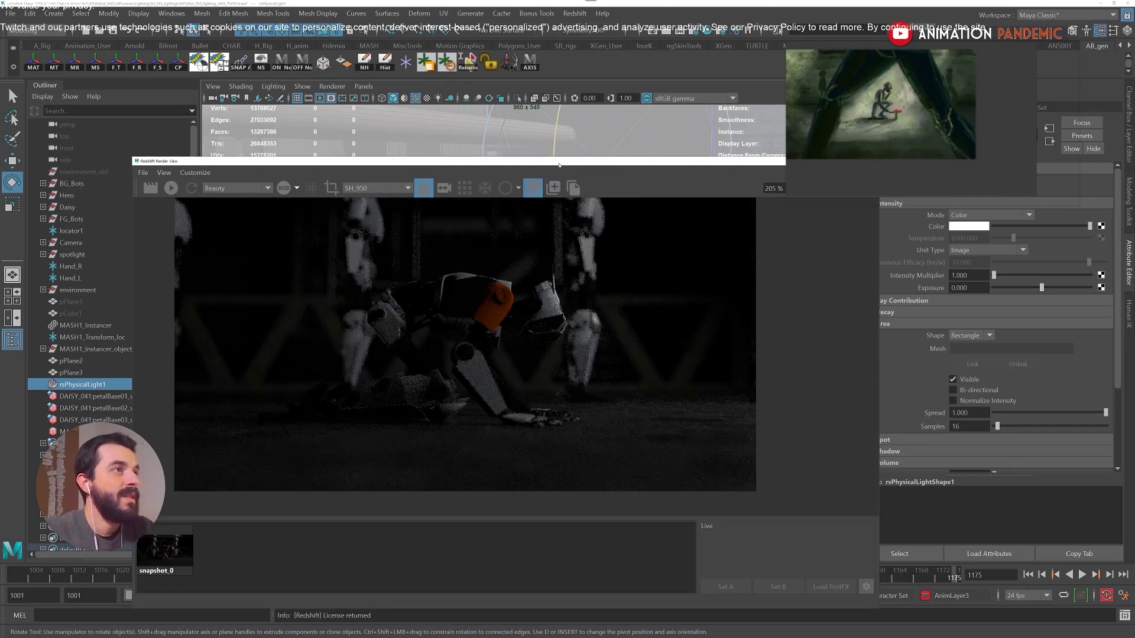
Delete the bokeh node assigned to the lens in the Redshift output render settings.
drag(559, 164, 462, 296)
click(693, 30)
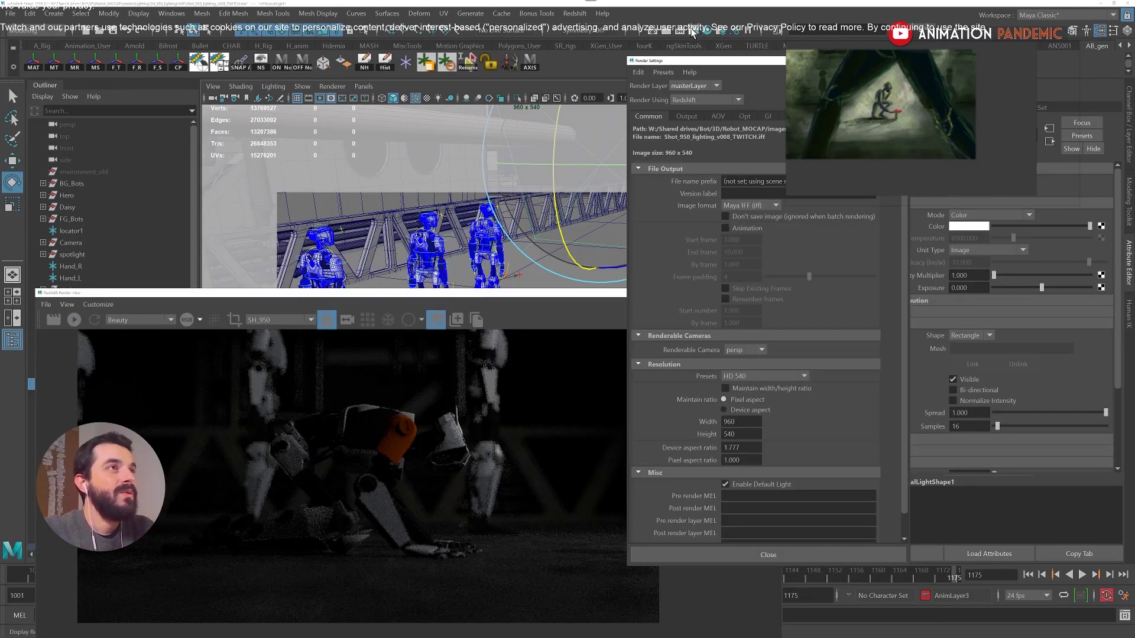
scroll(702, 352, down, 1)
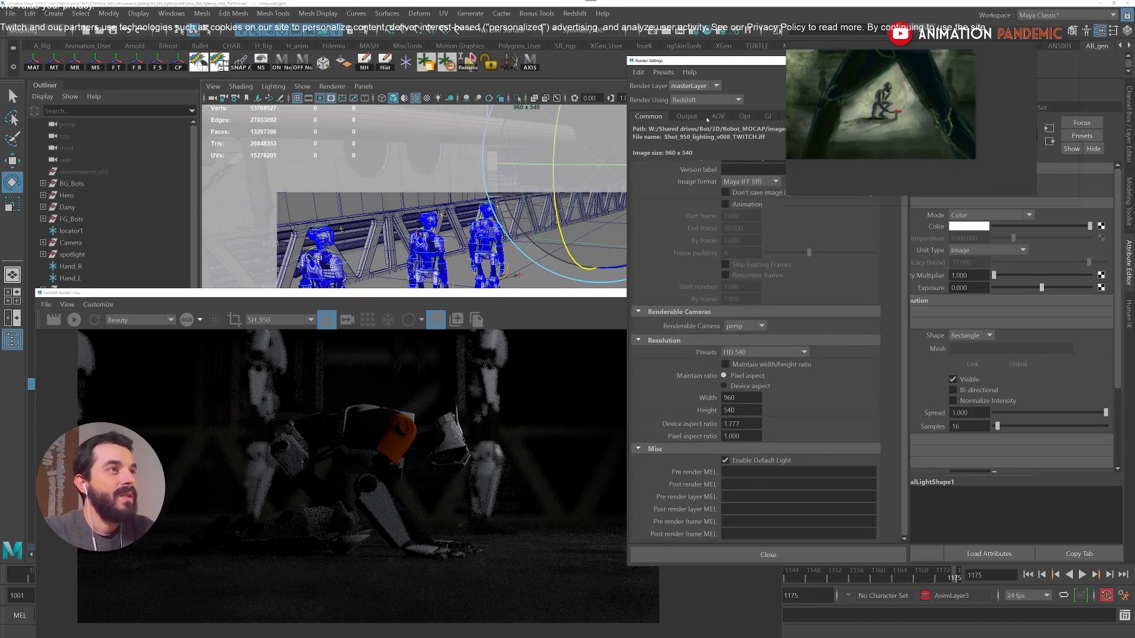
click(688, 117)
scroll(712, 461, down, 3)
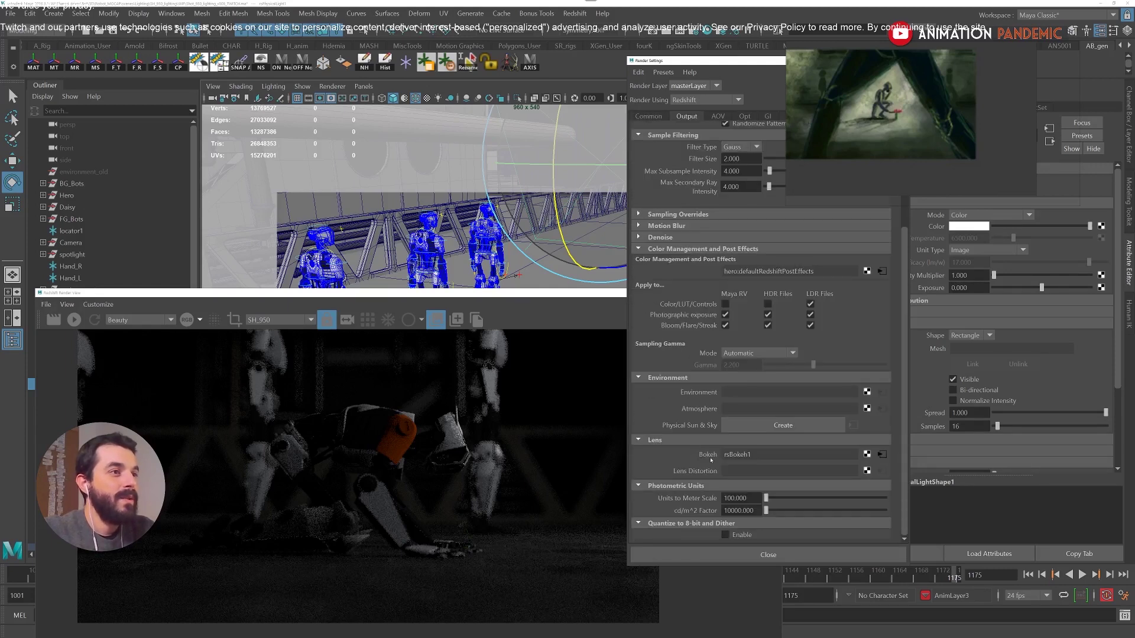
click(882, 455)
key(Delete)
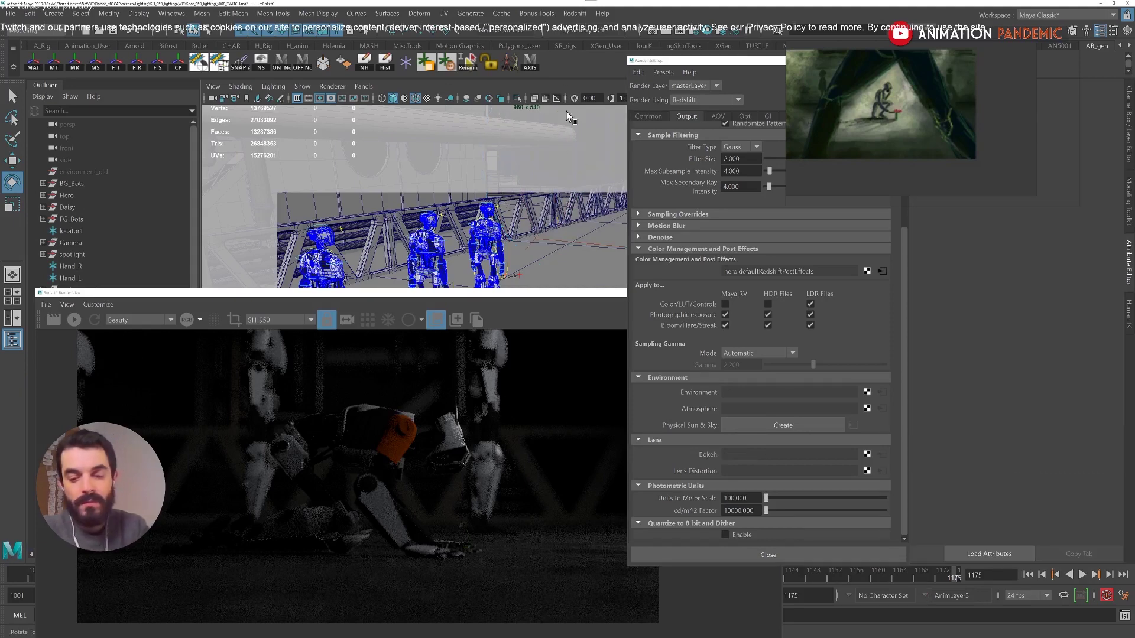
Clear the render view and render settings off the viewport and reselect the physical light.
drag(474, 301, 559, 135)
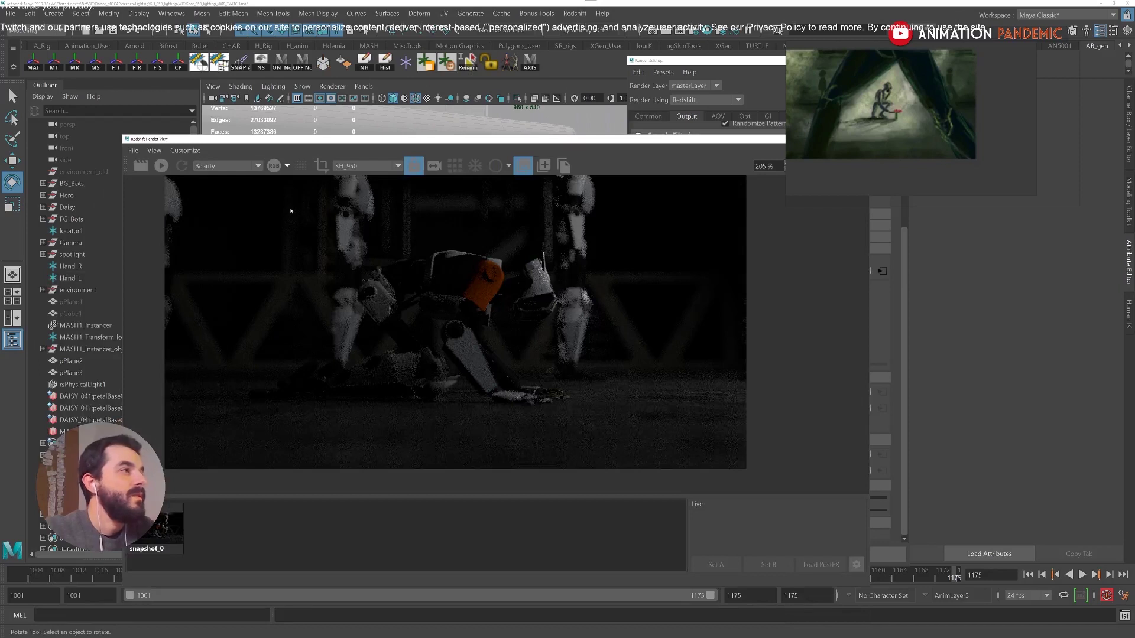
drag(753, 140, 733, 153)
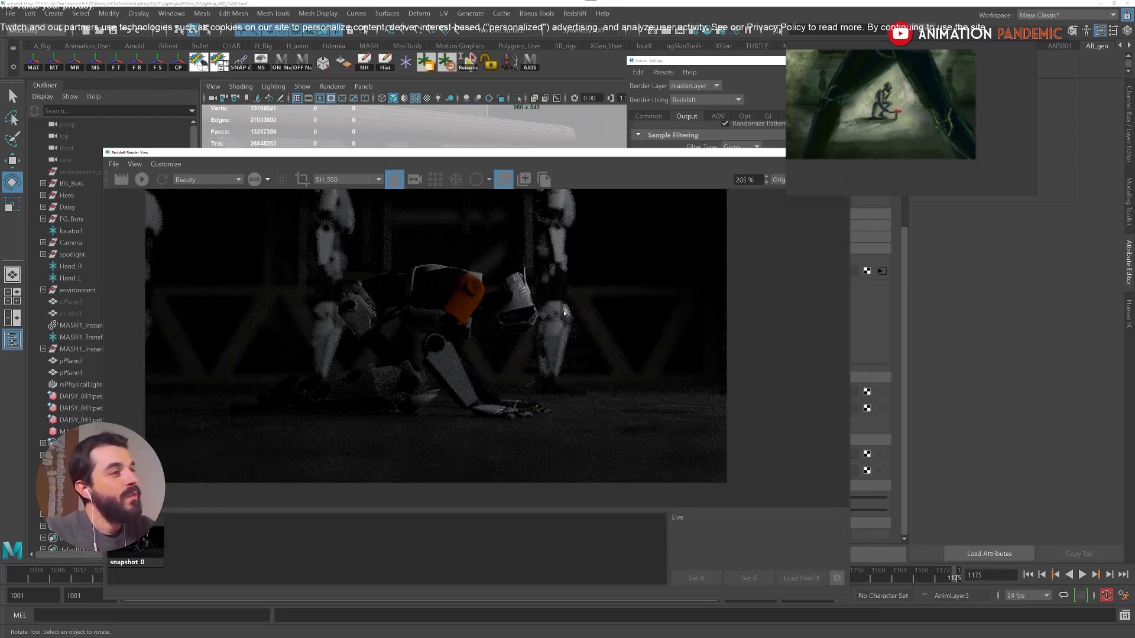
drag(402, 157, 793, 498)
scroll(367, 371, up, 3)
scroll(367, 371, down, 5)
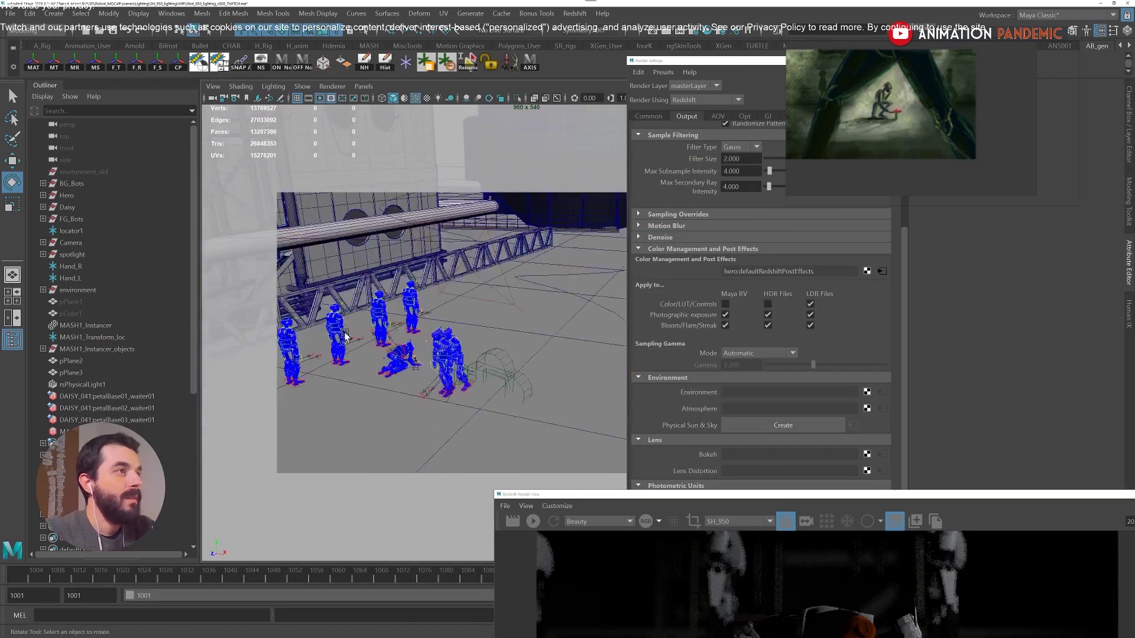
click(481, 297)
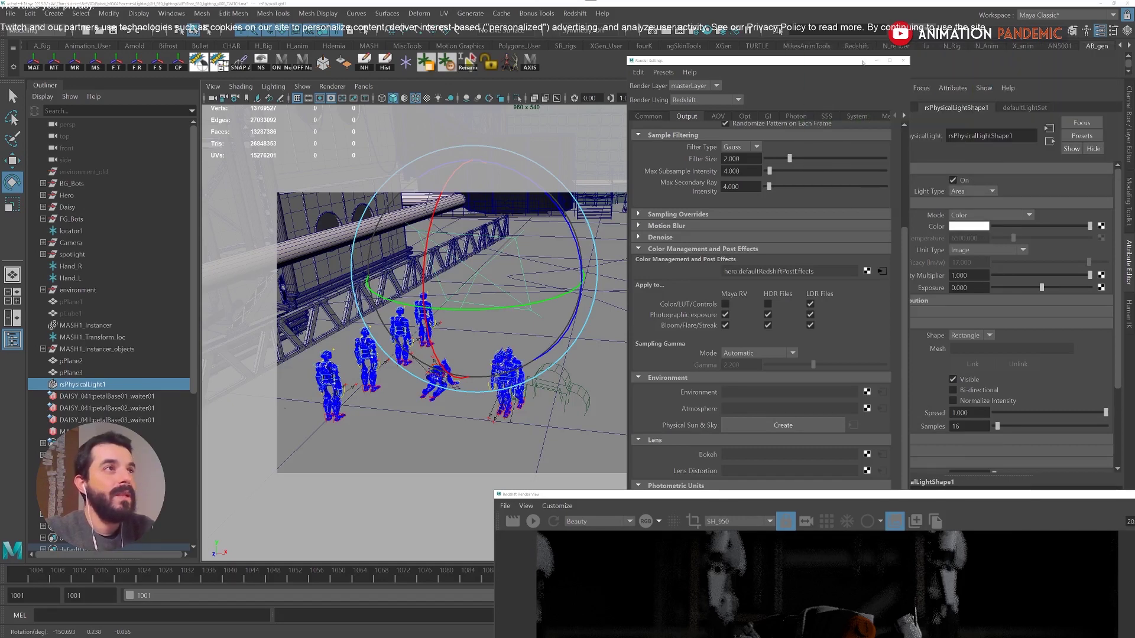
click(903, 61)
Reposition and reorient the physical light around the crouching robot, checking its placement from several angles.
scroll(564, 317, up, 3)
key(w)
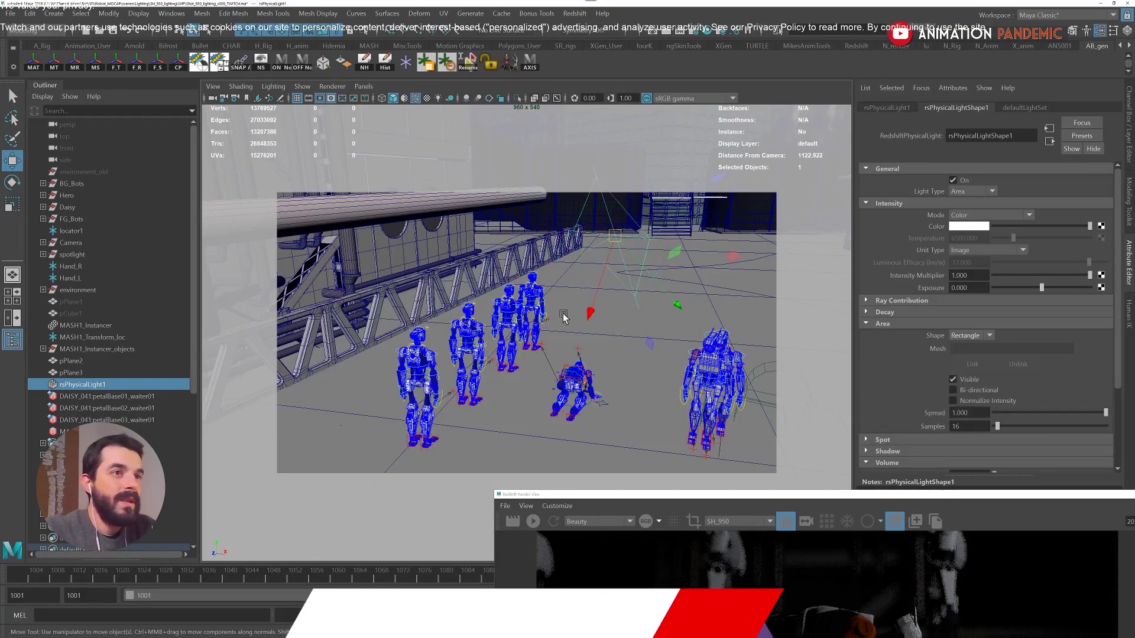
key(e)
alt+drag(563, 316, 547, 322)
alt+middle_drag(609, 285, 587, 309)
alt+drag(593, 299, 762, 306)
key(w)
alt+drag(672, 305, 603, 307)
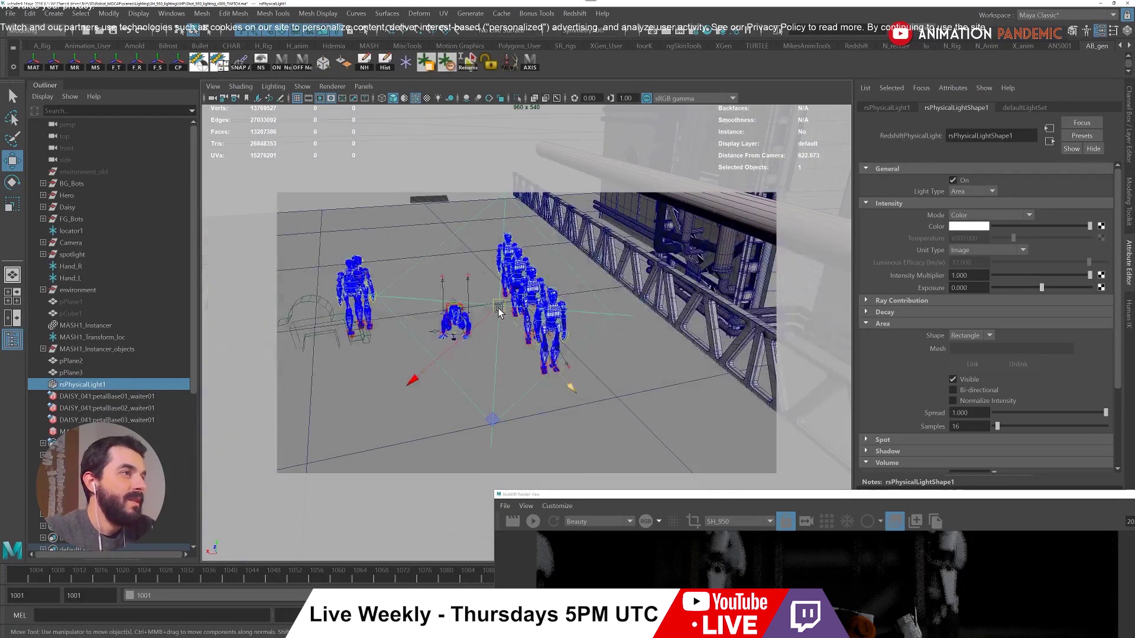
alt+drag(446, 310, 477, 321)
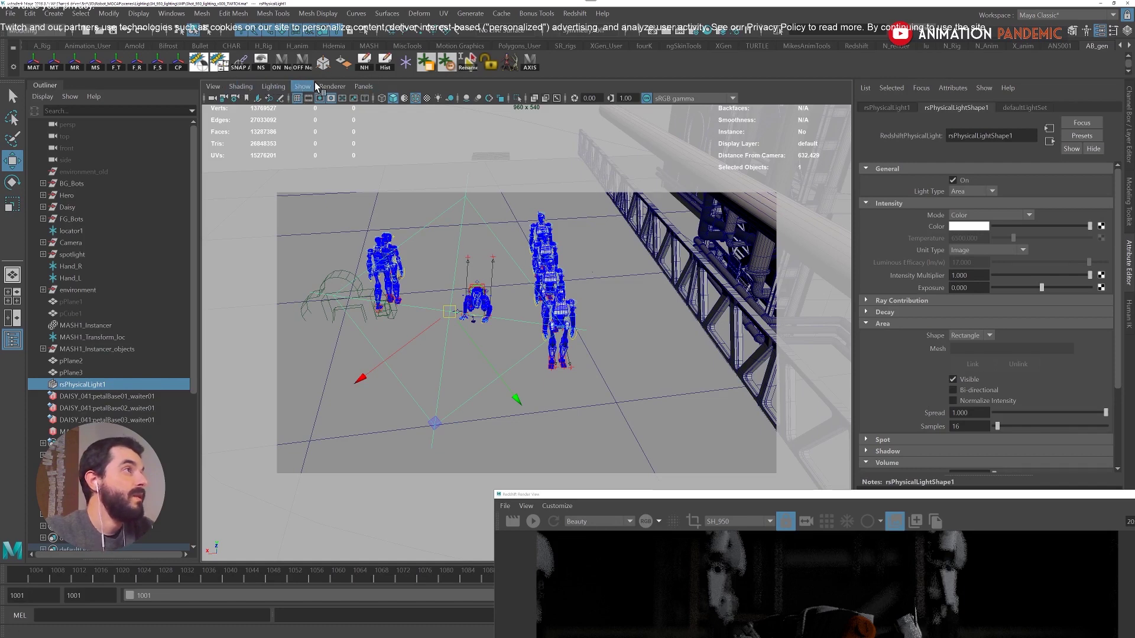
Look at the scene through the selected physical light and return to the persp view.
click(363, 86)
click(390, 133)
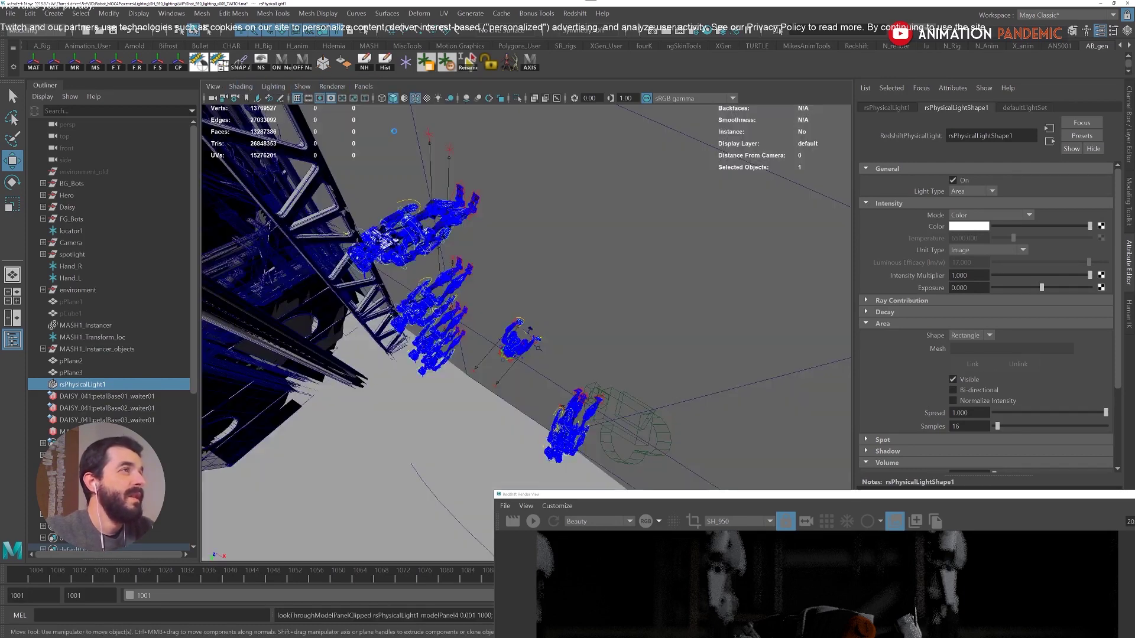
alt+middle_drag(544, 303, 787, 321)
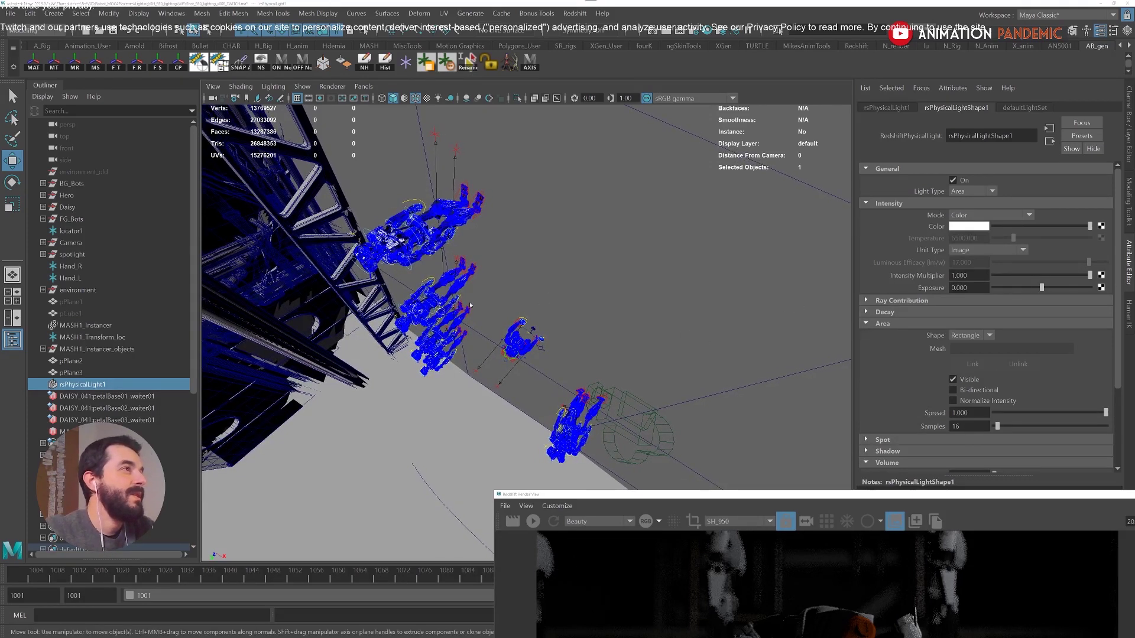
key(space)
drag(466, 324, 463, 246)
Reset the physical light's three rotation values to 0, and turn it to about -177.6 on Rotate Y to face the robots.
key(e)
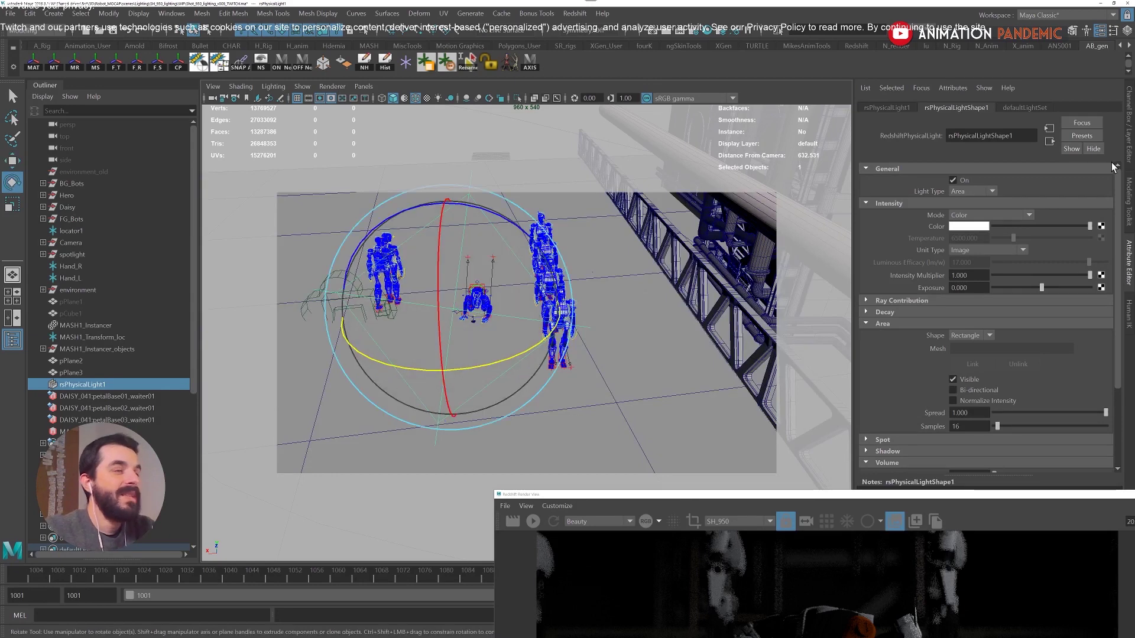
click(1129, 150)
drag(1090, 168, 1091, 149)
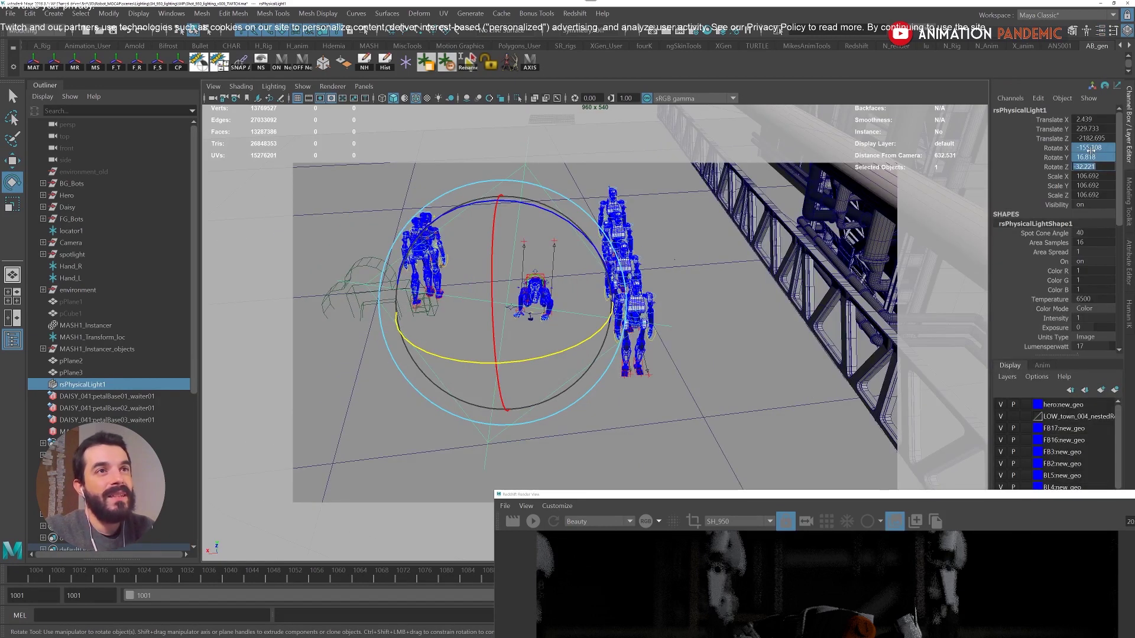
text(0)
key(Return)
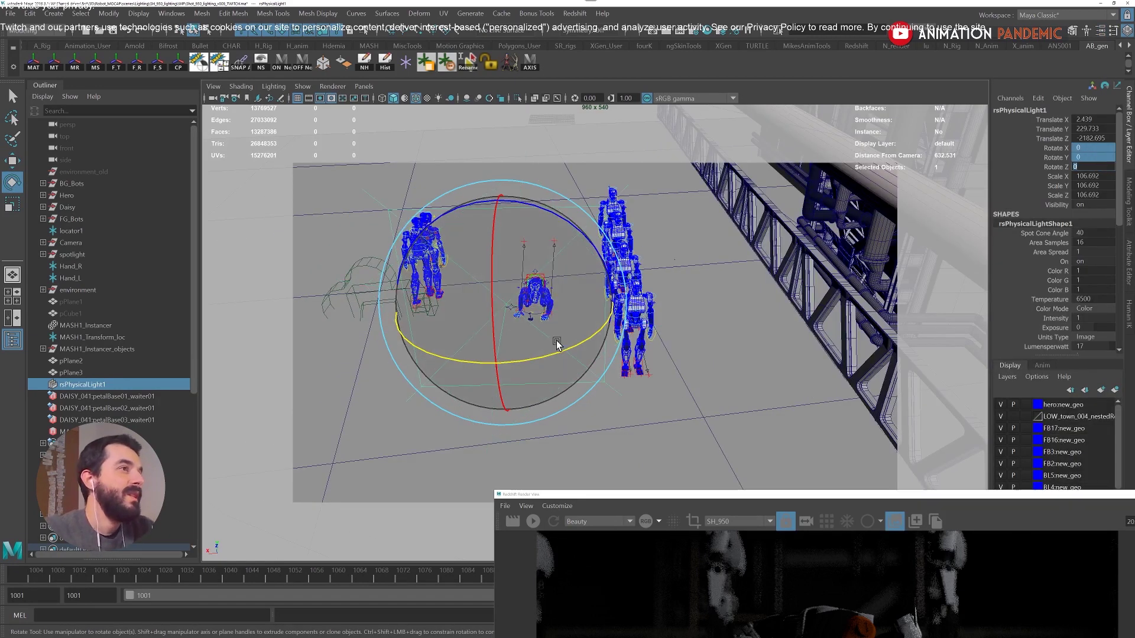
drag(556, 344, 272, 353)
drag(576, 346, 416, 309)
Look through the physical light and aim it down at the robots, with Rotate X at about -24.6 and Rotate Y about -182.3.
click(363, 86)
click(407, 136)
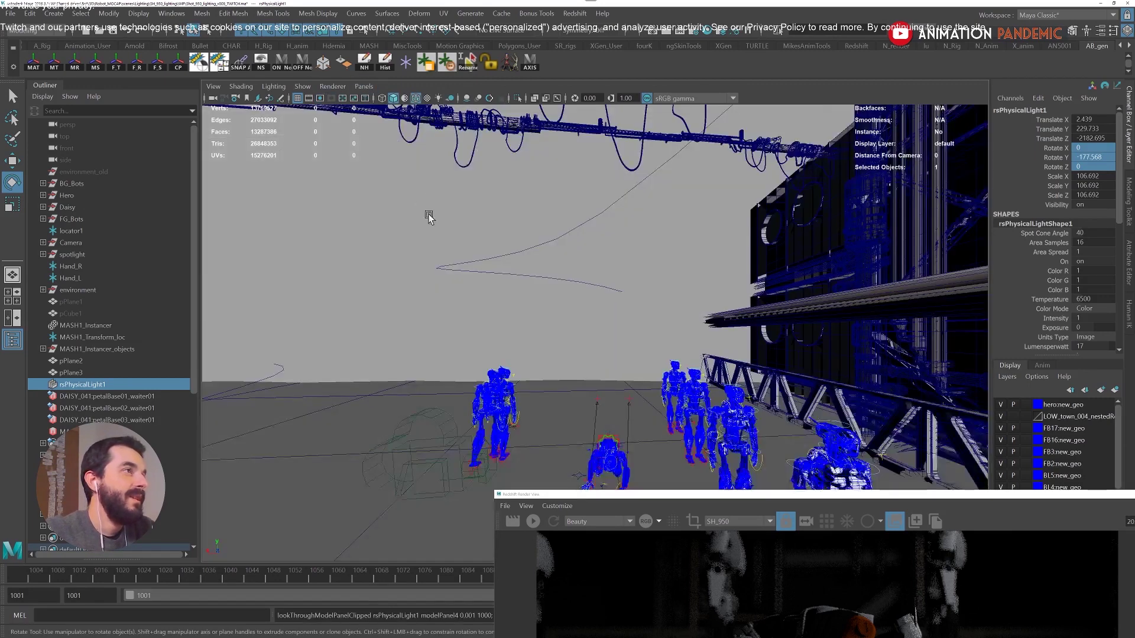
alt+middle_drag(583, 355, 461, 3)
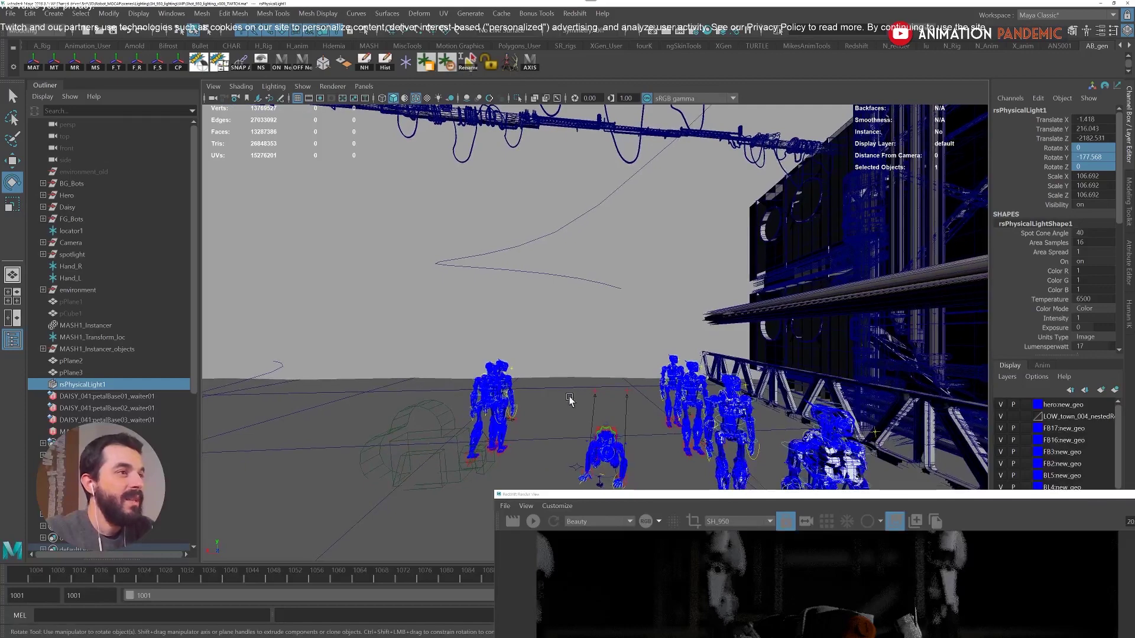
alt+drag(568, 399, 584, 443)
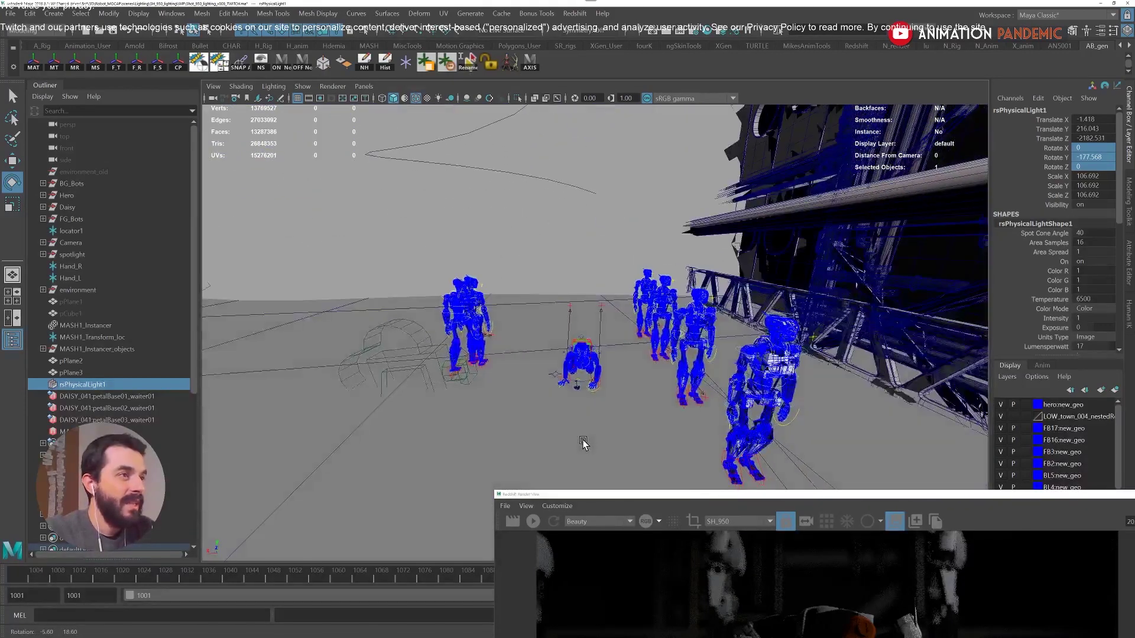
alt+drag(581, 384, 555, 329)
Back in the persp view, scale the physical light uniformly to about 76.68 and pull the render view fully into sight.
key(bracketleft)
key(r)
drag(687, 501, 502, 411)
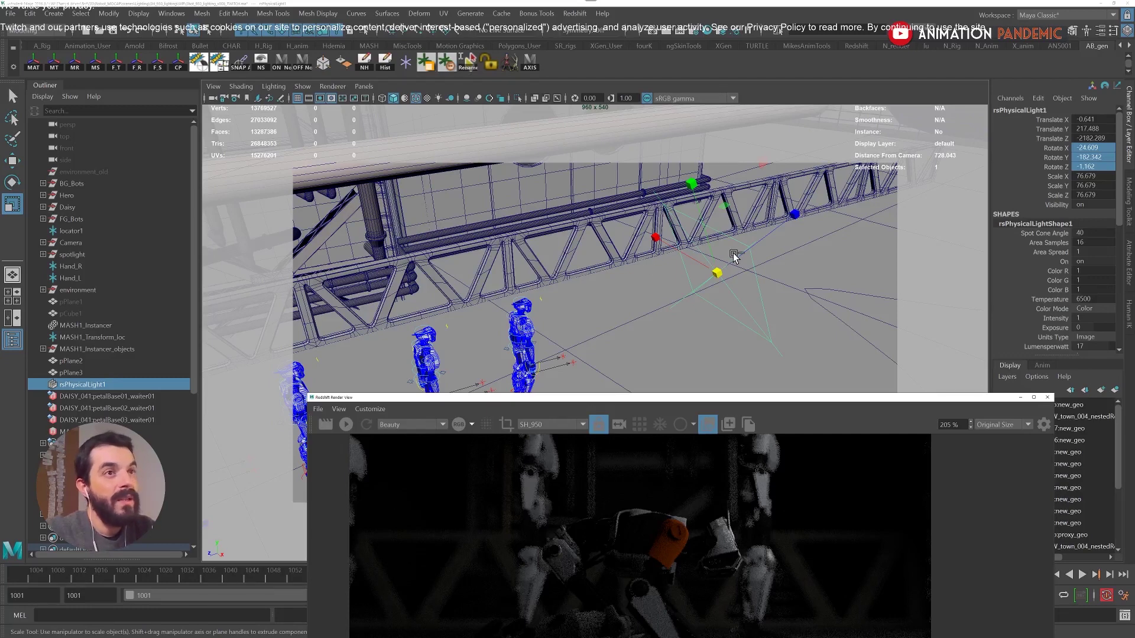
Open the physical light's shape attributes and lower its area Spread to 0.
key(ctrl+a)
scroll(889, 290, down, 2)
scroll(889, 296, down, 2)
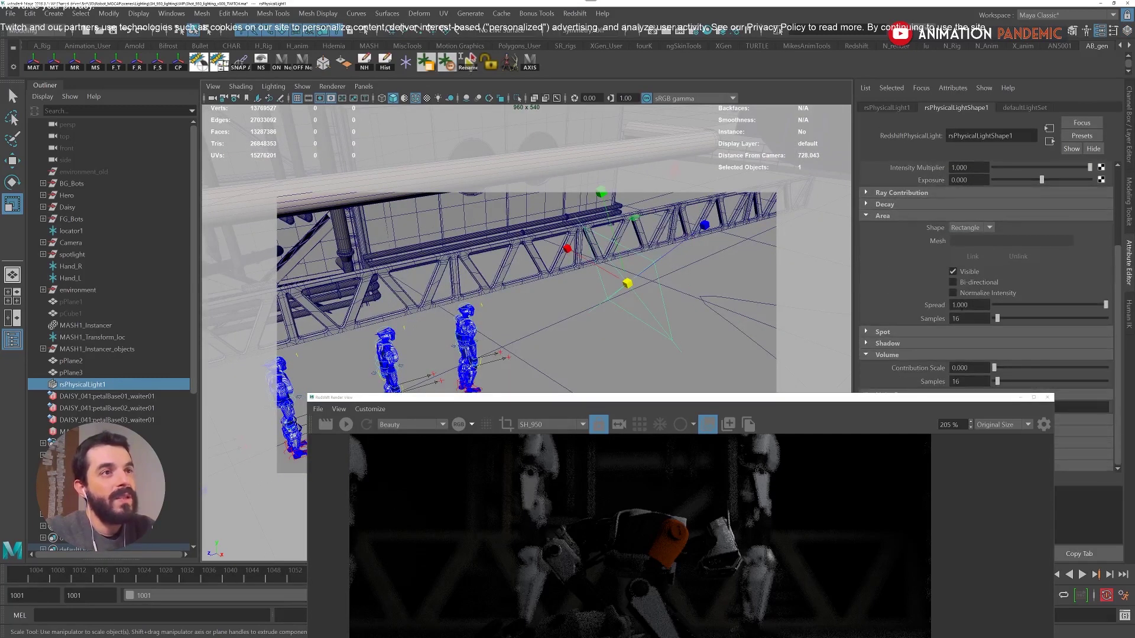
alt+right_drag(606, 267, 664, 273)
alt+middle_drag(664, 273, 624, 284)
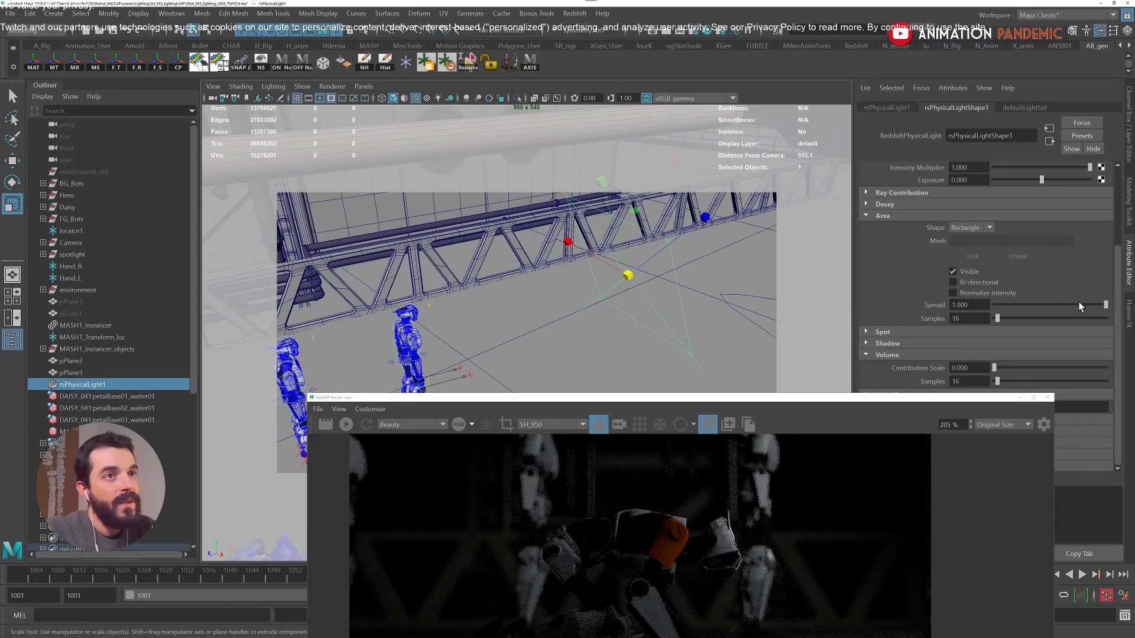
drag(1077, 302, 972, 313)
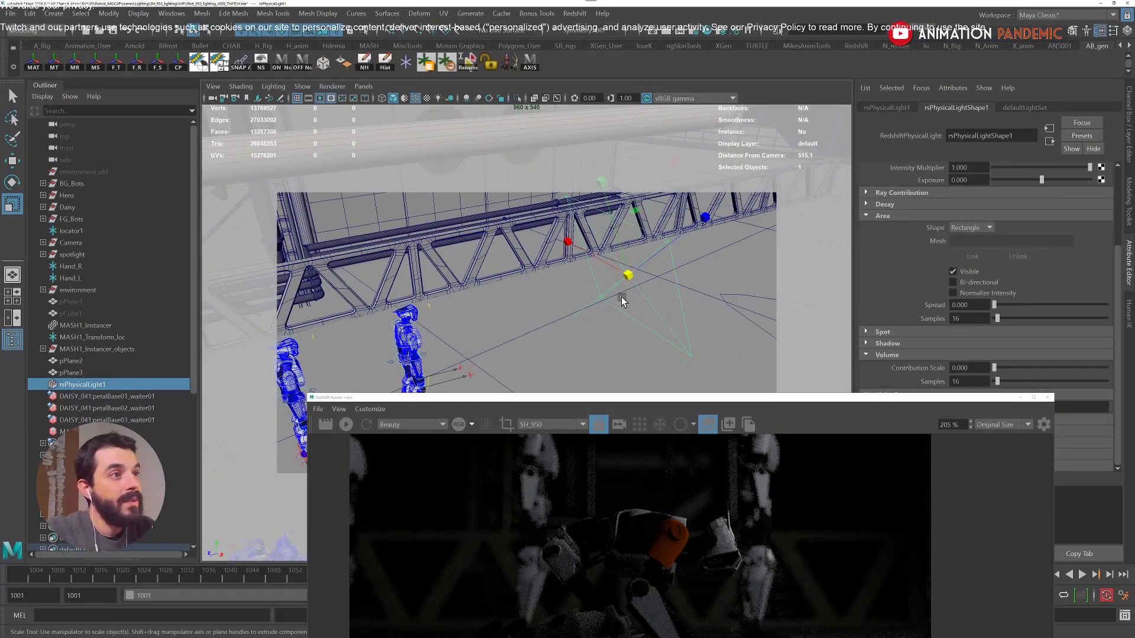
Start the live render through the SH_950 camera and bring the color script frame into sight beside it.
alt+drag(325, 346, 512, 320)
scroll(431, 296, down, 3)
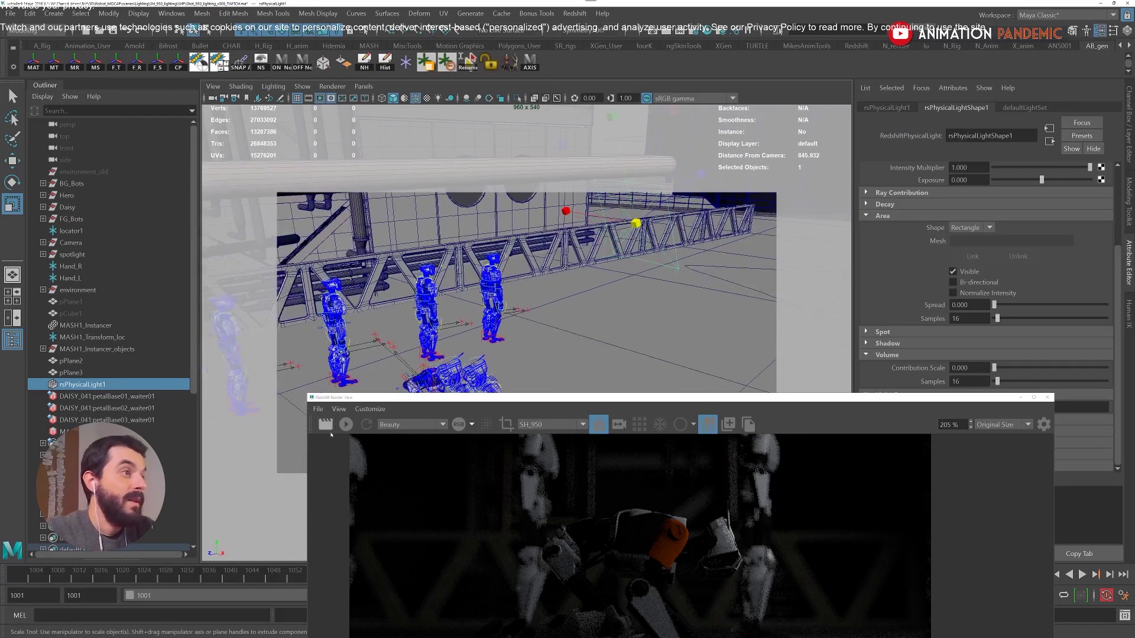
click(346, 425)
drag(489, 403, 452, 226)
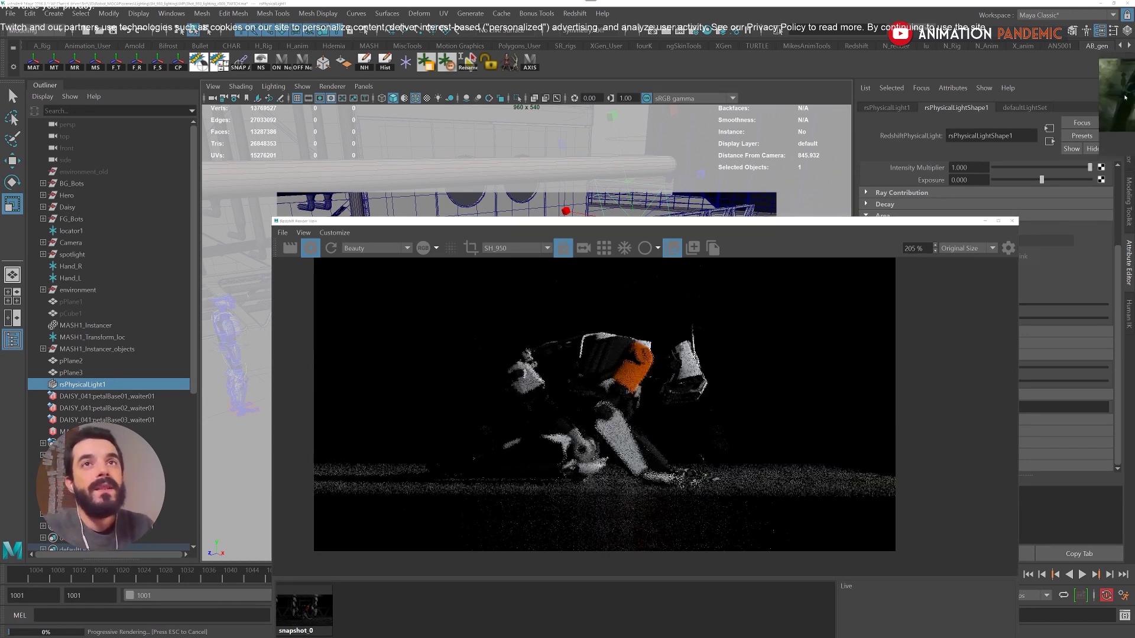
right_drag(1134, 111, 787, 105)
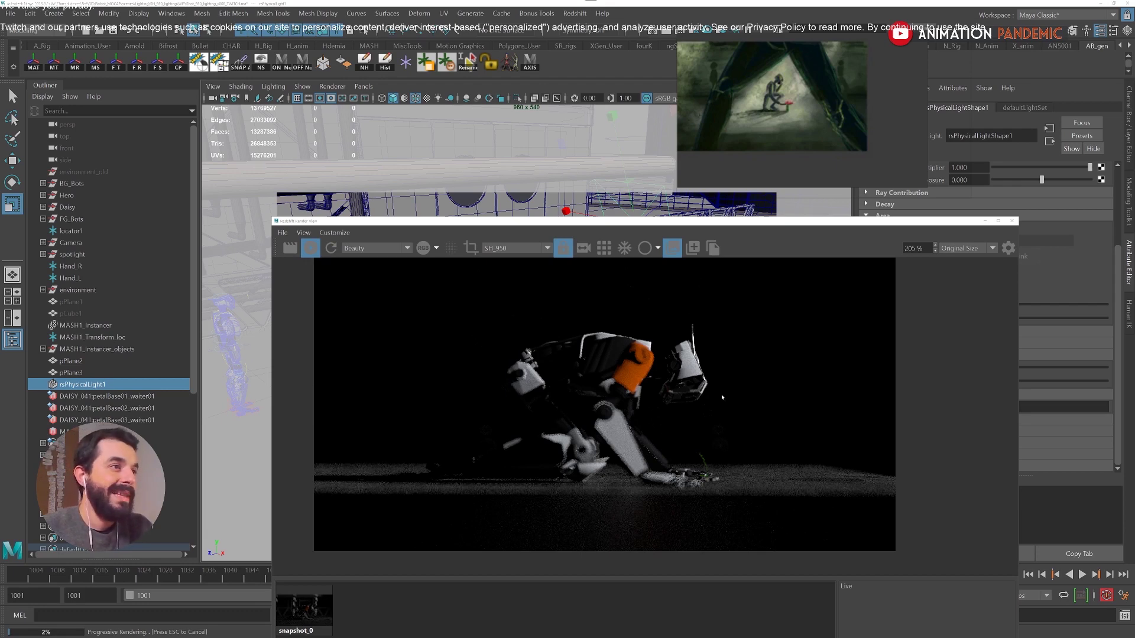
Change the light's area shape to Disc and stop the live render once it has updated.
click(985, 221)
click(972, 228)
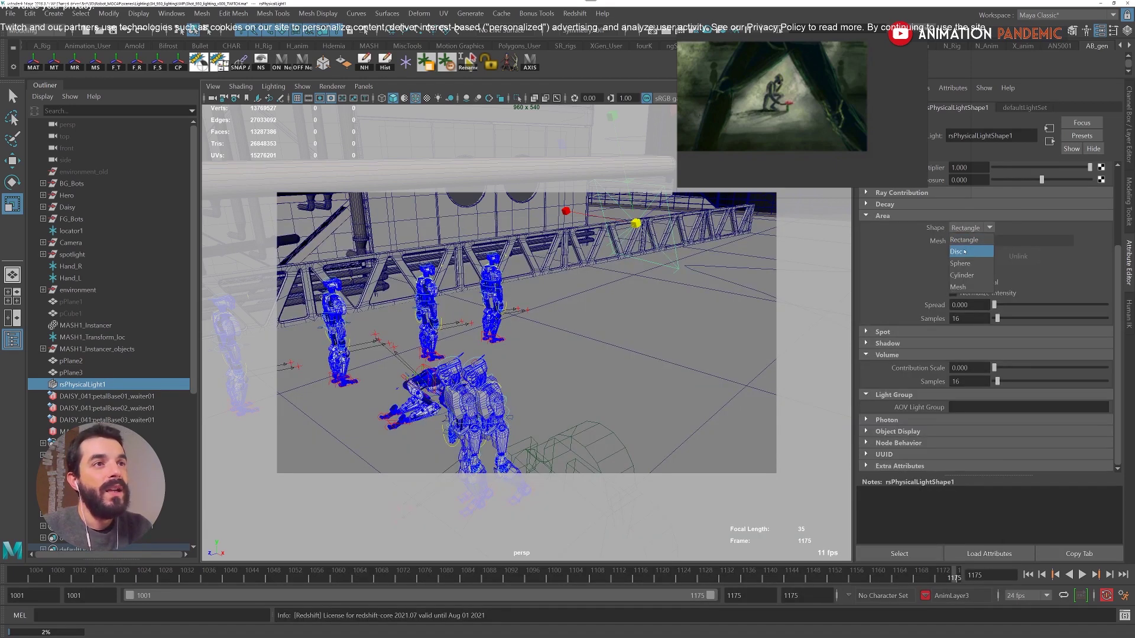
click(965, 251)
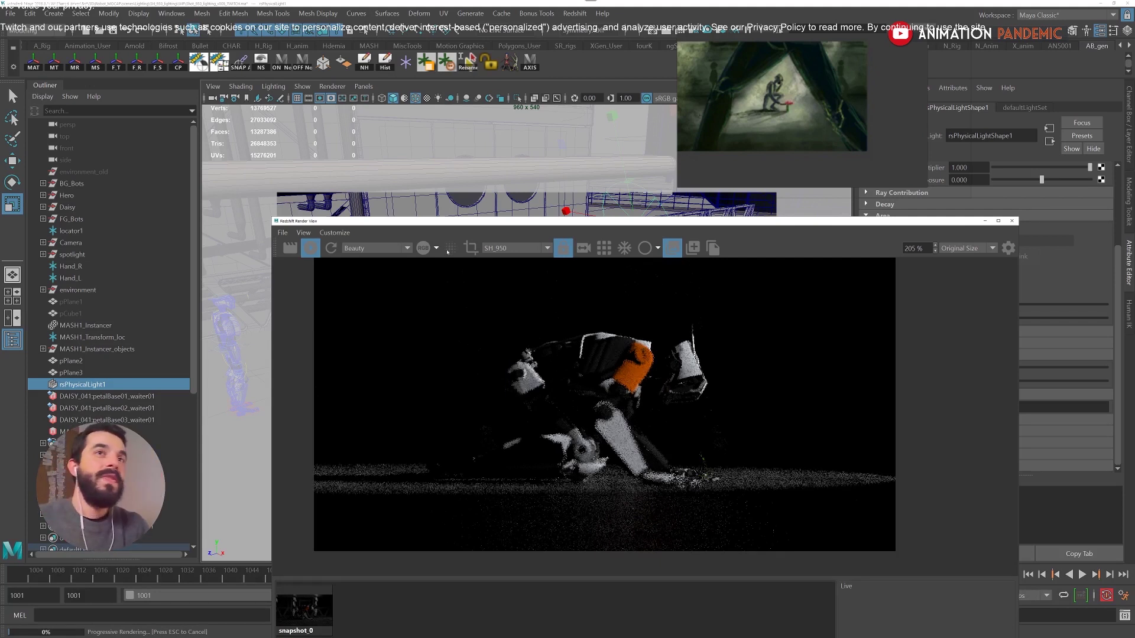
click(310, 249)
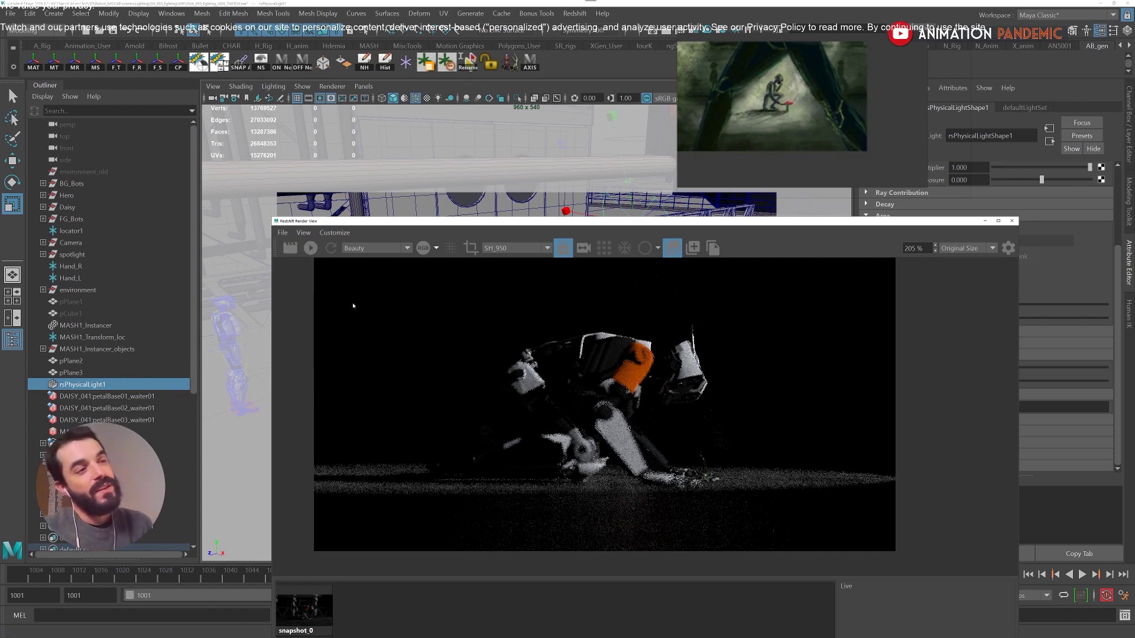
Examine the reference images and the color script frame against the rendered pool of light on the floor.
drag(668, 222, 430, 70)
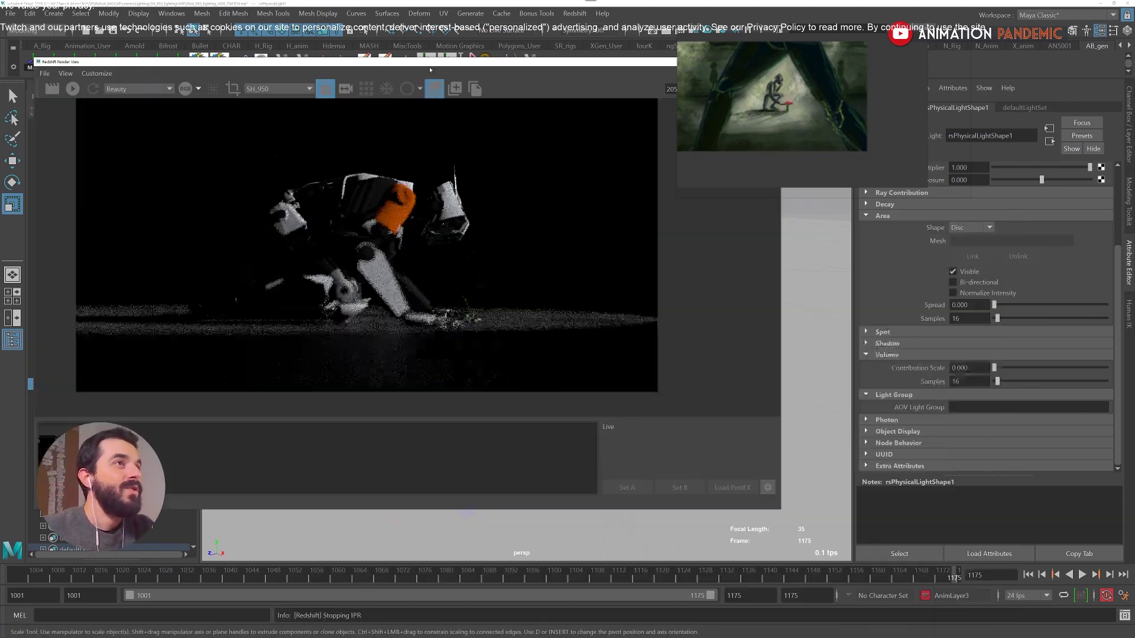
scroll(853, 104, down, 3)
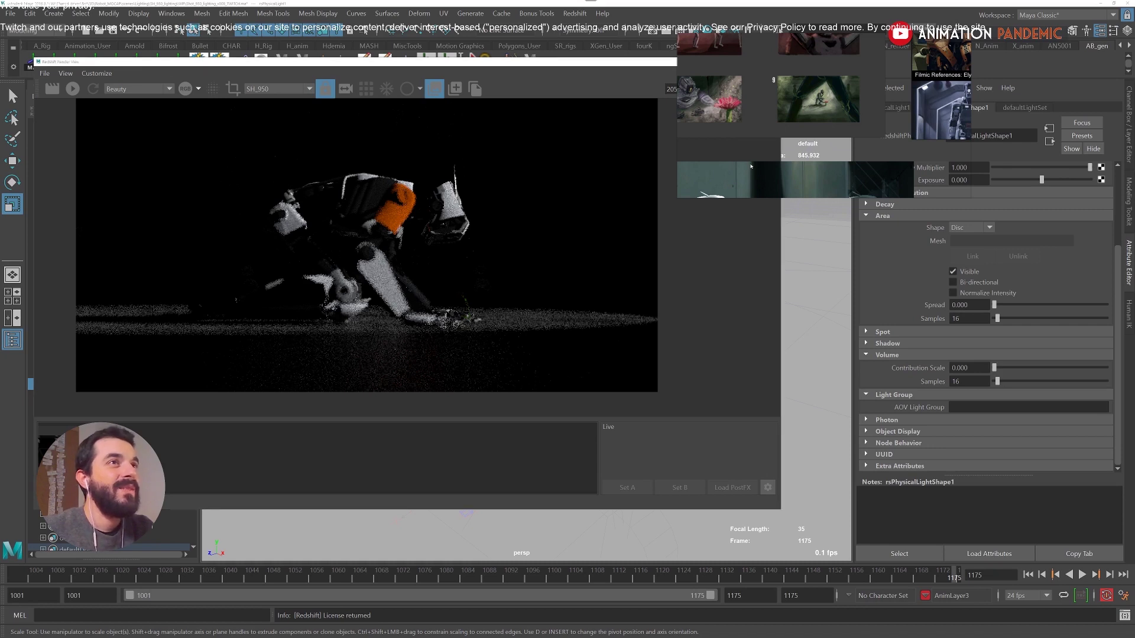
right_drag(694, 185, 817, 168)
drag(811, 168, 994, 55)
scroll(996, 55, down, 1)
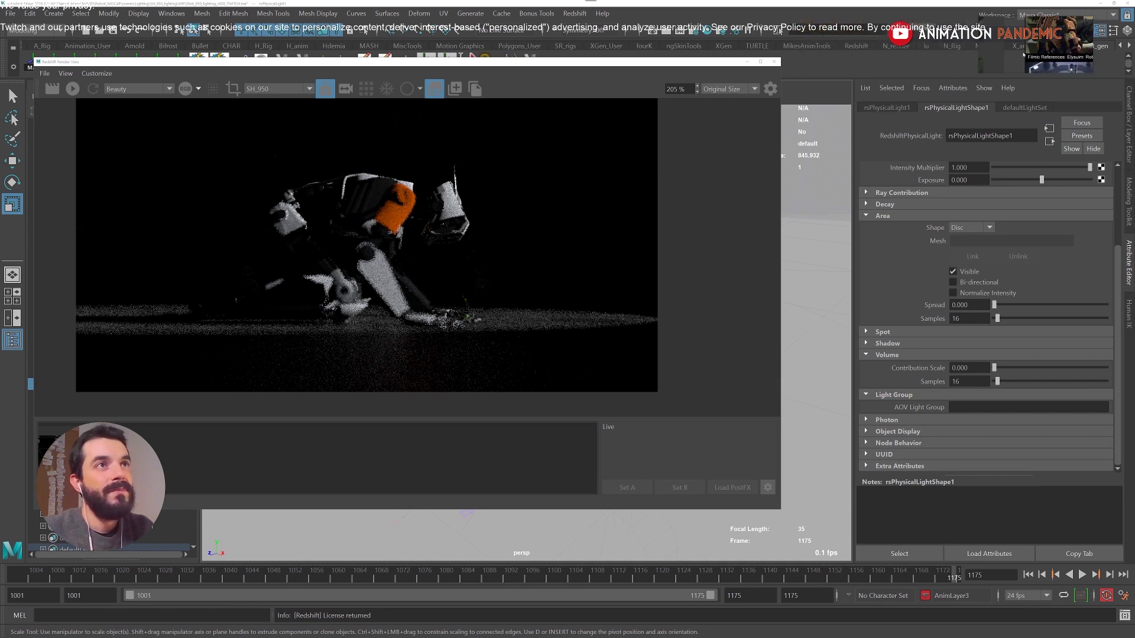
double_click(1024, 55)
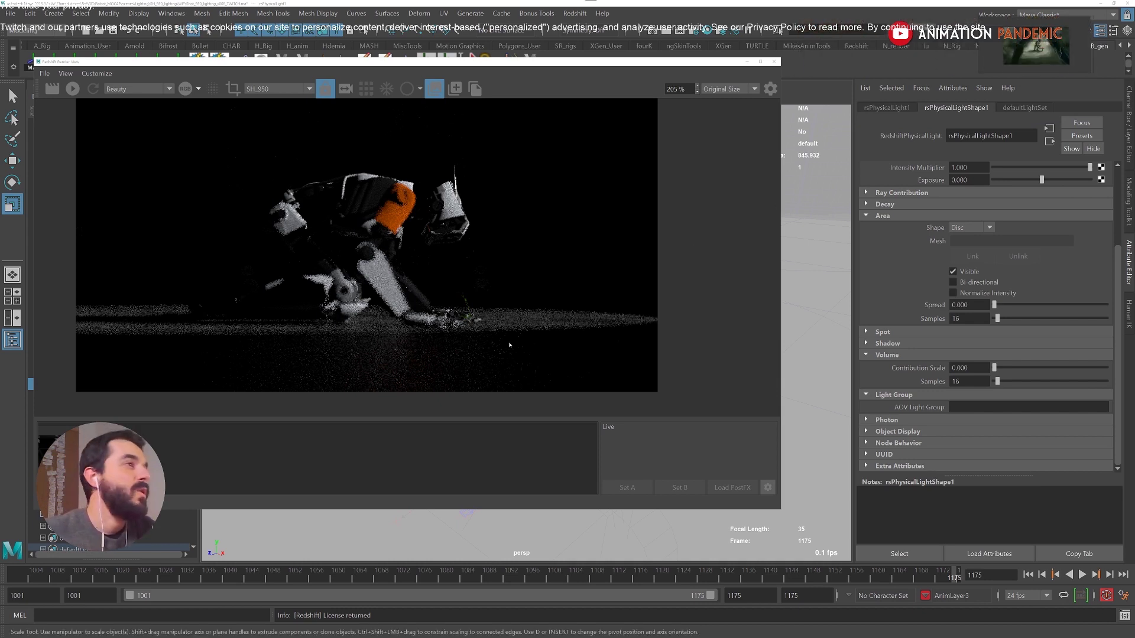
scroll(618, 333, up, 4)
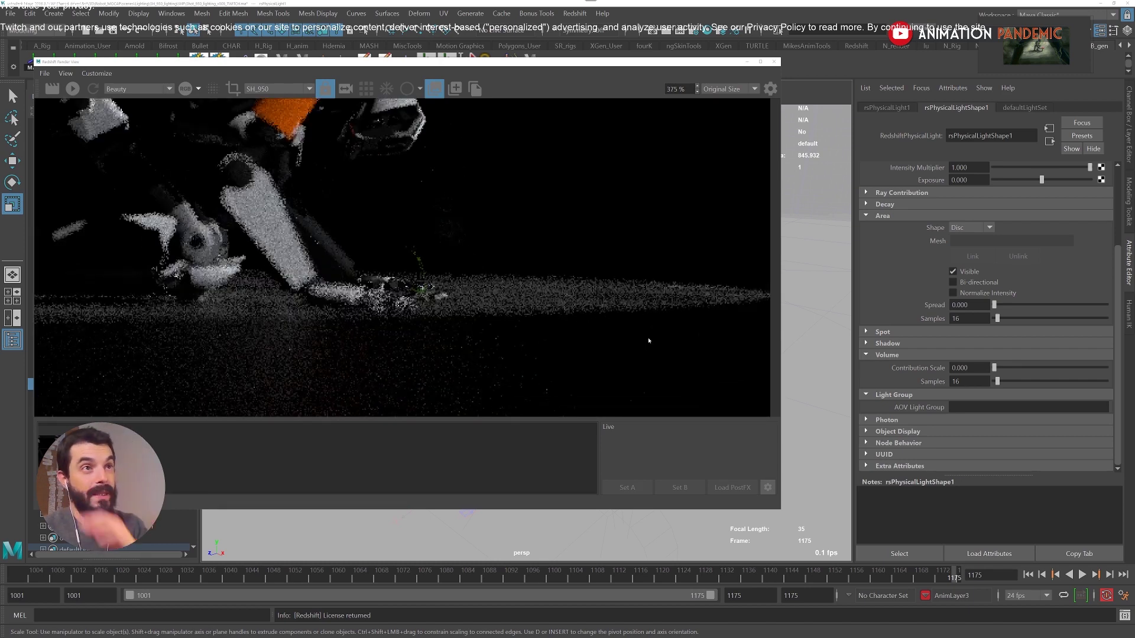
Raise the light's Spread to about 0.011 and restart the live render.
drag(721, 66, 656, 396)
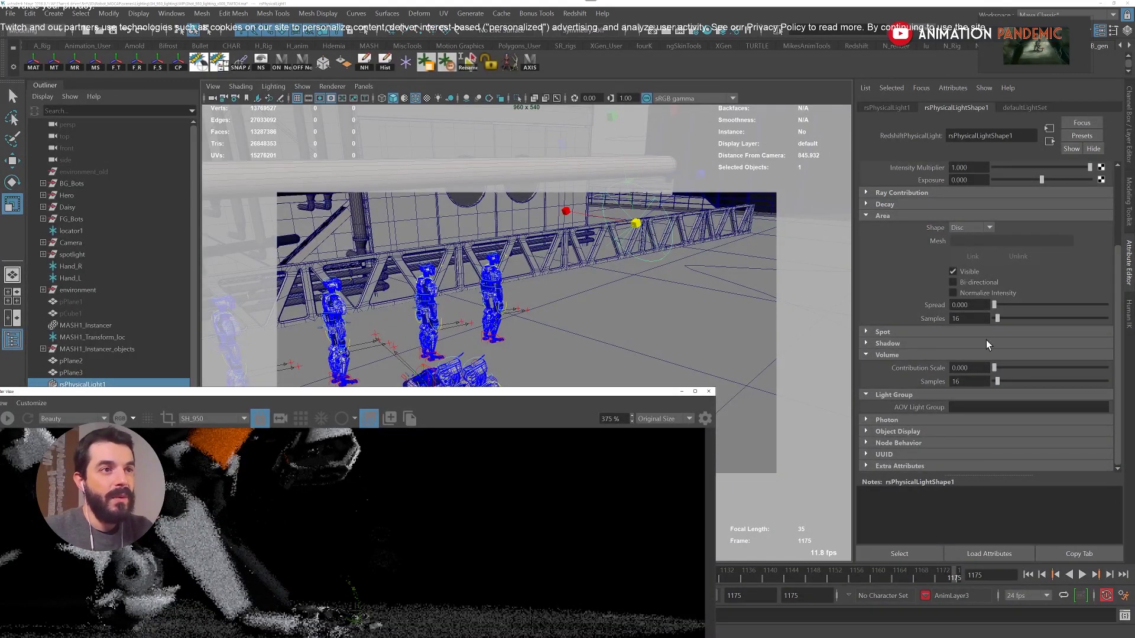
drag(994, 305, 995, 305)
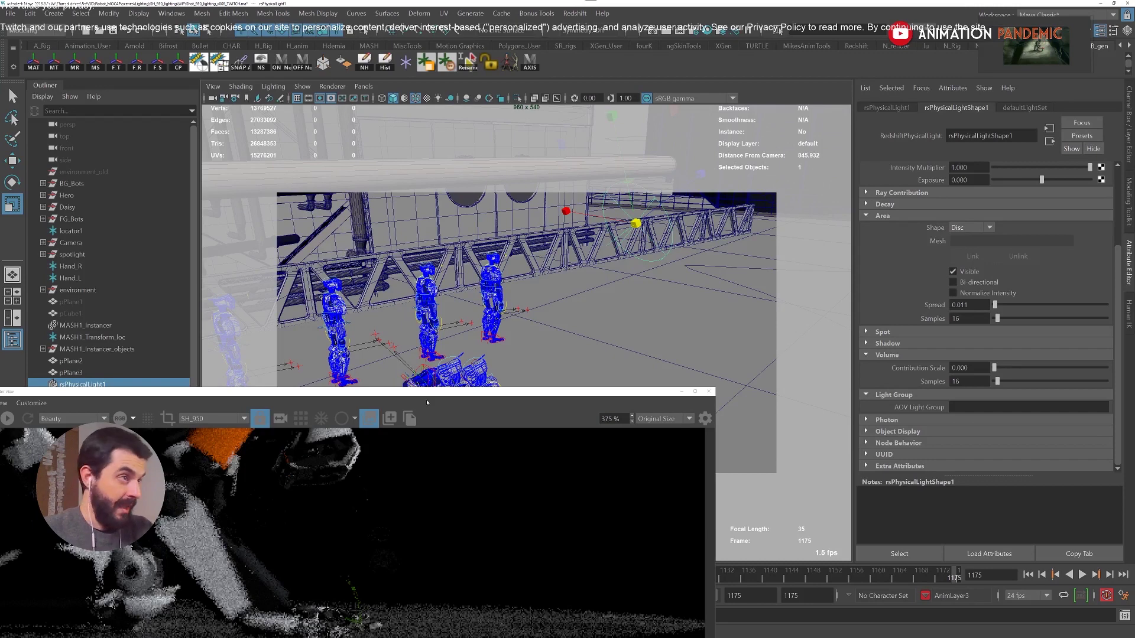
drag(426, 393, 535, 128)
click(116, 153)
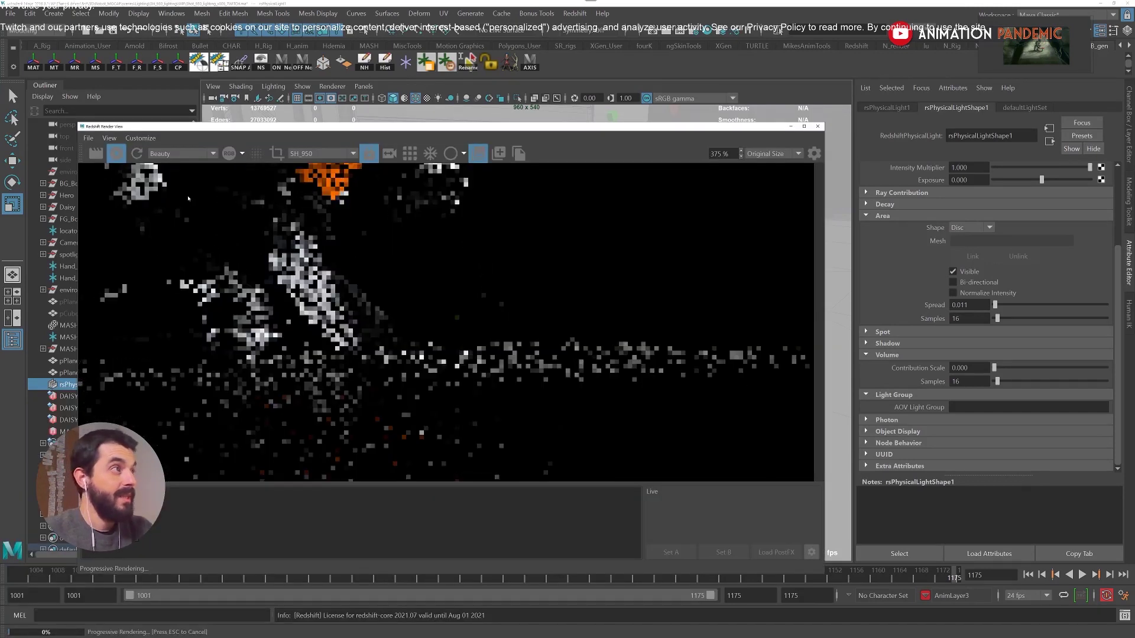
Try wider Spread values of about 0.074 and 0.101 on the light, checking the falloff in the live render.
drag(995, 305, 1003, 305)
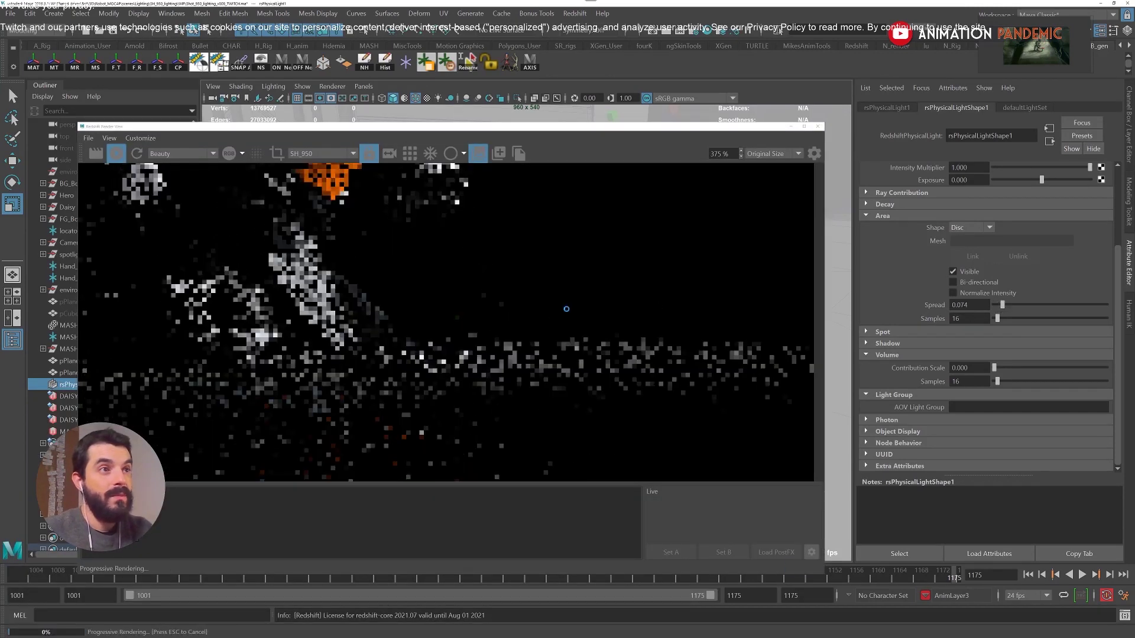
scroll(516, 321, down, 5)
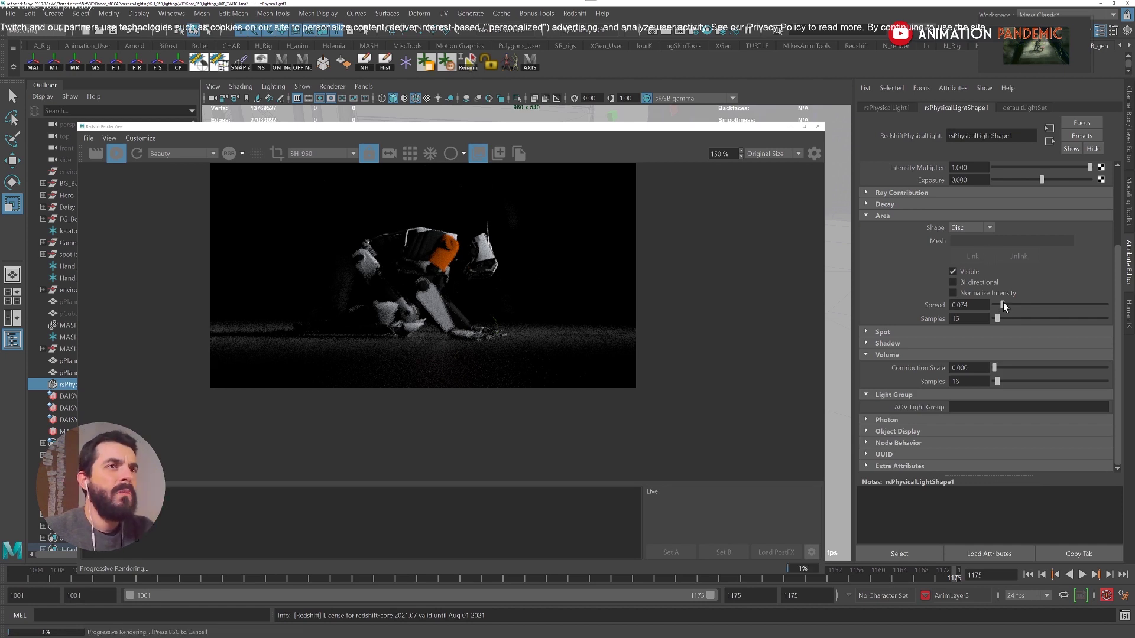
drag(1002, 305, 1006, 304)
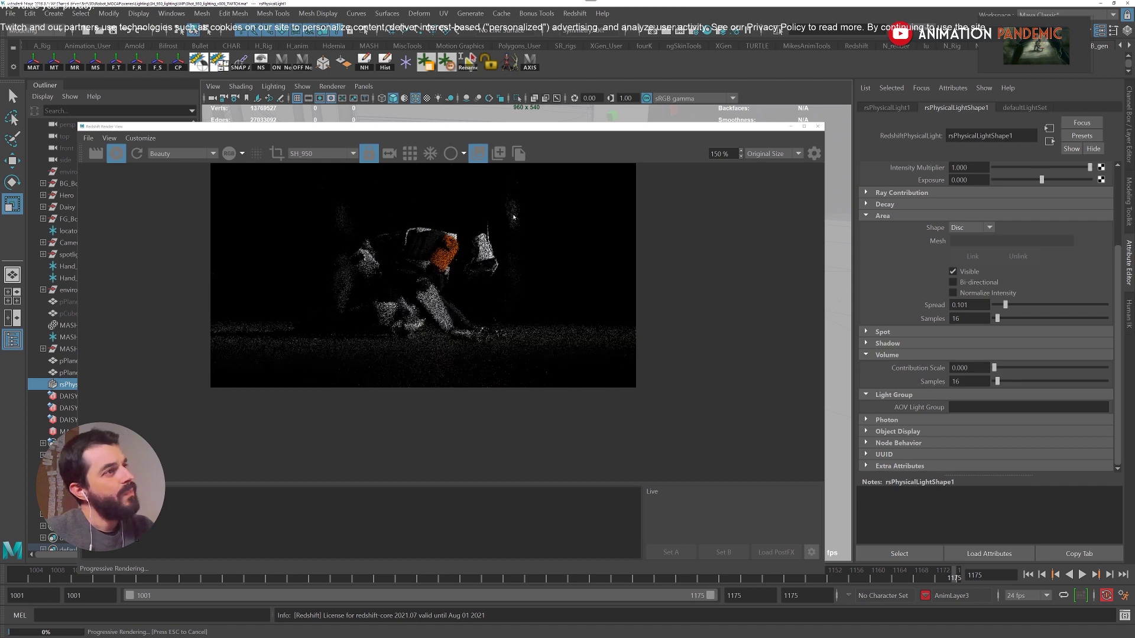
scroll(512, 244, up, 3)
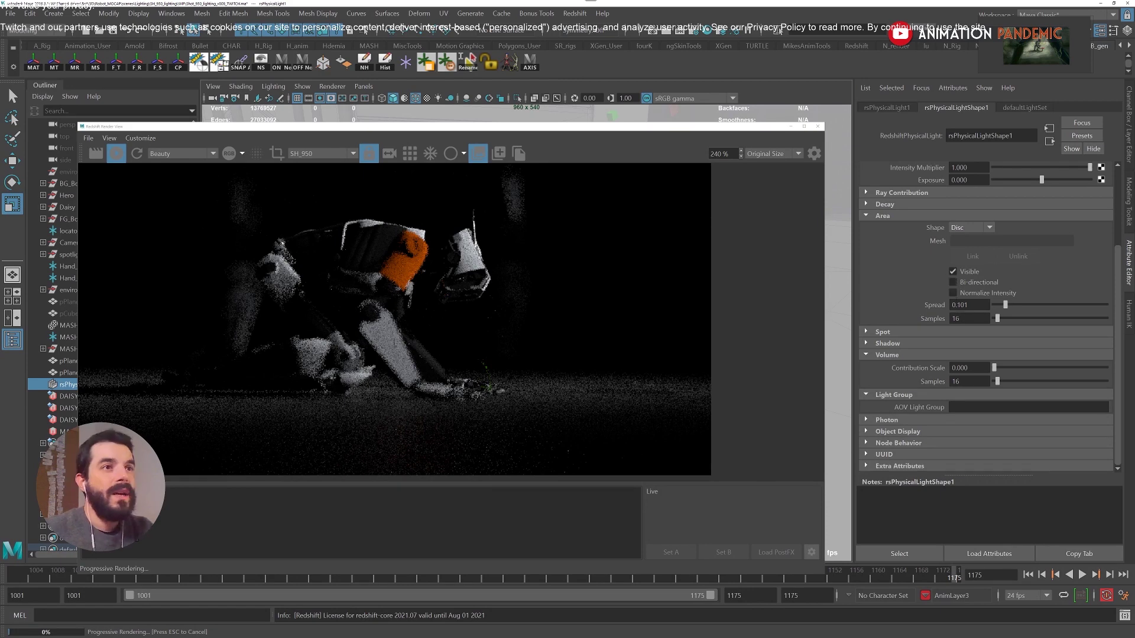
Set the light's Spread to 0.09.
double_click(962, 305)
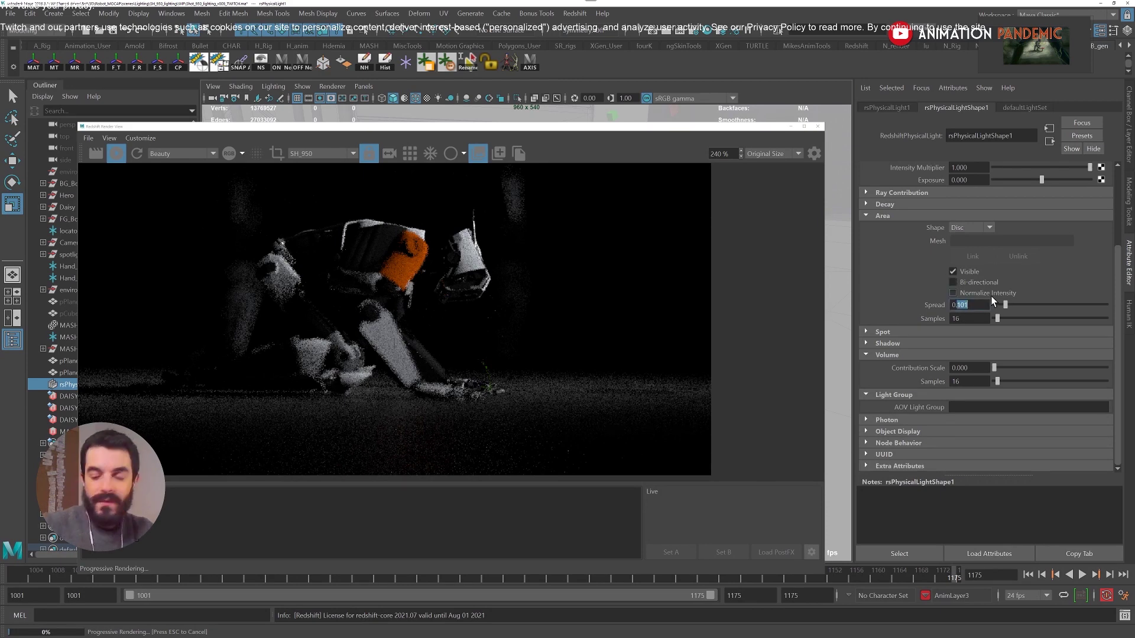
text(9)
key(Return)
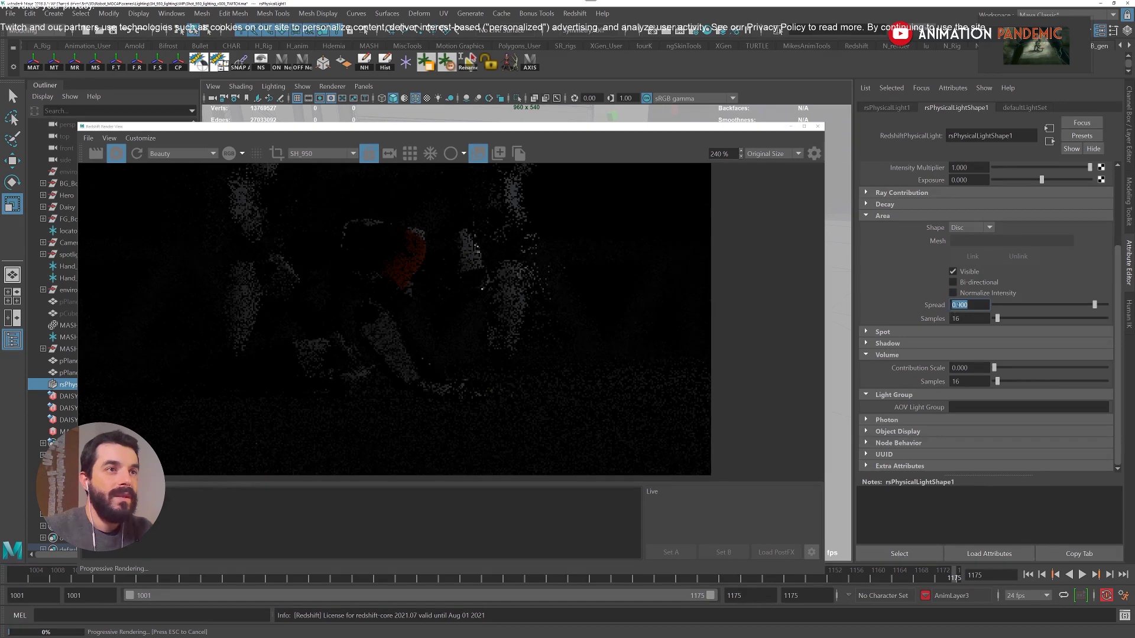
text(.09)
key(Return)
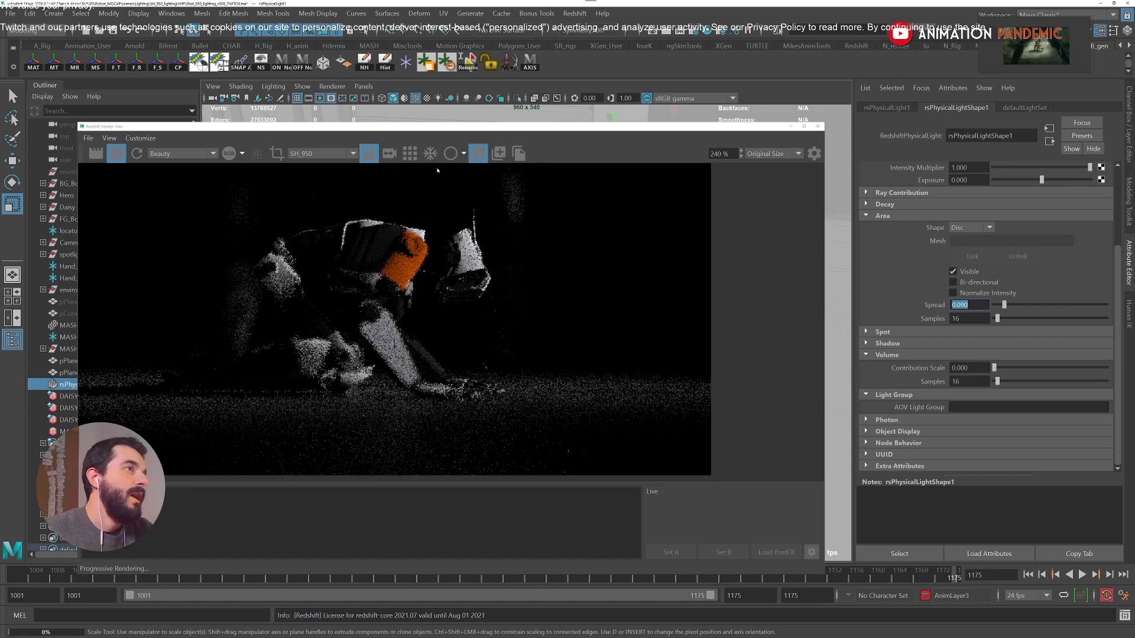
Store a snapshot of the narrow-spread render with the live render stopped, and compare it with snapshot_0.
scroll(420, 221, down, 2)
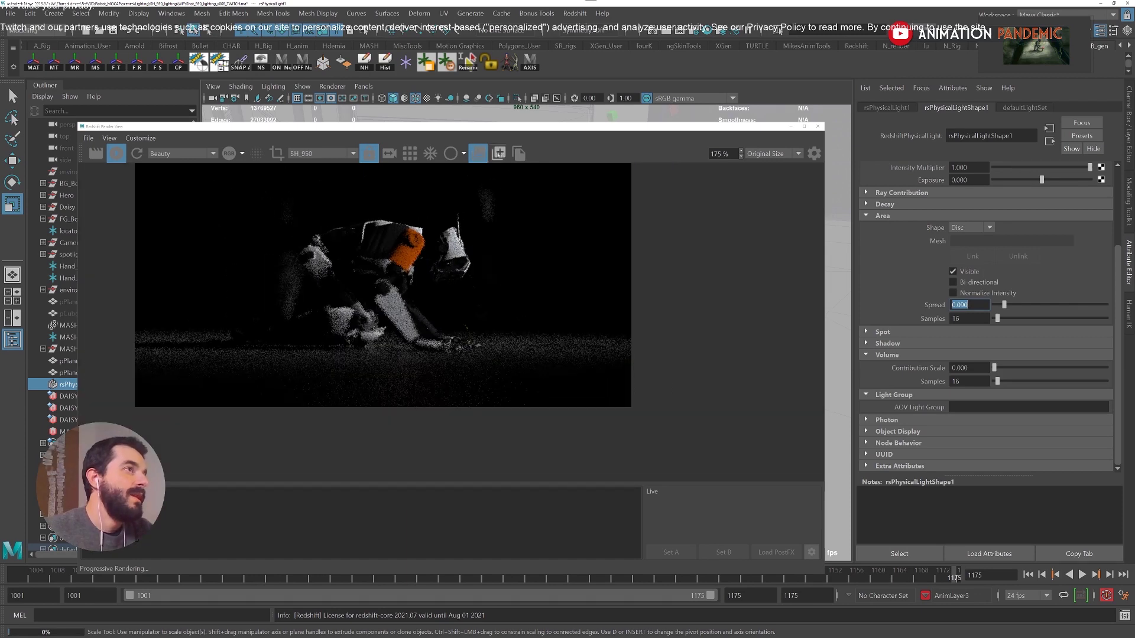
click(119, 154)
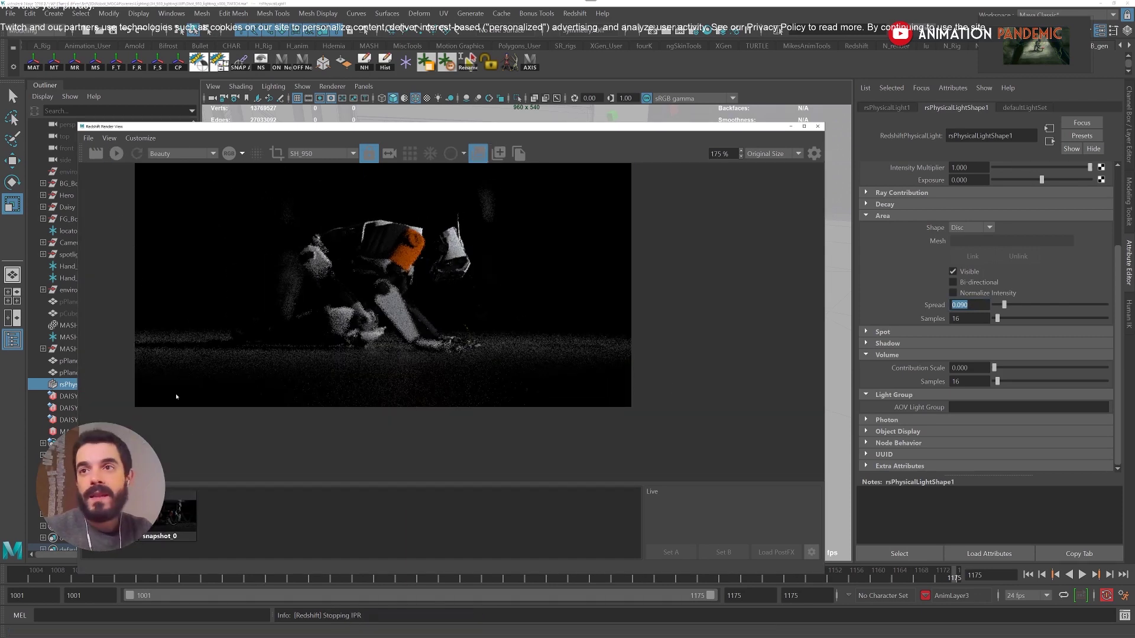
click(168, 516)
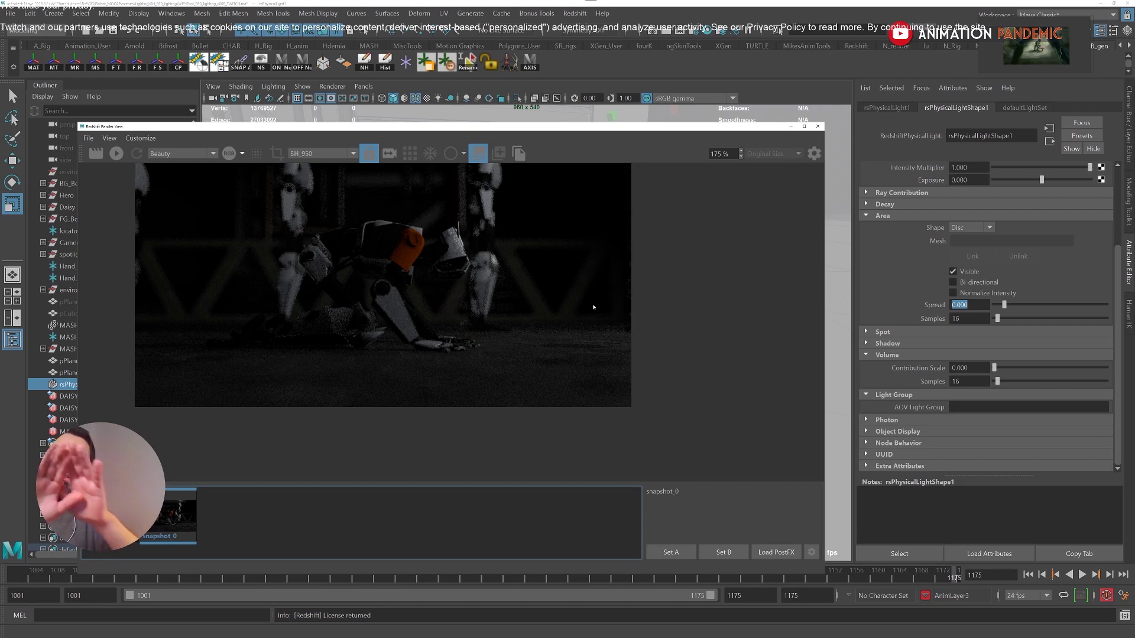
click(112, 516)
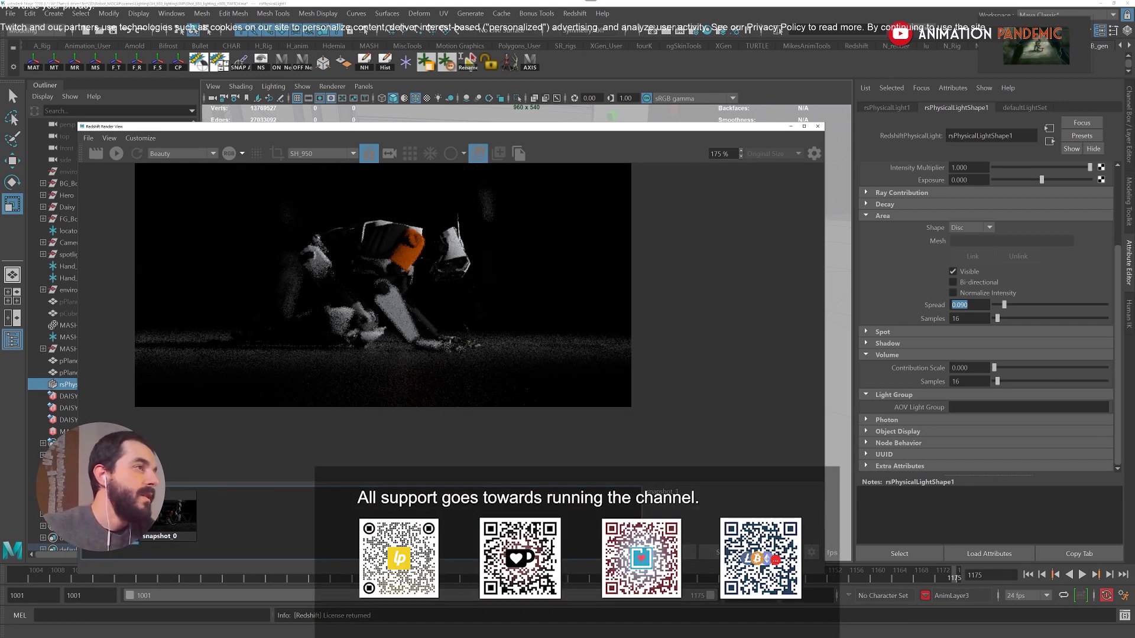
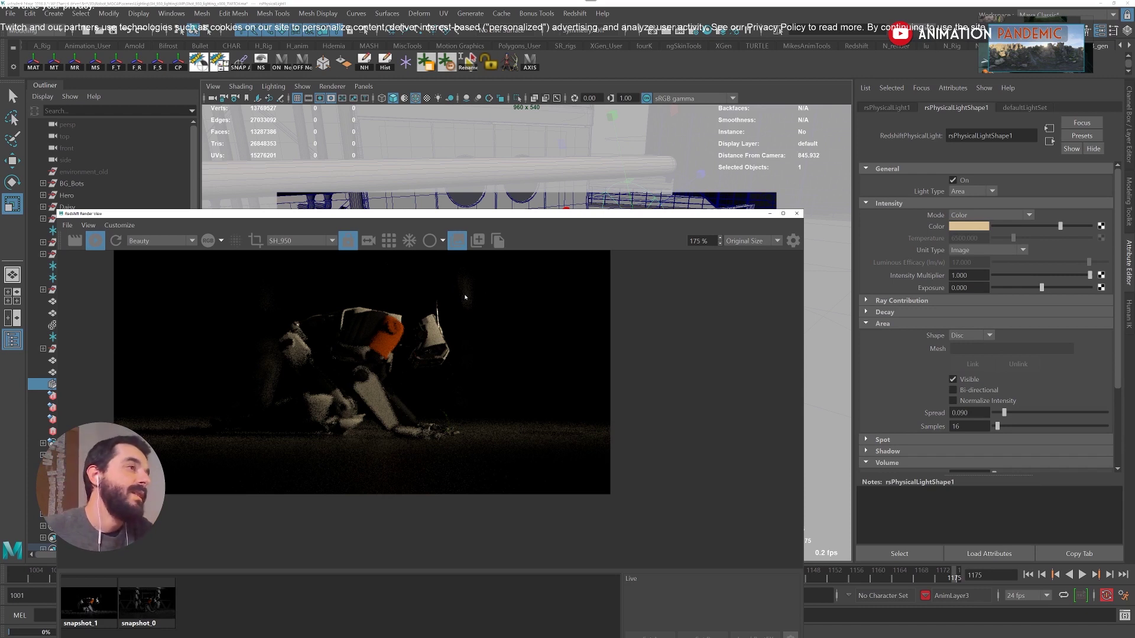
Brighten the light's warm color and fine-tune its saturation.
click(975, 225)
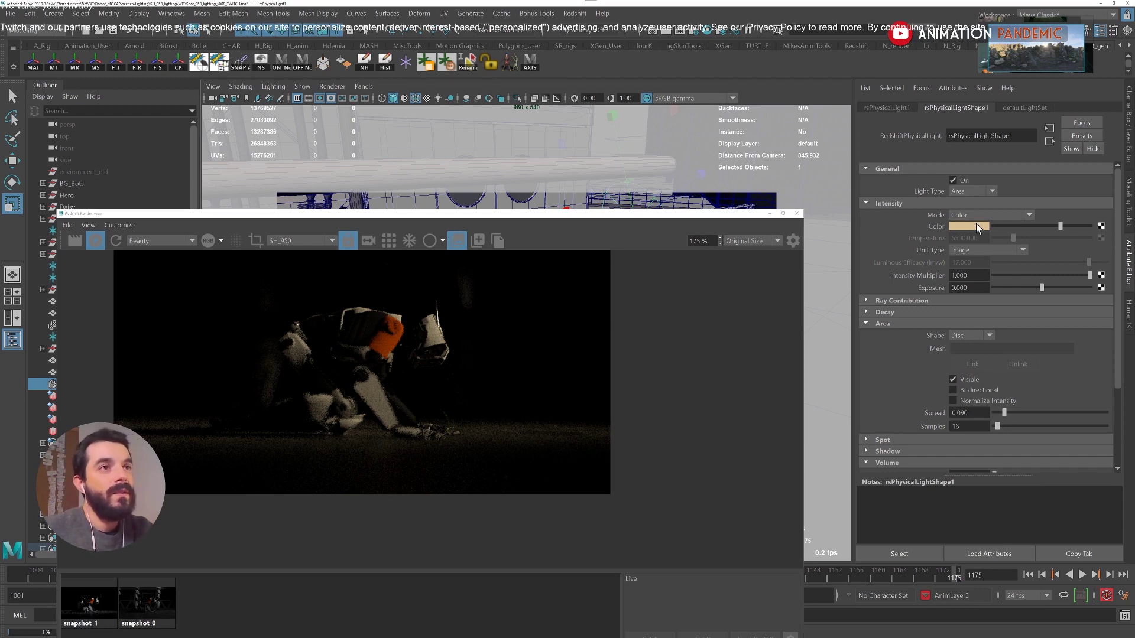
click(975, 227)
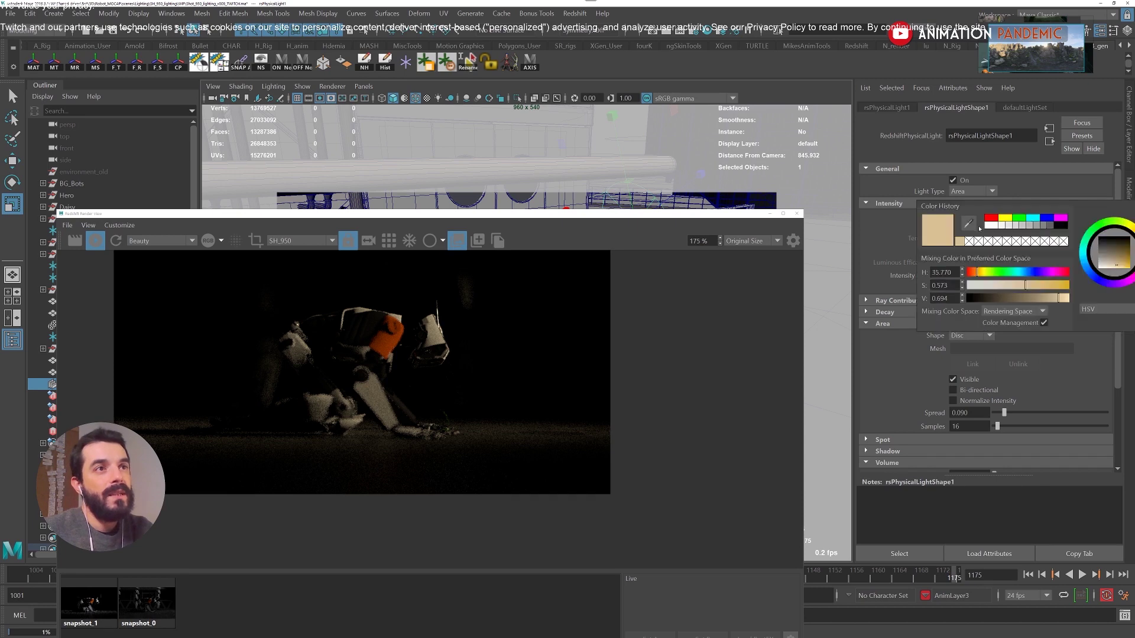
click(1064, 299)
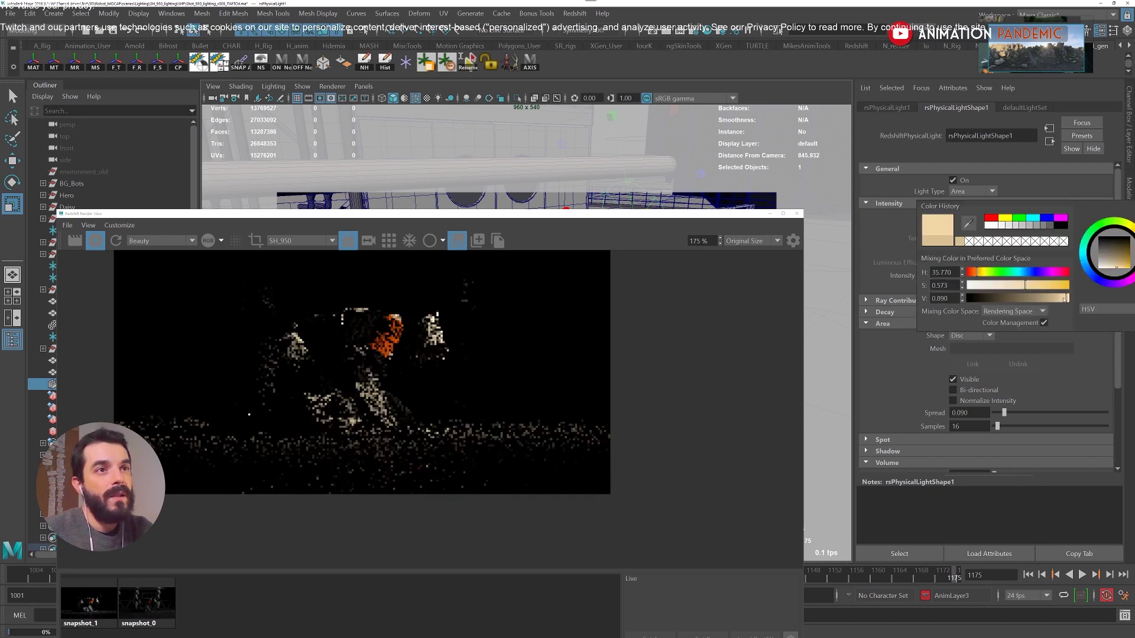
click(1018, 285)
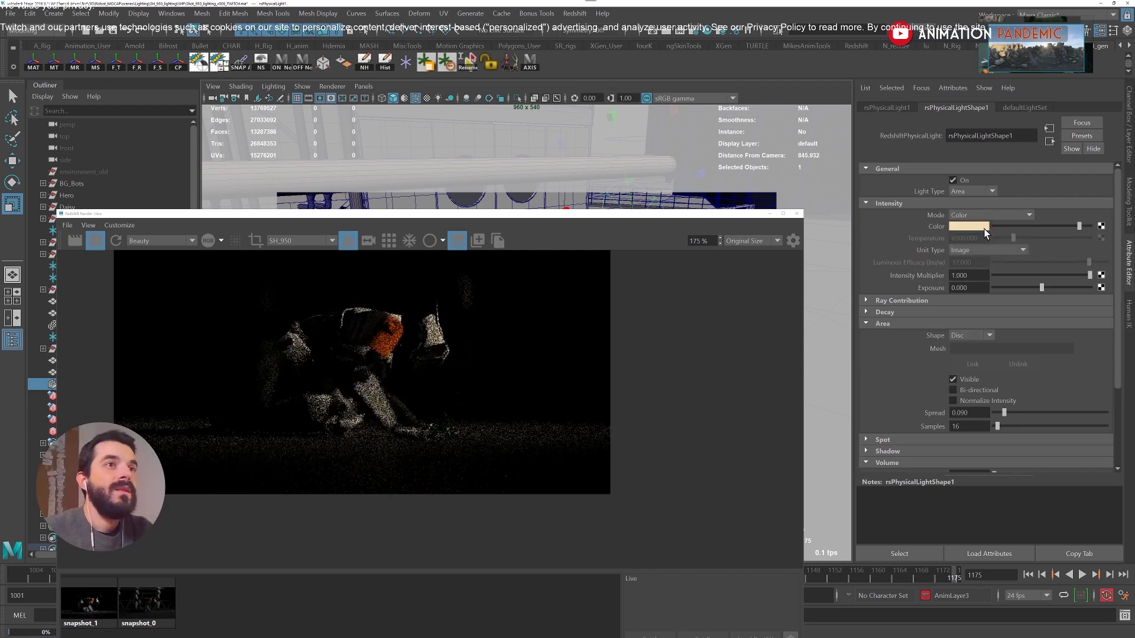
click(969, 227)
drag(1026, 290, 1027, 290)
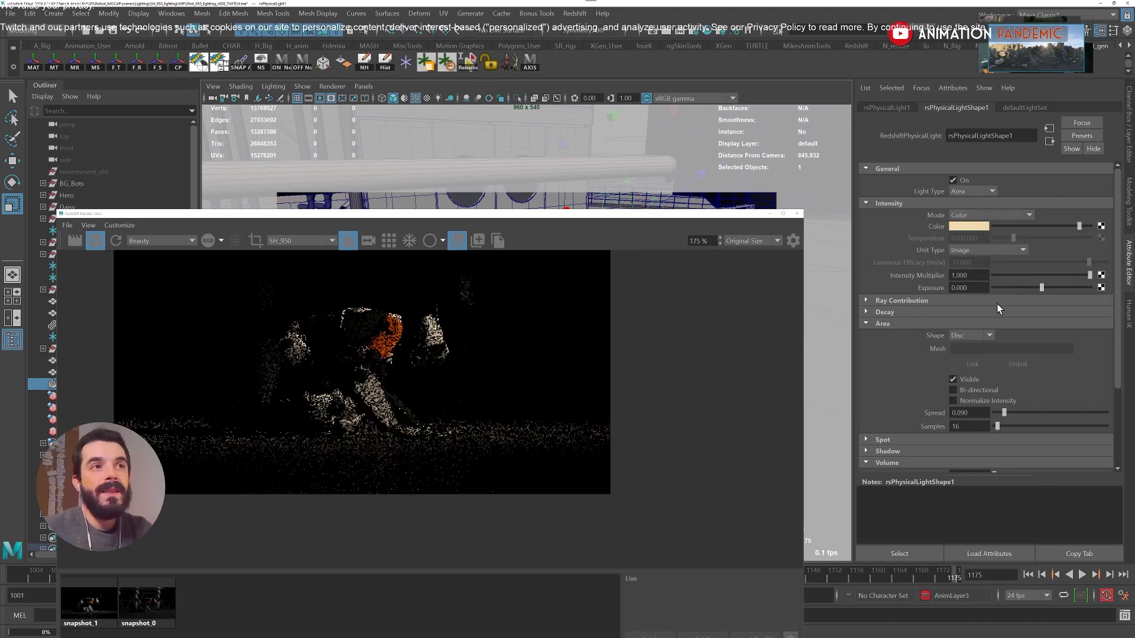
Try Exposure values of 0.5 and 0.8 on the area light, checking the brightness in the live render.
drag(976, 287, 913, 289)
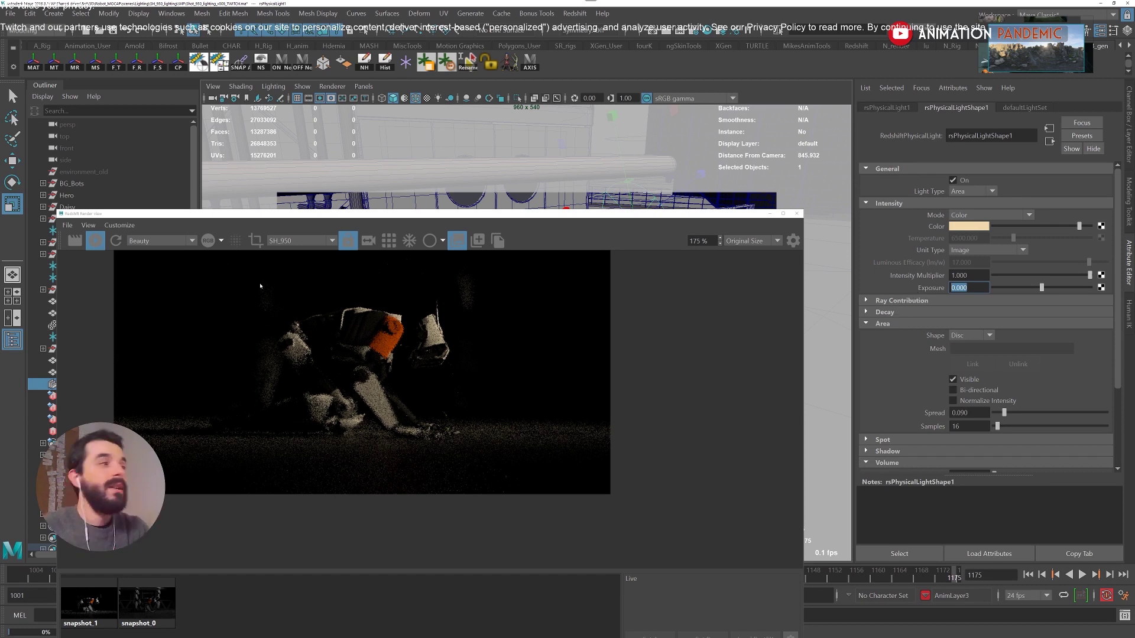
click(95, 241)
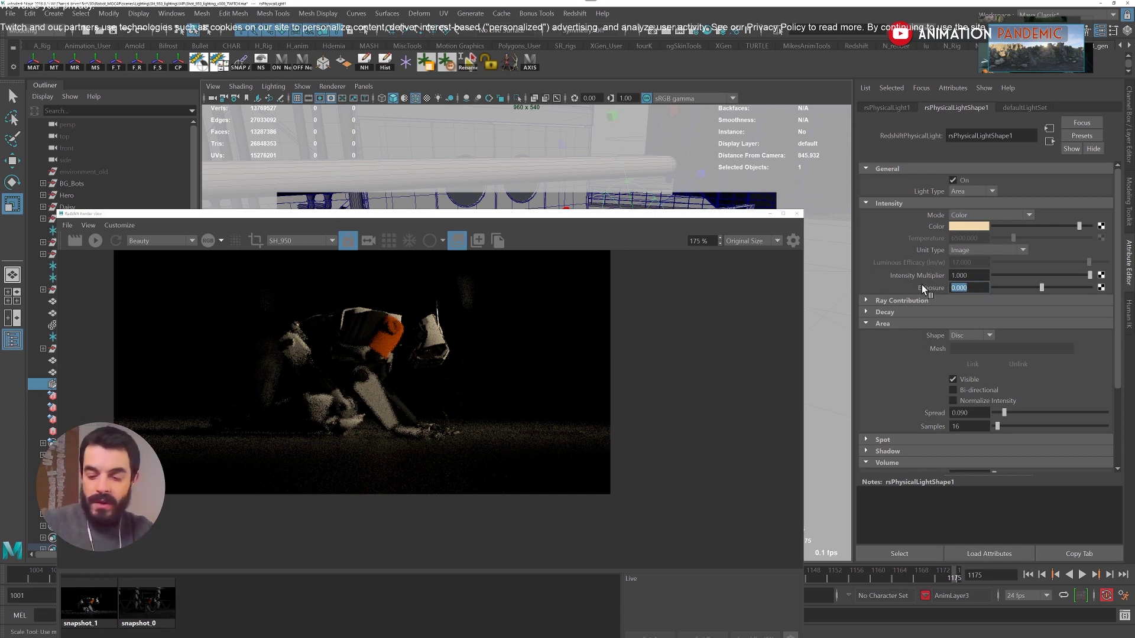
text(0.5)
key(Return)
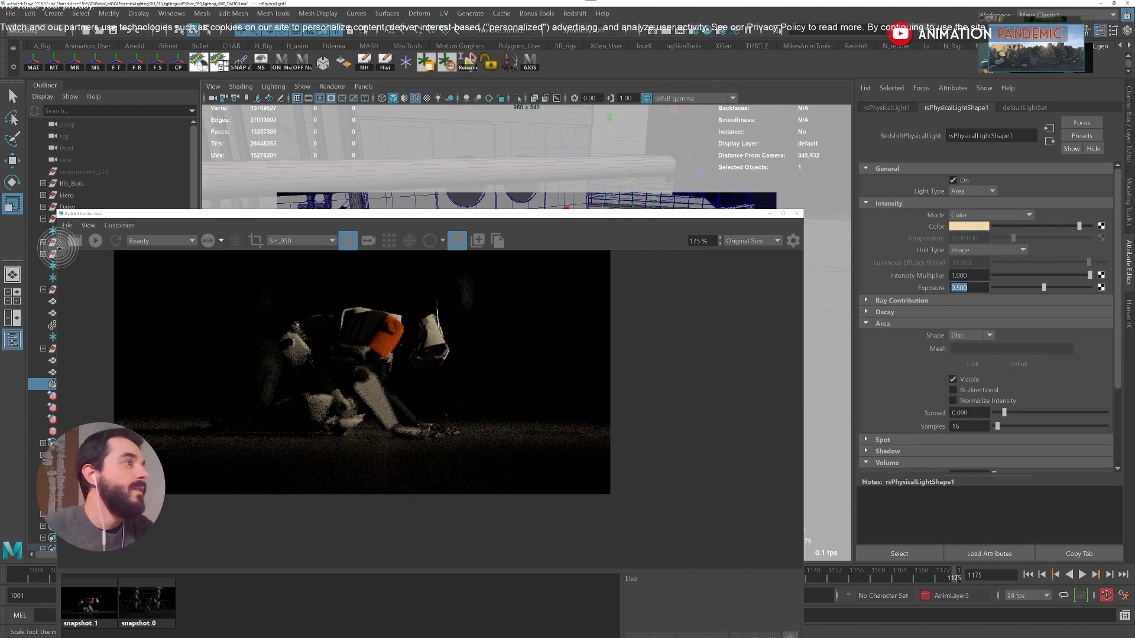
click(95, 240)
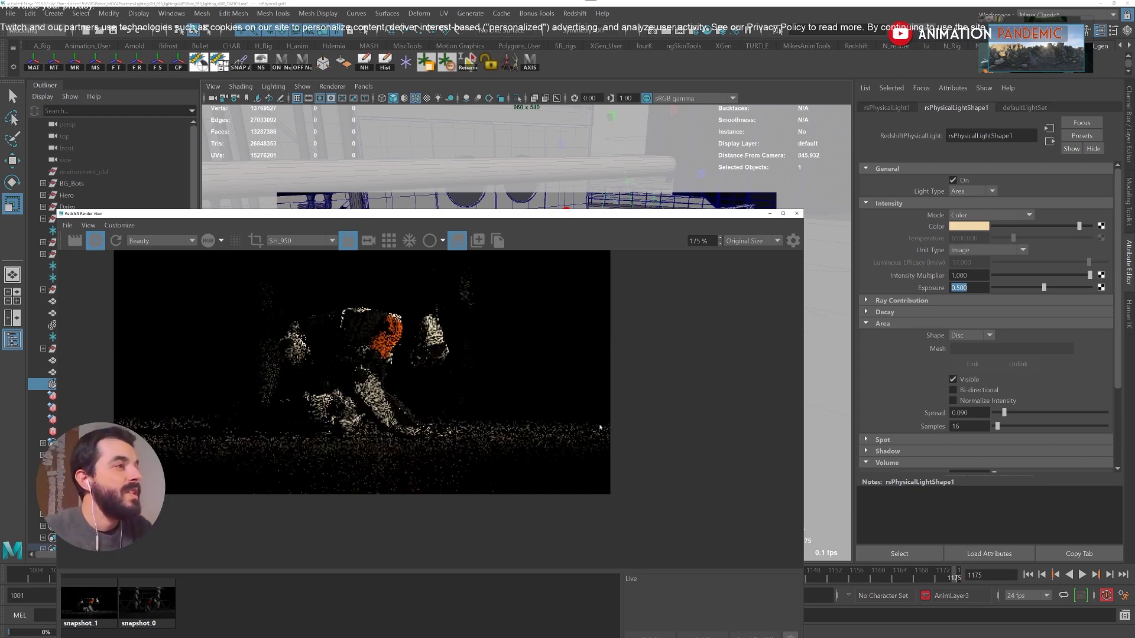
drag(973, 288, 957, 289)
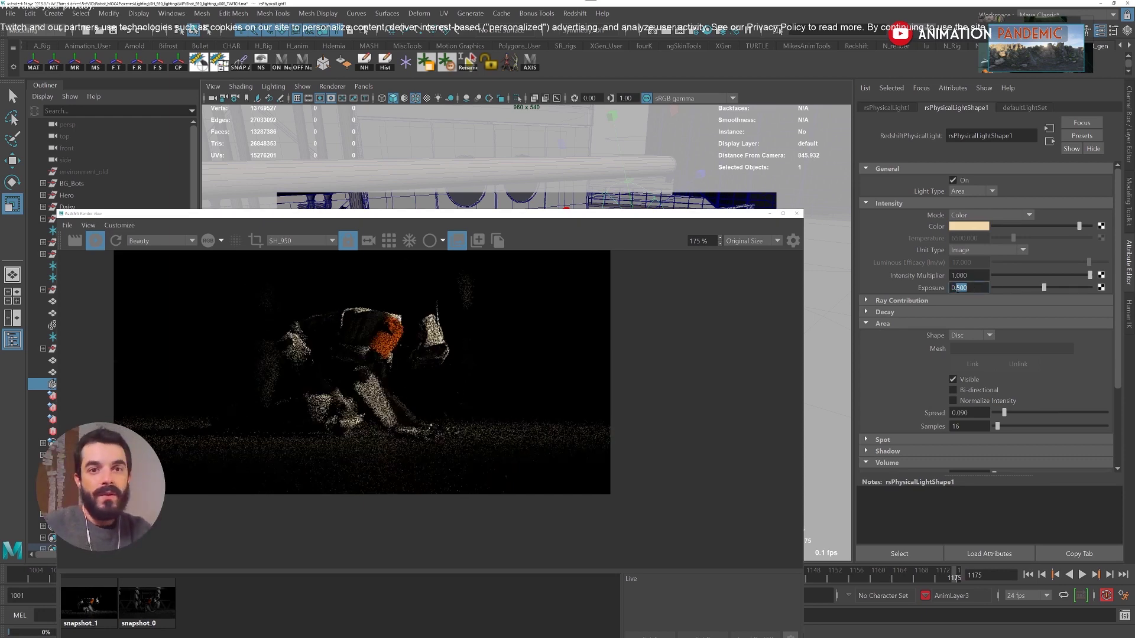
text(8)
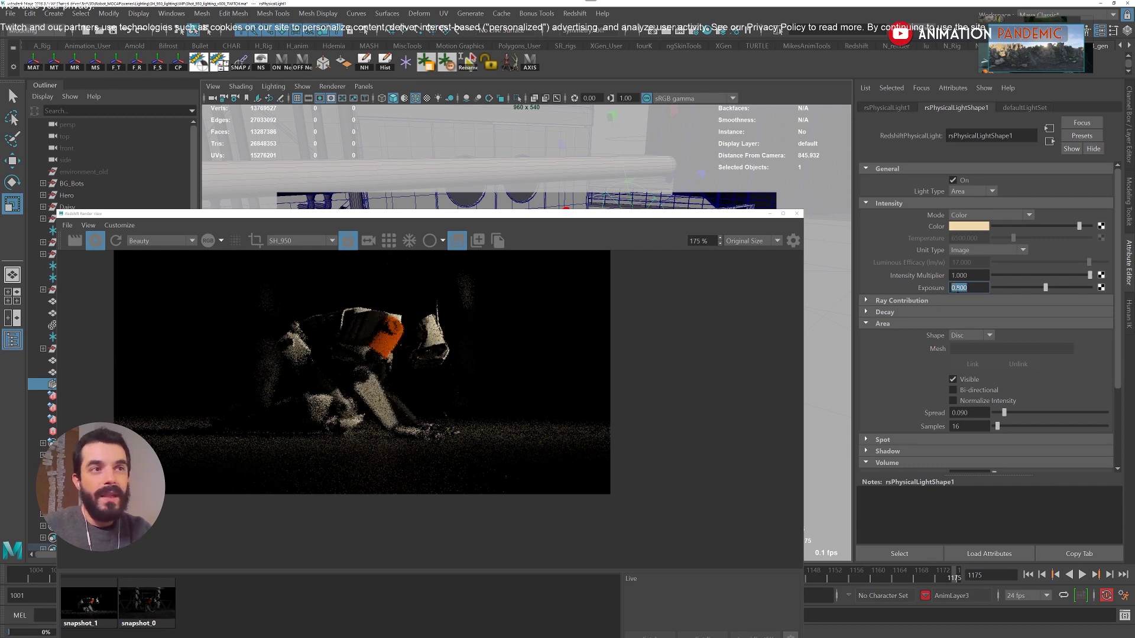
key(Return)
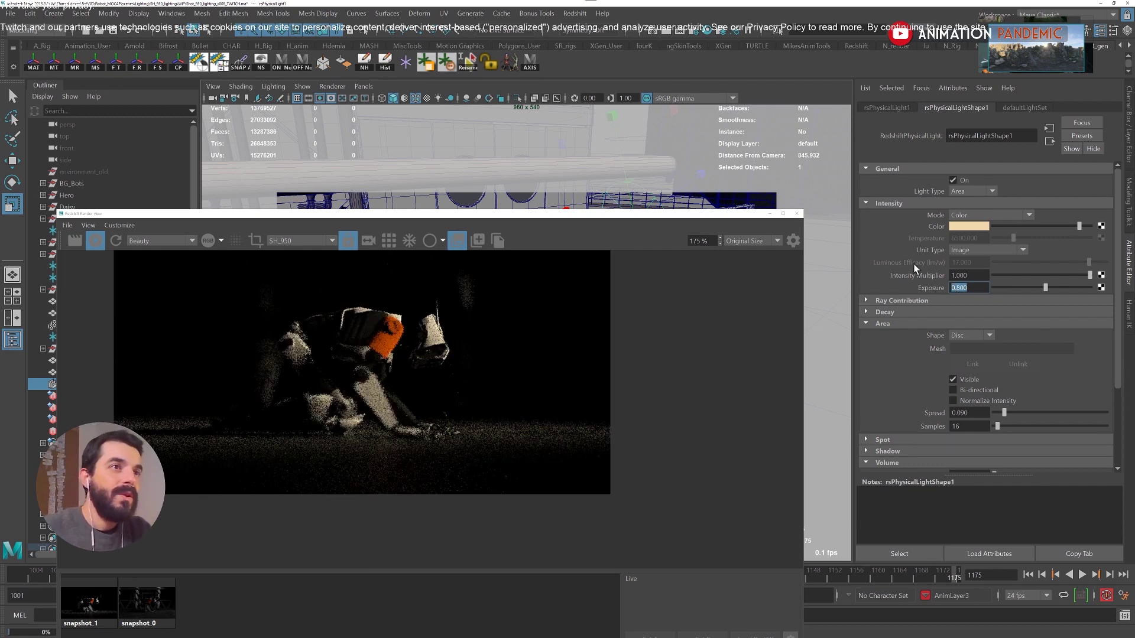
Set the area light's Exposure to 1.5 and inspect the lit robot up close in the live render.
text(1.5)
key(Return)
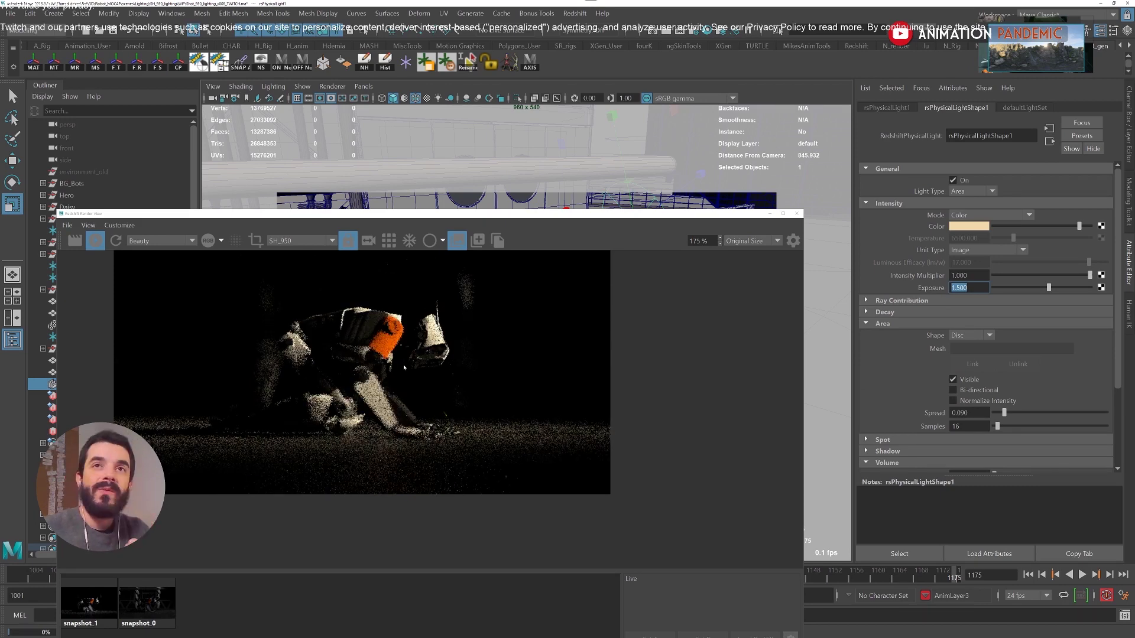
scroll(432, 333, up, 3)
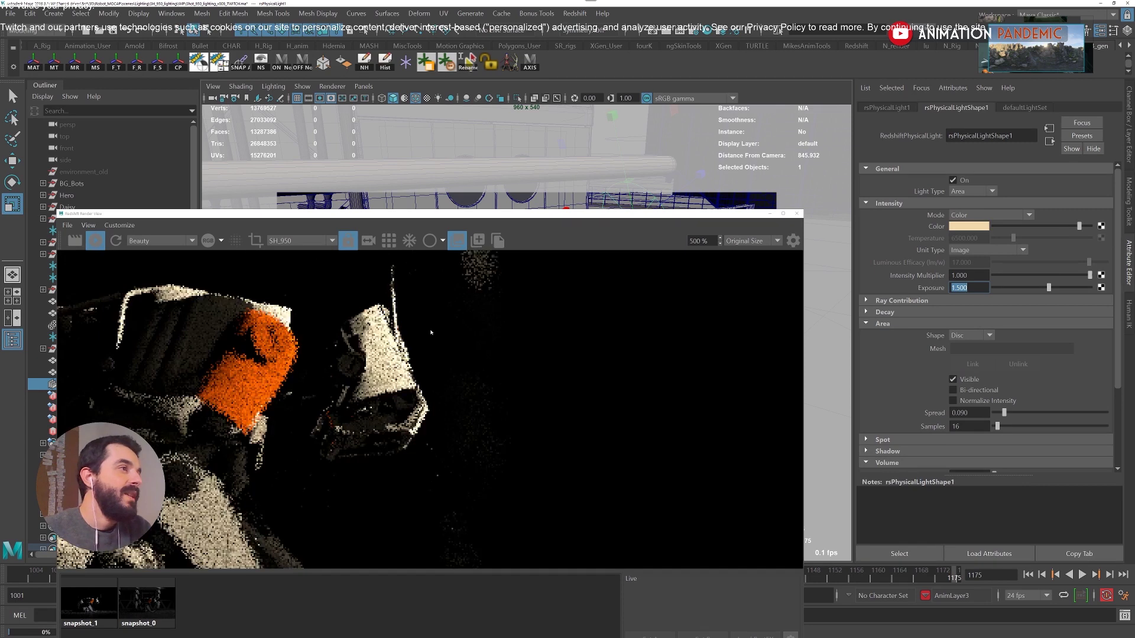
scroll(408, 336, up, 2)
scroll(371, 342, down, 6)
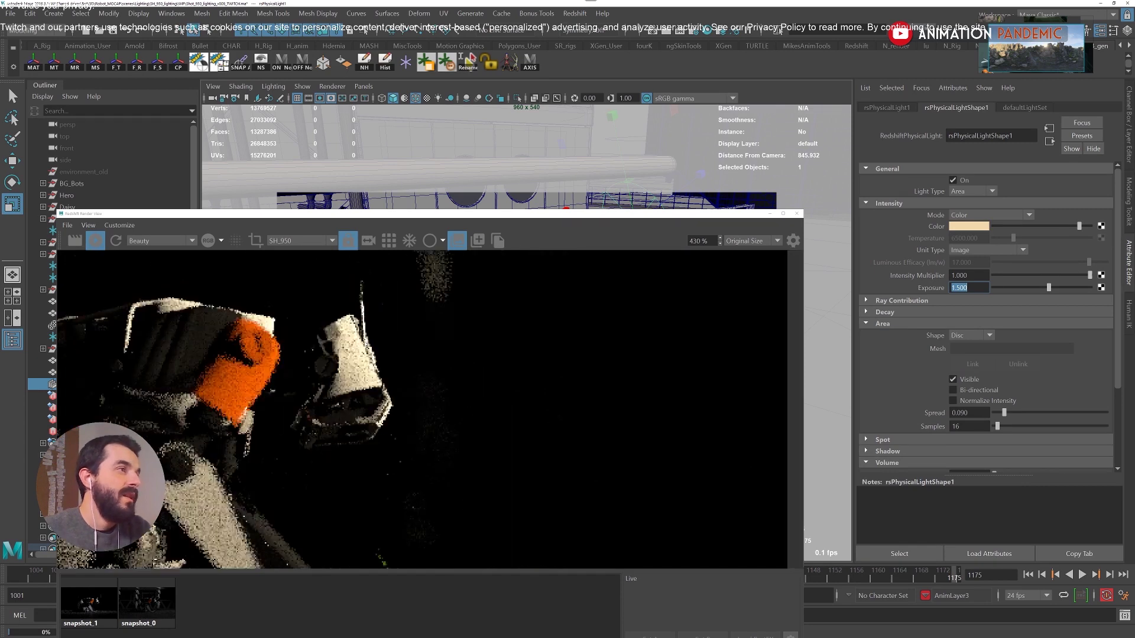
scroll(365, 340, up, 1)
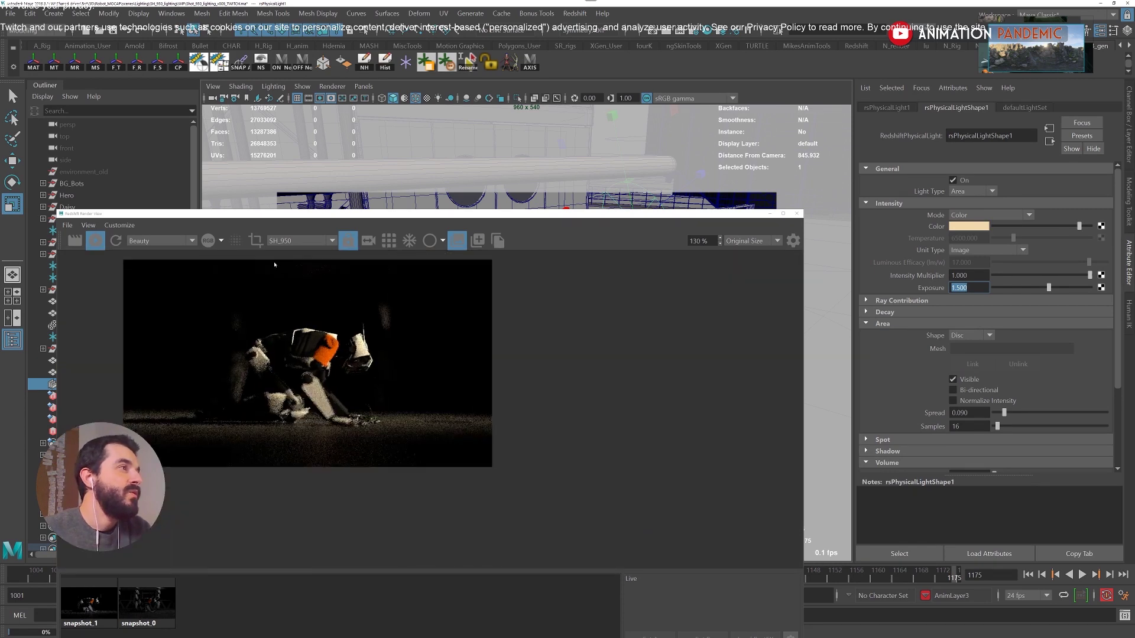
Limit the render to a small region around the crouching robot's head and restart the live render.
click(256, 240)
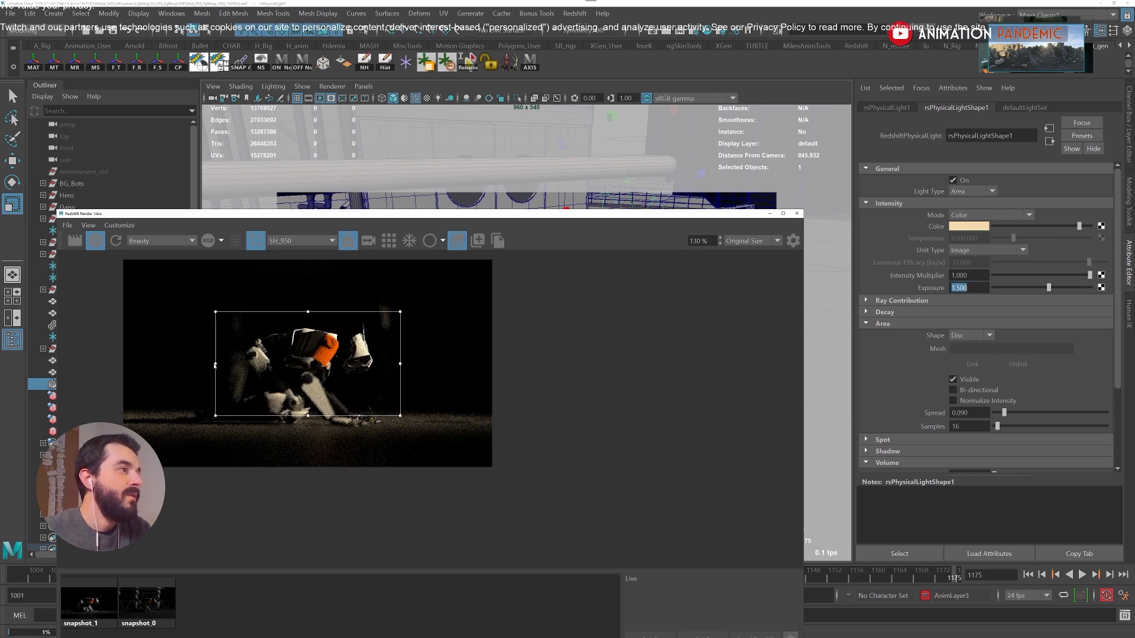
drag(215, 365, 329, 357)
drag(401, 415, 385, 381)
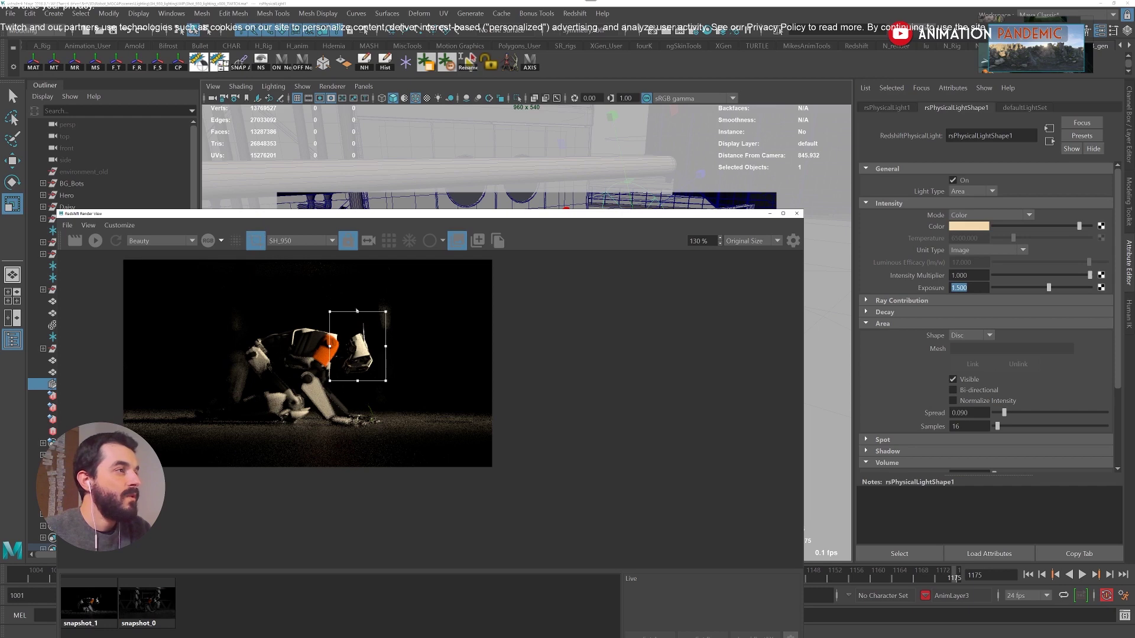
drag(358, 312, 358, 320)
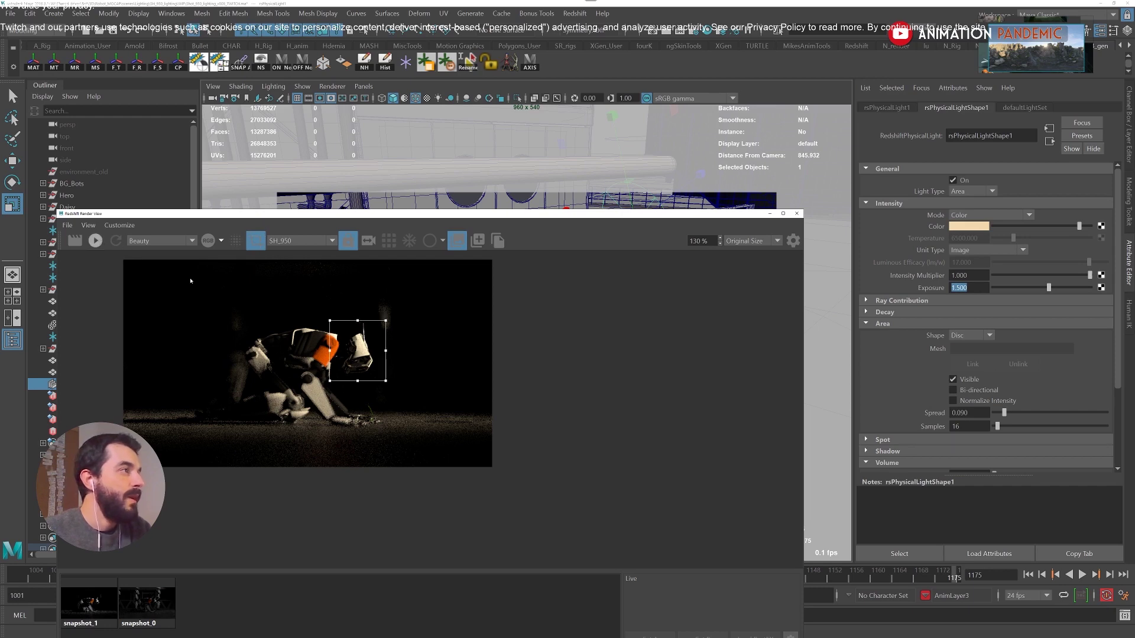
click(95, 241)
Examine the lighting on the robot's head within the render region, and stop the live render.
scroll(357, 331, up, 5)
scroll(362, 337, up, 1)
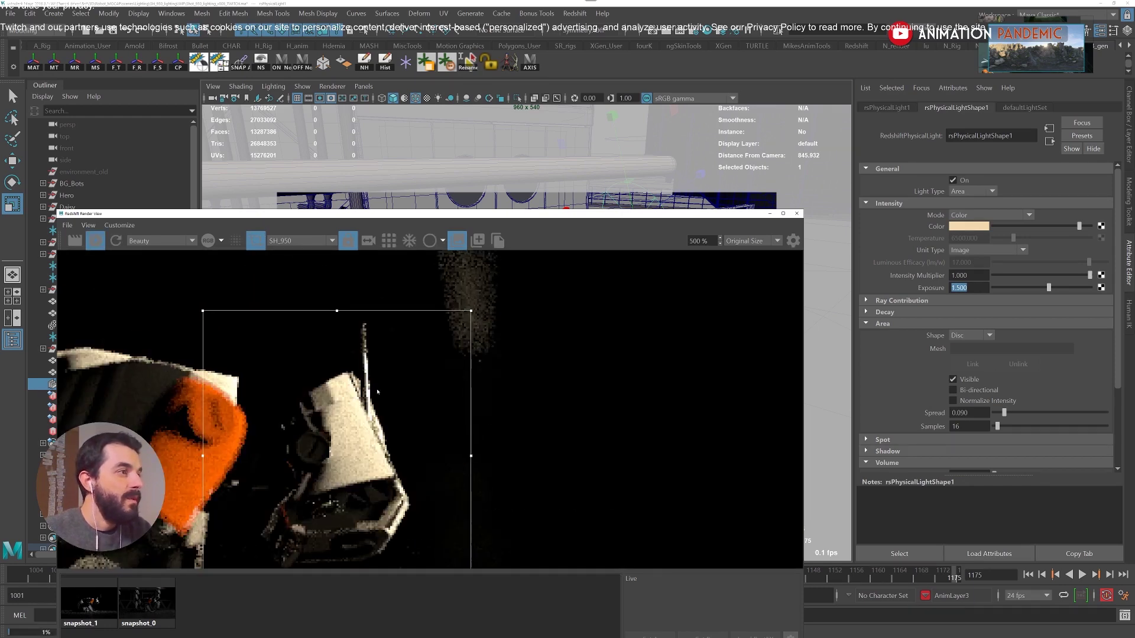
scroll(428, 317, up, 1)
scroll(429, 320, up, 1)
middle_drag(421, 350, 407, 412)
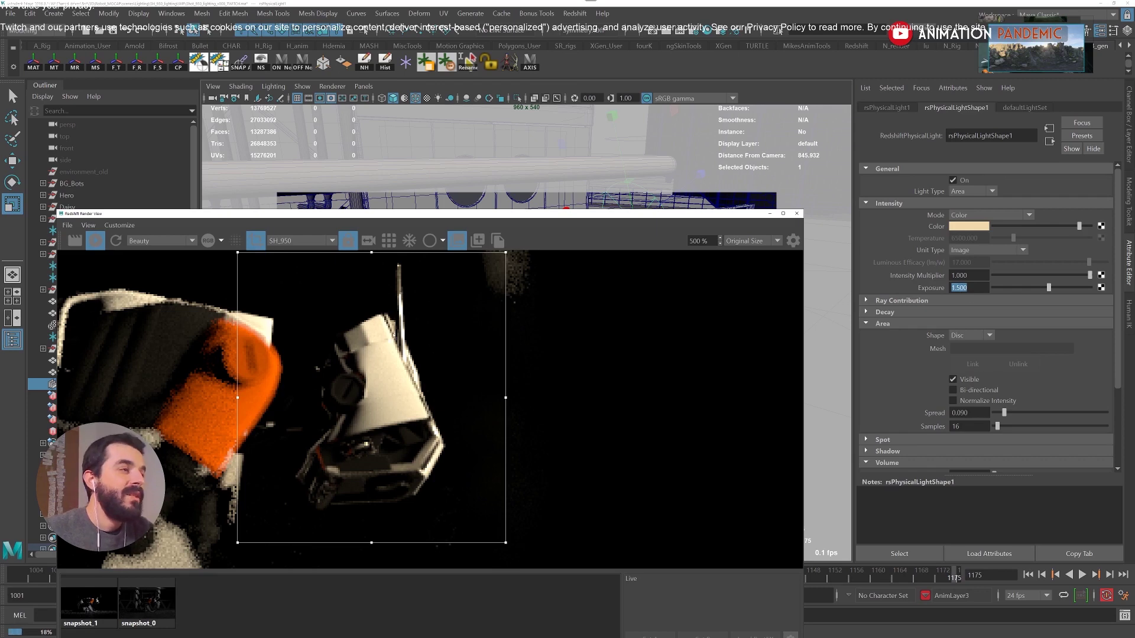
scroll(417, 390, down, 5)
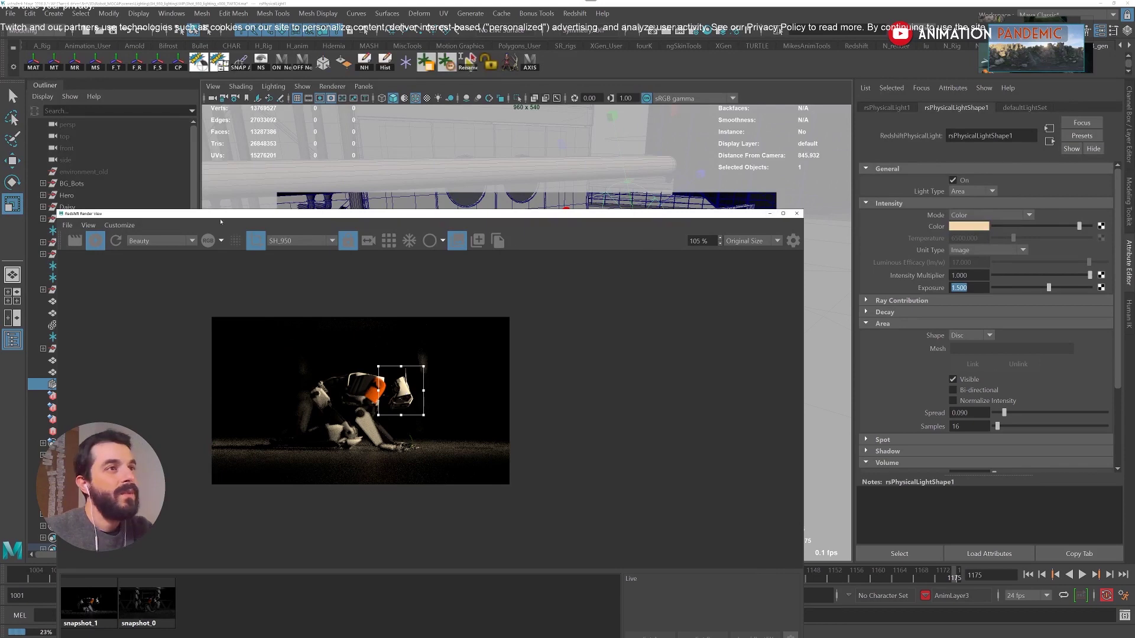
click(97, 241)
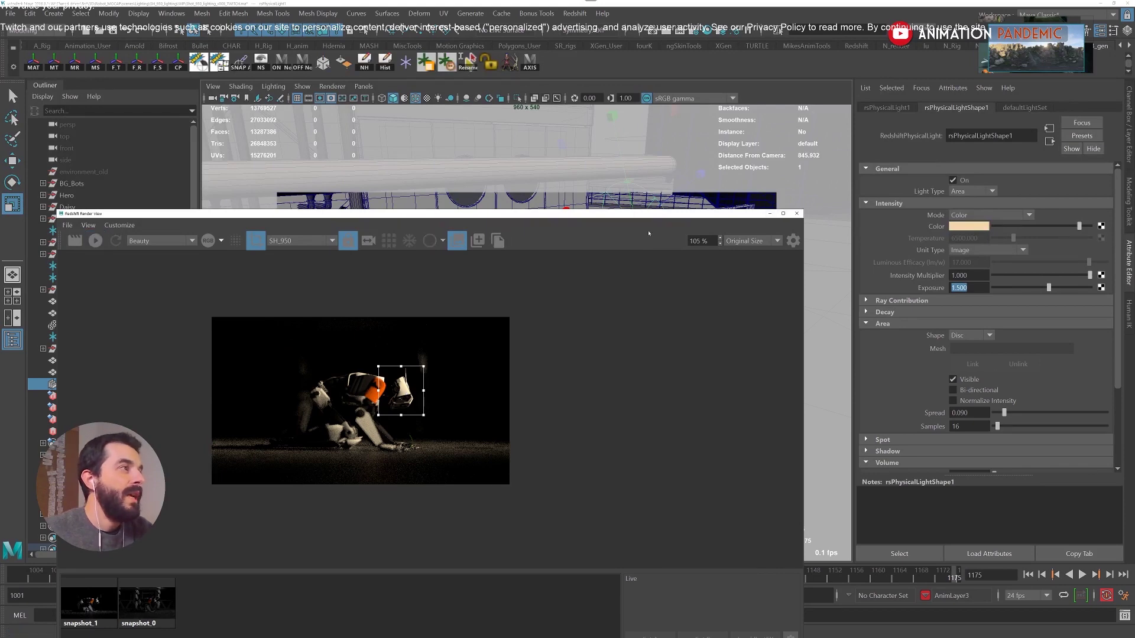
Reposition the area light in the perspective view and rotate it slightly to re-aim it at the crouching robot.
click(770, 214)
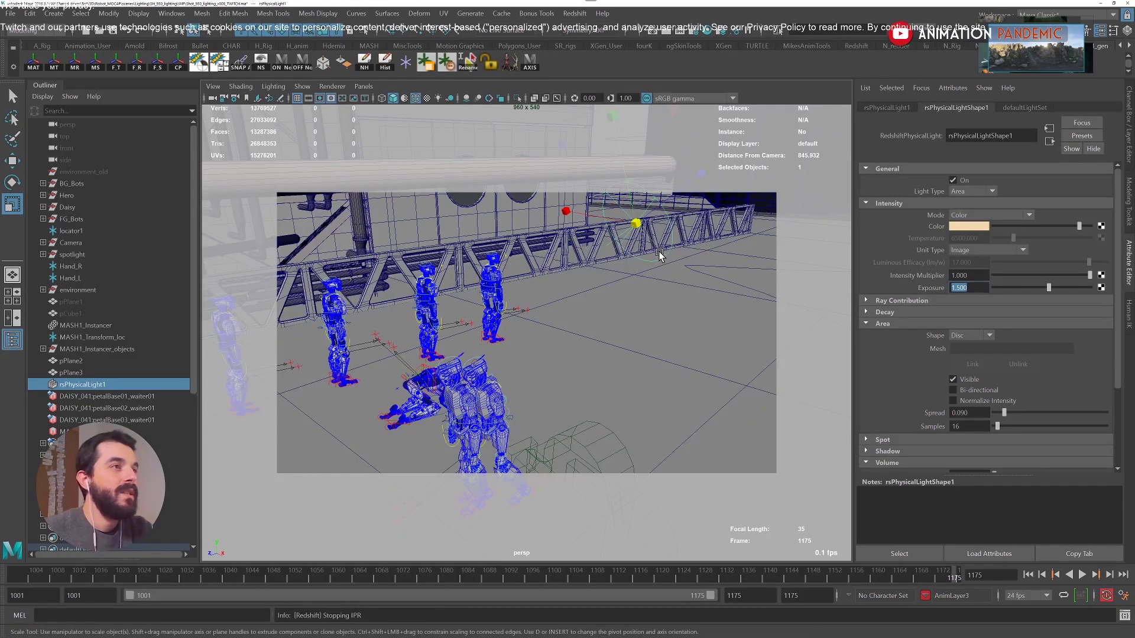
alt+drag(660, 254, 615, 252)
key(w)
alt+middle_drag(625, 225, 625, 238)
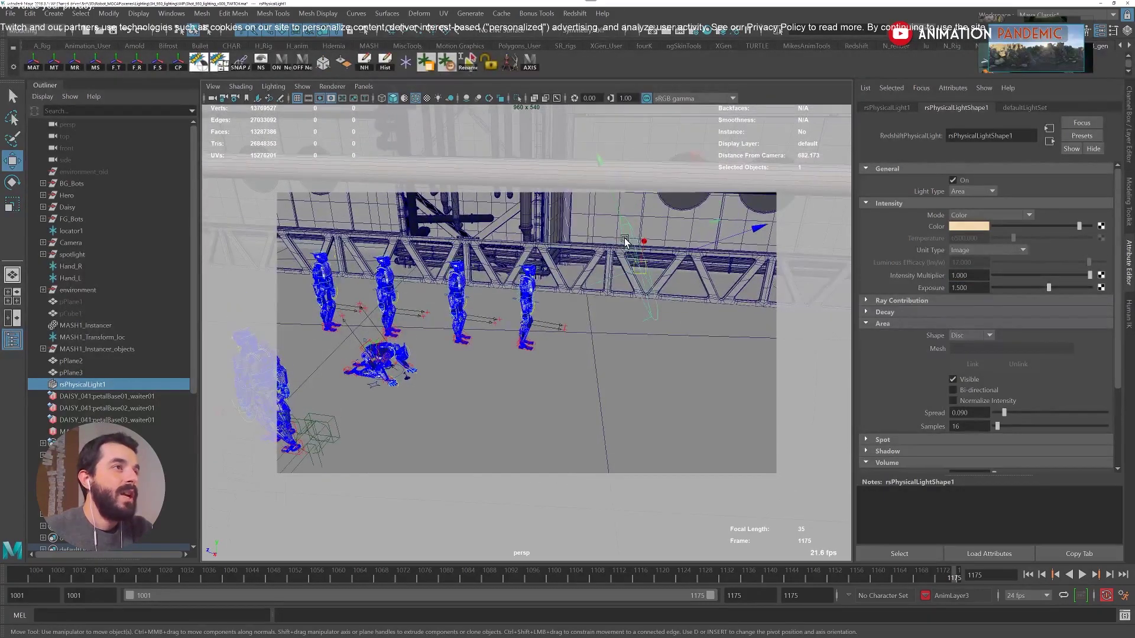
alt+middle_drag(615, 196, 569, 260)
key(e)
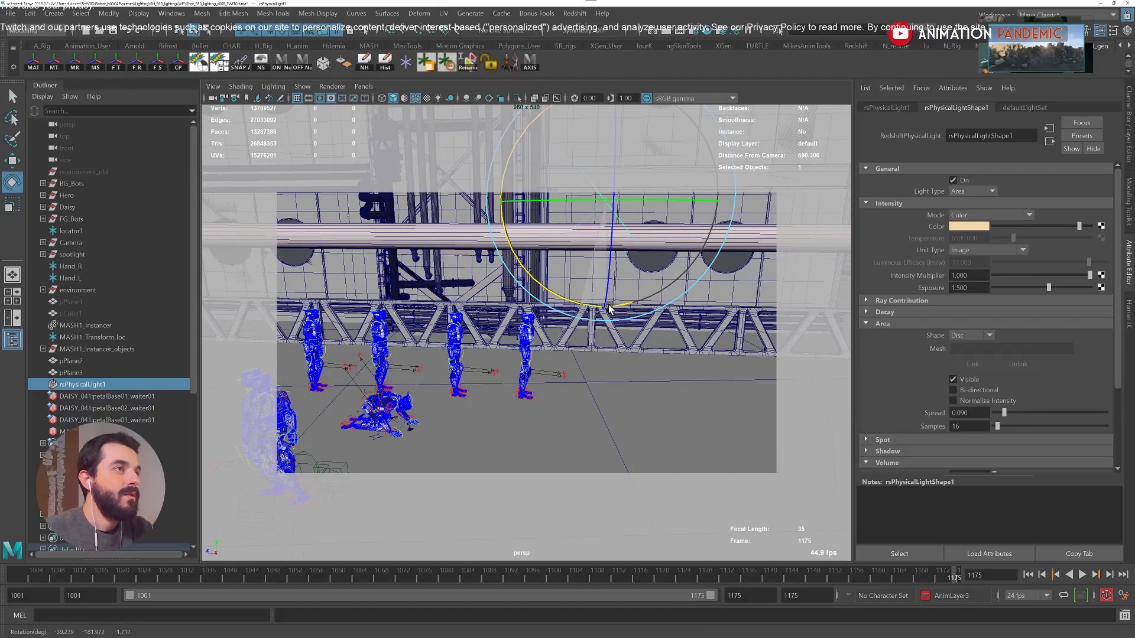
drag(609, 306, 604, 305)
alt+drag(598, 211, 633, 208)
key(w)
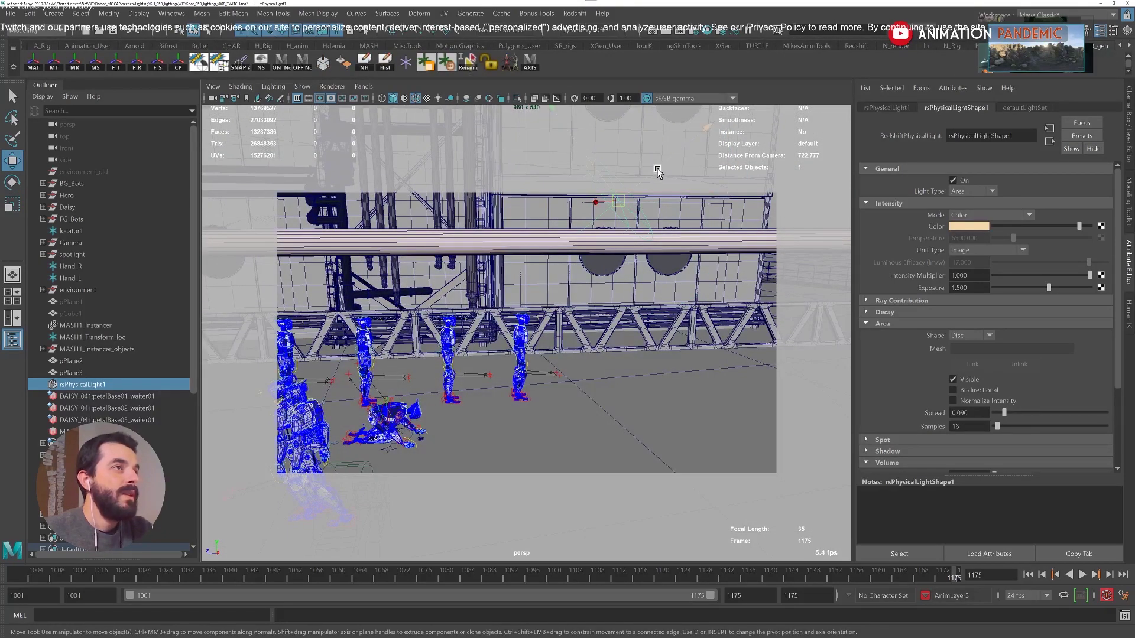
Restart the live render in the Redshift render view and expand the render region to nearly the full frame.
click(574, 13)
click(597, 31)
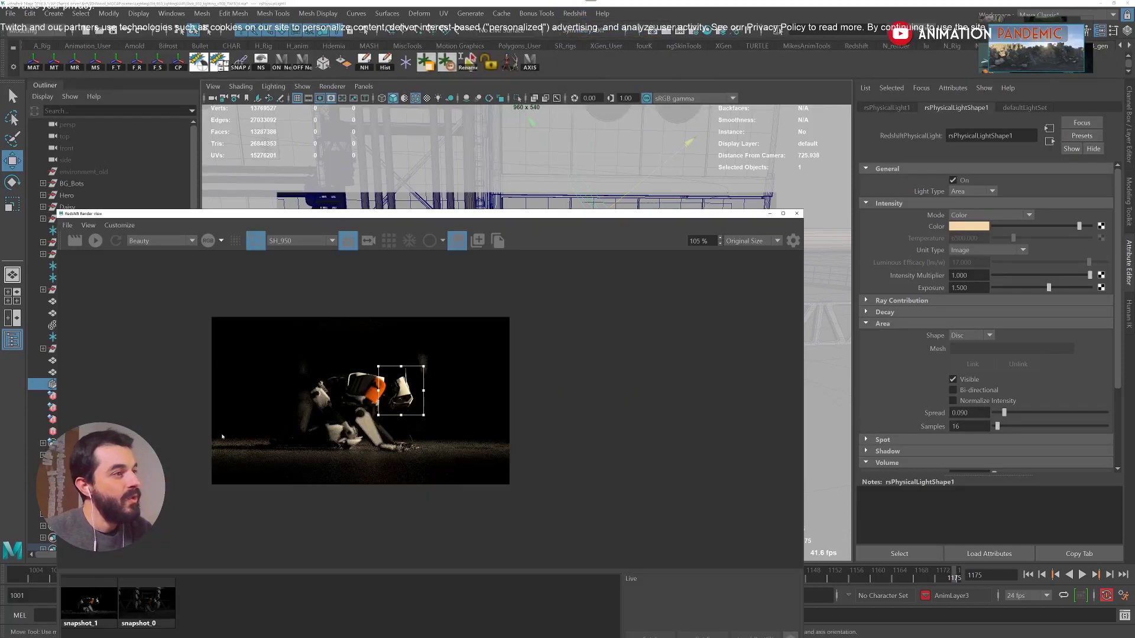
click(95, 243)
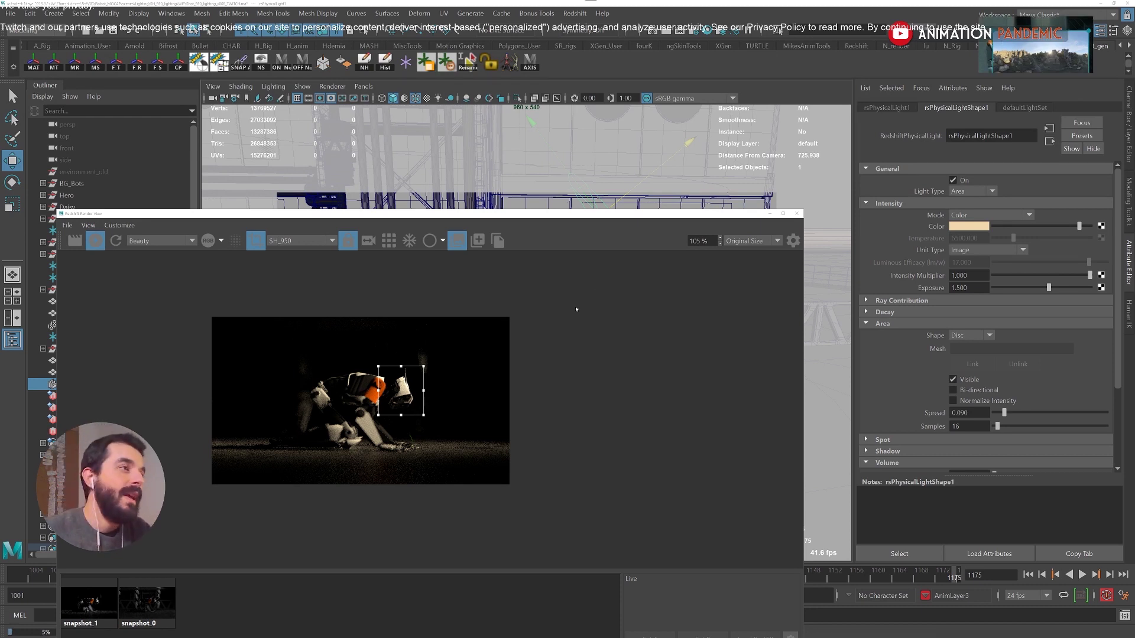
drag(378, 415, 212, 472)
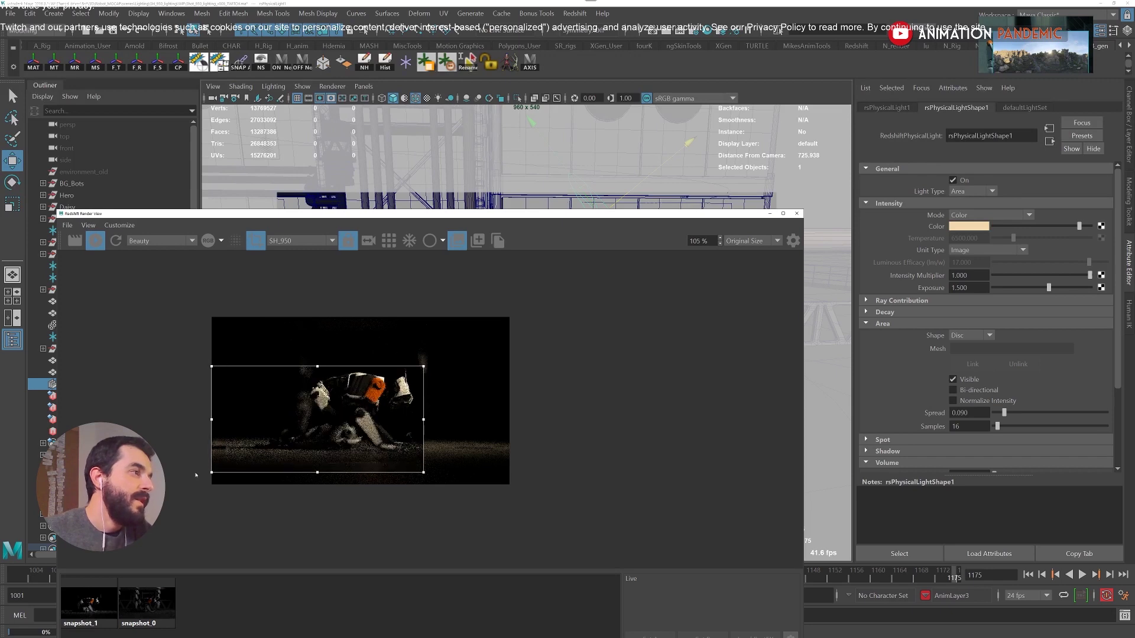
drag(423, 367, 510, 317)
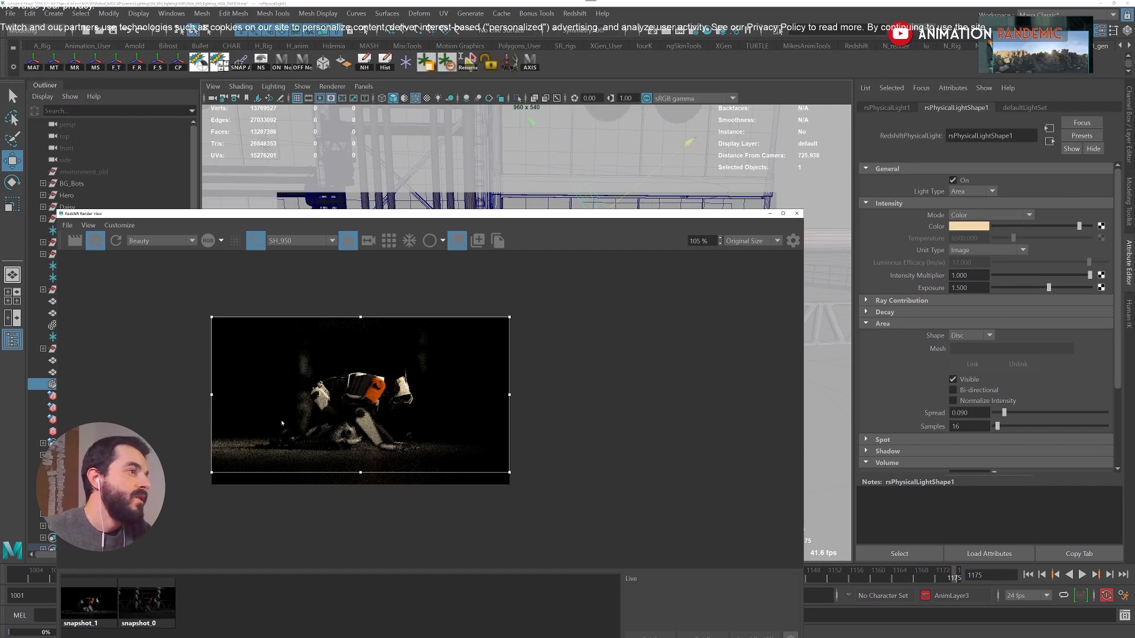
Store a snapshot of the re-aimed light's render, compare it with snapshot_1 and snapshot_0, and close the render view.
click(477, 241)
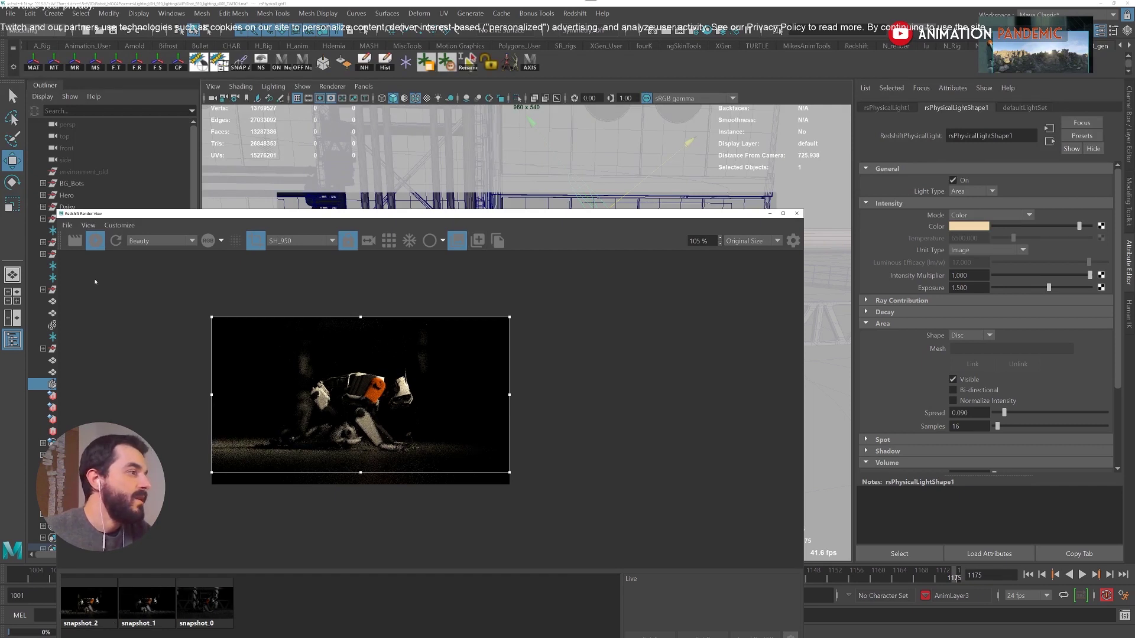
click(205, 614)
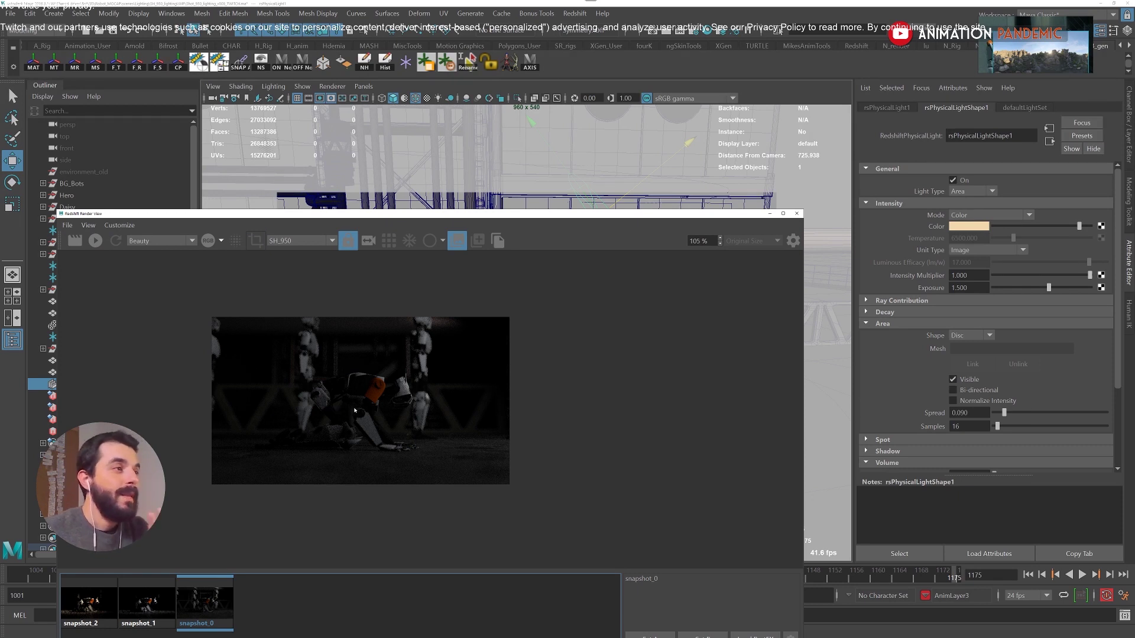
click(154, 604)
click(89, 606)
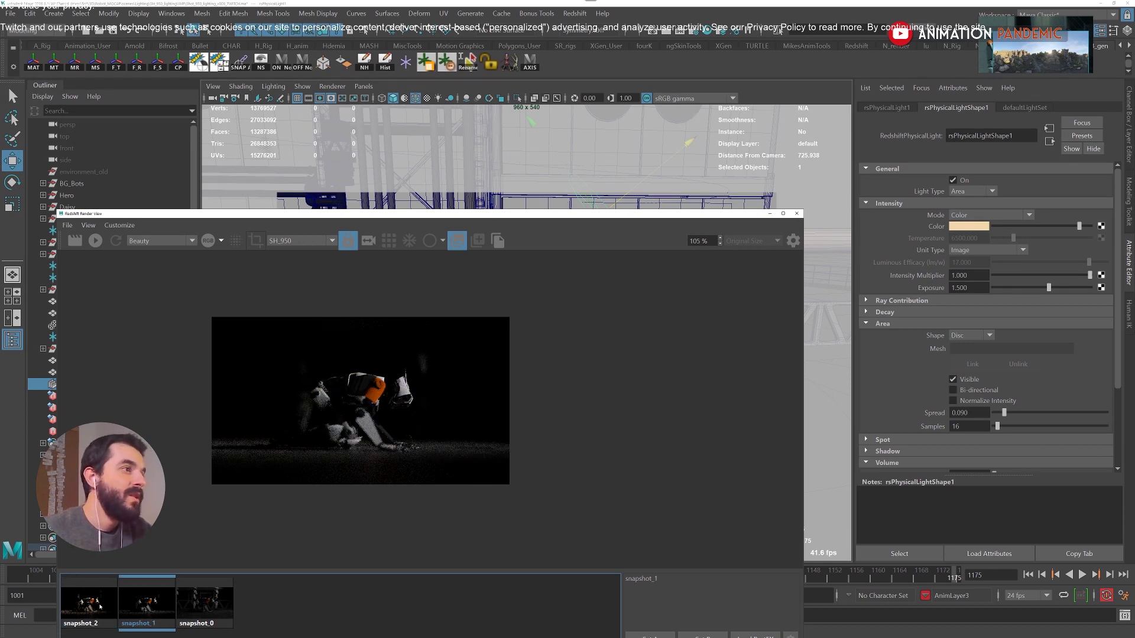
scroll(424, 447, up, 5)
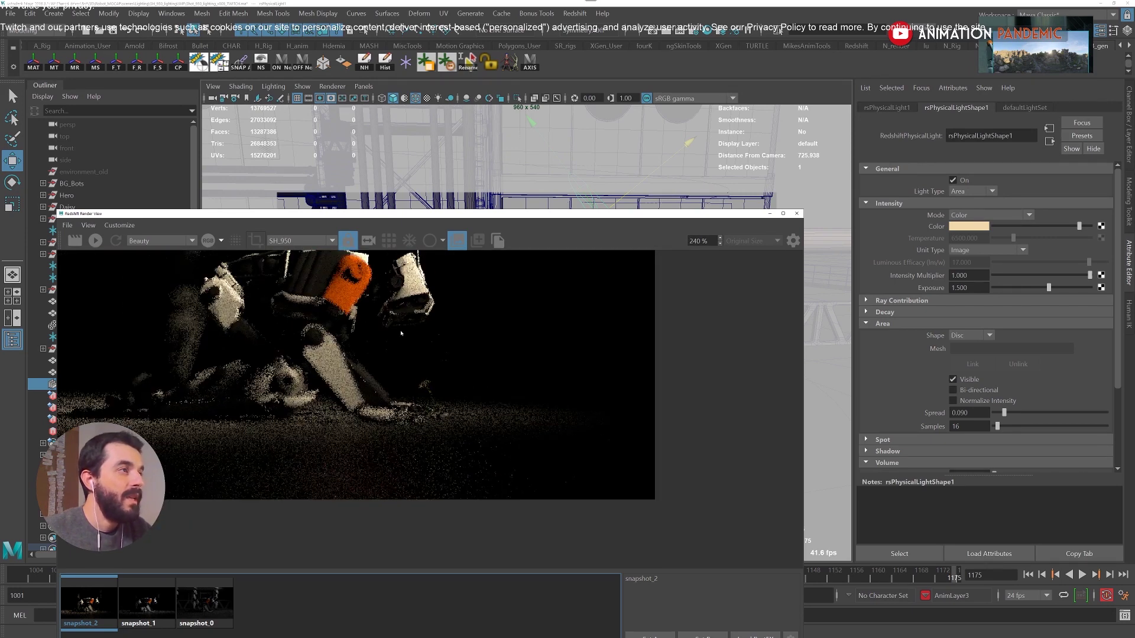
scroll(442, 369, down, 2)
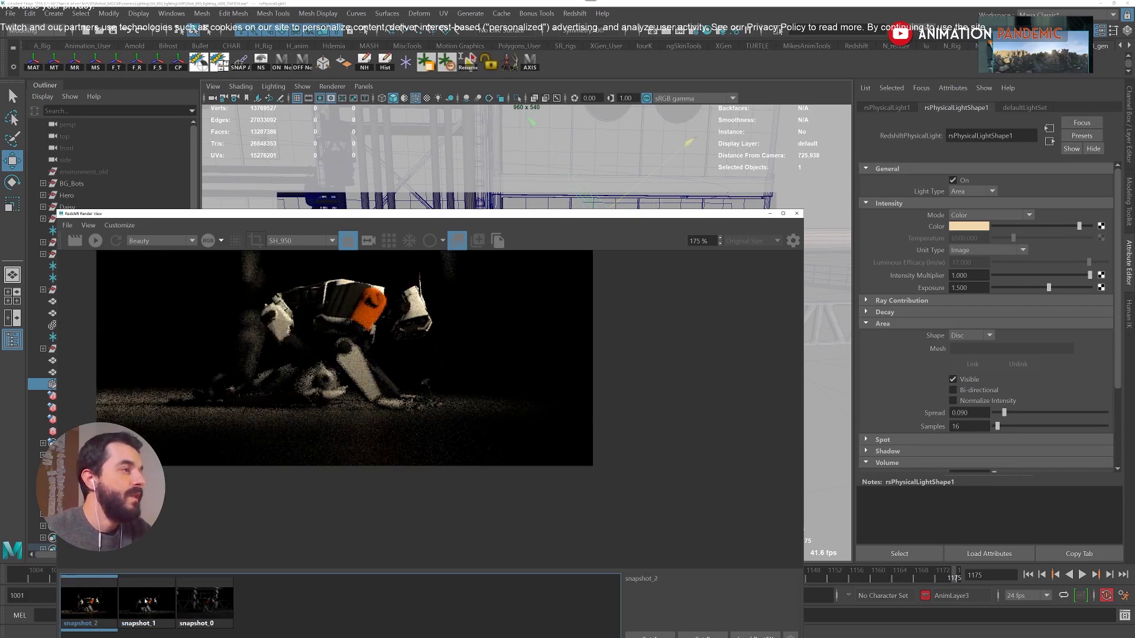
click(169, 589)
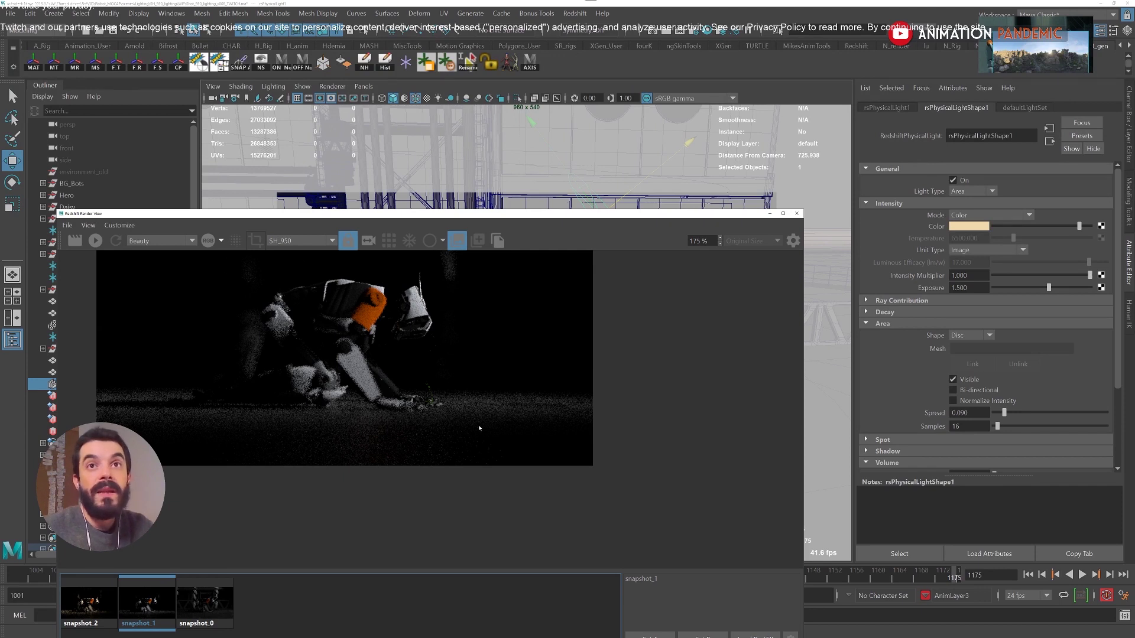
click(85, 606)
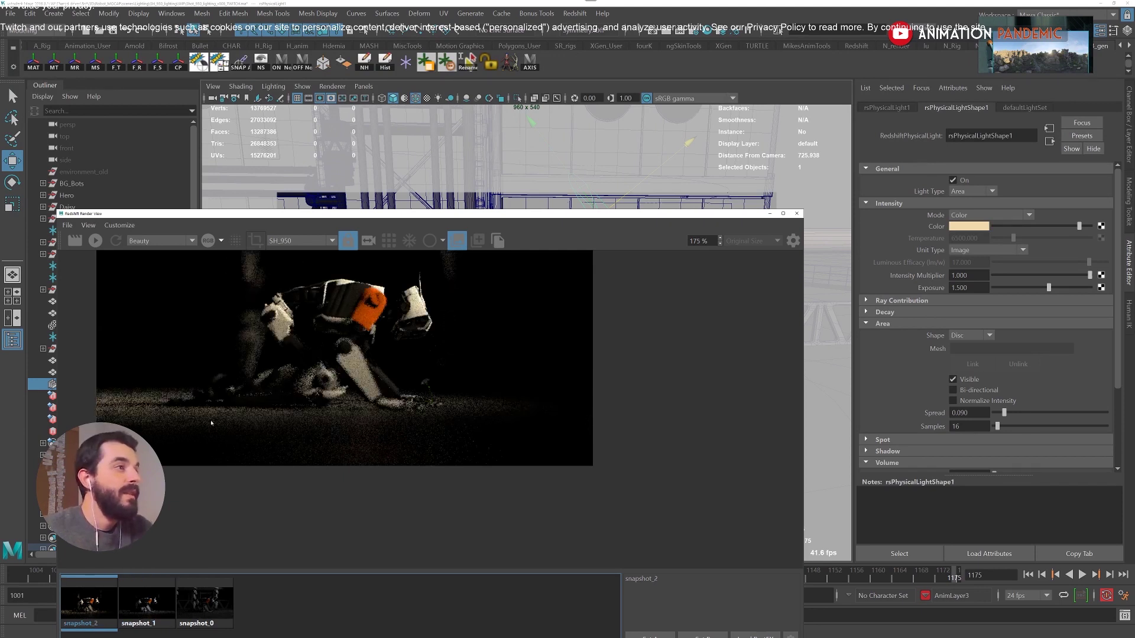
scroll(255, 371, down, 2)
middle_drag(279, 355, 349, 389)
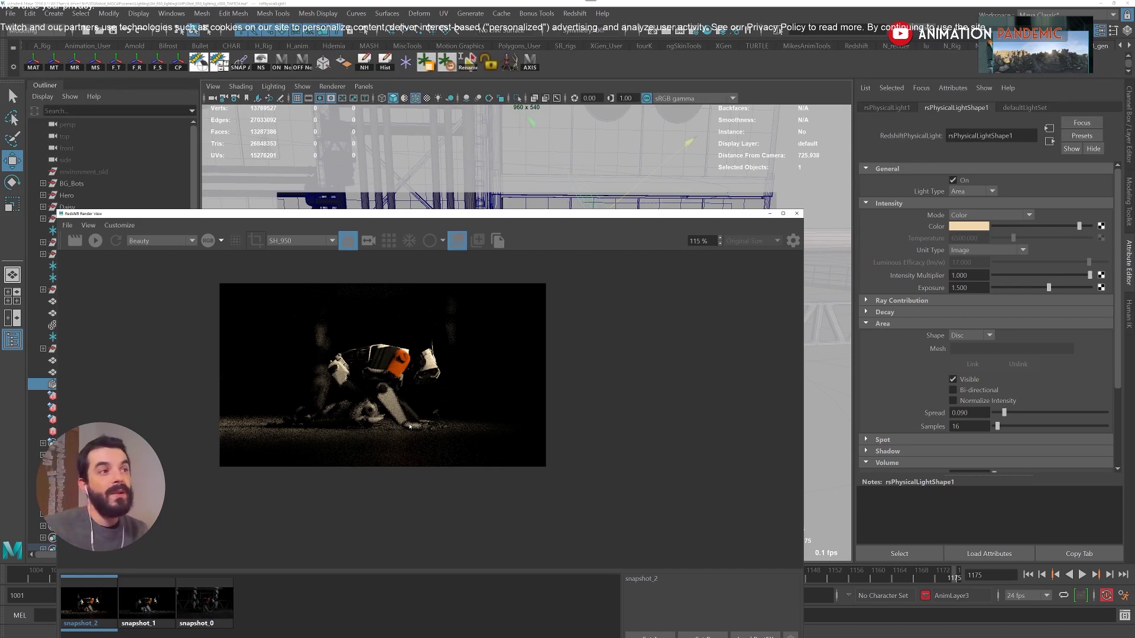
click(796, 213)
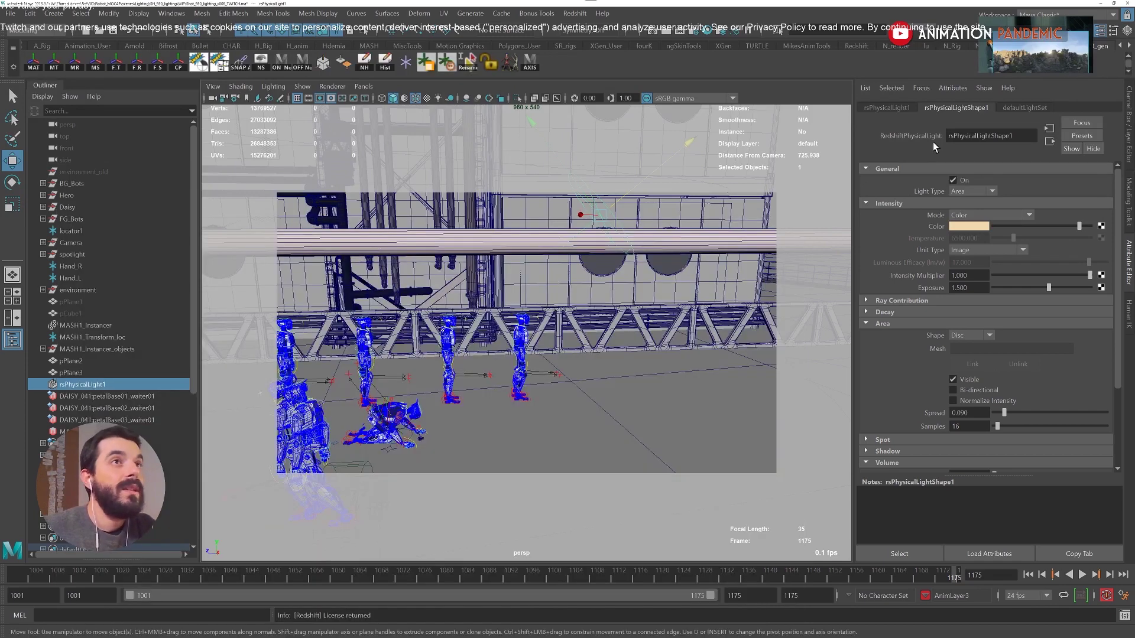
Examine The Lost City HDRI panorama and its sphere previews on HDRI Haven in the browser, and return to Maya.
key(alt+Tab)
scroll(609, 281, down, 4)
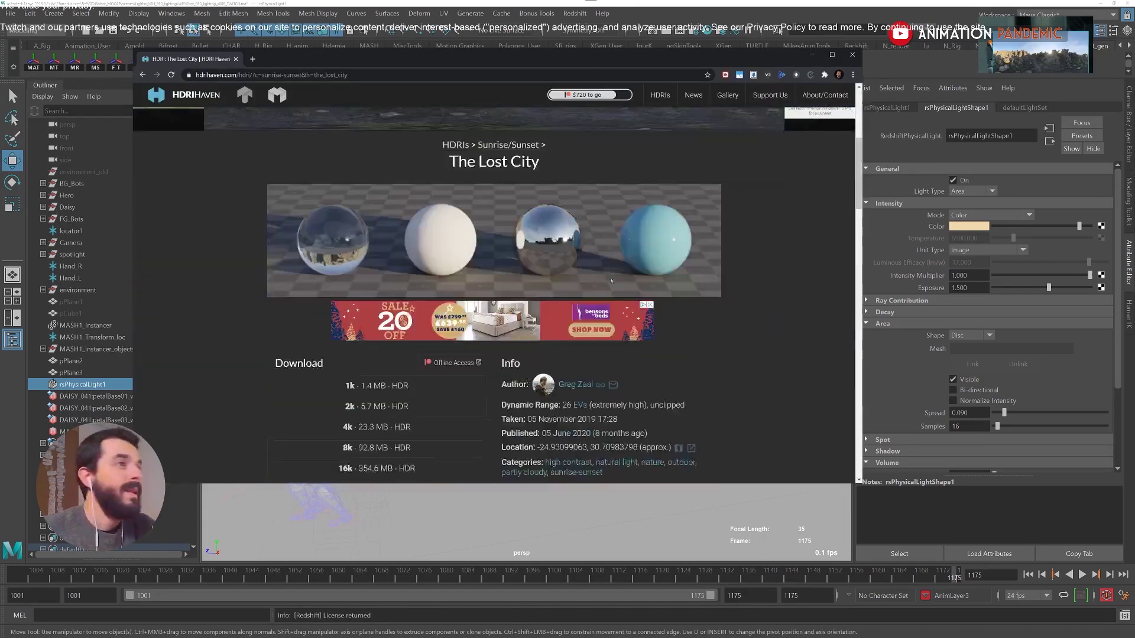
scroll(561, 307, up, 4)
scroll(512, 332, down, 3)
scroll(413, 338, up, 3)
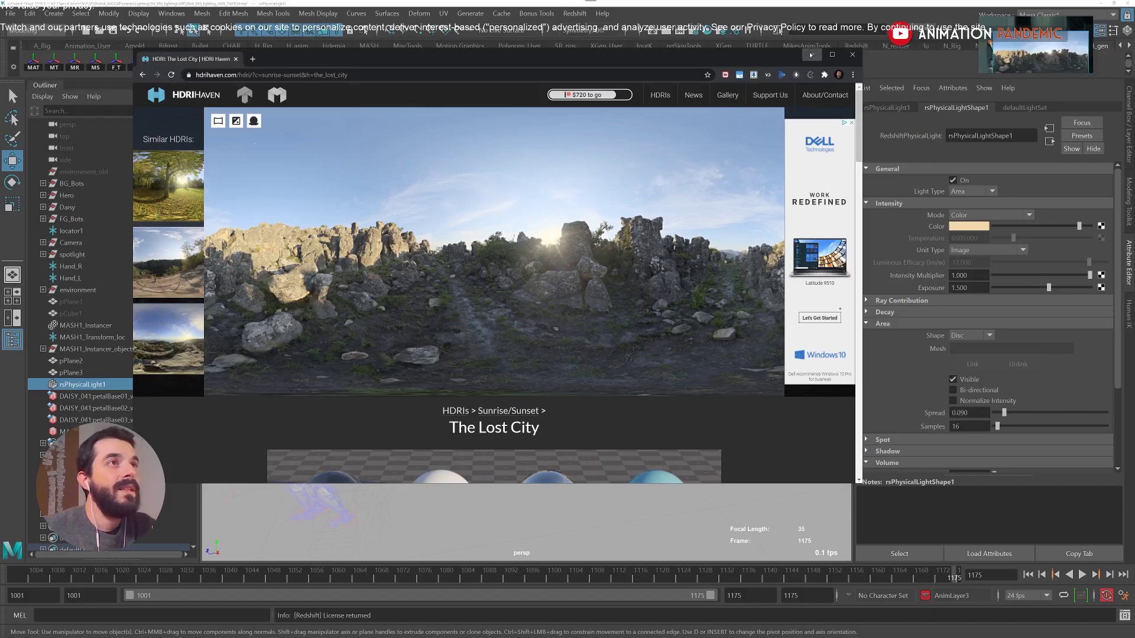
key(alt+Tab)
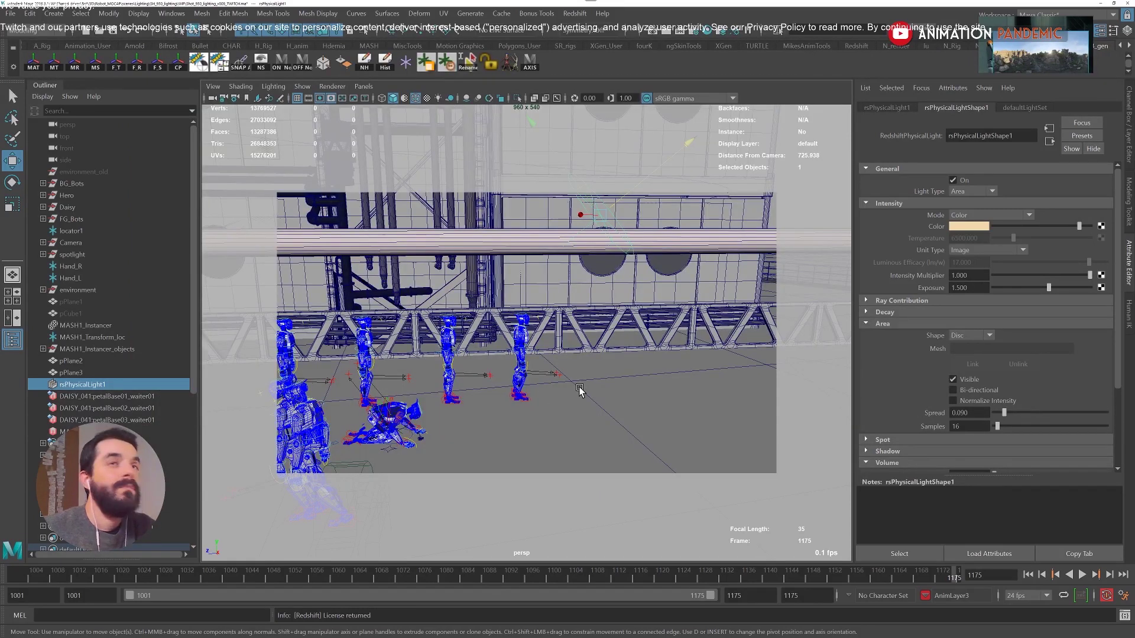
Create a Redshift dome light in the scene and close the render view.
click(575, 14)
click(591, 36)
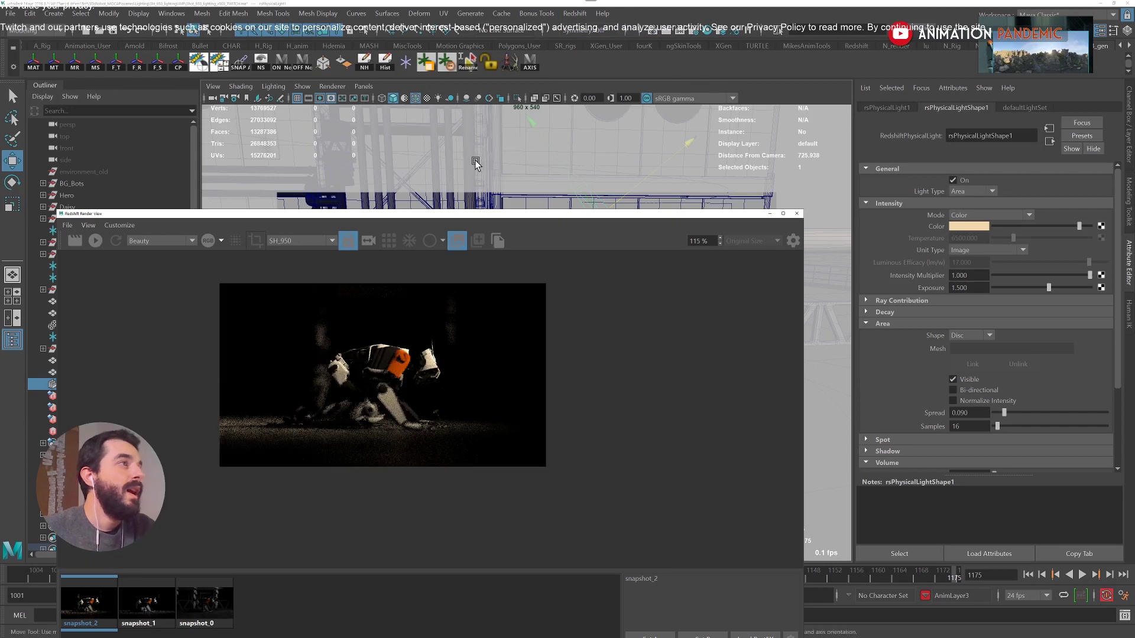
click(575, 13)
mouse_move(612, 98)
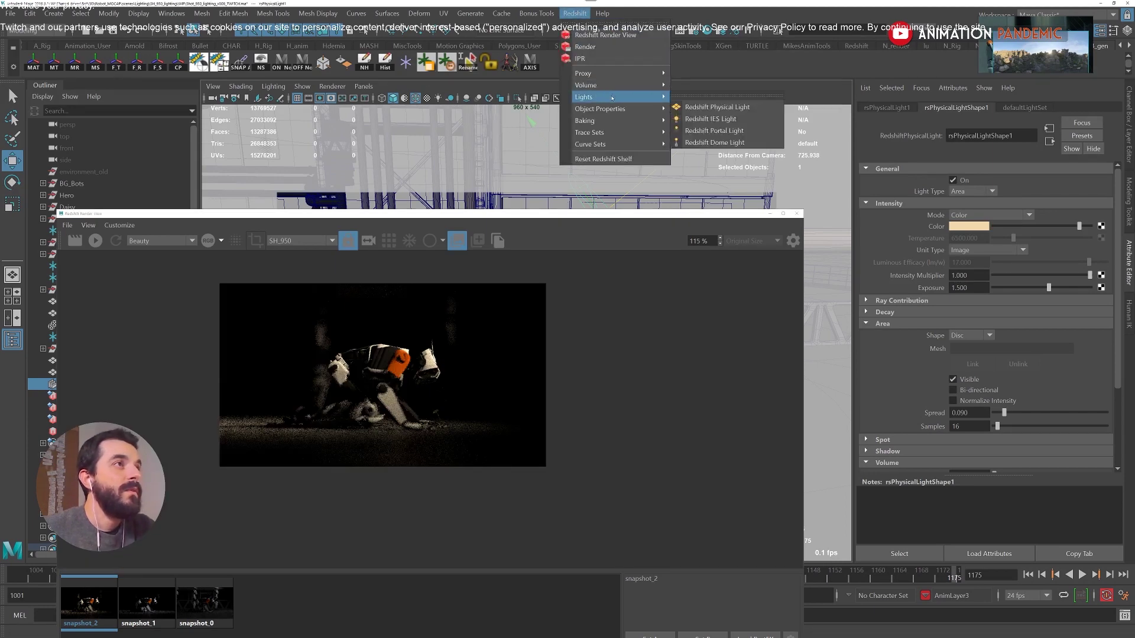
click(715, 142)
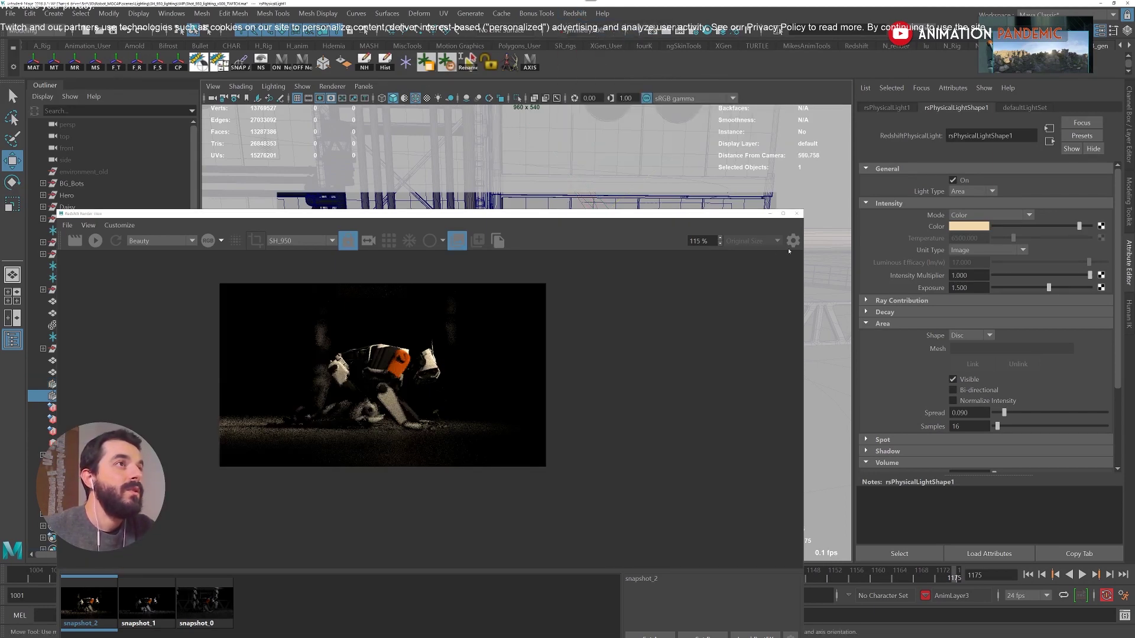
click(796, 213)
Scale the dome light up uniformly until it surrounds the tower set in the perspective view.
alt+drag(687, 362, 627, 416)
key(r)
alt+right_drag(614, 387, 484, 378)
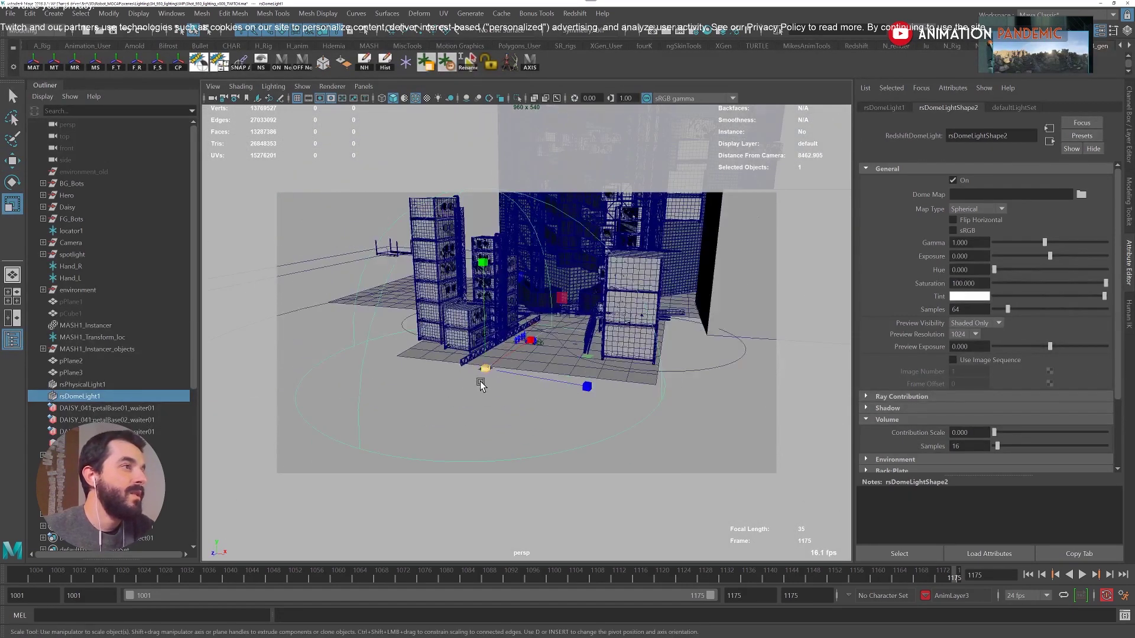
drag(484, 374, 816, 362)
alt+right_drag(596, 331, 530, 317)
key(w)
alt+drag(530, 316, 586, 287)
alt+right_drag(586, 287, 692, 354)
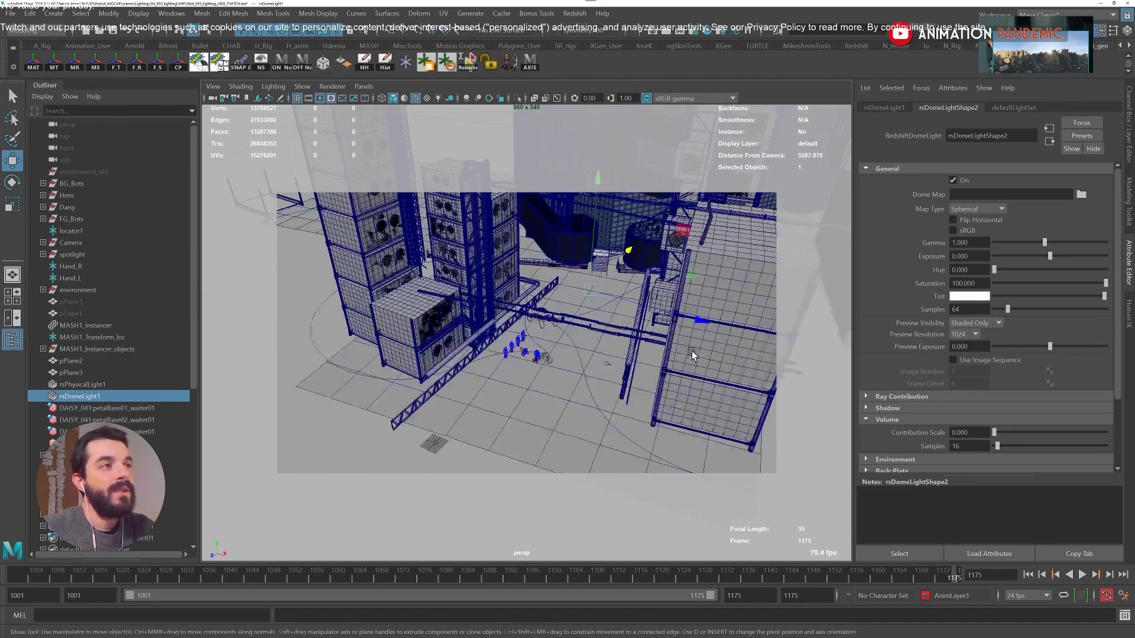
alt+drag(692, 354, 660, 349)
alt+right_drag(660, 349, 560, 327)
alt+middle_drag(560, 327, 561, 339)
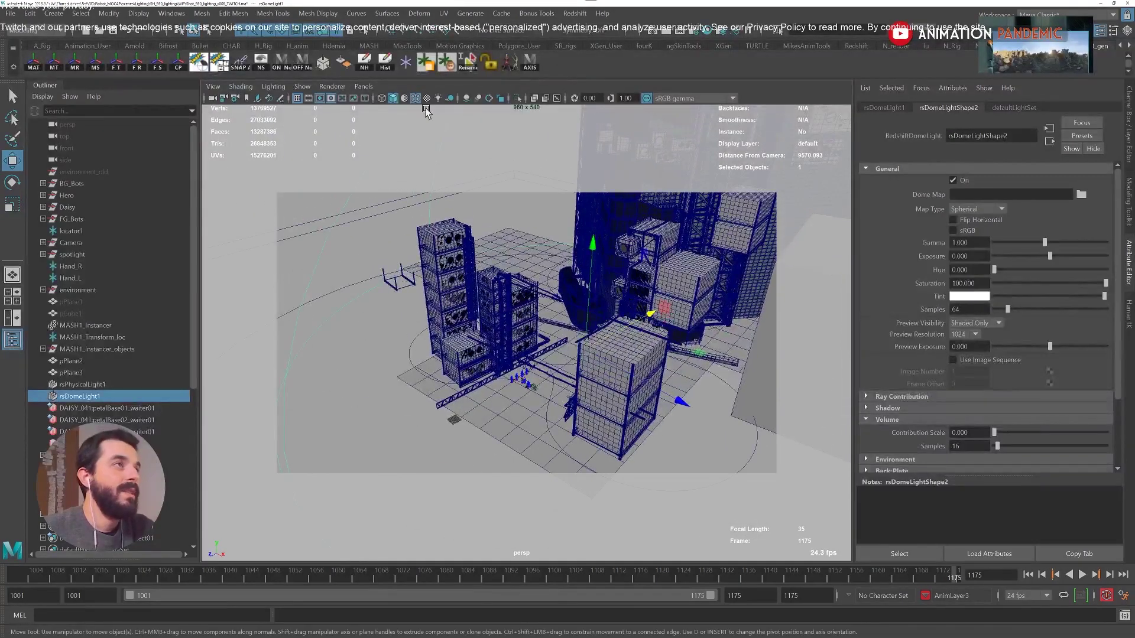
Live-render SH_950 with the plain white dome light, store a snapshot of it, and examine the robots up close.
click(574, 13)
click(590, 34)
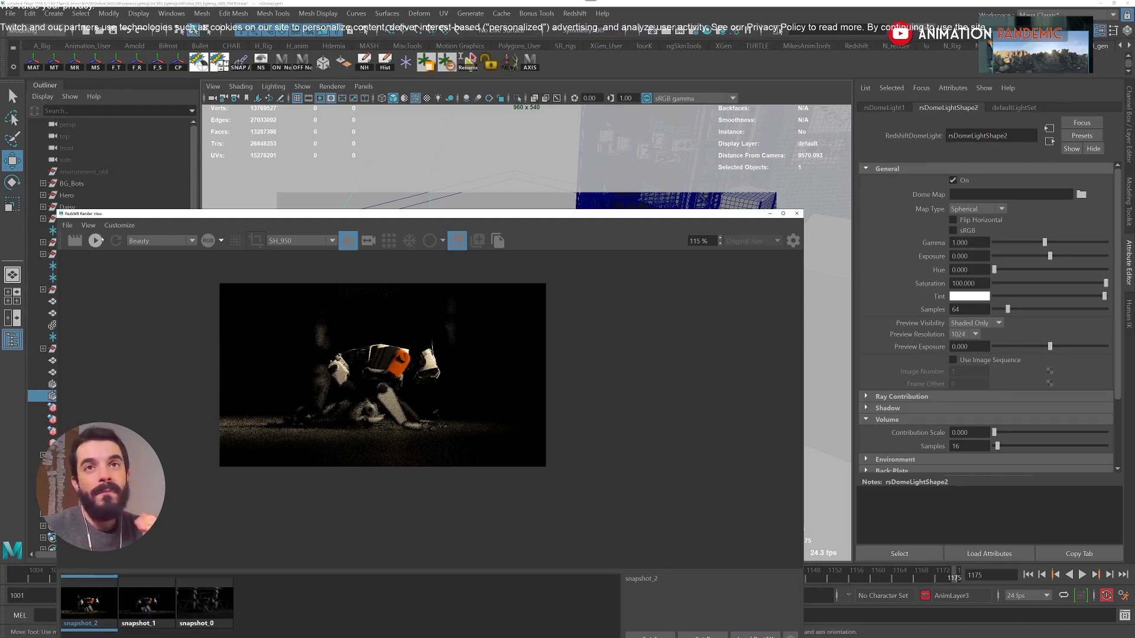
click(96, 240)
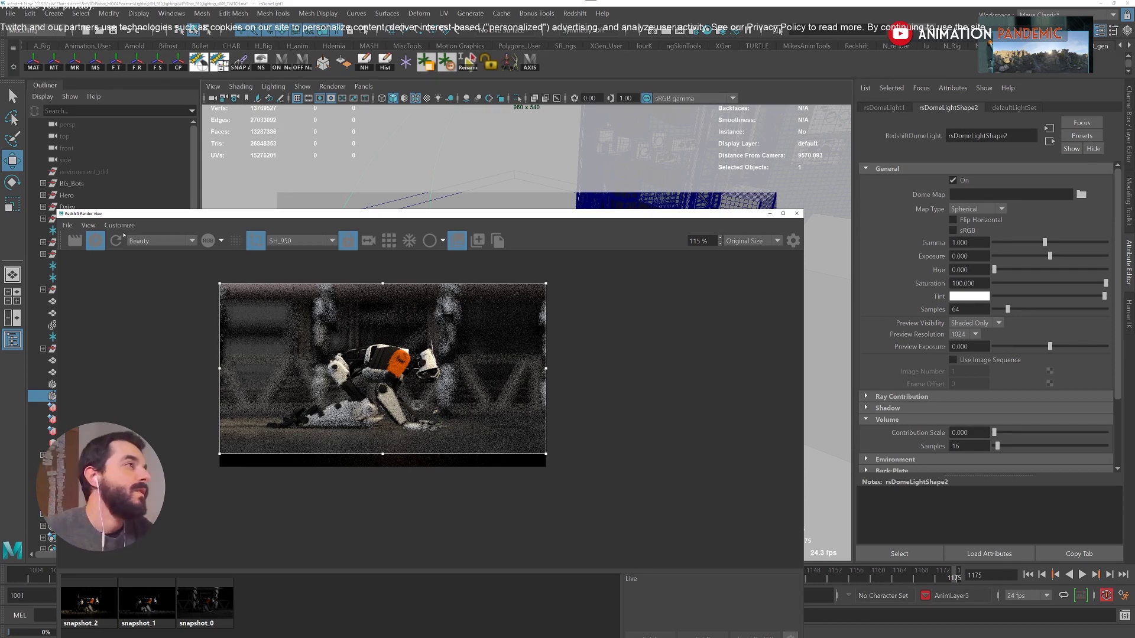
click(94, 241)
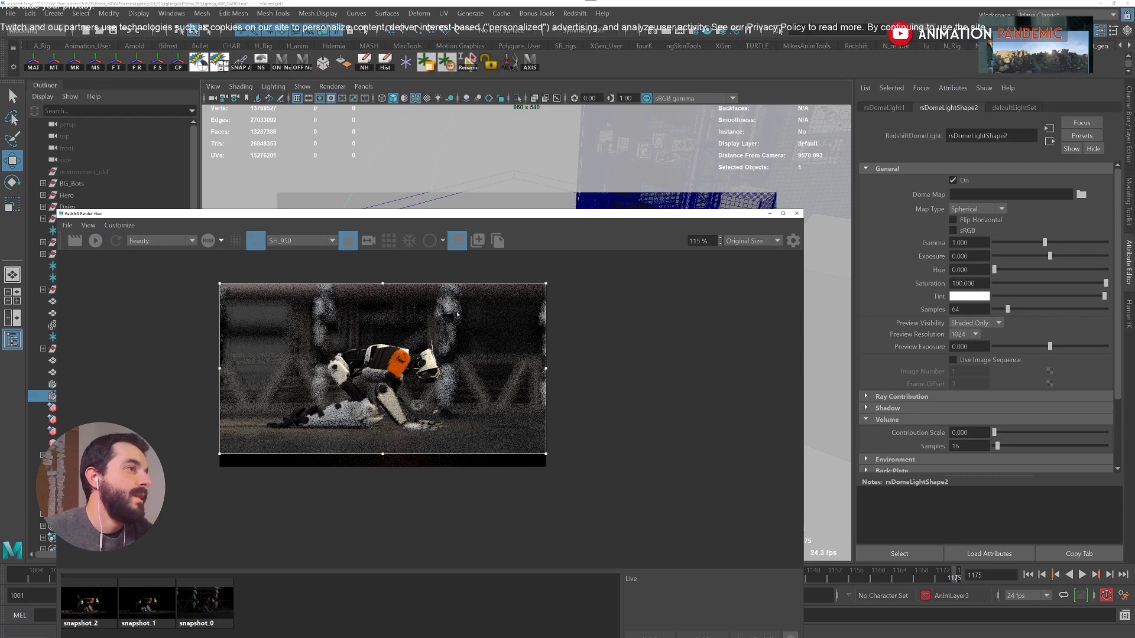
click(478, 240)
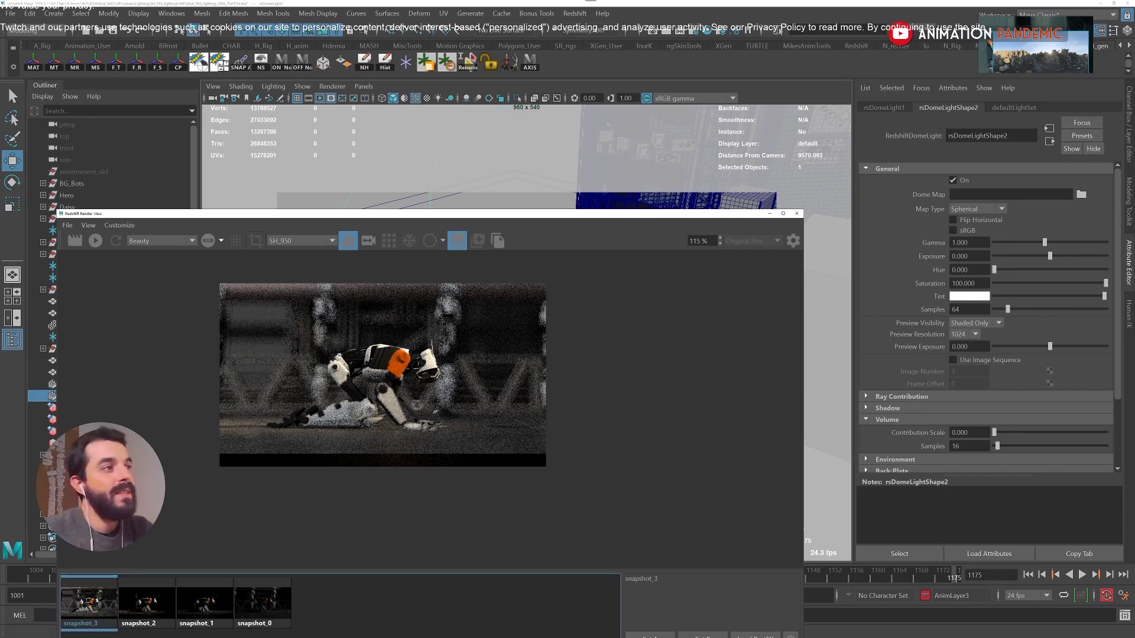
scroll(253, 447, up, 5)
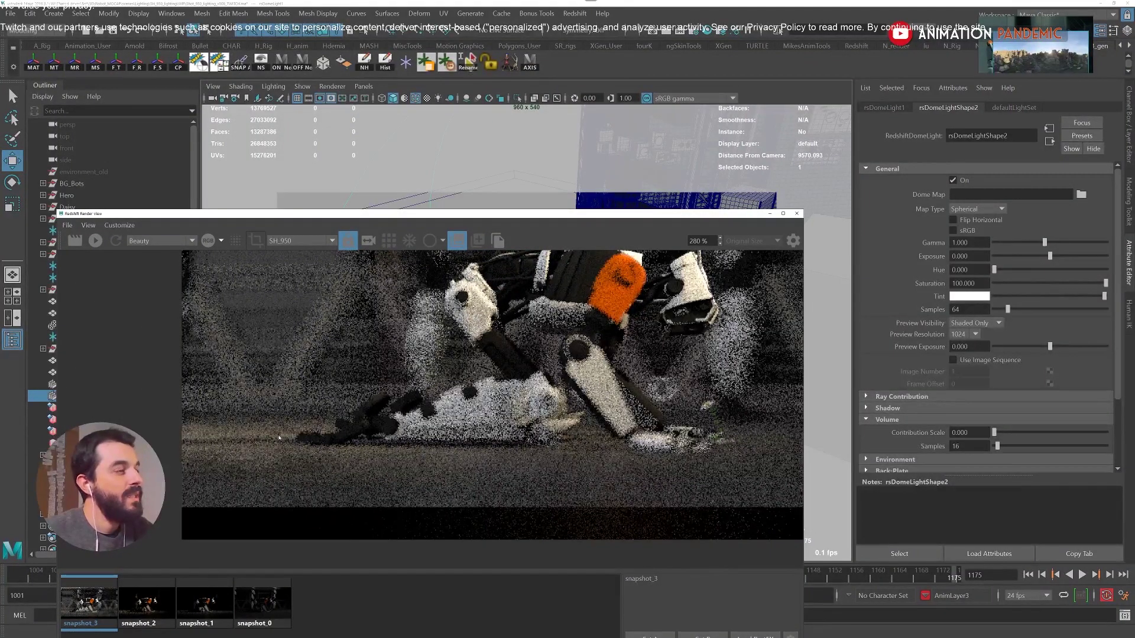
scroll(313, 447, down, 4)
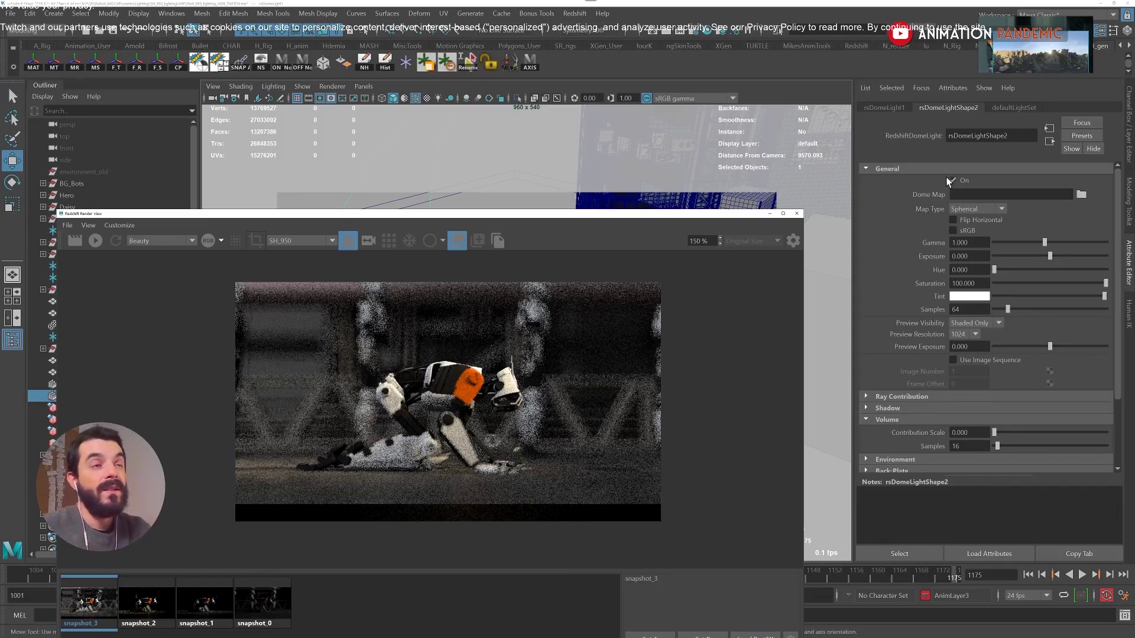
Load the_lost_city_8k.hdr from the project's sourceimages/HDRI folder as the dome light's dome map.
click(905, 204)
click(1080, 195)
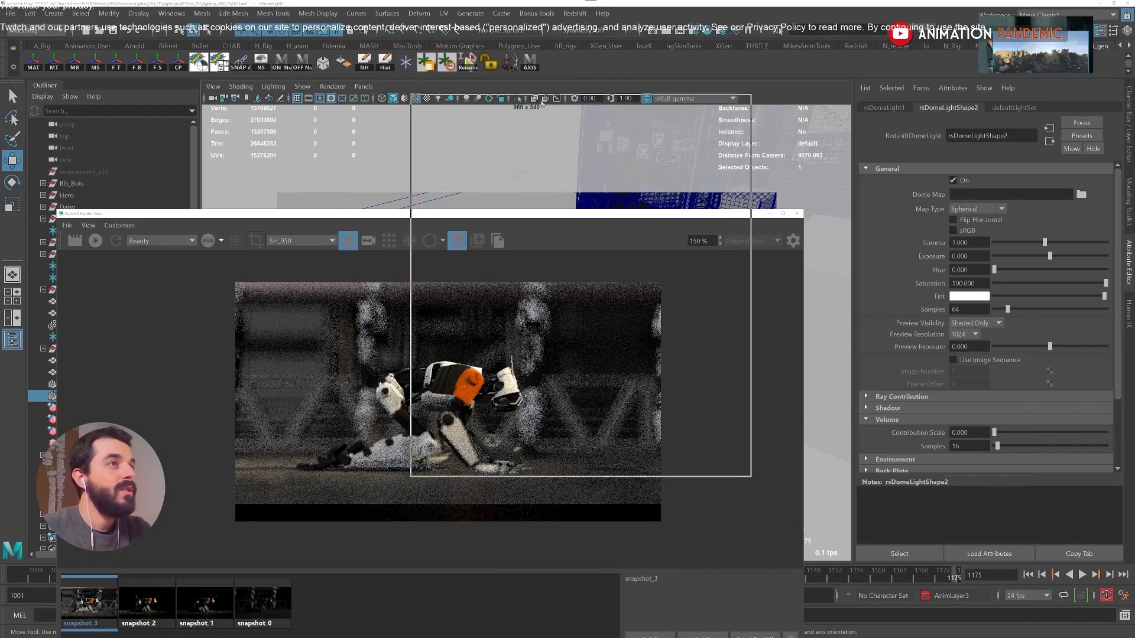
double_click(532, 189)
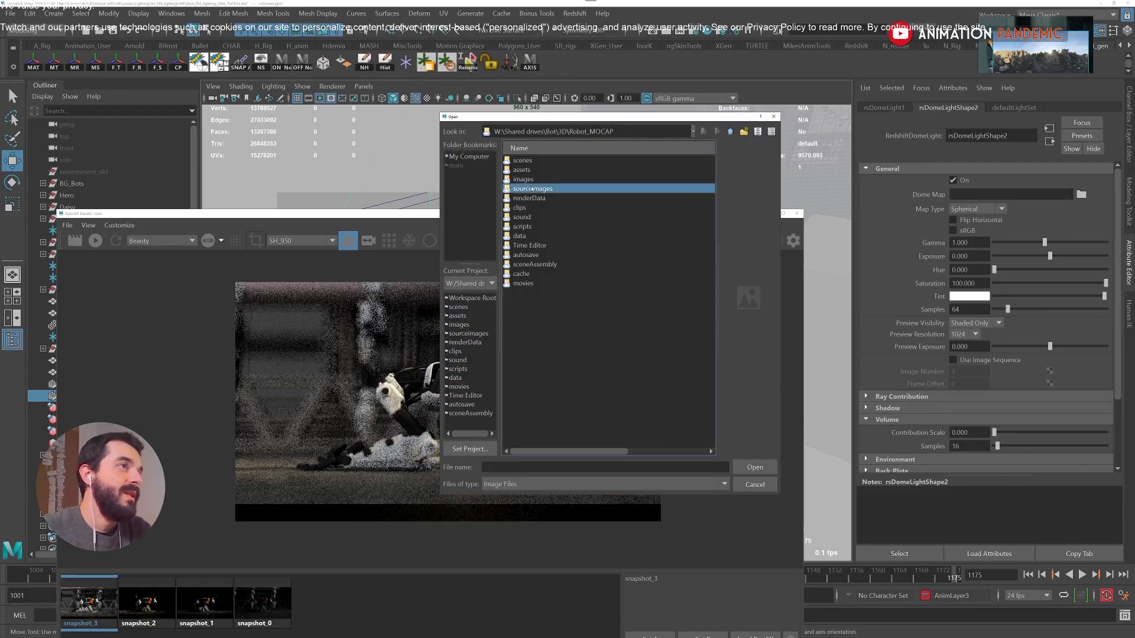
double_click(521, 236)
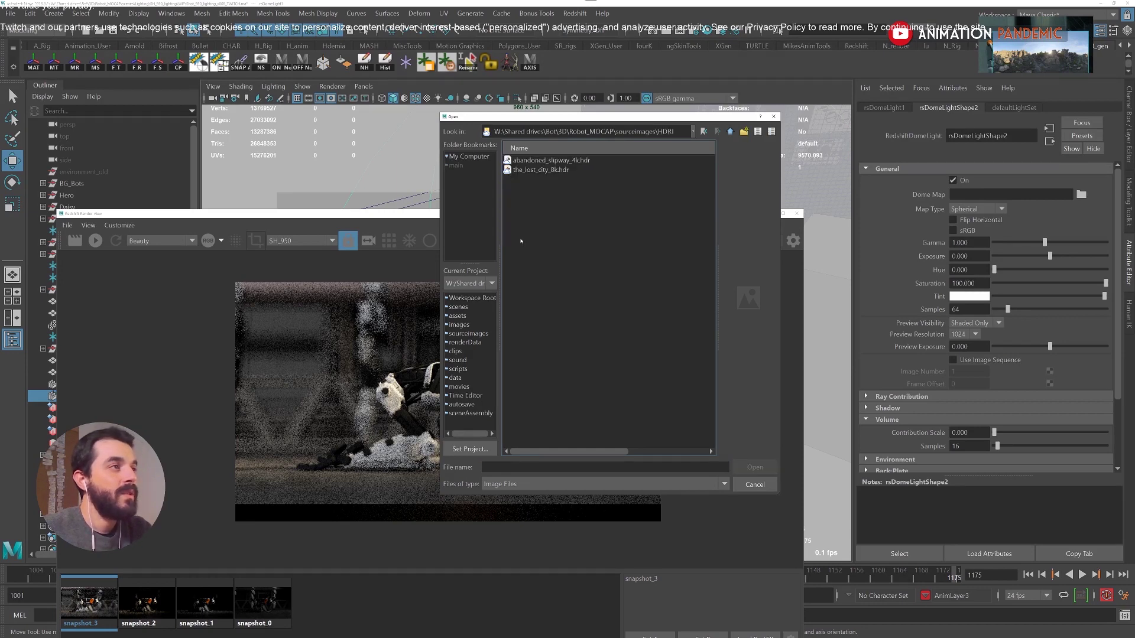
click(541, 170)
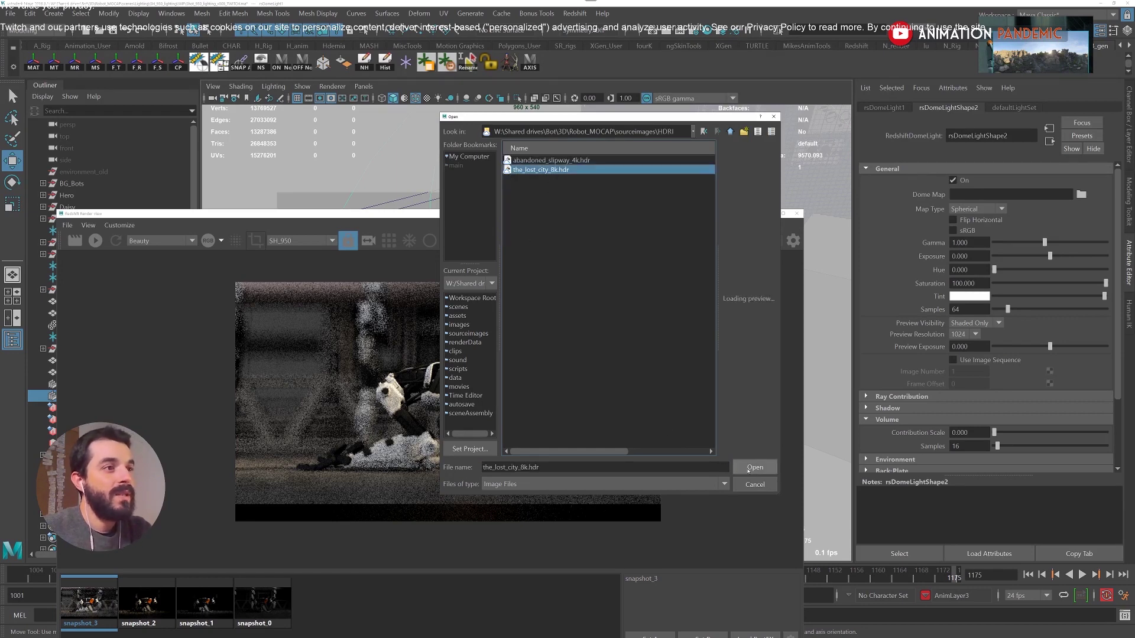
click(755, 467)
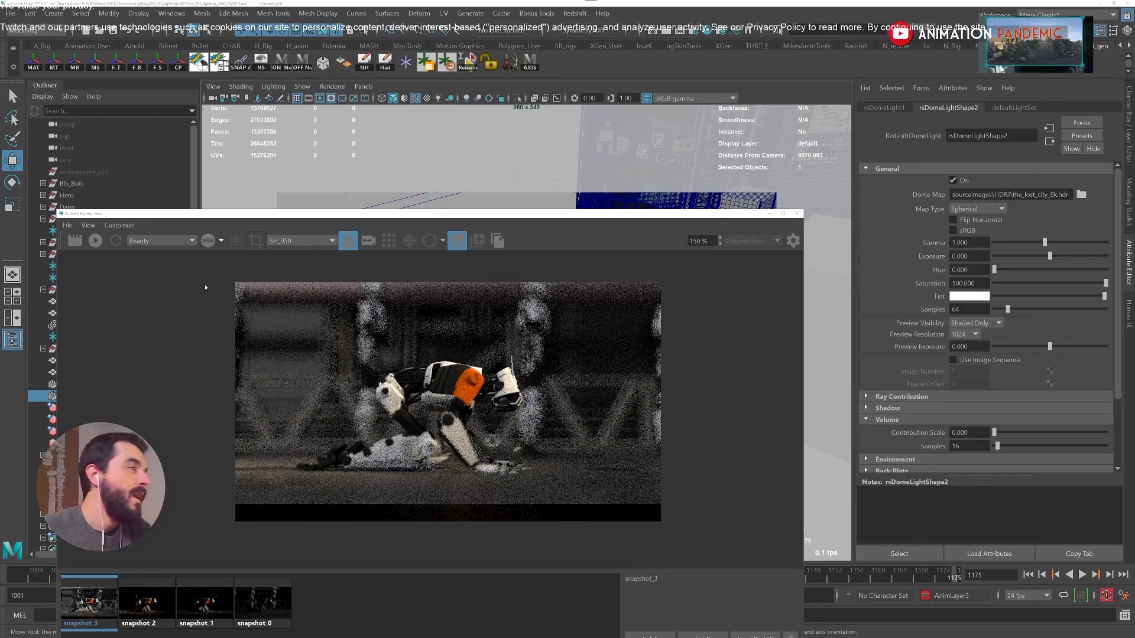
Live-render the shot with the HDRI dome light, extend the render region to the full frame, and store a snapshot.
click(96, 241)
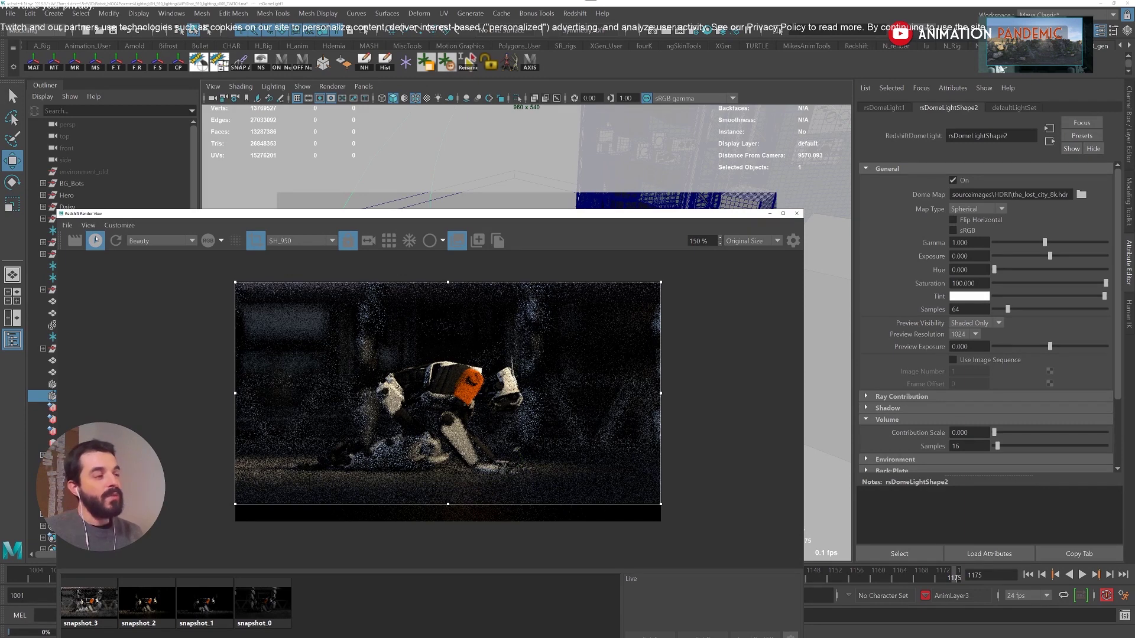
click(95, 240)
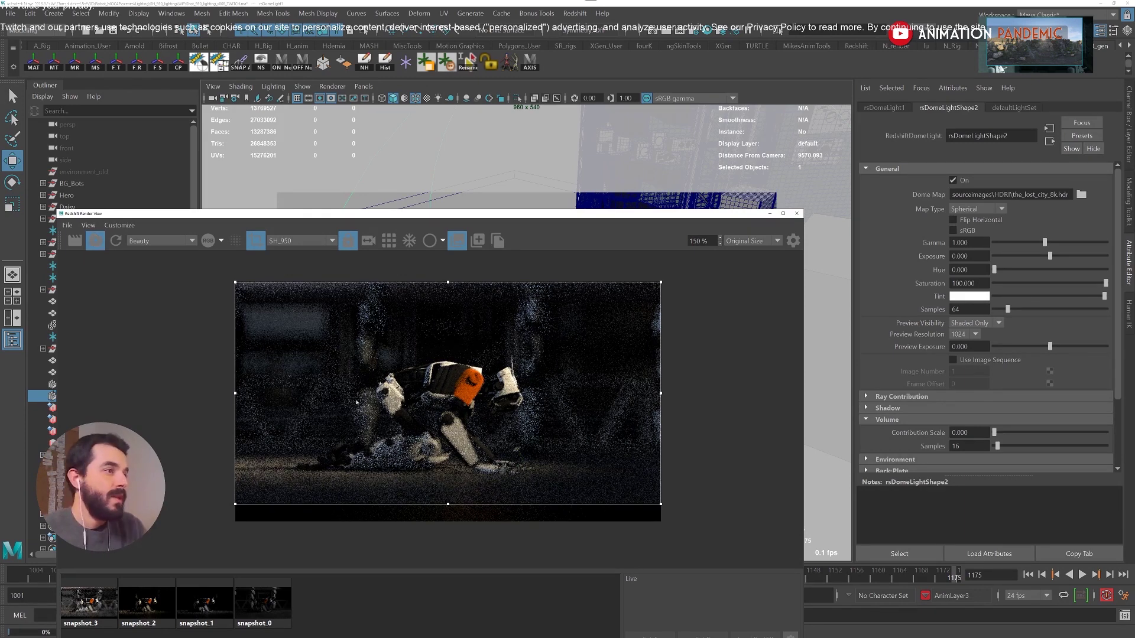
drag(448, 505, 448, 521)
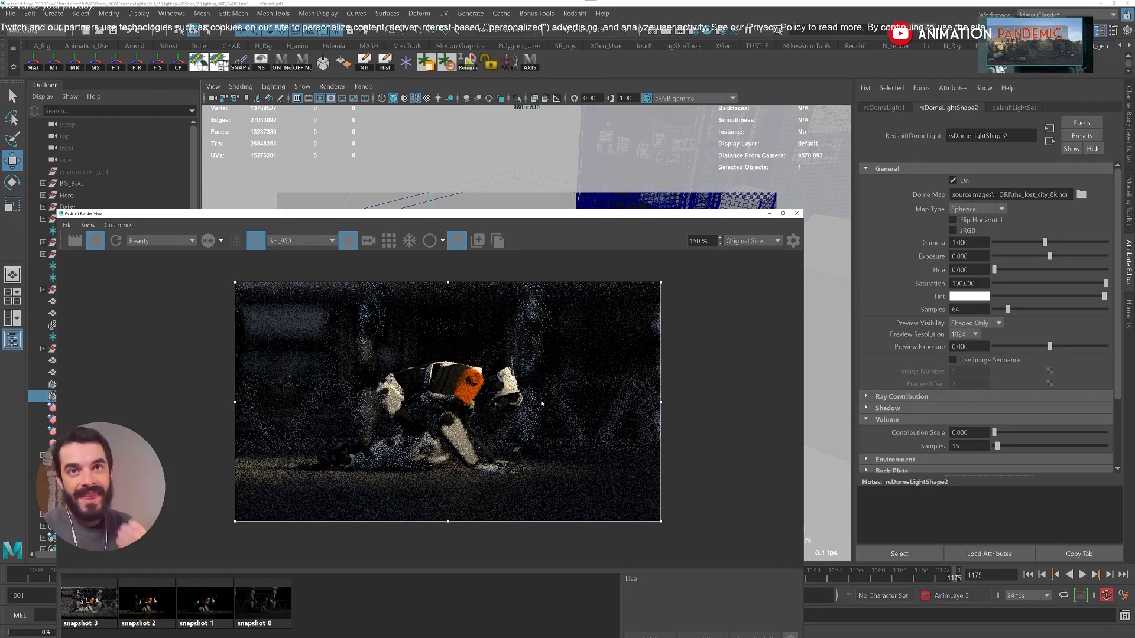
click(478, 240)
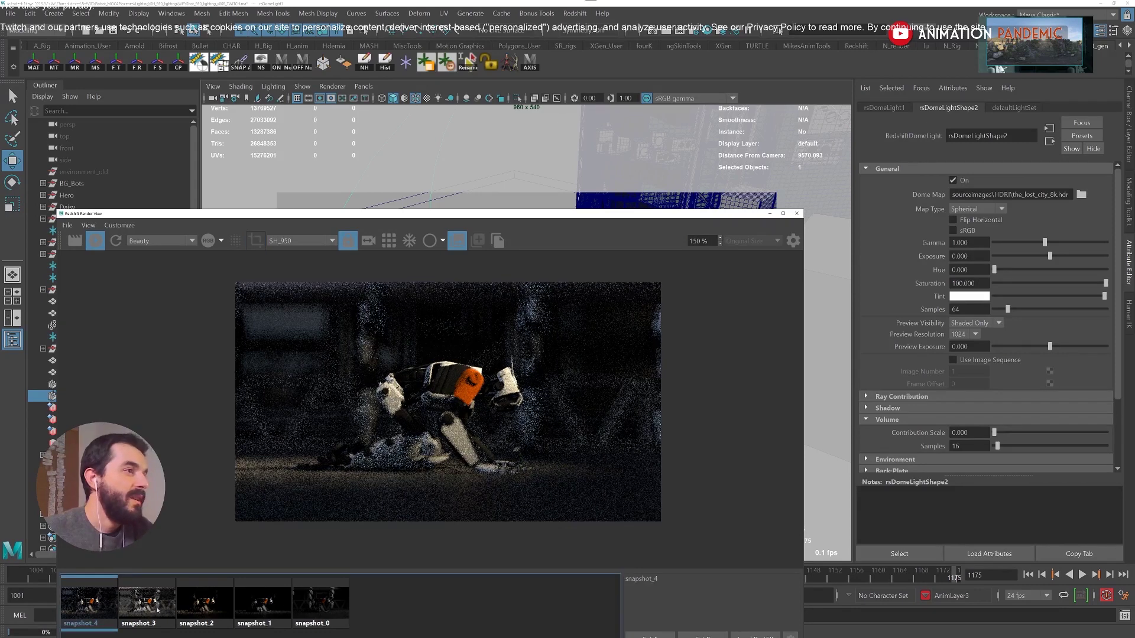
Compare the HDRI-lit snapshot_4 with snapshots 0, 2 and 3, and examine its lighting on the crouching robot up close.
click(299, 612)
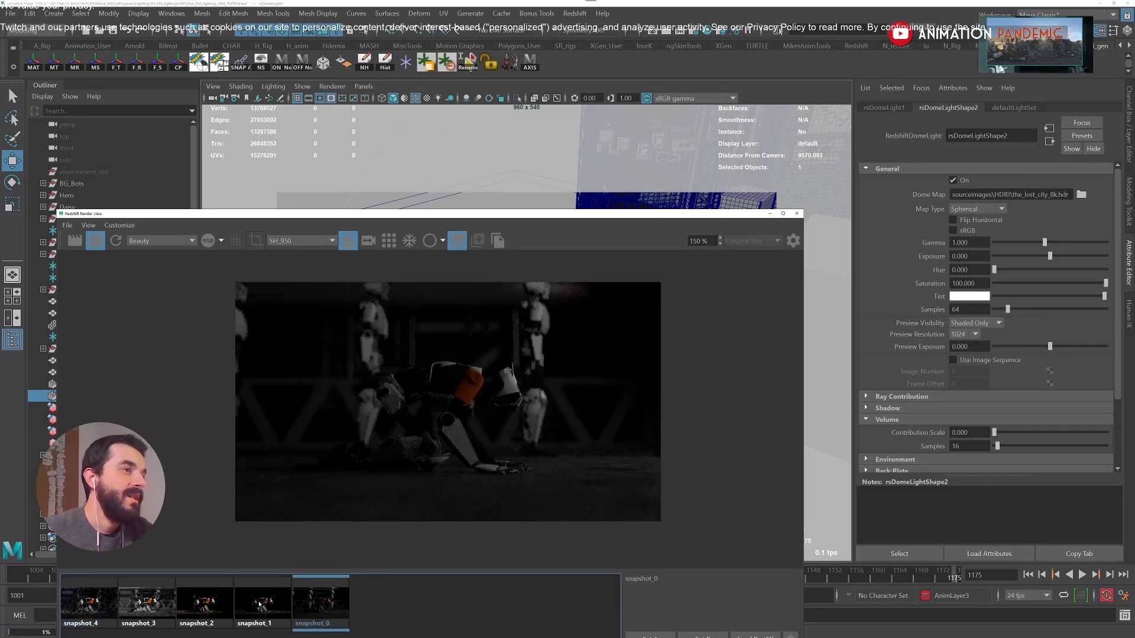
click(216, 611)
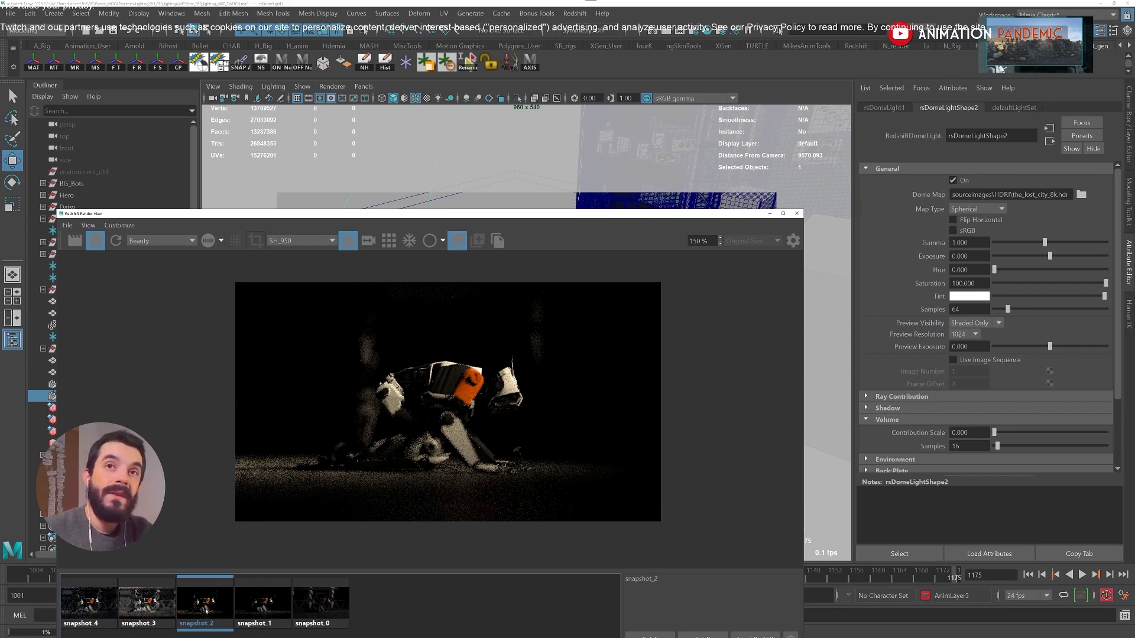
click(171, 617)
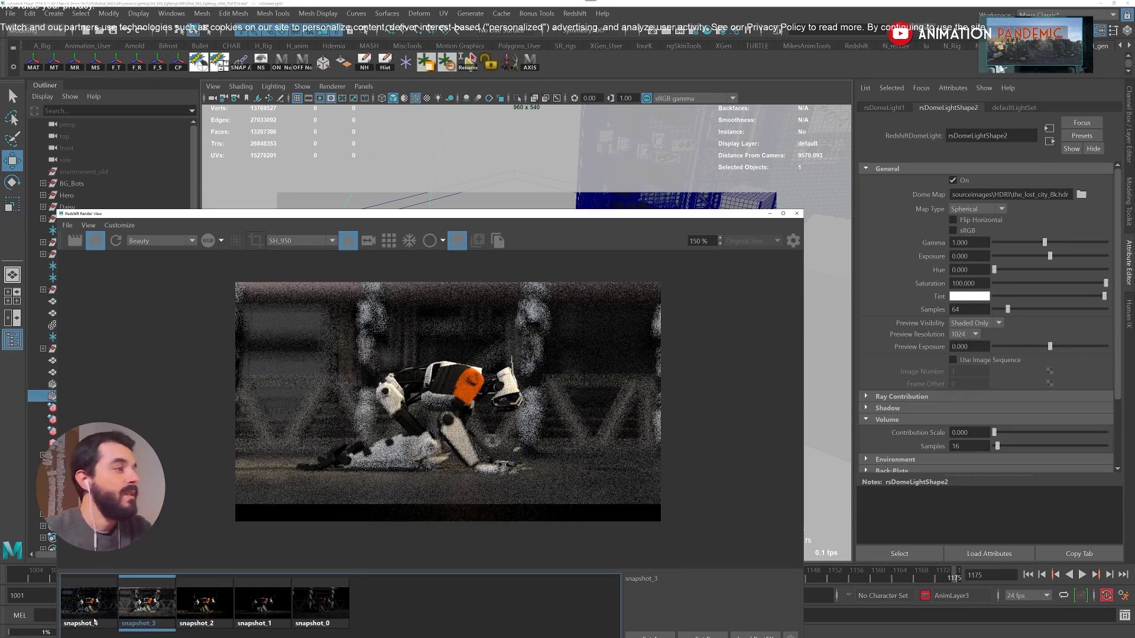
click(94, 621)
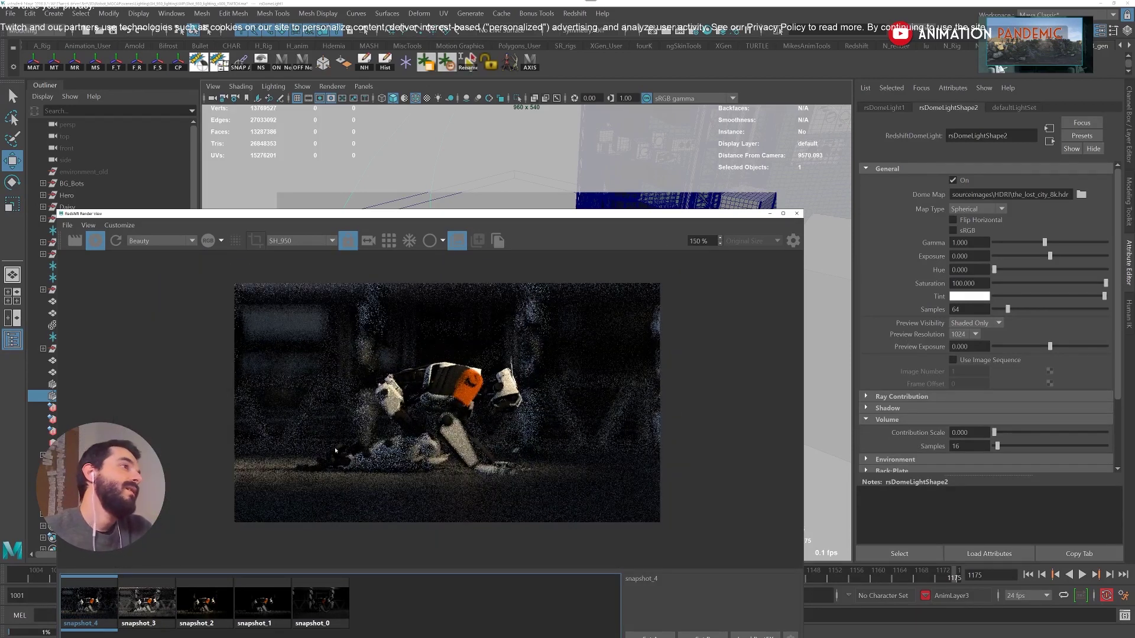
key(Right)
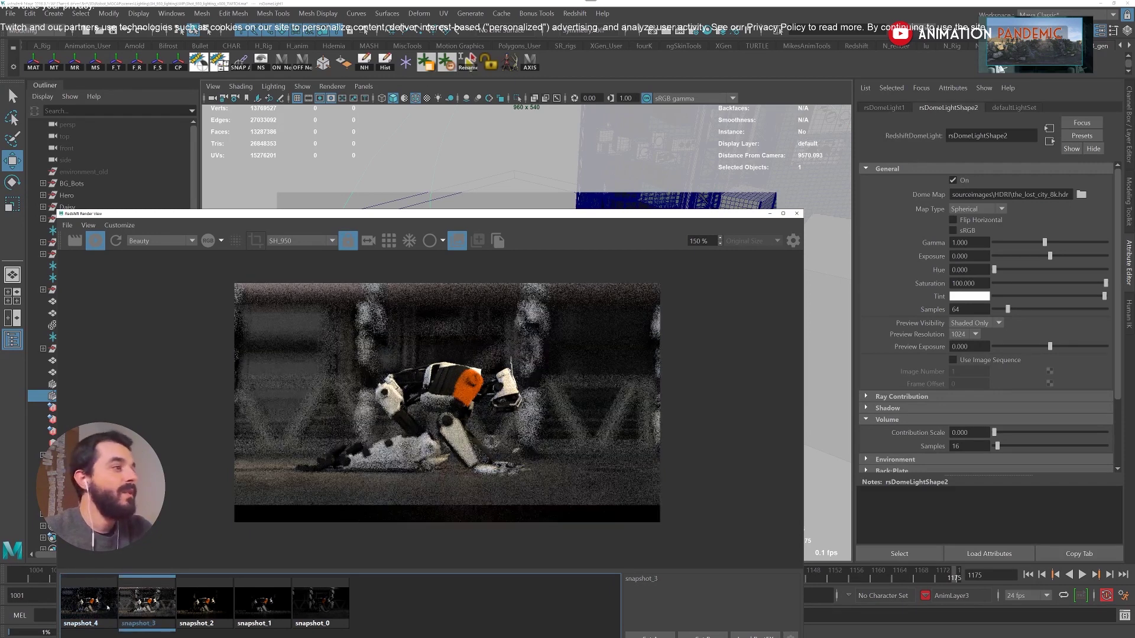
key(Left)
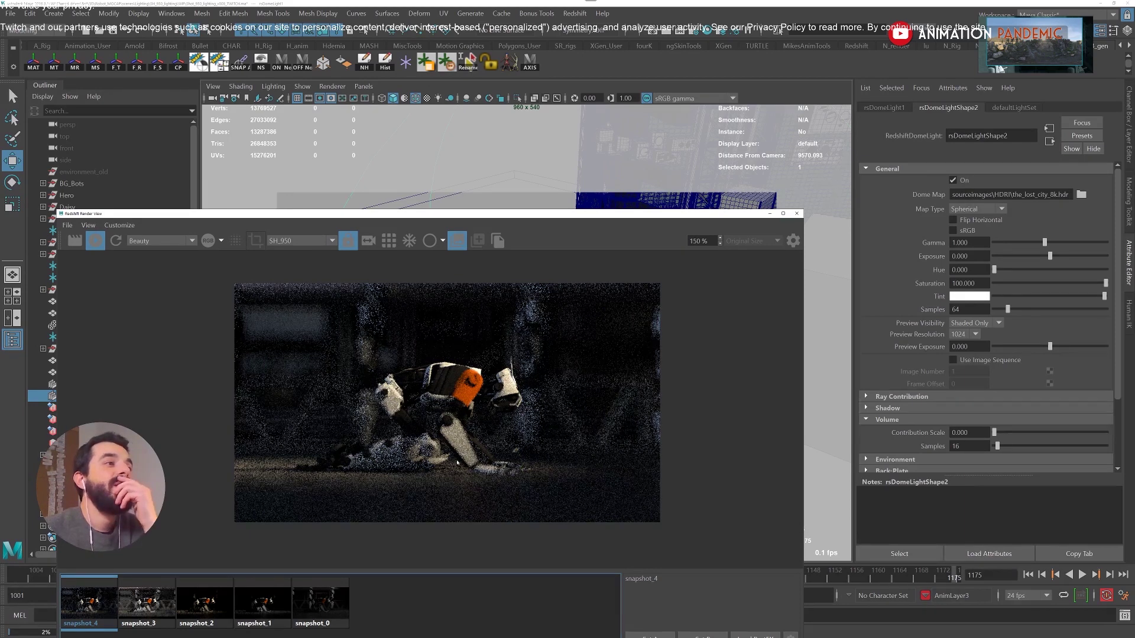
scroll(458, 463, up, 3)
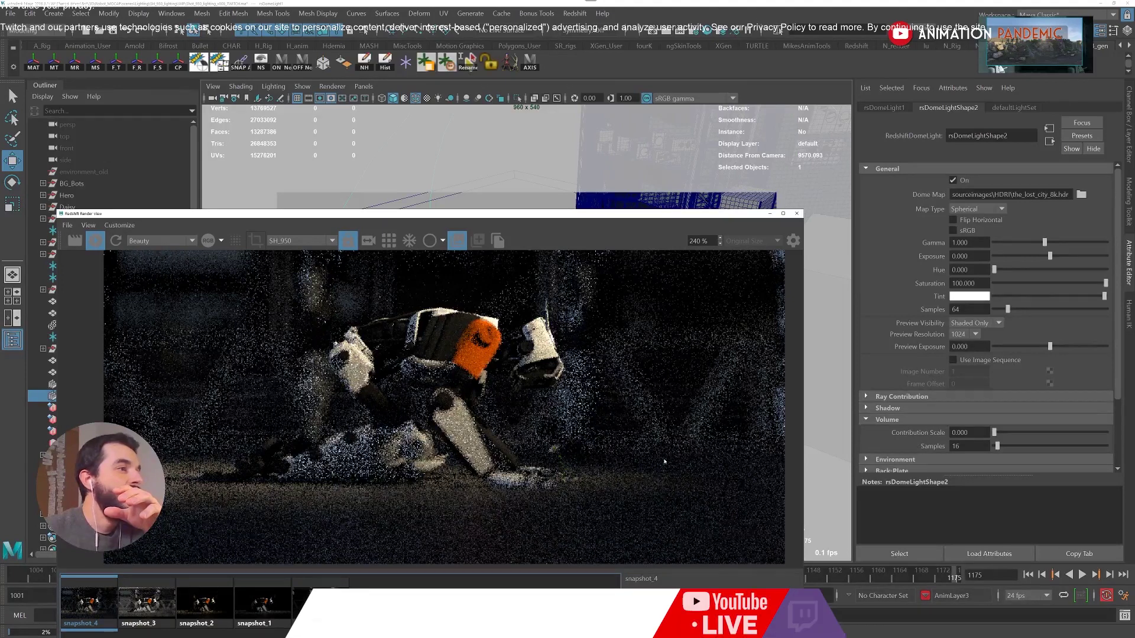
scroll(659, 455, down, 3)
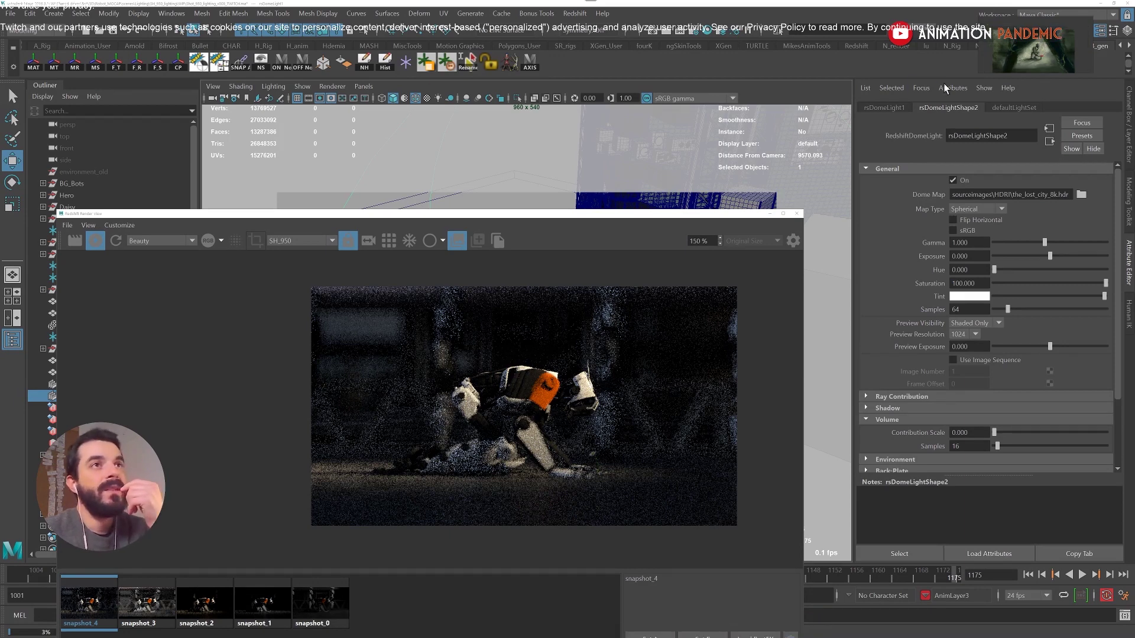
Frame the whole set in the perspective view and live-render it through the persp camera to examine the HDRI lighting.
click(769, 214)
scroll(550, 325, down, 5)
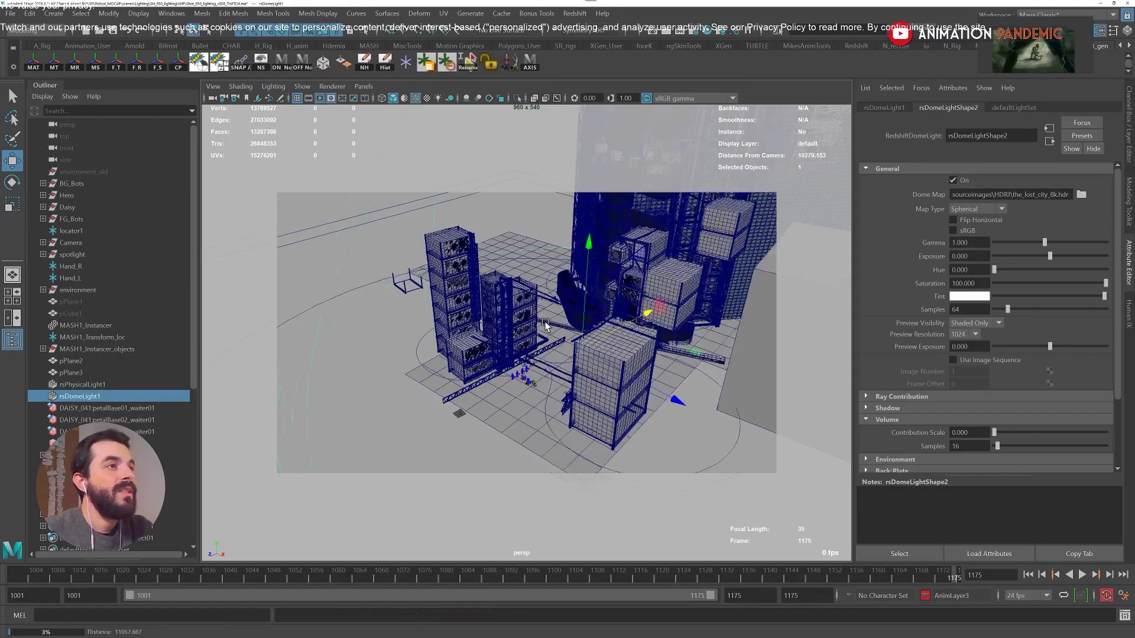
scroll(553, 325, up, 5)
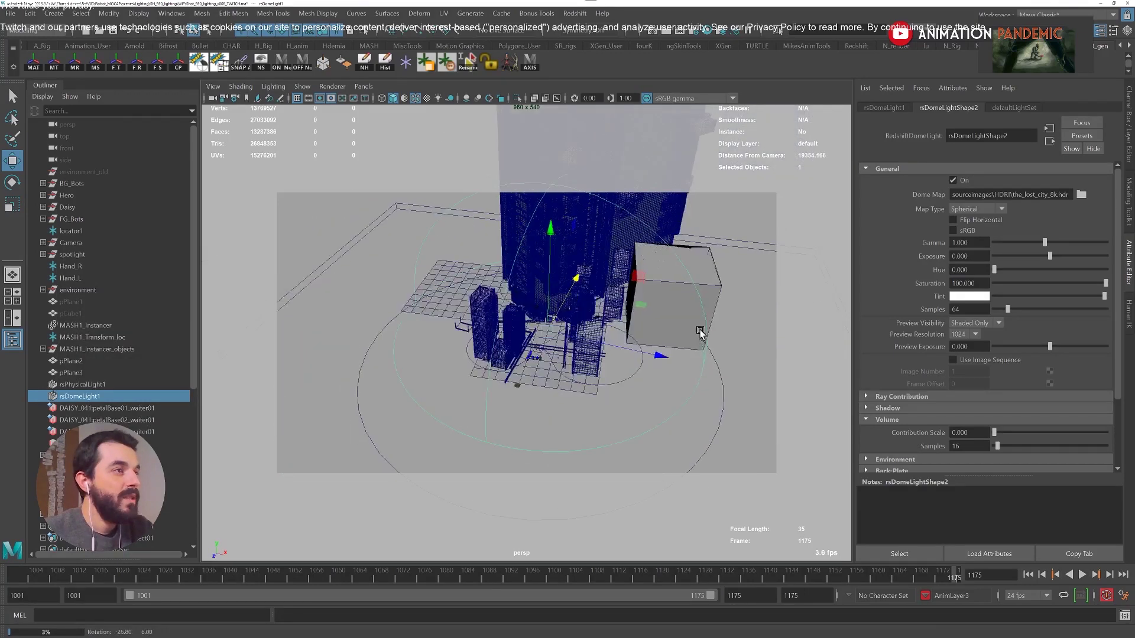
alt+drag(704, 332, 631, 337)
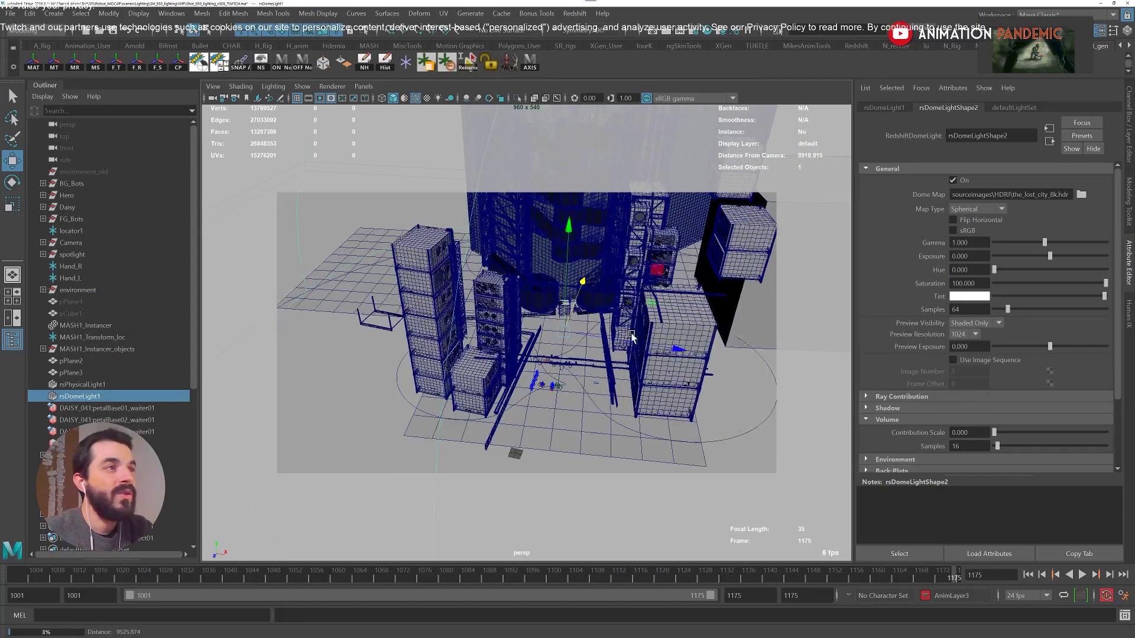
alt+right_drag(631, 337, 633, 337)
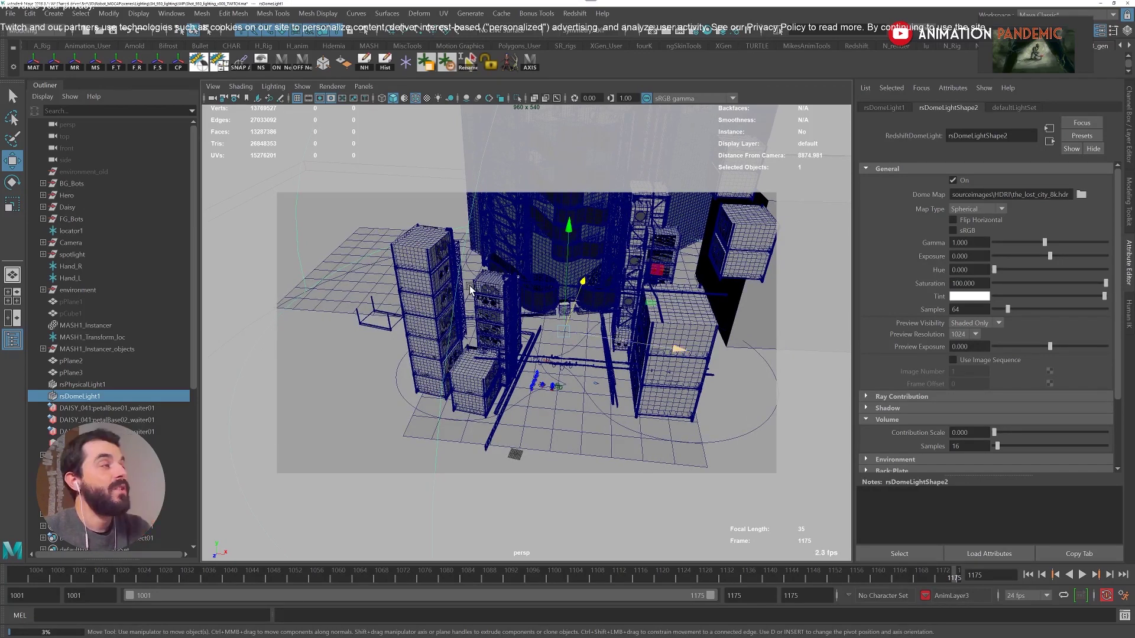
key(alt+Tab)
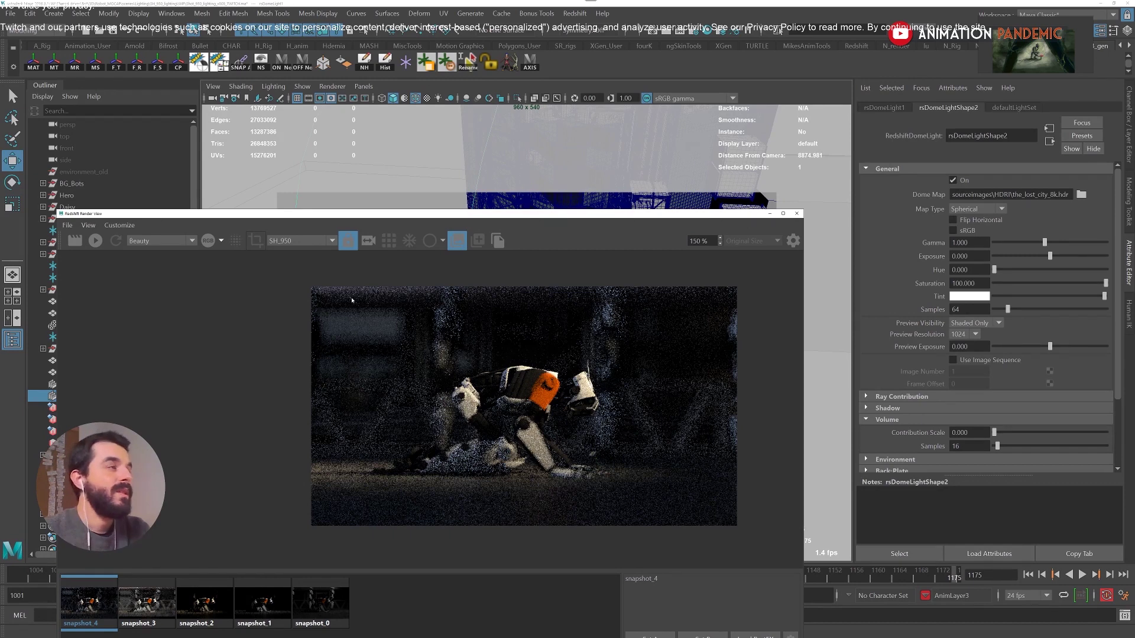
click(762, 91)
click(212, 99)
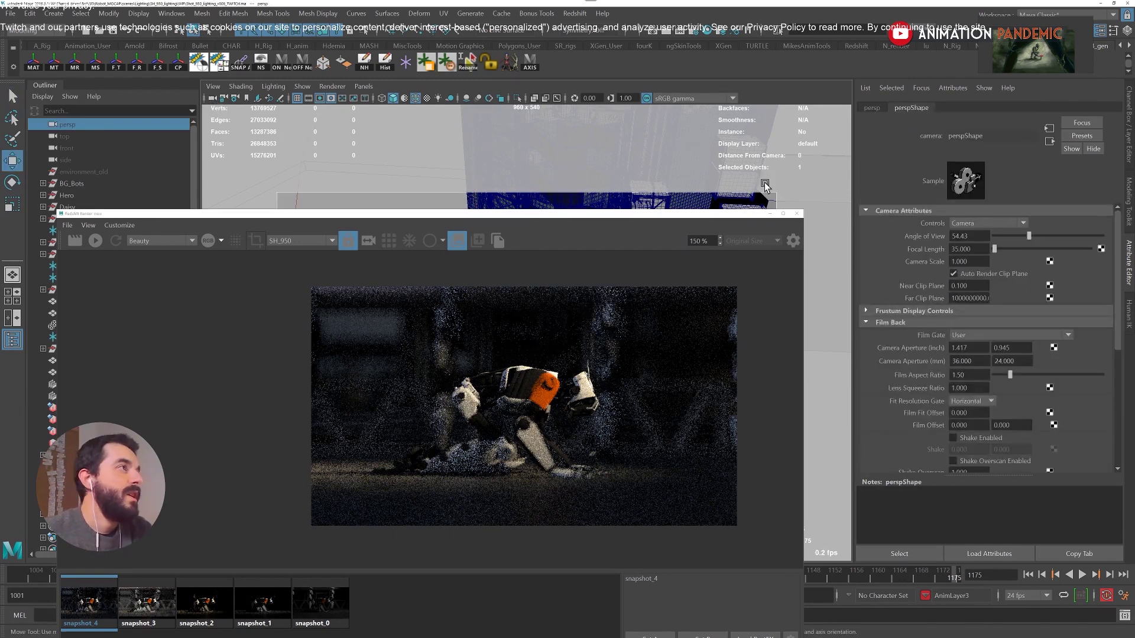
scroll(987, 355, down, 5)
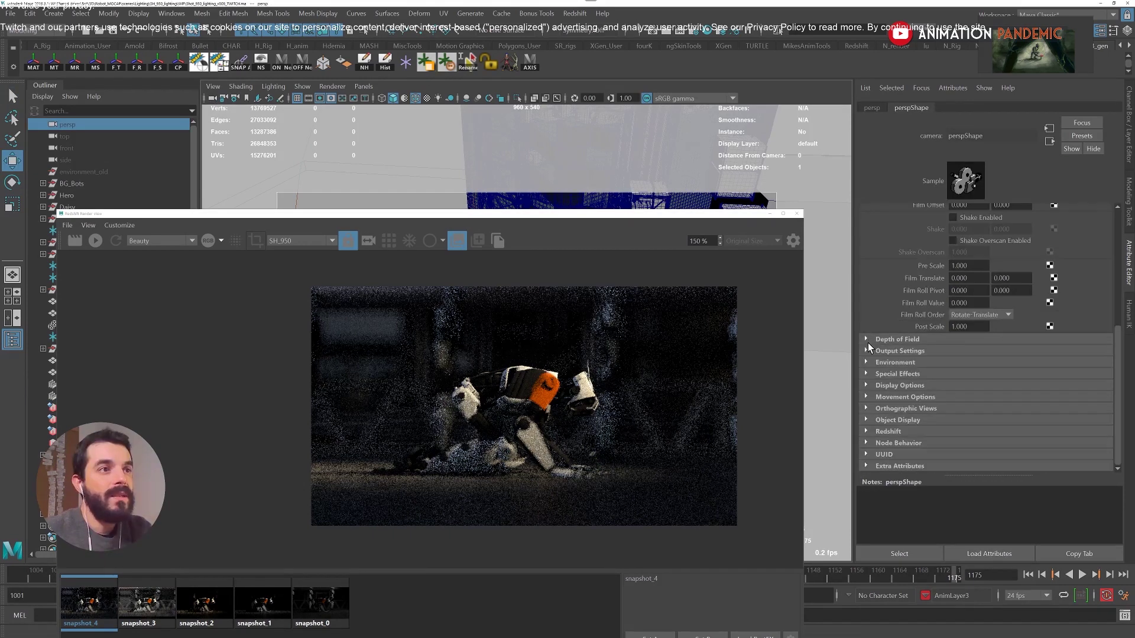
click(301, 241)
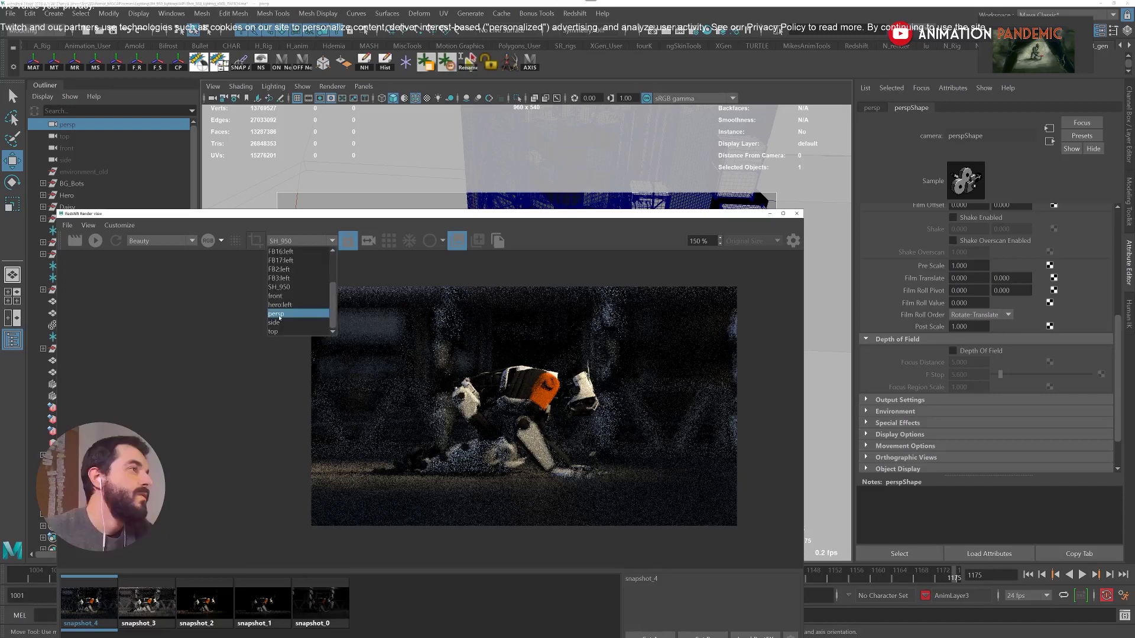
click(279, 316)
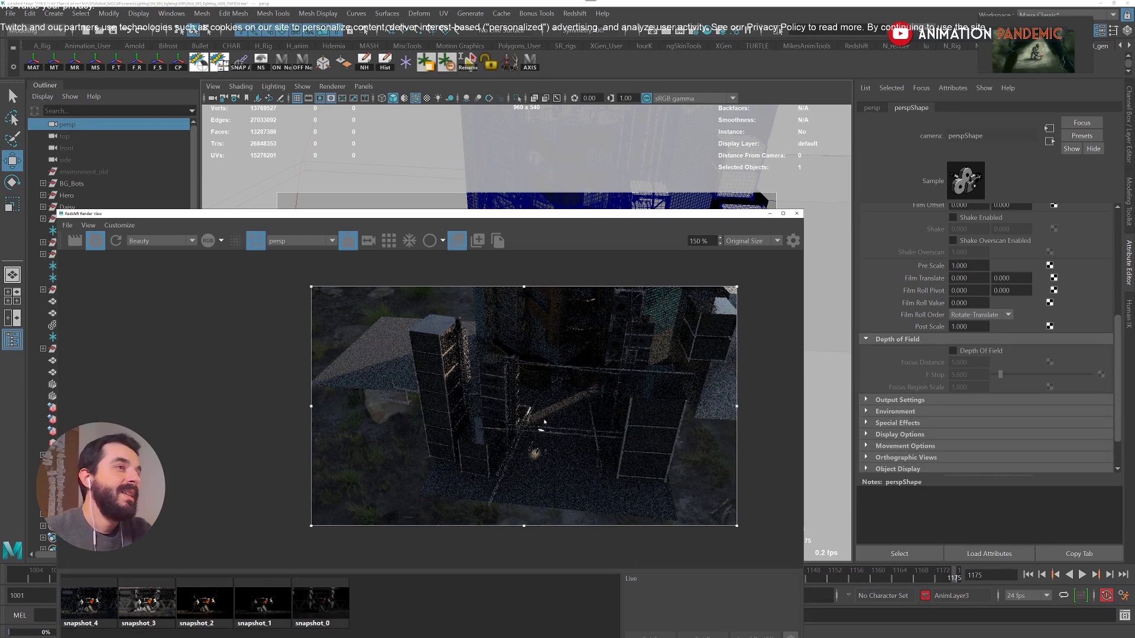
scroll(544, 421, up, 5)
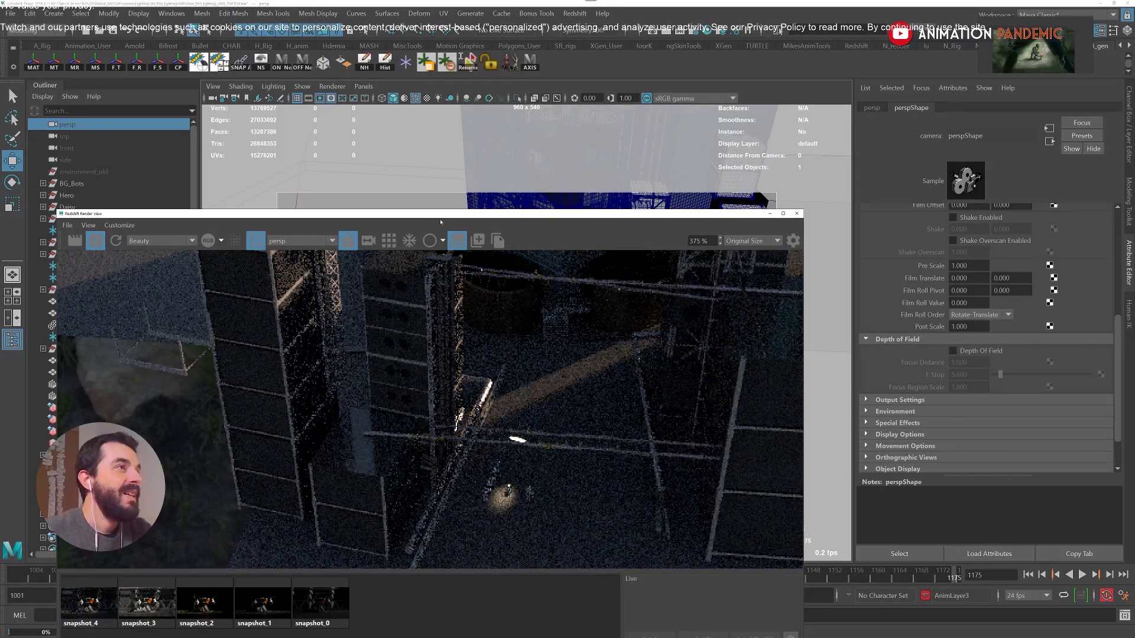
Limit the live-render region to the set's central area and rotate rsDomeLight1 slightly around its vertical axis.
drag(440, 222, 412, 256)
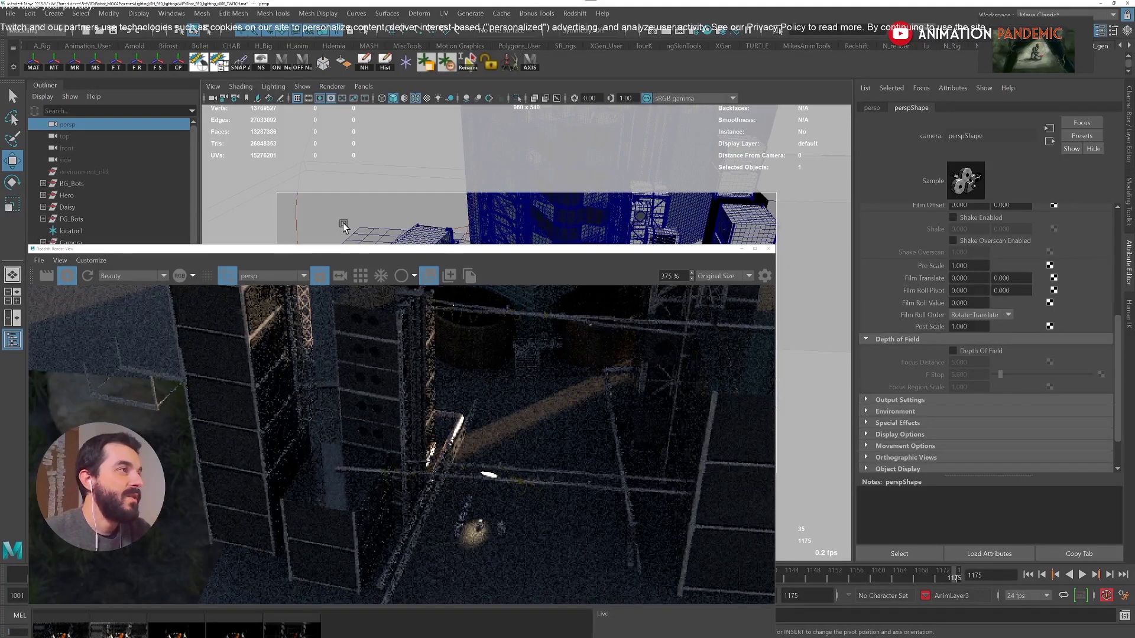
drag(489, 253, 438, 257)
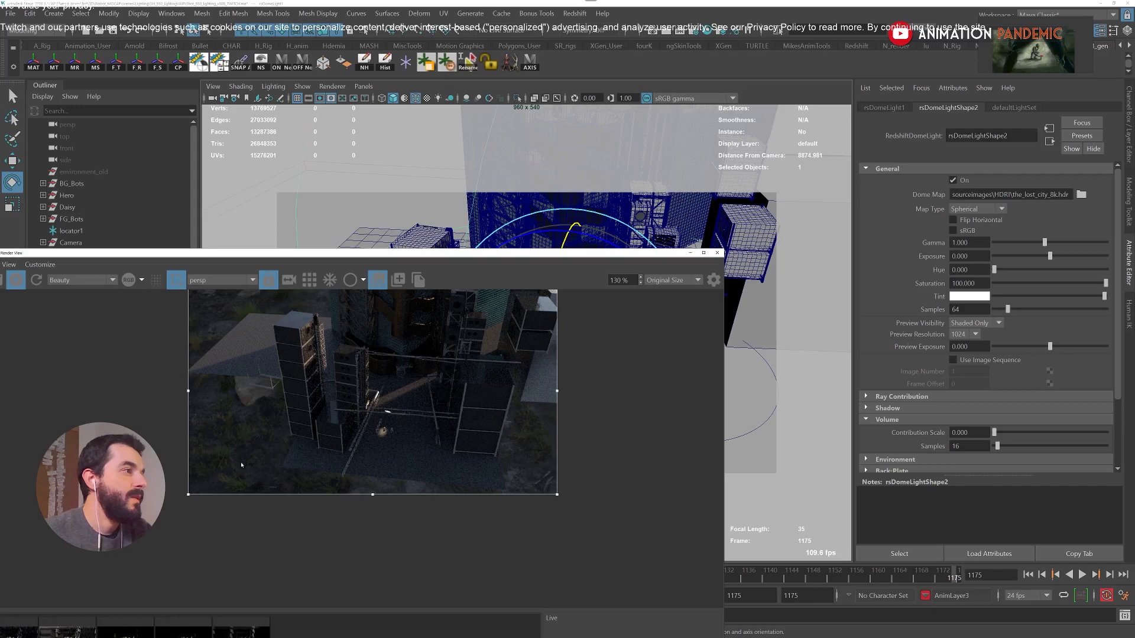
drag(342, 463, 552, 296)
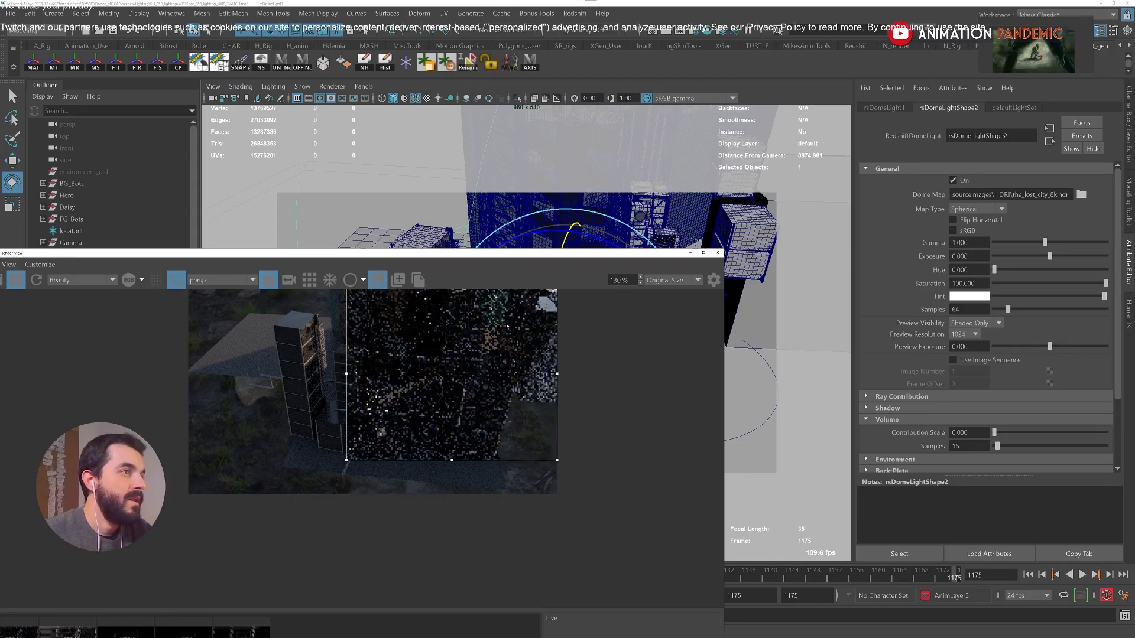
alt+middle_drag(550, 292, 544, 348)
drag(549, 345, 454, 420)
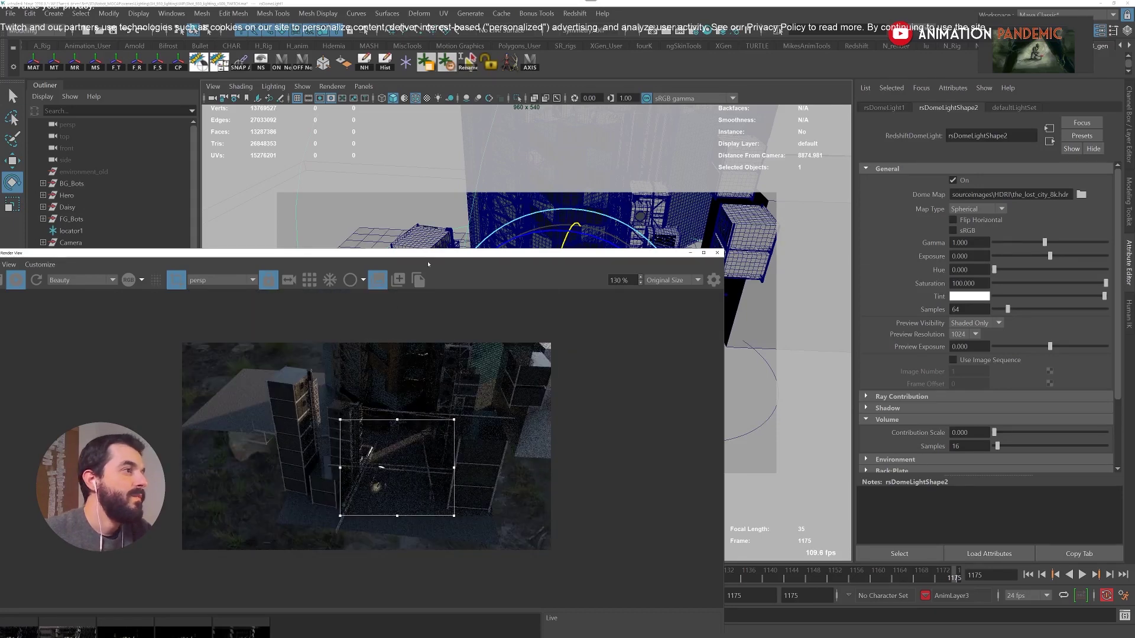
drag(724, 248, 456, 376)
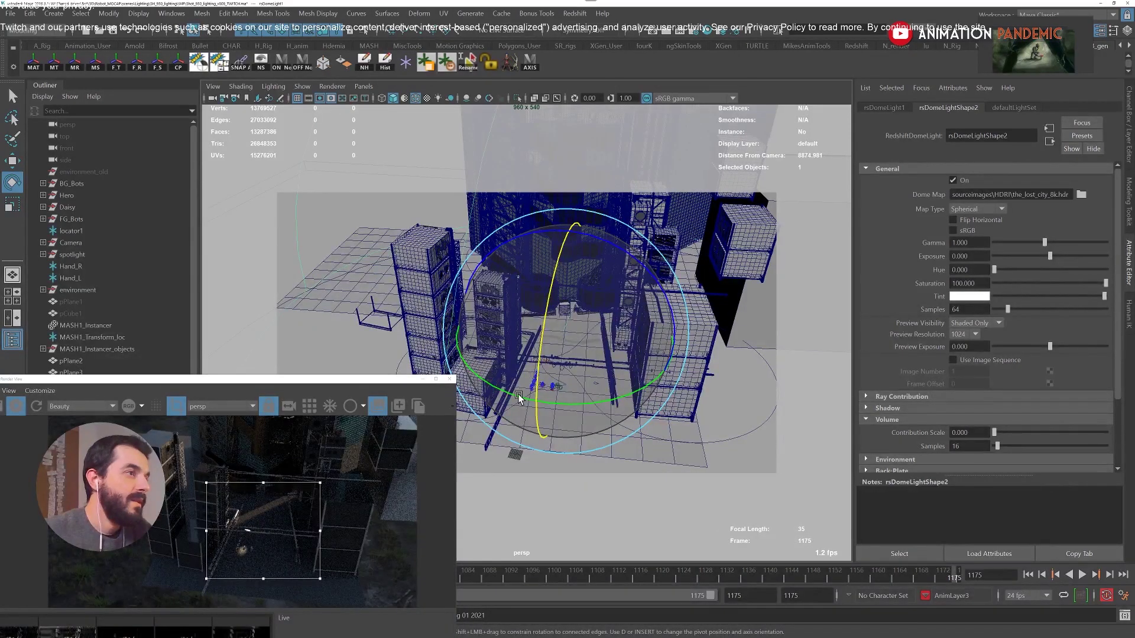
drag(519, 397, 532, 400)
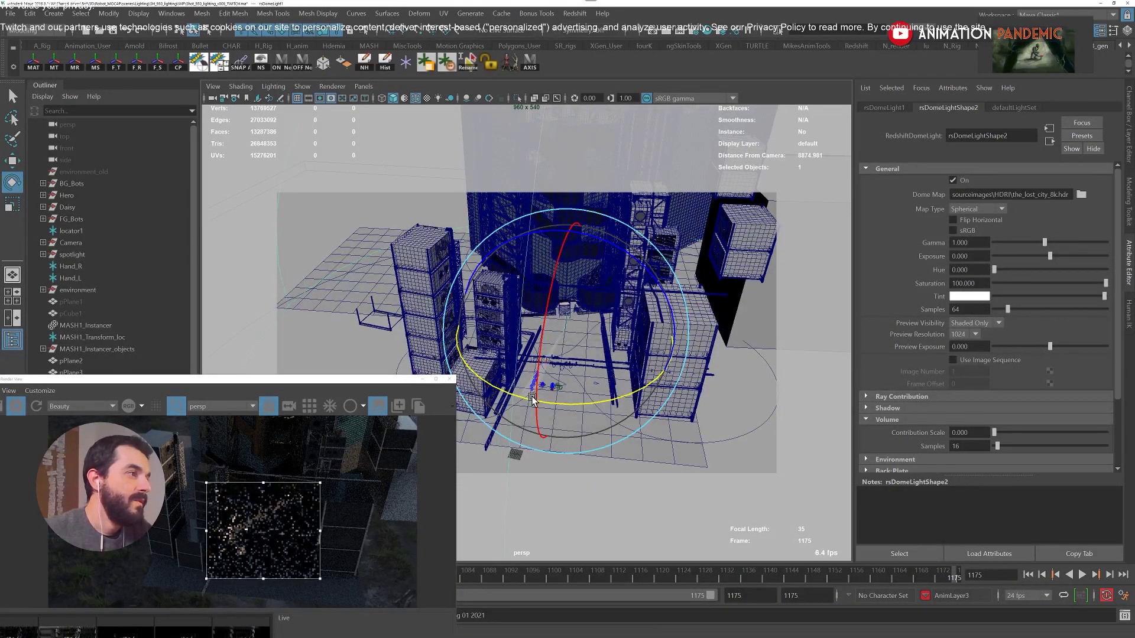
Examine the rotated dome light's effect on the robots and surrounding structures up close in the persp render.
scroll(235, 563, up, 3)
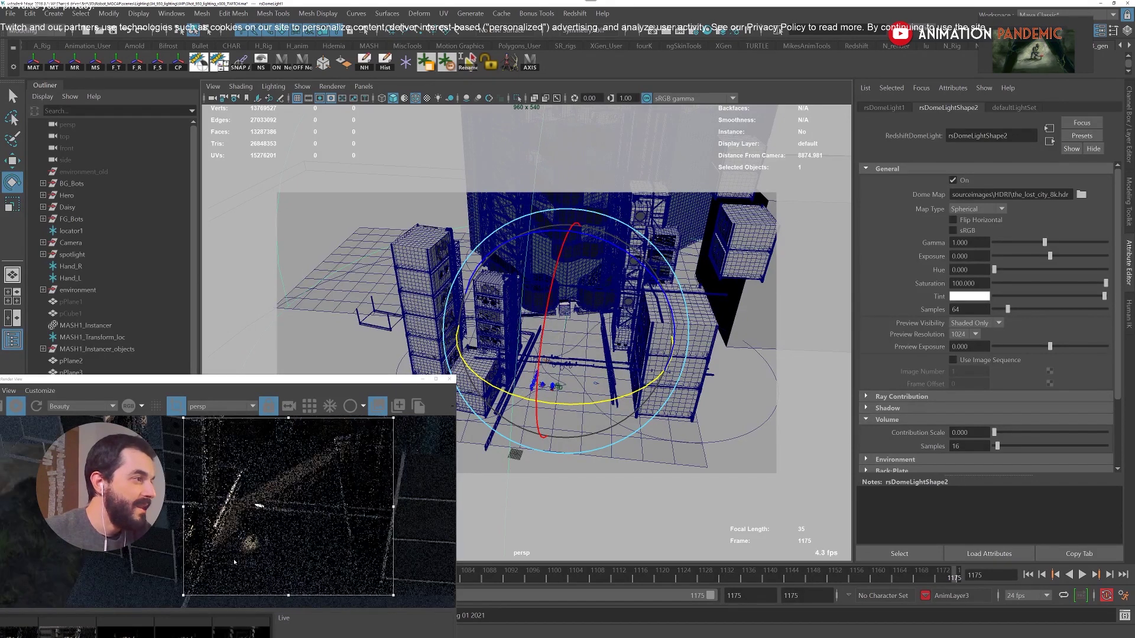
scroll(240, 536, up, 3)
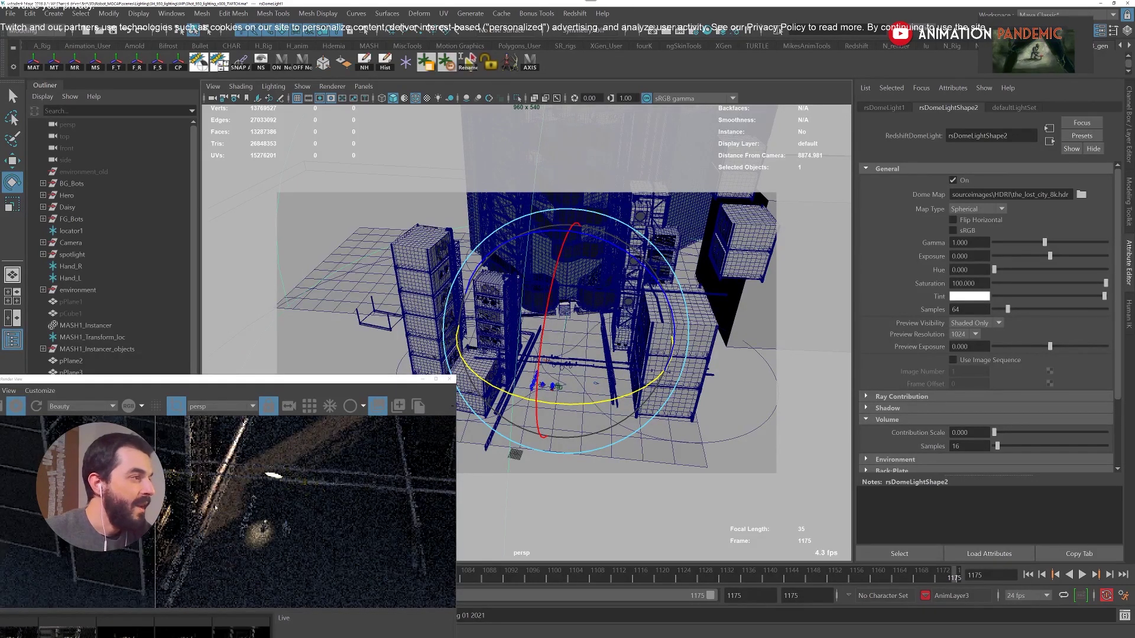
scroll(226, 514, up, 2)
scroll(279, 480, up, 2)
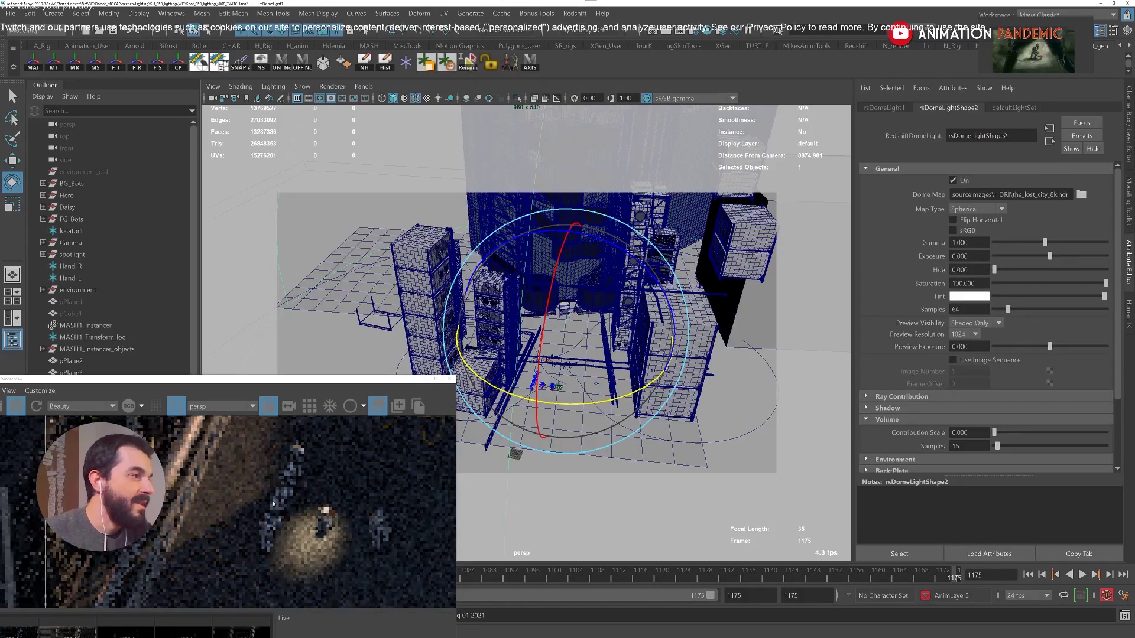
scroll(273, 502, down, 1)
scroll(256, 480, down, 2)
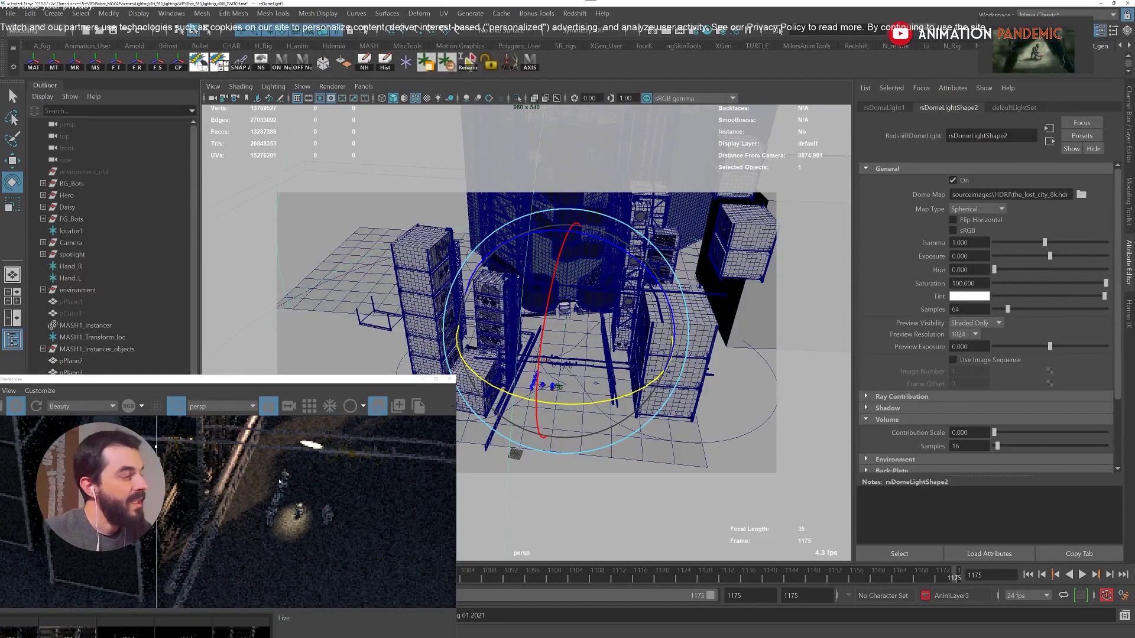
scroll(279, 481, down, 1)
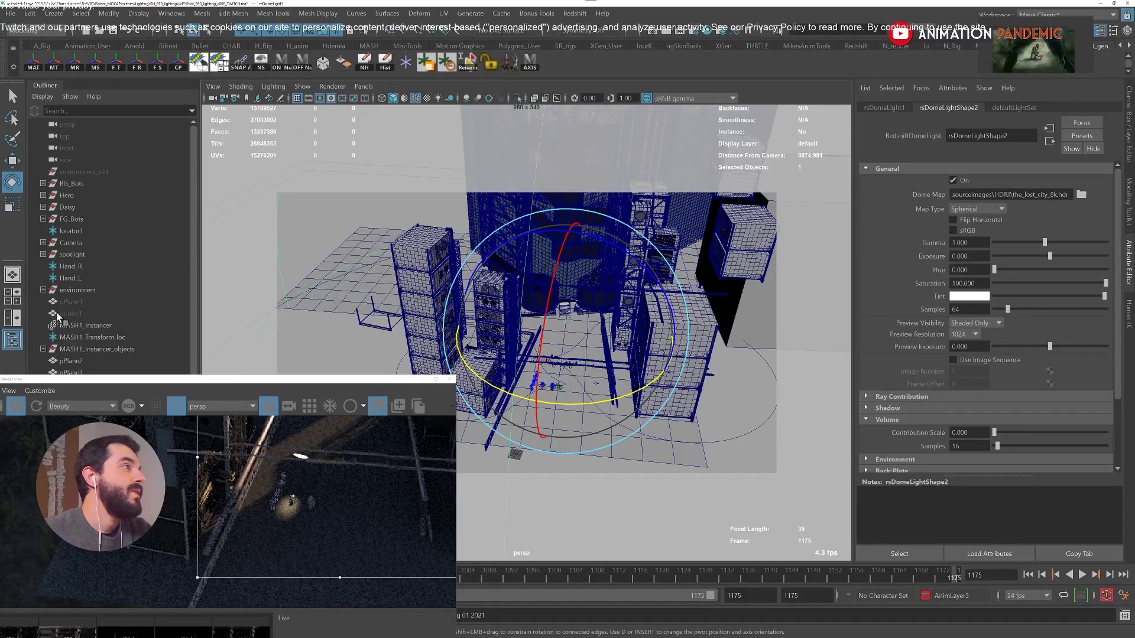
Switch to the four-view layout, frame the set in the top view, and show the SH_950 camera in the perspective pane.
click(12, 295)
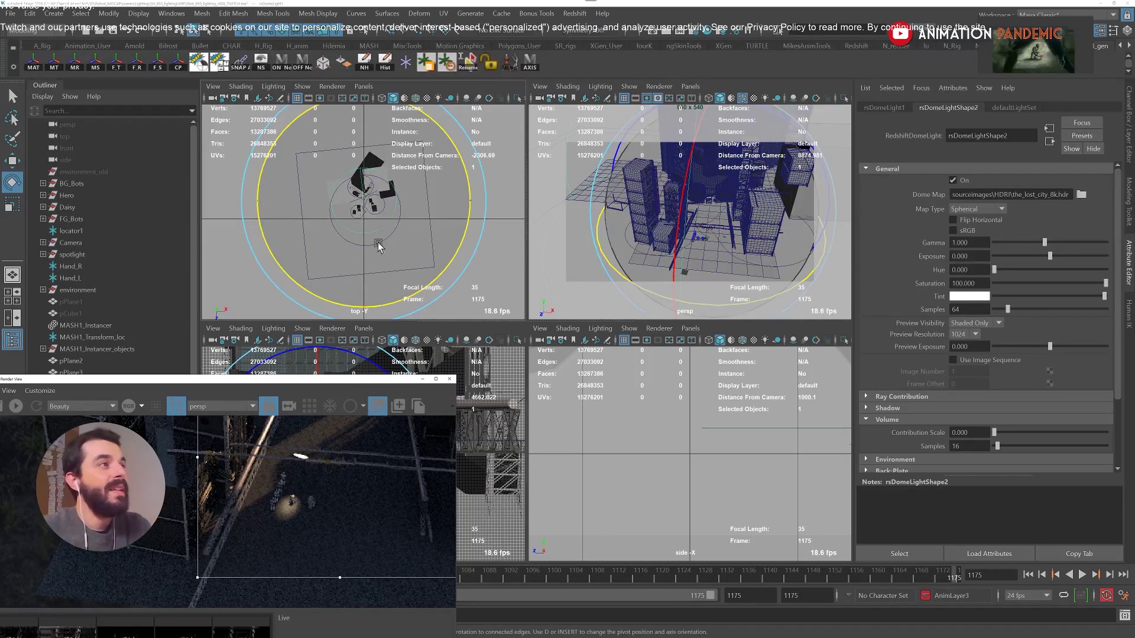
alt+right_drag(329, 197, 594, 227)
alt+right_drag(385, 175, 342, 154)
alt+middle_drag(343, 153, 345, 195)
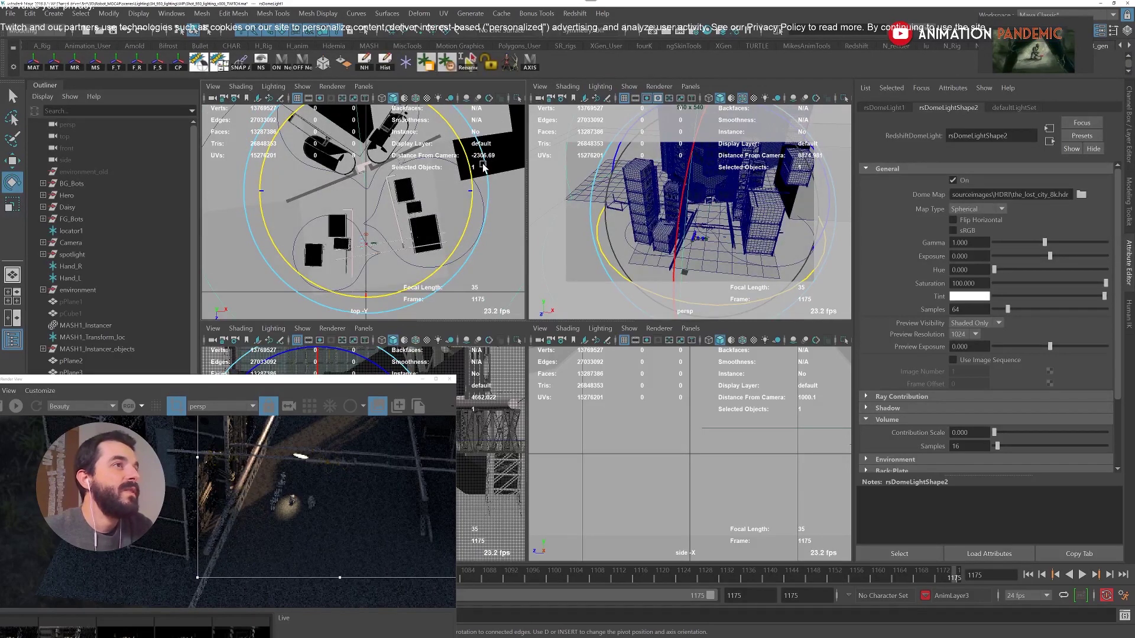
click(690, 86)
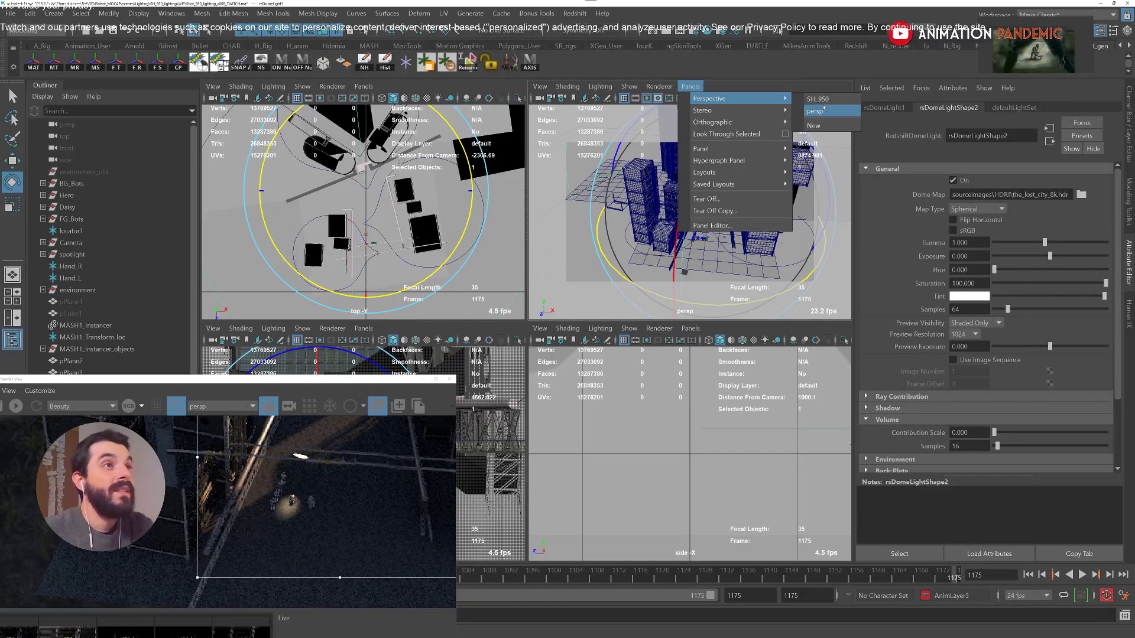
click(830, 110)
Live-render through the SH_950 camera, extend the render region to the full frame, and examine the result.
drag(331, 379, 525, 146)
click(209, 173)
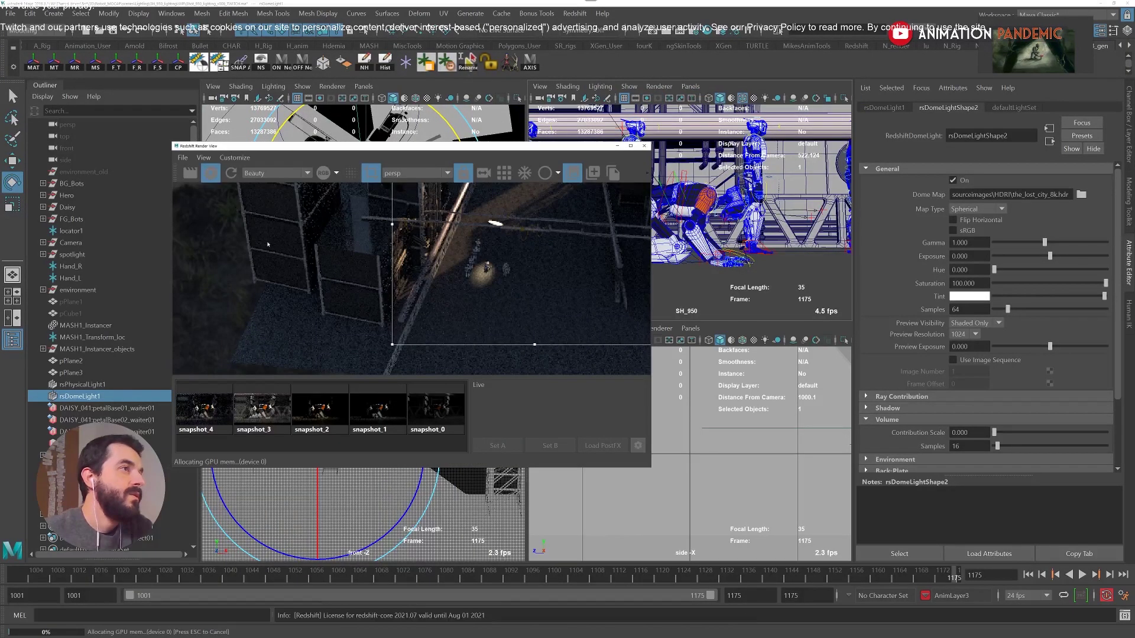
click(410, 173)
click(402, 227)
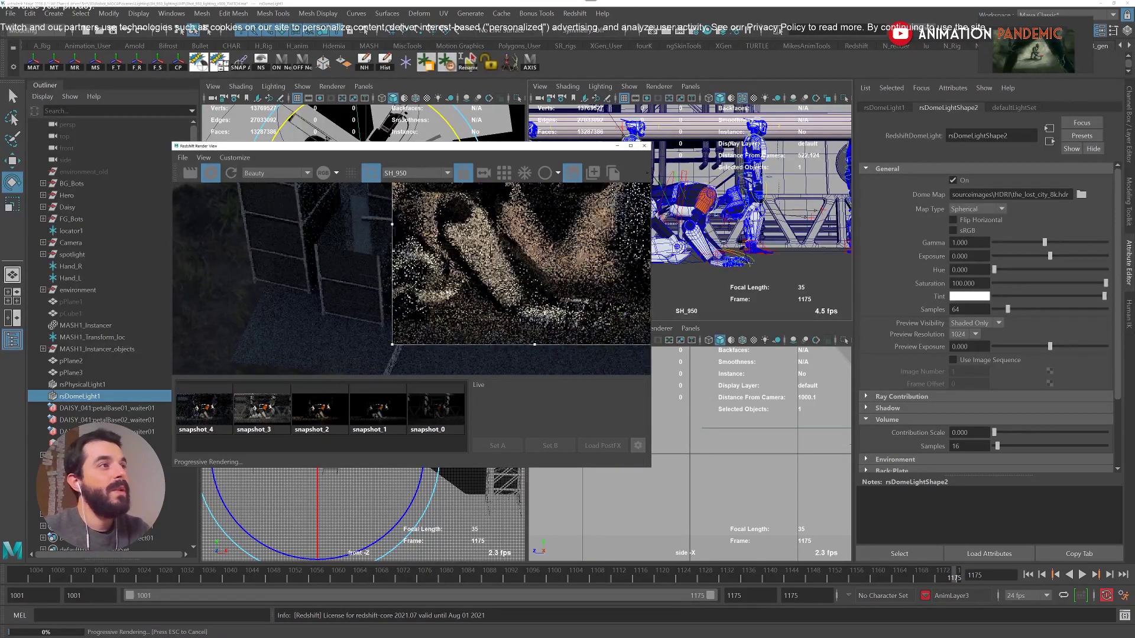
scroll(431, 241, down, 5)
drag(431, 241, 326, 188)
drag(504, 304, 570, 327)
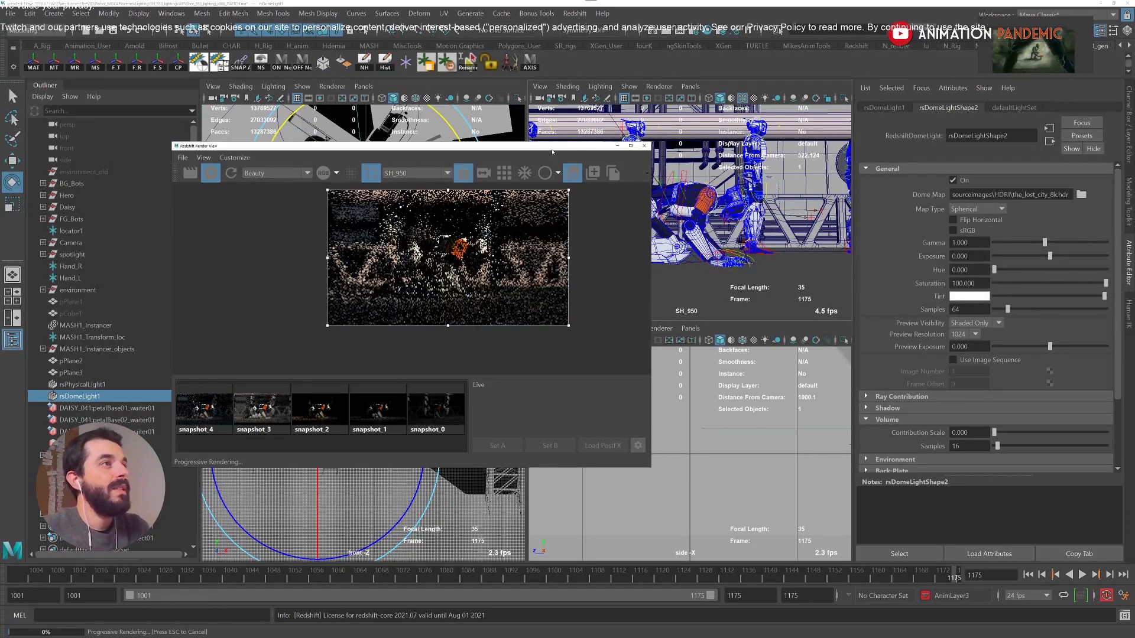
drag(532, 146, 539, 247)
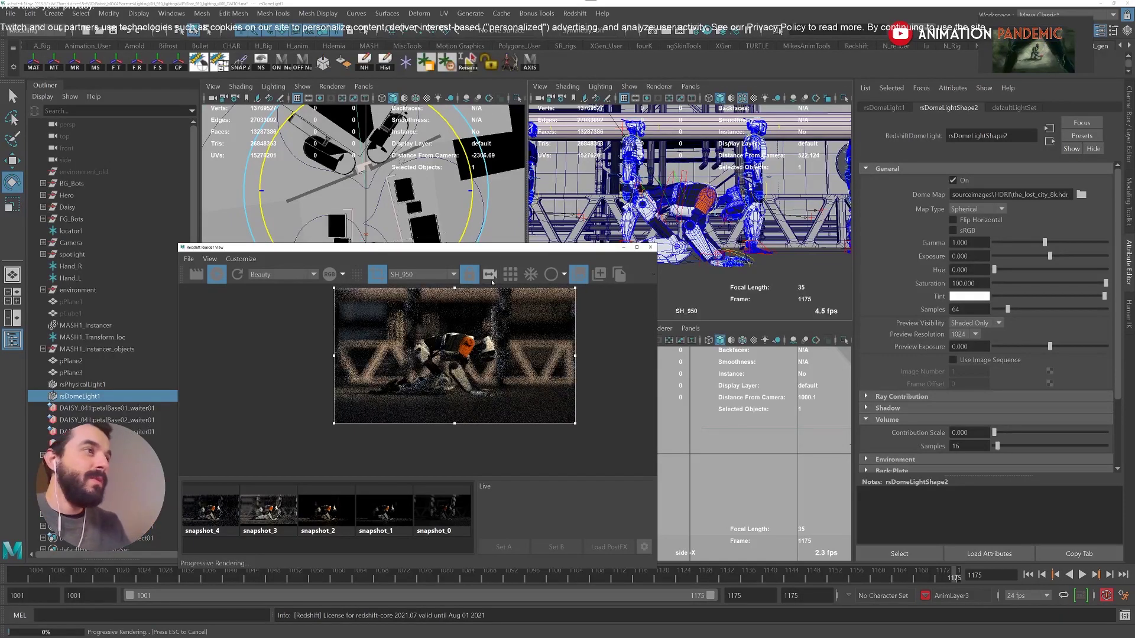
scroll(455, 354, up, 2)
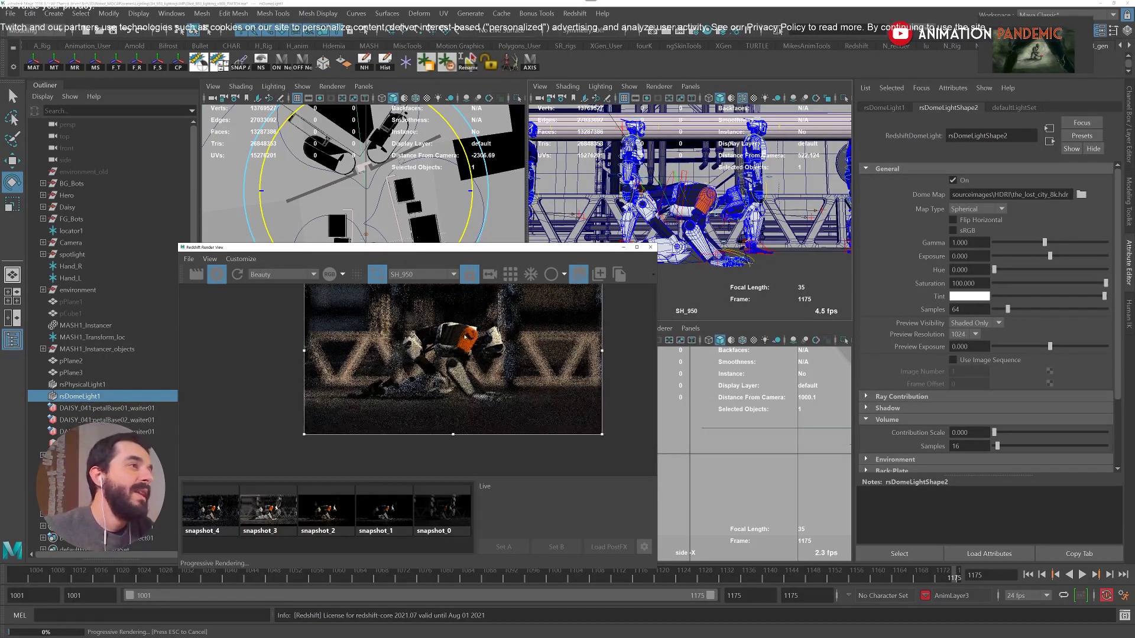
middle_drag(465, 337, 454, 364)
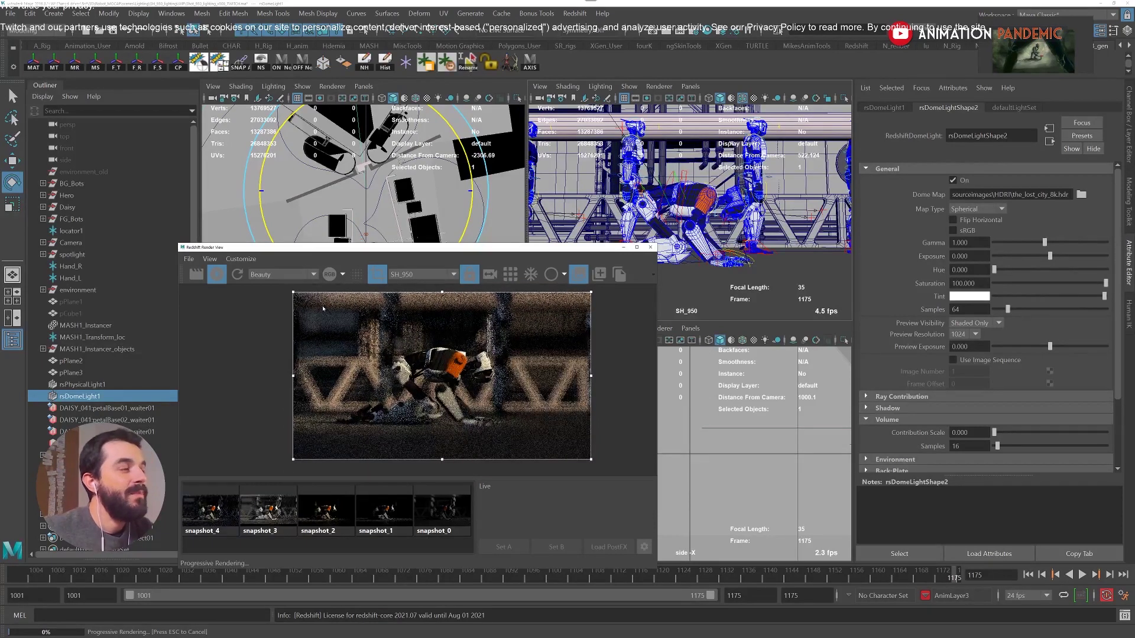
Stop the live render, rotate the dome light around its vertical axis in the top view, and restart the live render.
key(Escape)
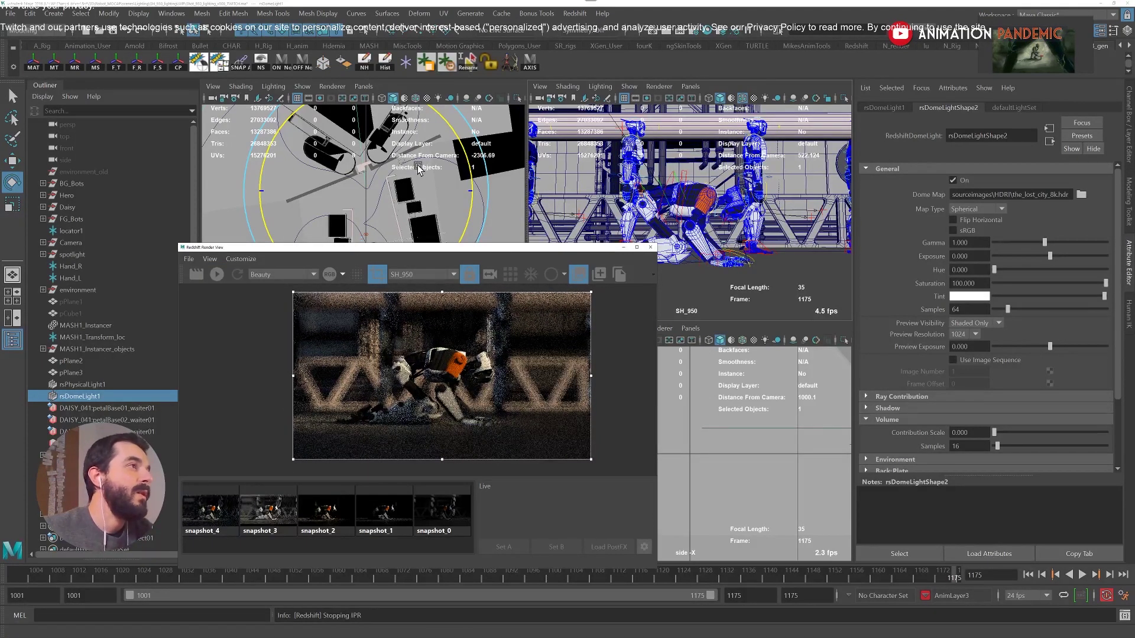
click(455, 133)
drag(455, 131, 456, 135)
click(217, 274)
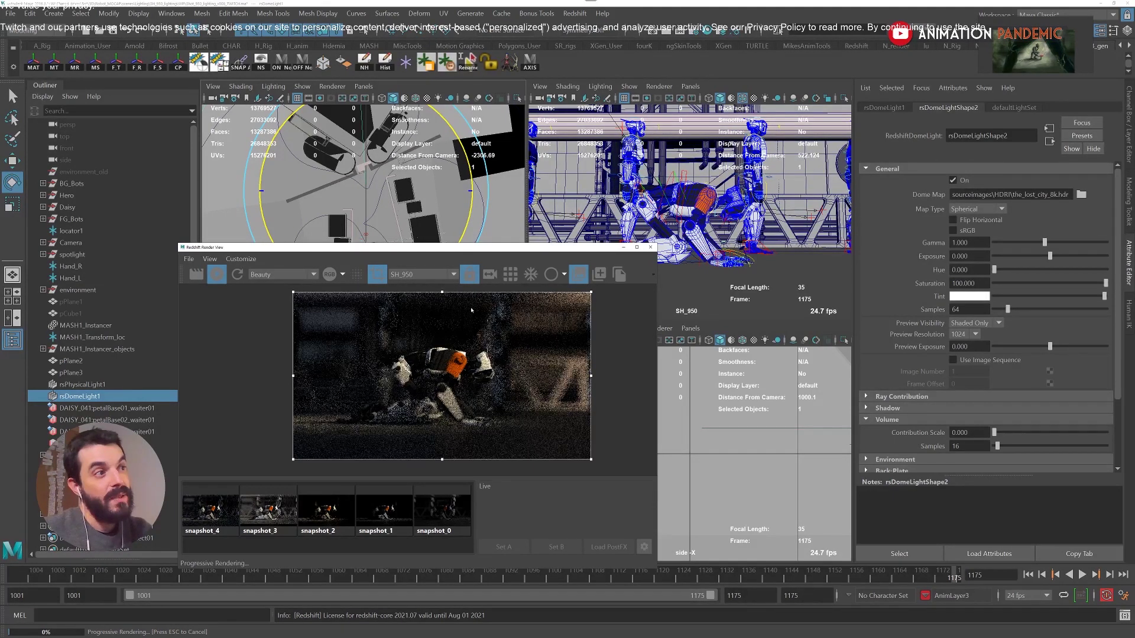
Rotate the dome light slightly further in the top view and examine the lighting on the crouching robot up close.
click(471, 211)
drag(471, 214, 466, 219)
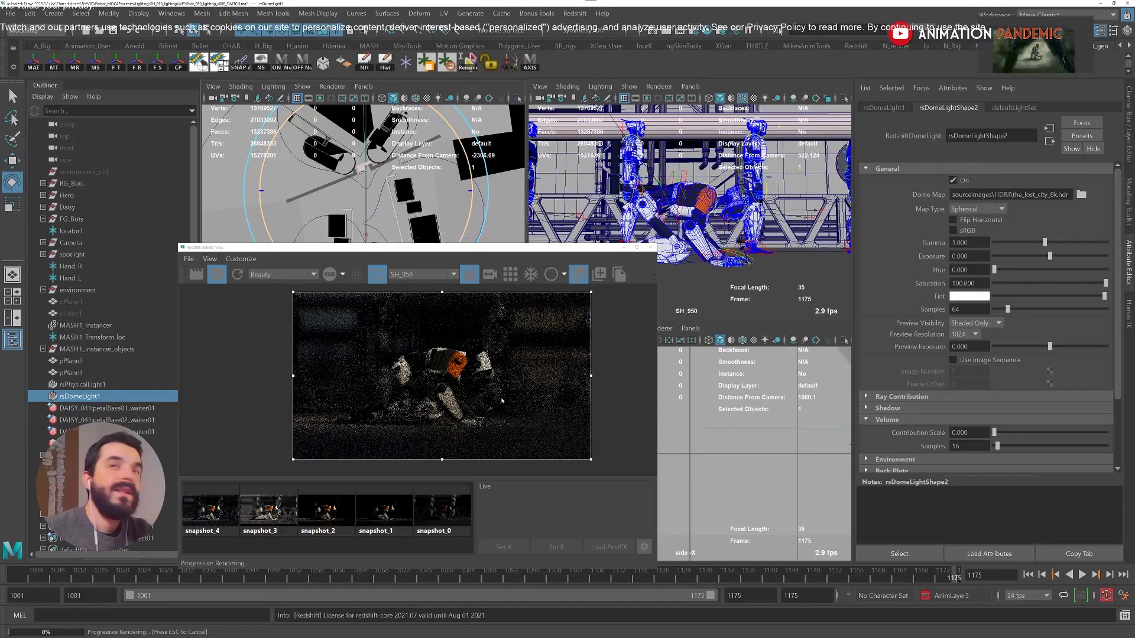
scroll(514, 406, up, 2)
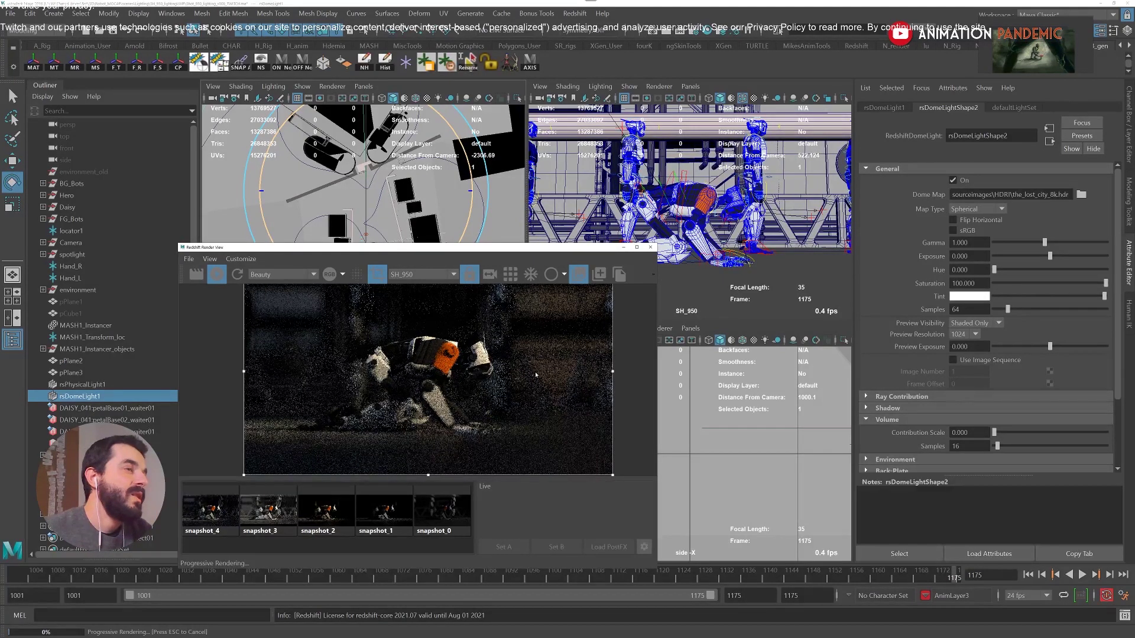
middle_drag(460, 422, 449, 440)
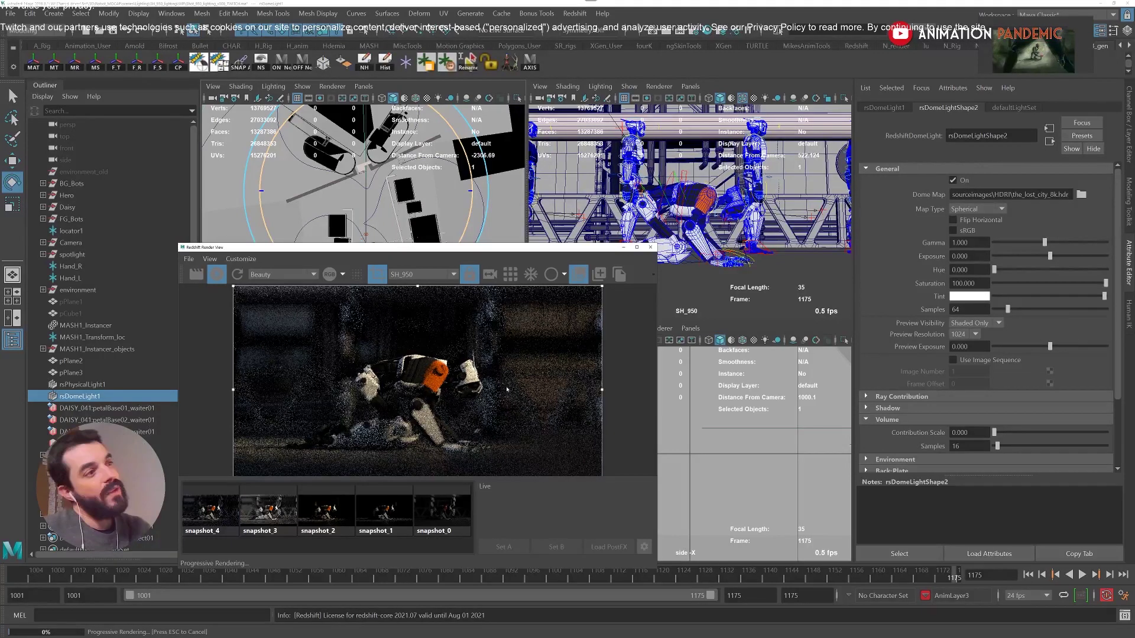
scroll(506, 390, down, 2)
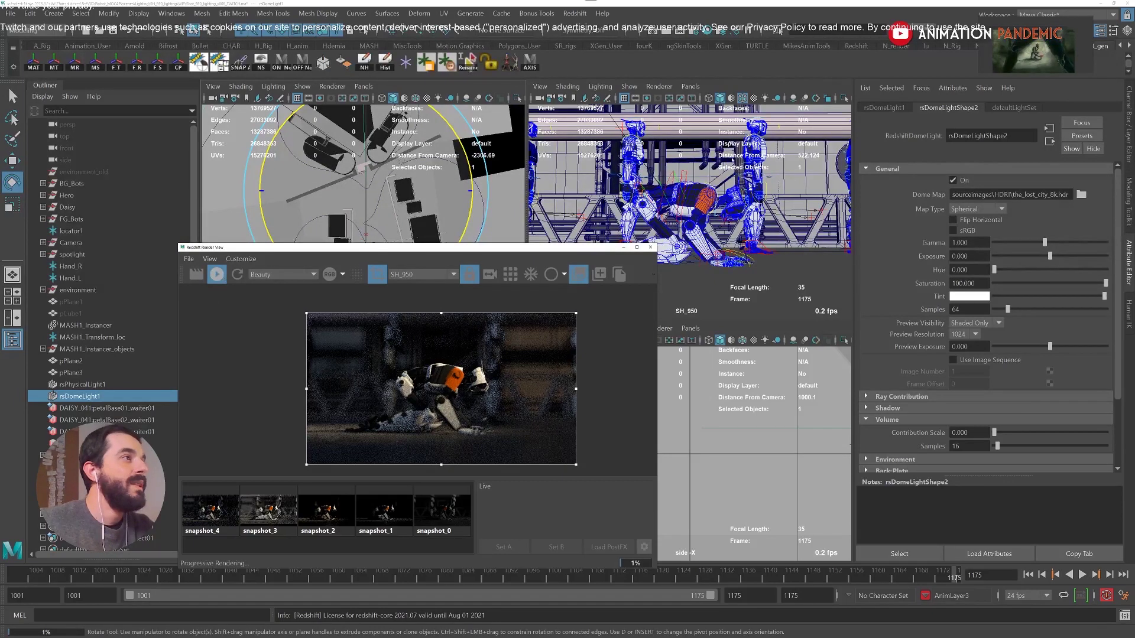
Select the area light rsPhysicalLight1 in a shaded view of the robots, open its color, and restart the live render.
alt+drag(733, 159, 760, 178)
scroll(751, 177, down, 5)
click(742, 98)
click(754, 134)
click(959, 229)
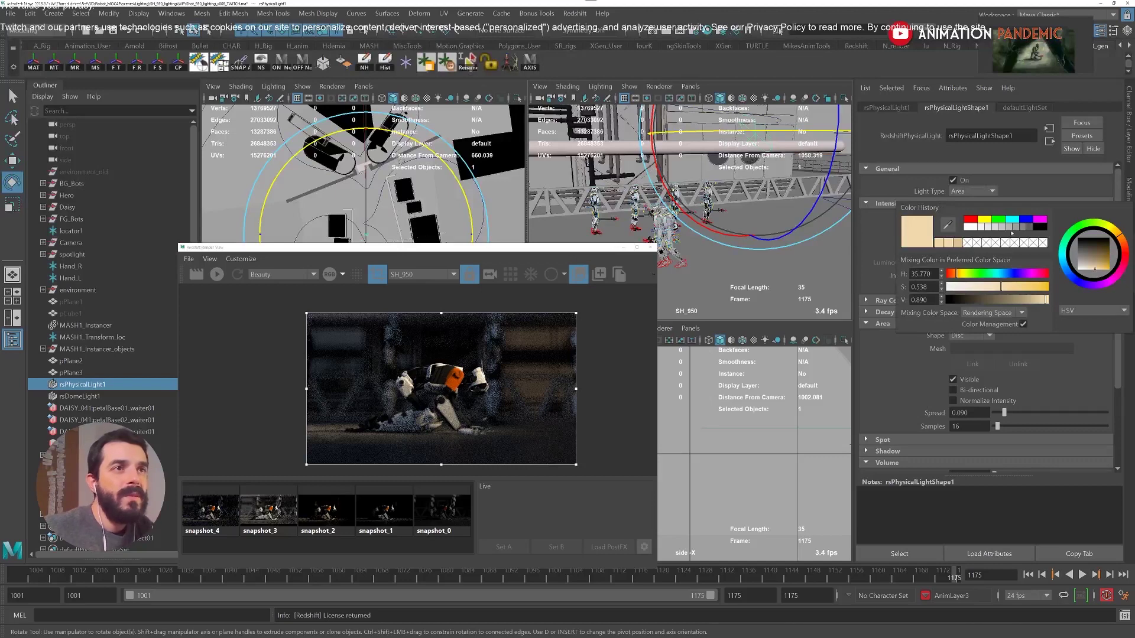
click(217, 274)
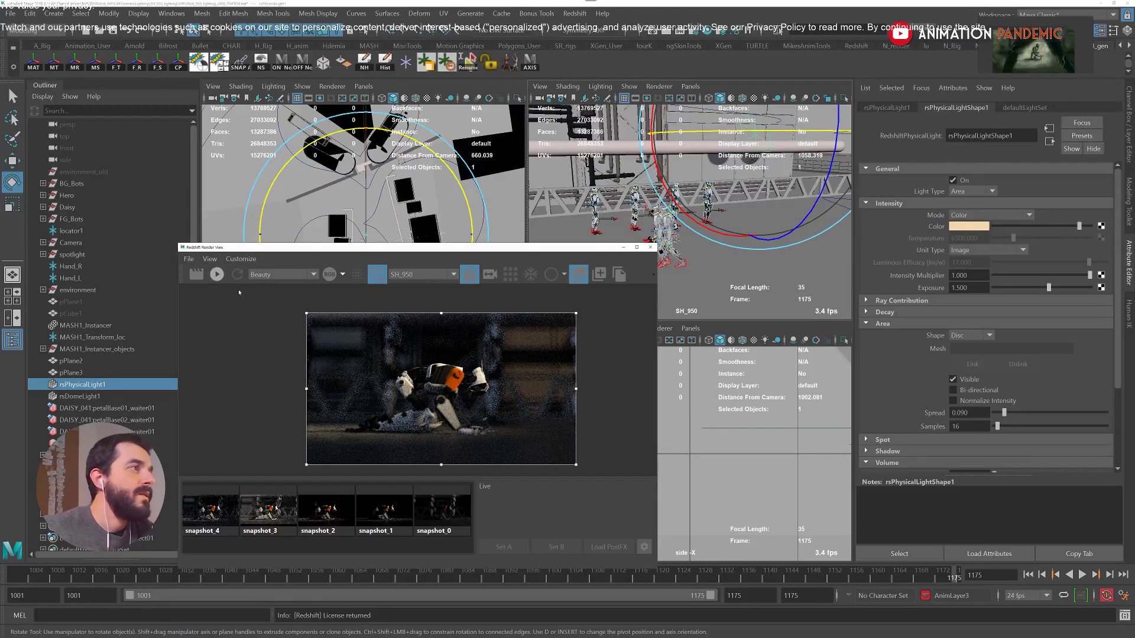
Adjust the colour of rsPhysicalLight1 within its warm orange range.
click(969, 226)
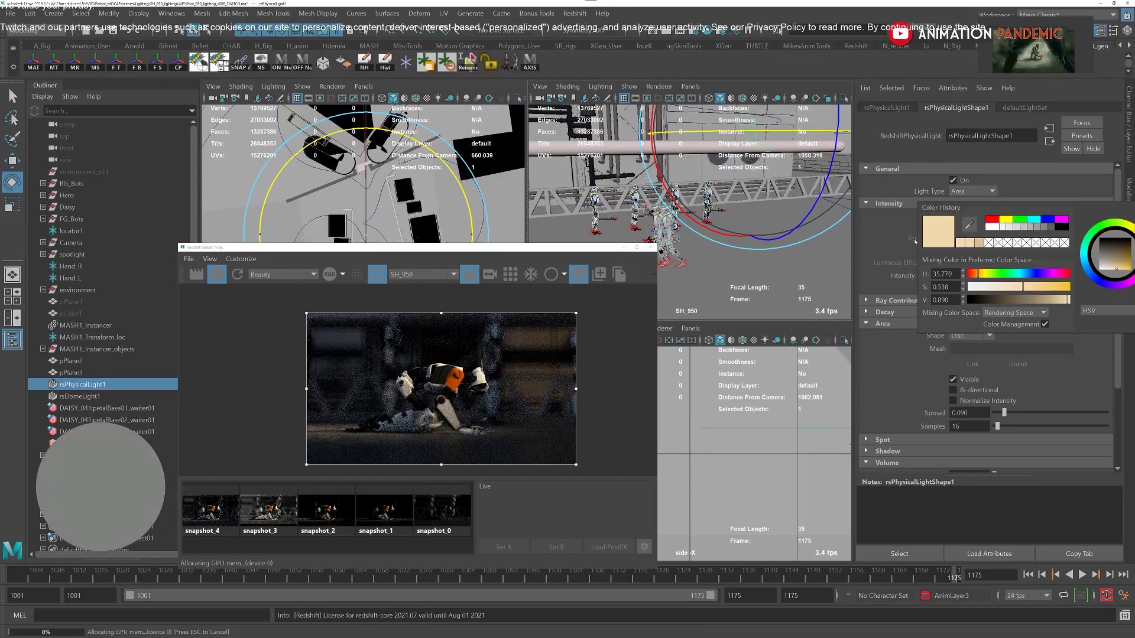
click(957, 227)
click(1117, 235)
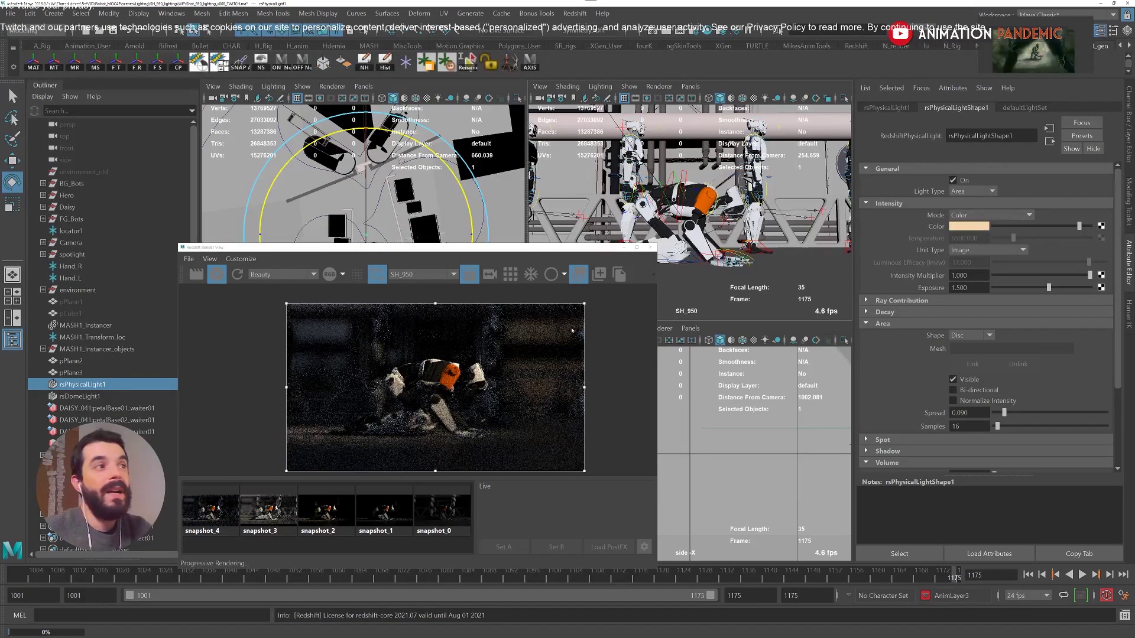
Stop the live render, keep it as a snapshot and compare it with snapshot_4.
click(578, 274)
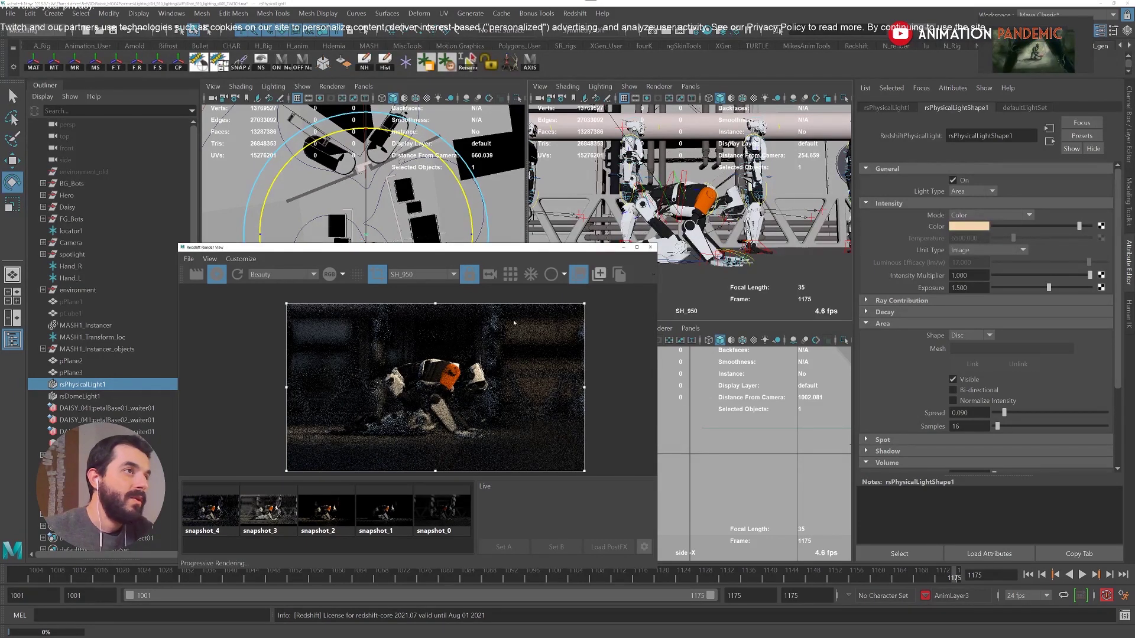
click(216, 274)
click(245, 521)
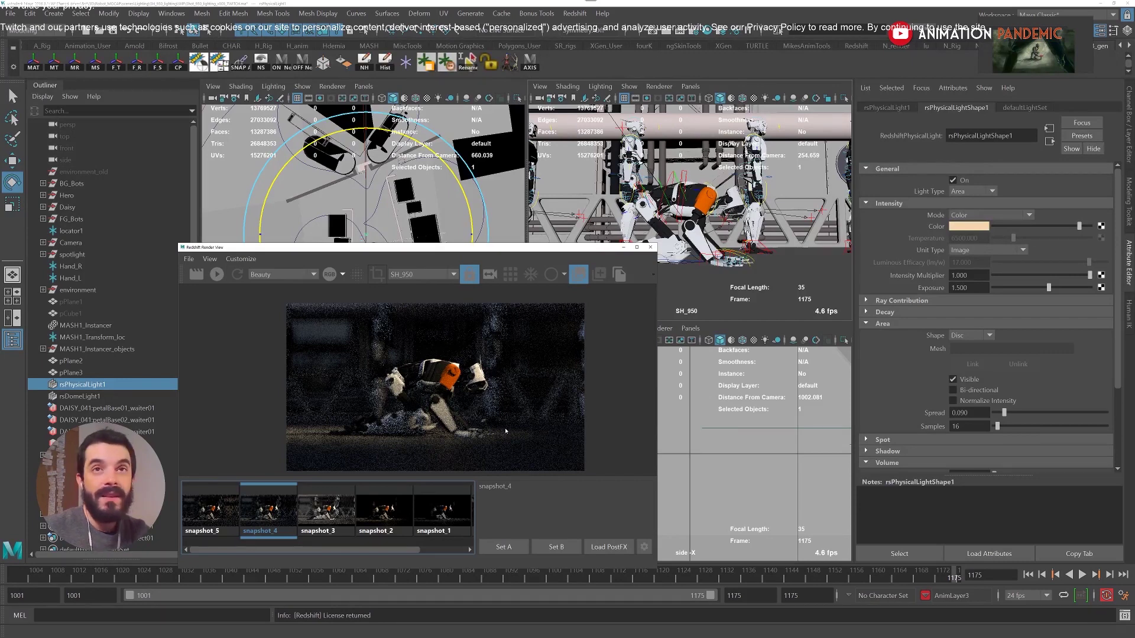
click(213, 517)
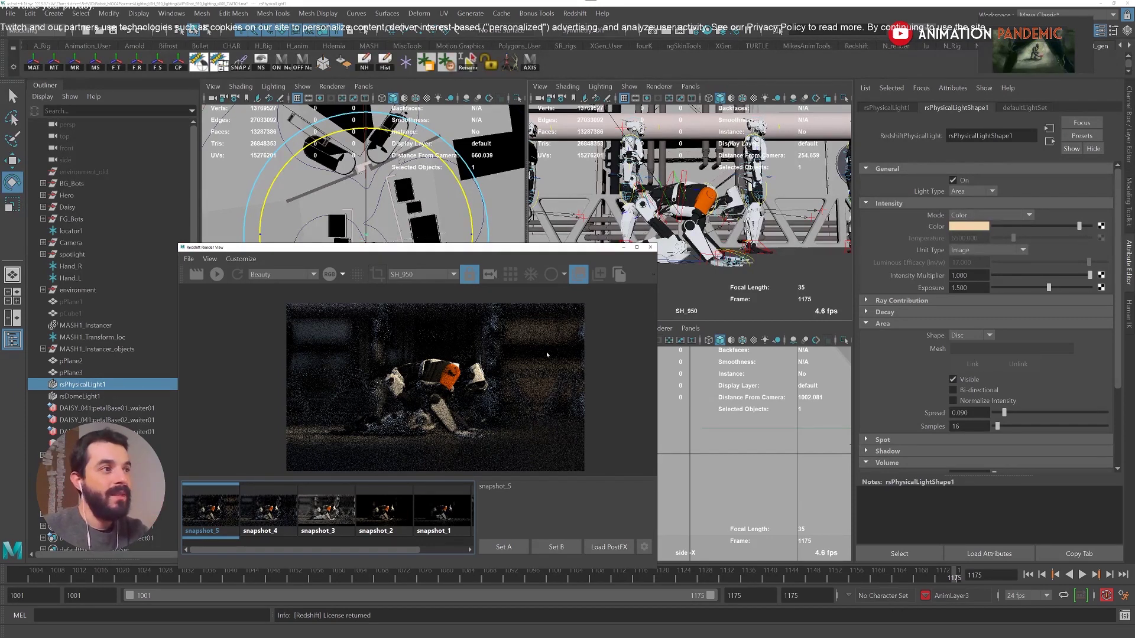
Examine the snapshot_5 render up close around the kneeling robot's hands and floor contact.
scroll(520, 386, up, 2)
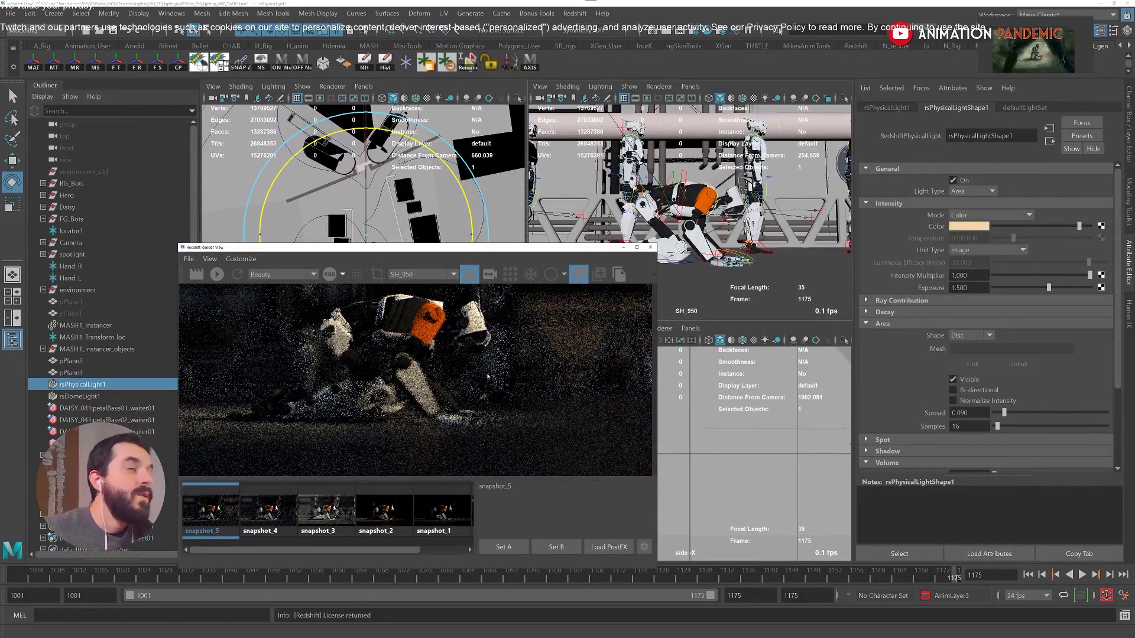
middle_drag(471, 367, 501, 382)
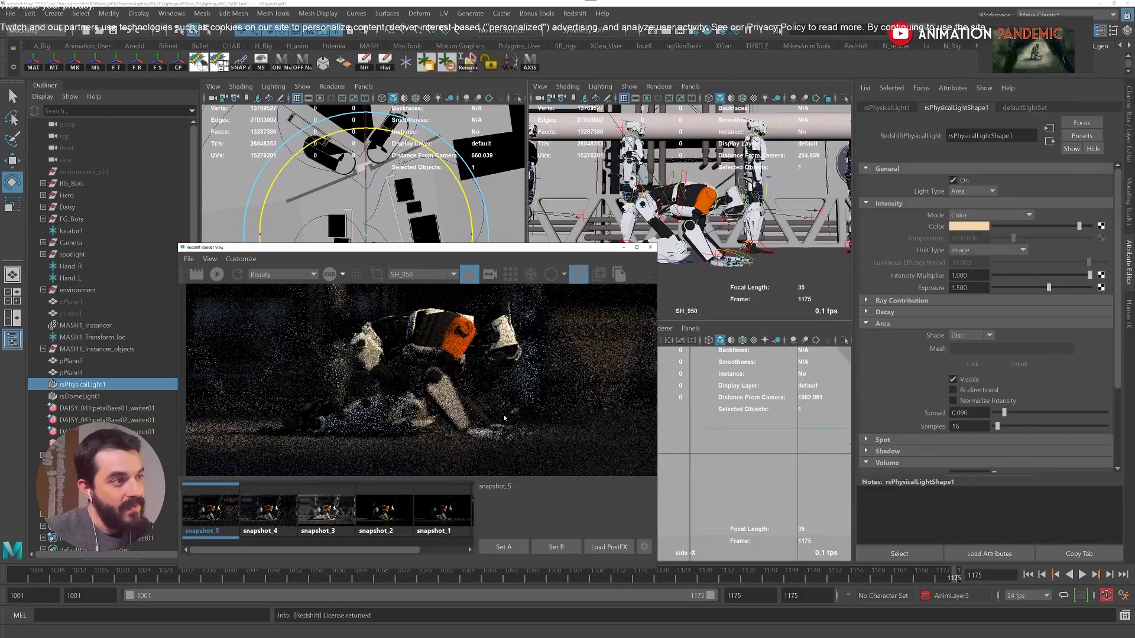
scroll(504, 418, up, 3)
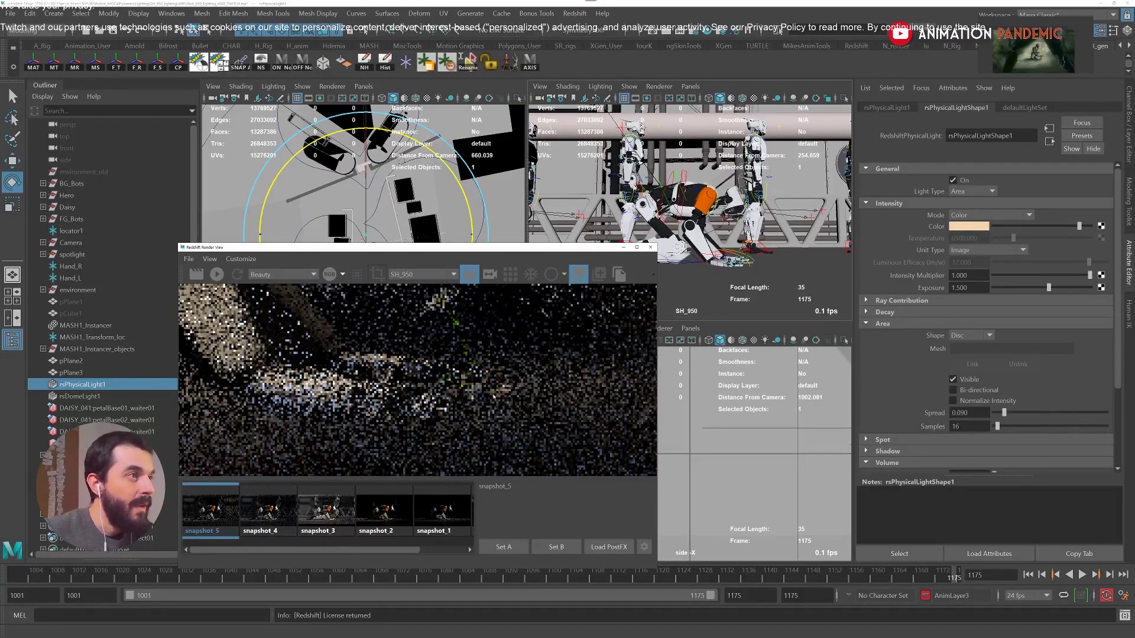
scroll(492, 394, down, 5)
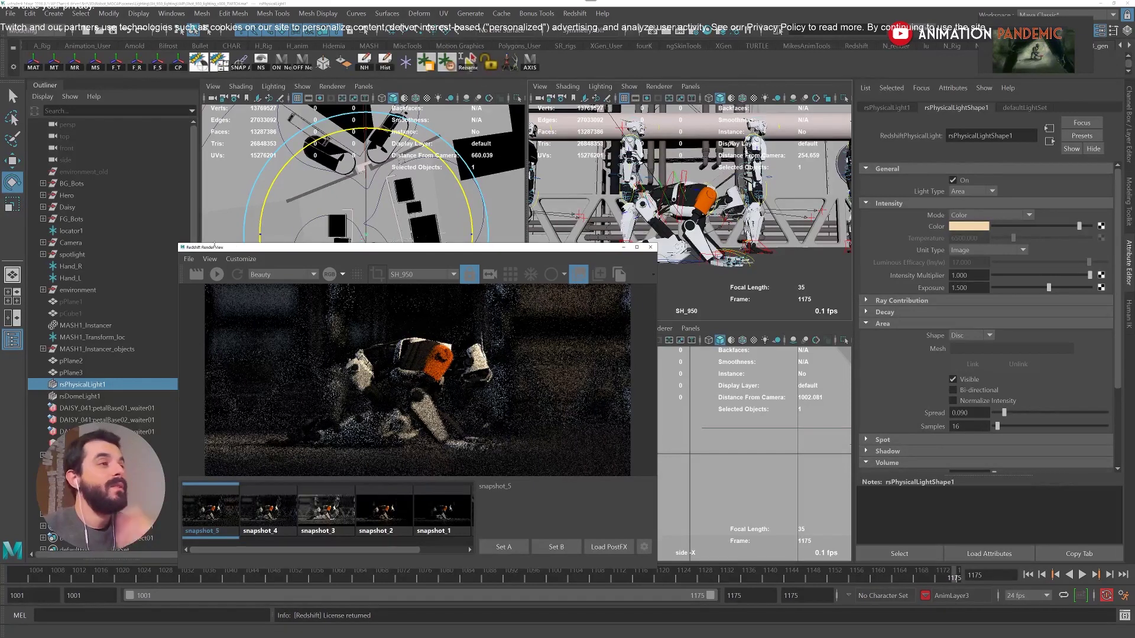
click(624, 247)
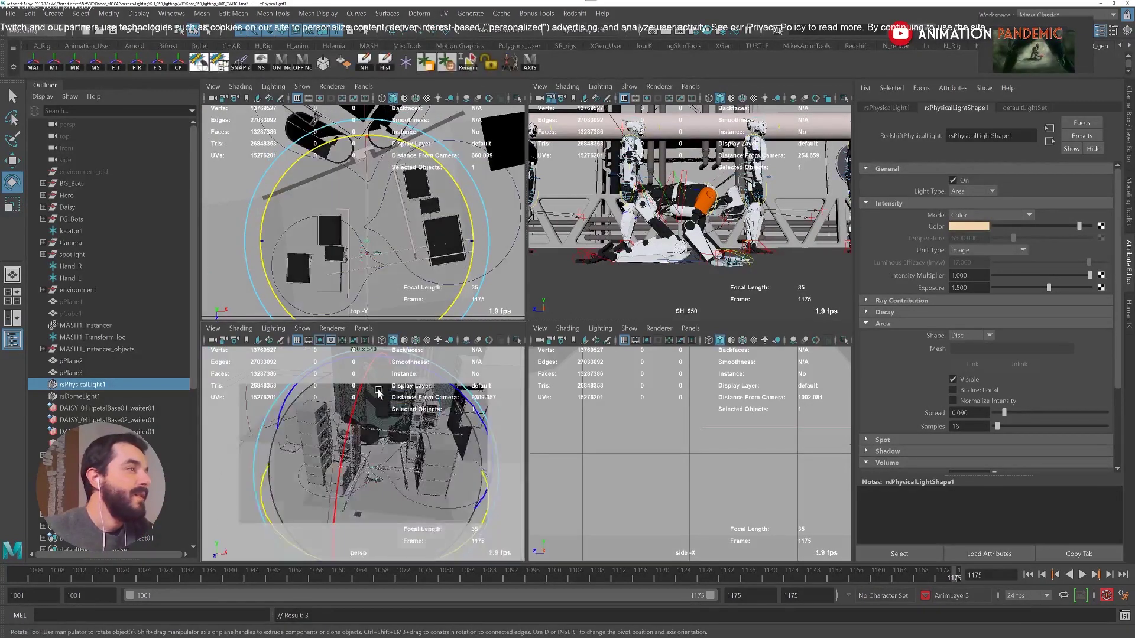
Turn off the resolution gate in the perspective view and recheck the kneeling robot's render.
alt+drag(378, 394, 294, 351)
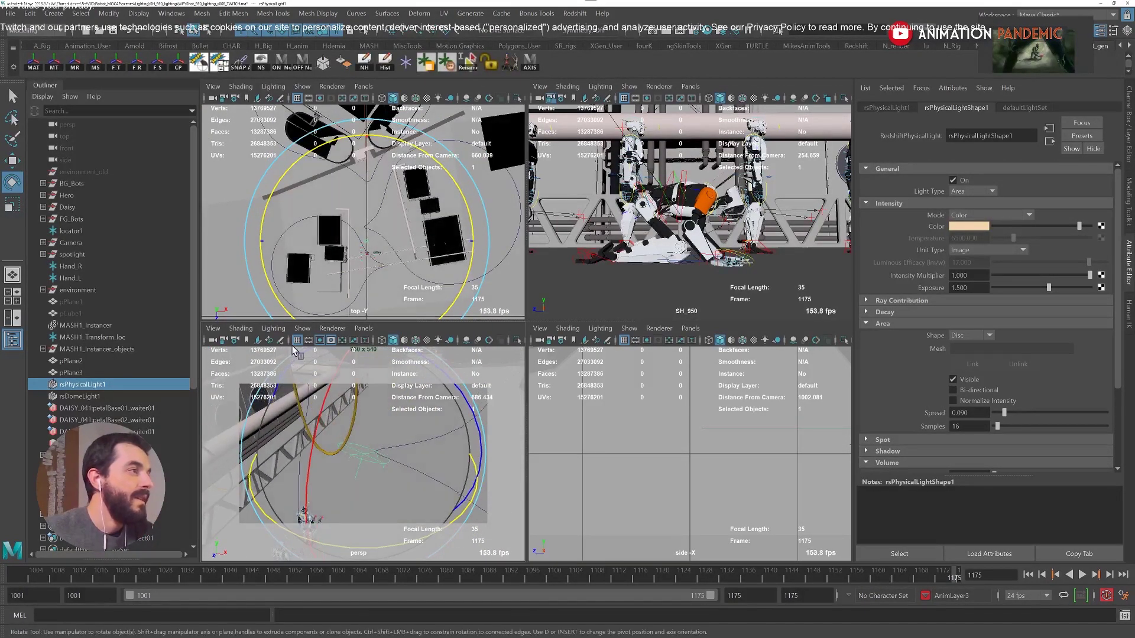
click(320, 340)
alt+drag(331, 467, 397, 402)
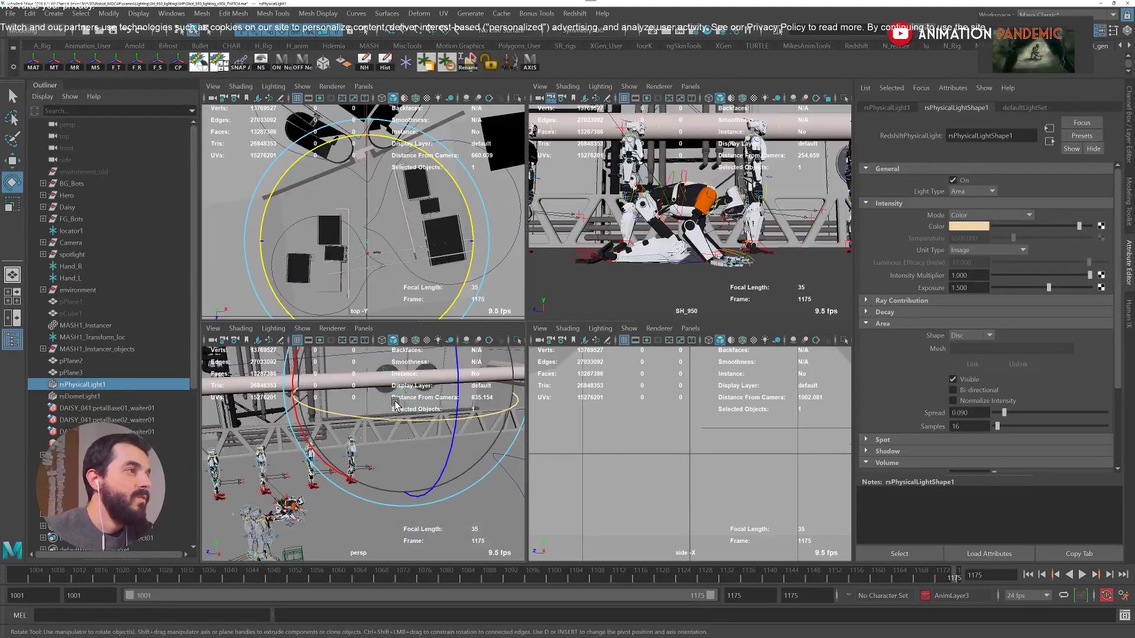
click(579, 13)
click(584, 37)
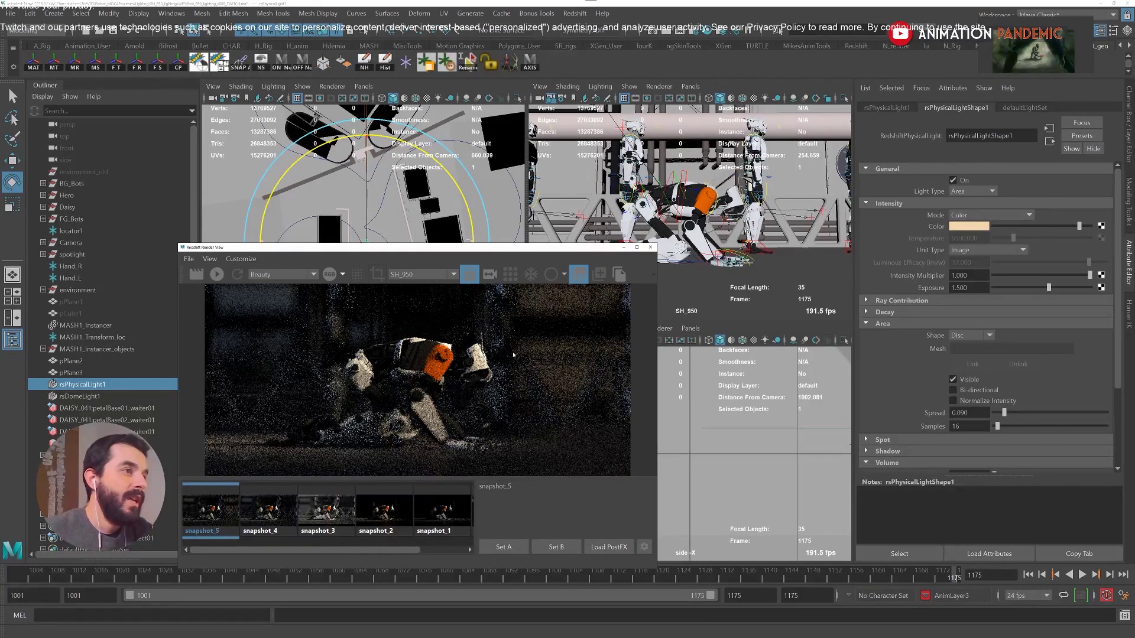
click(624, 247)
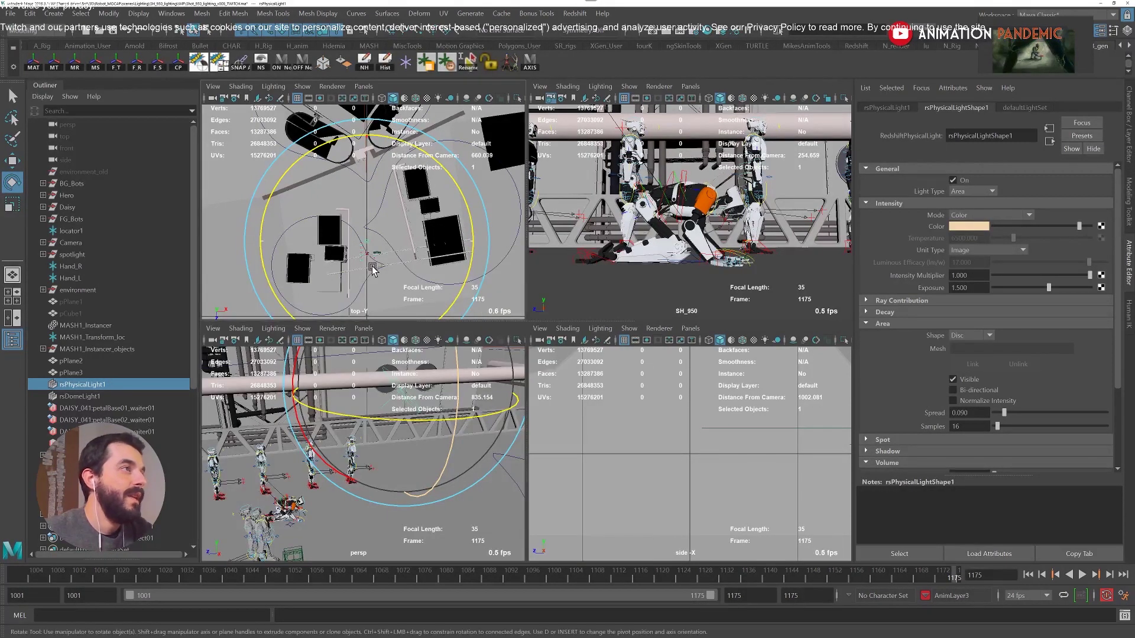
Duplicate rsPhysicalLight1 and move the copy just in front of the kneeling robot's hands.
key(ctrl+d)
mouse_move(392, 462)
alt+mouse_down()
mouse_move(403, 468)
mouse_move(409, 452)
alt+mouse_up()
key(w)
key(f)
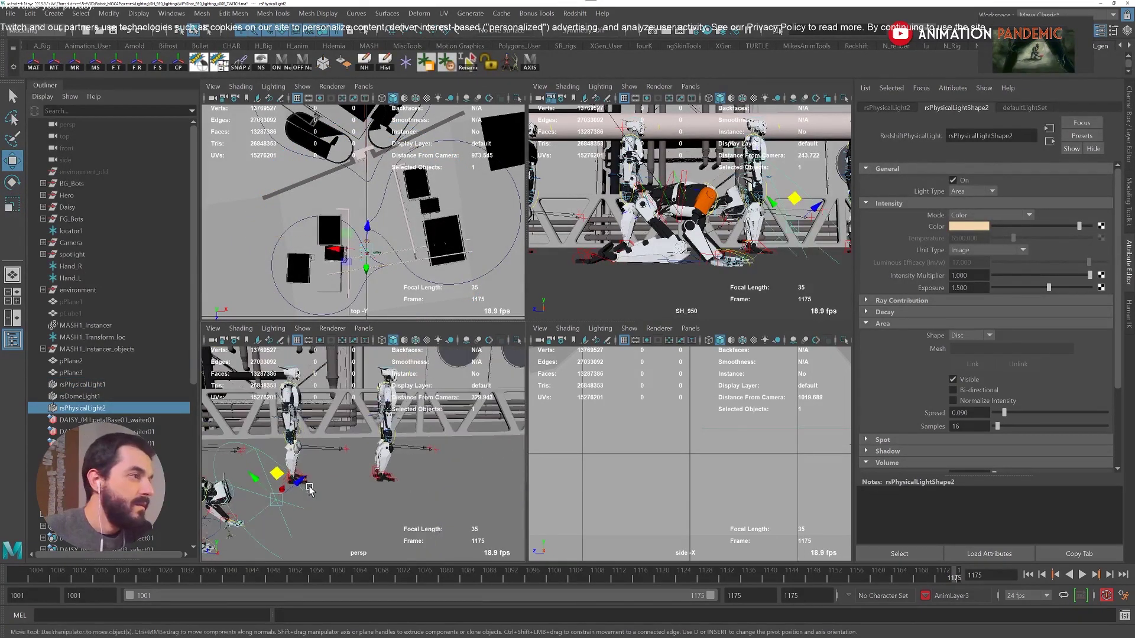
key(f)
mouse_move(368, 431)
mouse_down()
mouse_move(357, 427)
mouse_move(376, 428)
mouse_up()
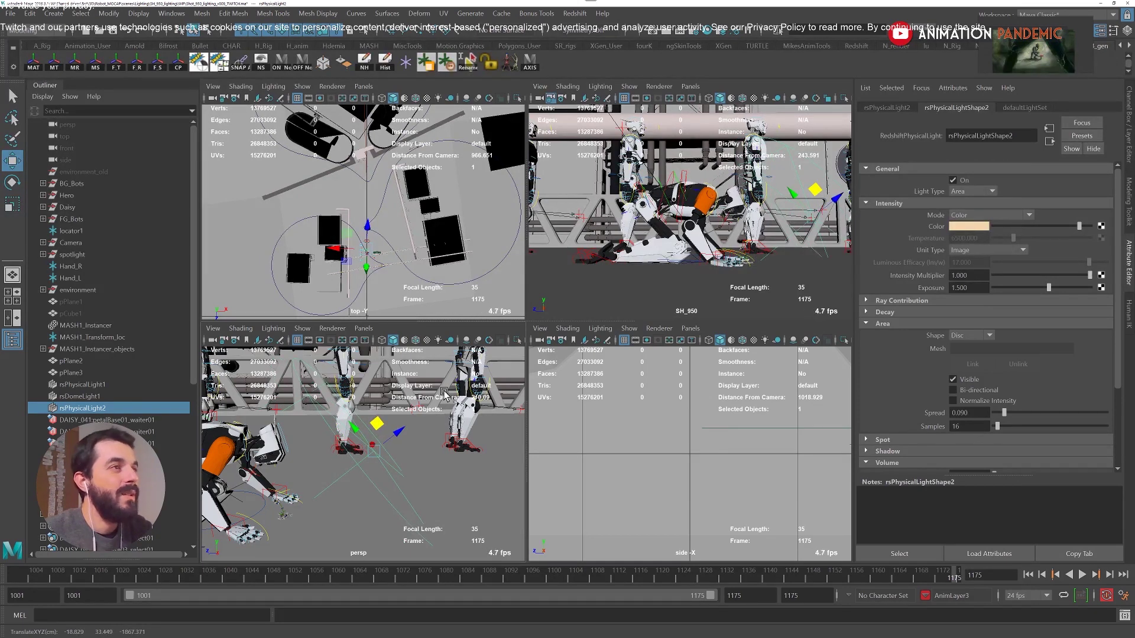
Review the rendered snapshot for the dark areas in front of and beneath the kneeling robot.
click(574, 13)
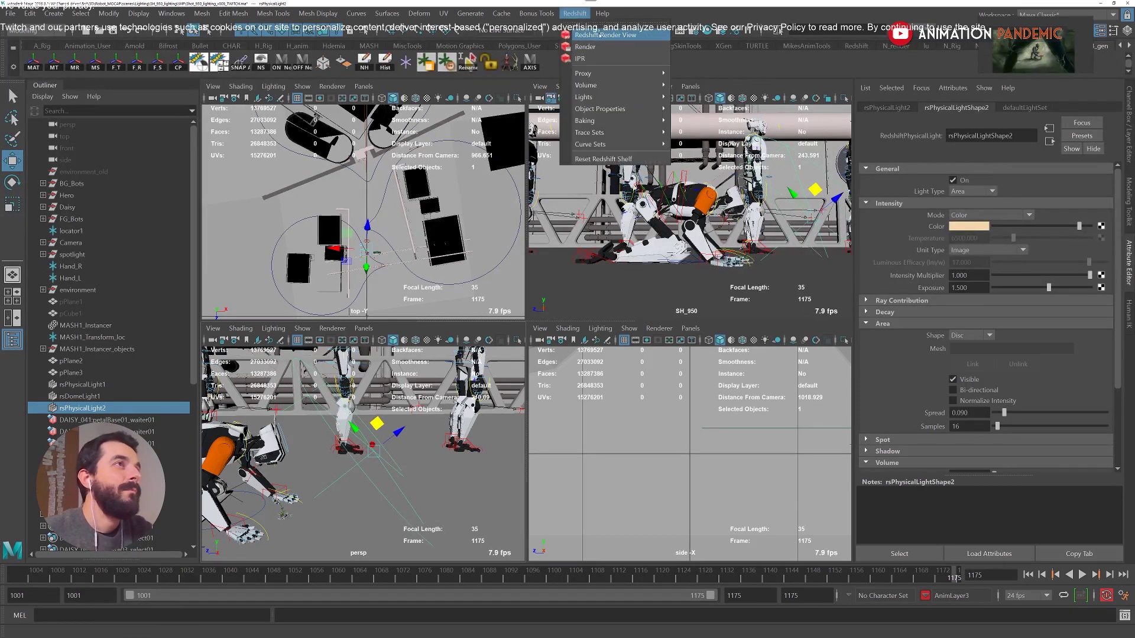
click(597, 34)
scroll(406, 459, up, 3)
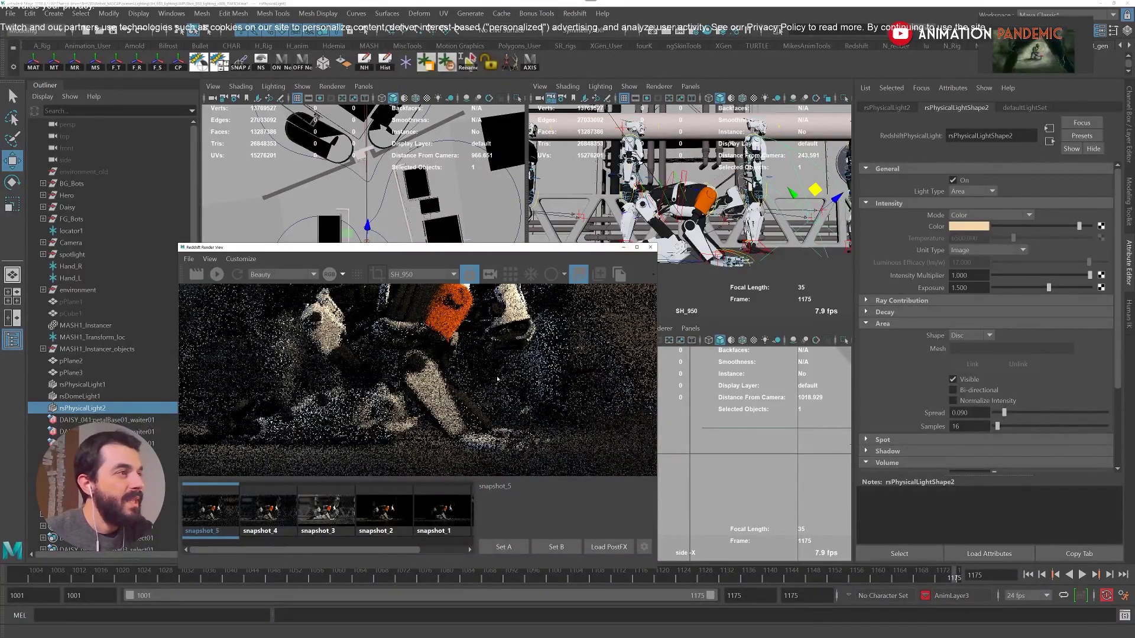
scroll(442, 369, down, 2)
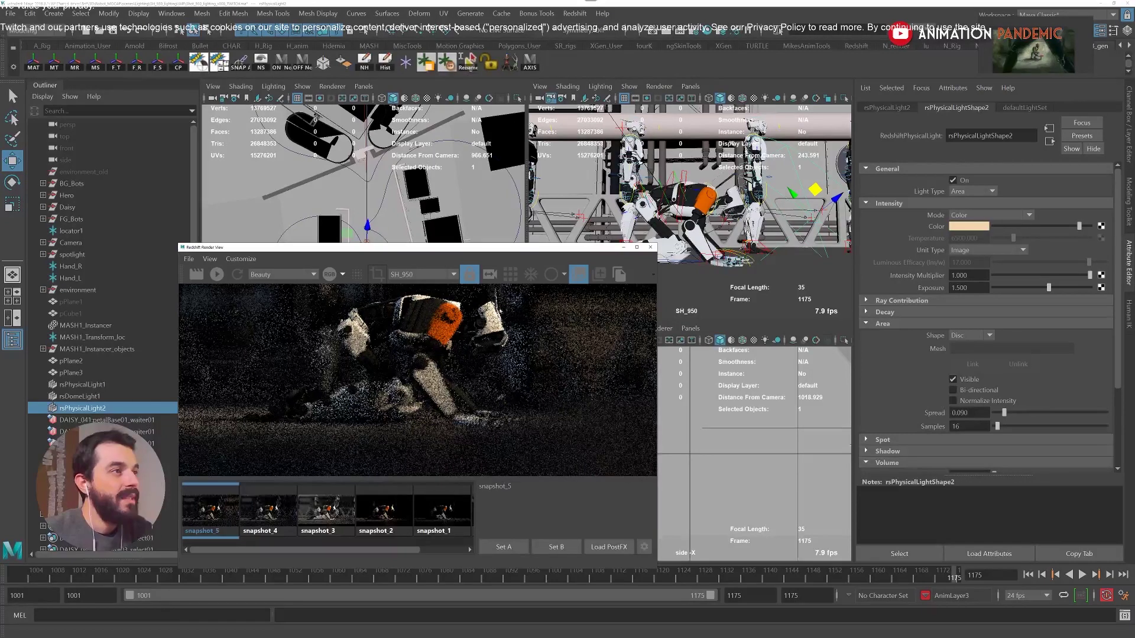
click(622, 247)
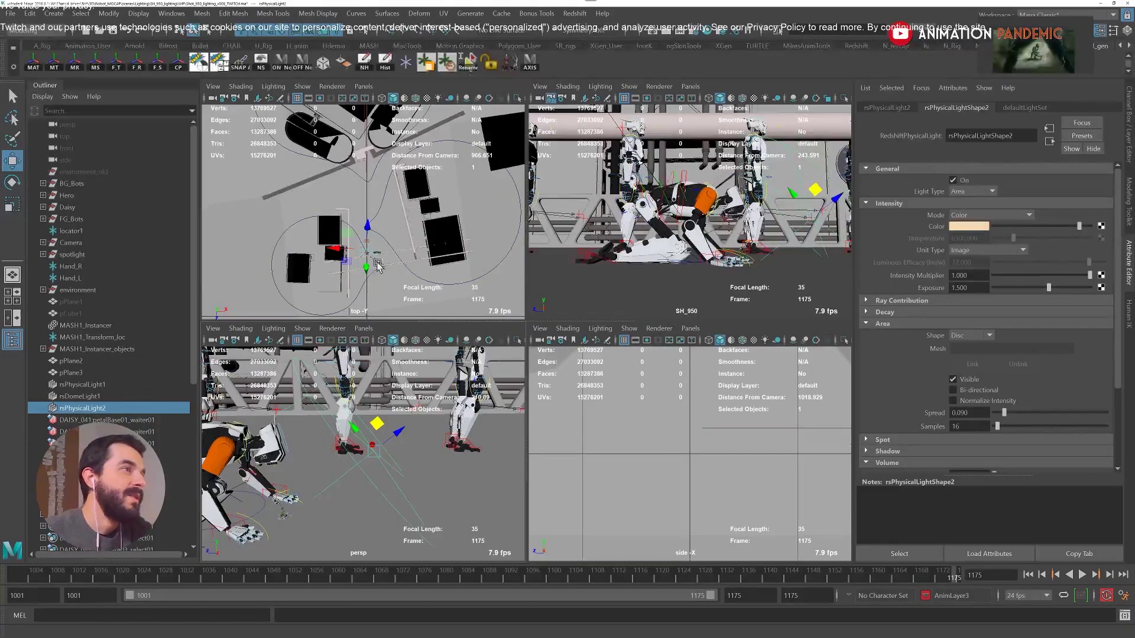
Set the duplicated light's area shape to Rectangle and rotate it towards the kneeling robot.
click(972, 335)
click(968, 347)
scroll(379, 452, down, 5)
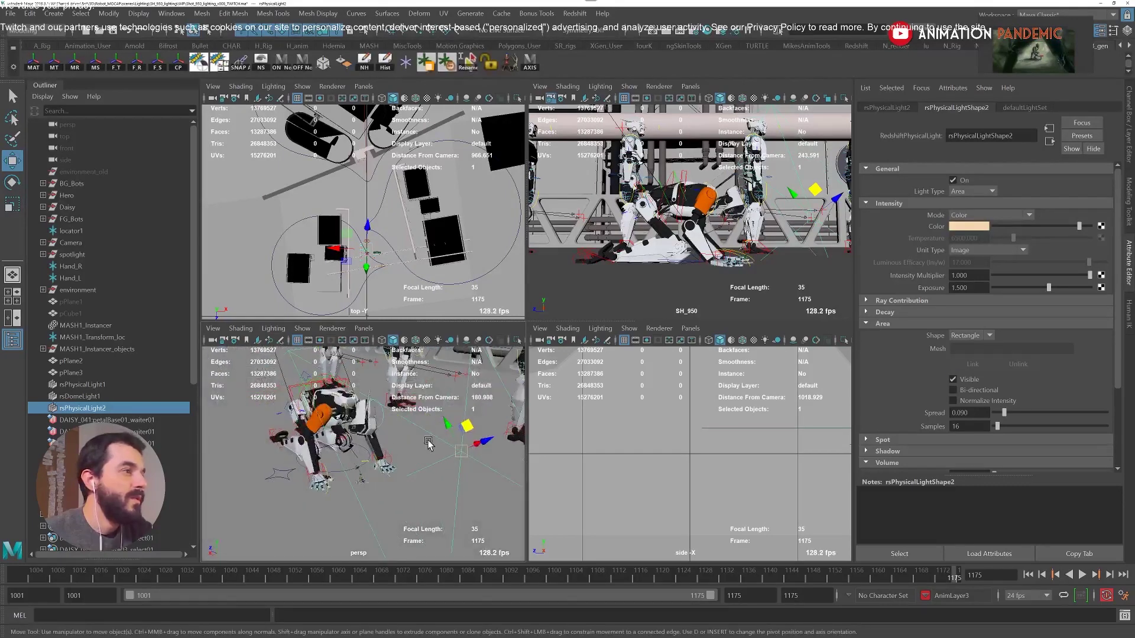
key(r)
key(e)
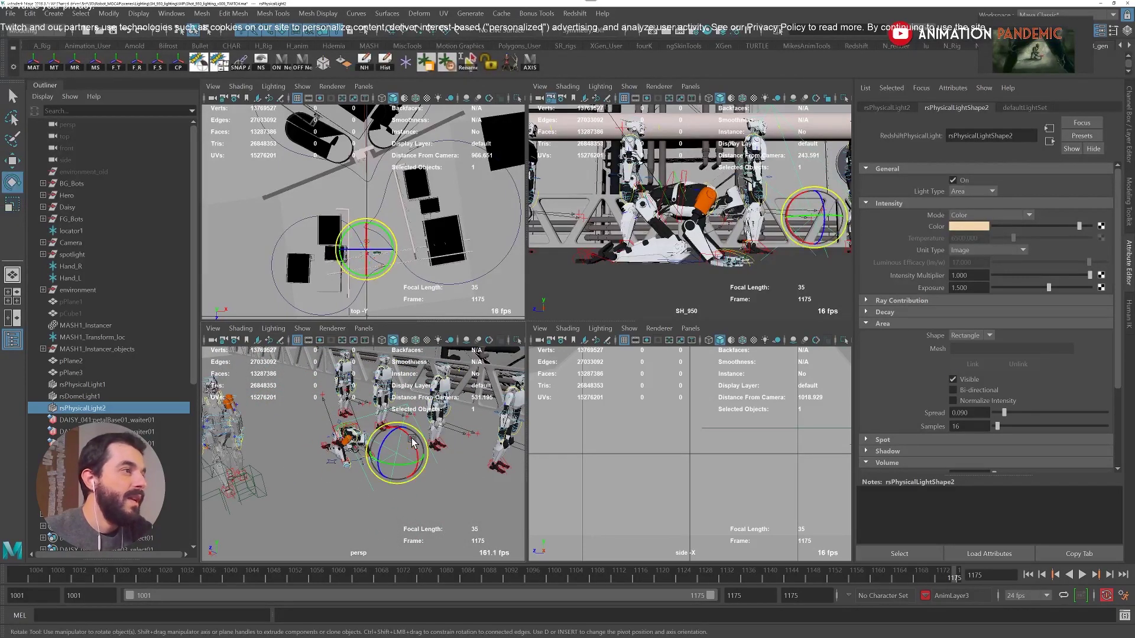
drag(414, 442, 417, 456)
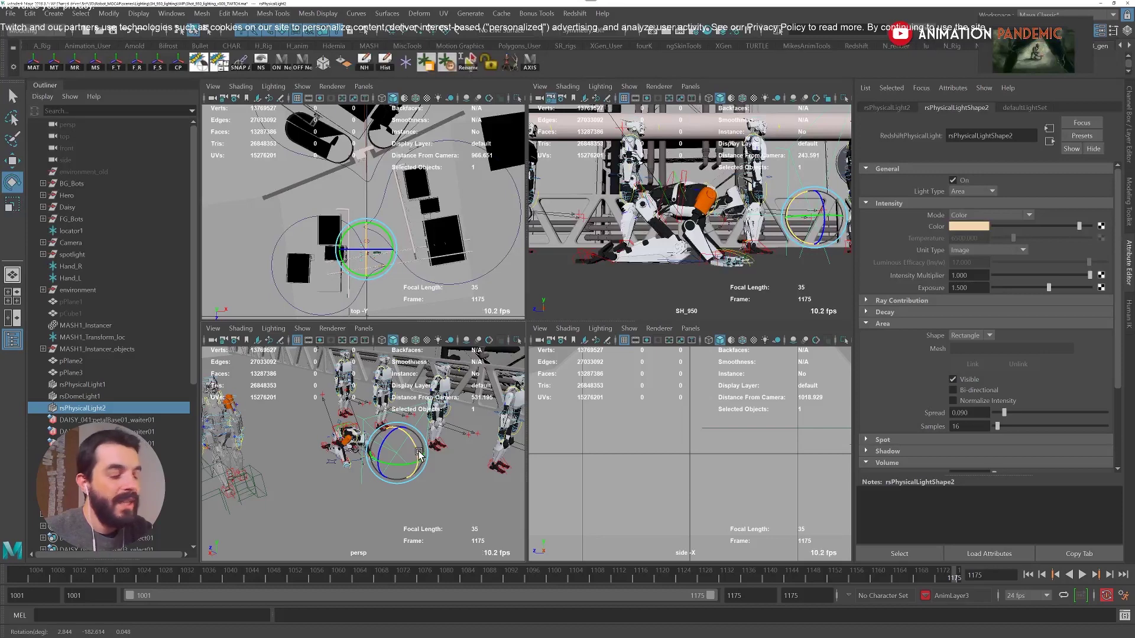
Enlarge the rectangular light and reposition it upright on the floor in front of the kneeling robot.
key(r)
scroll(415, 450, up, 2)
scroll(415, 450, up, 5)
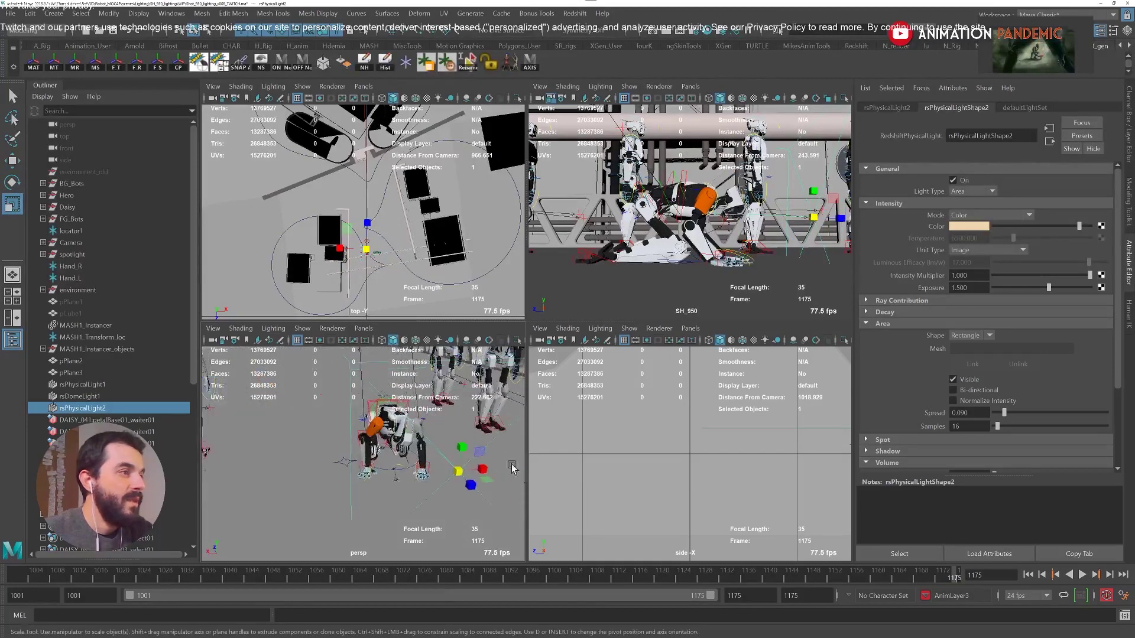
key(w)
drag(344, 477, 377, 446)
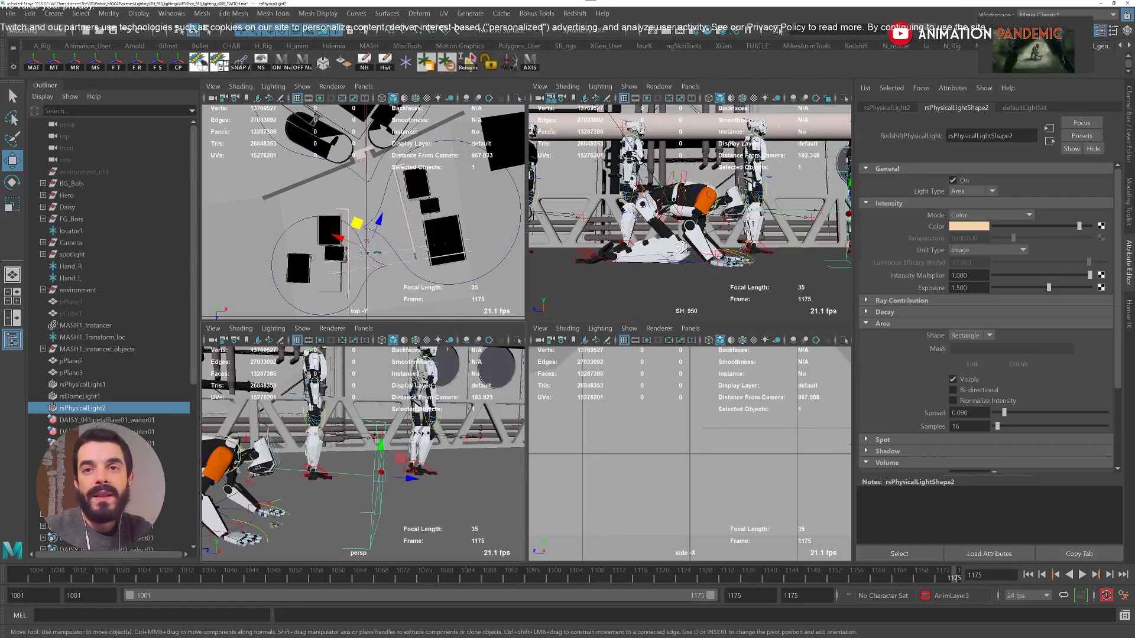
Switch to the web browser, look up images for "reflective panel photography", and return to Maya.
key(alt+Tab)
click(250, 59)
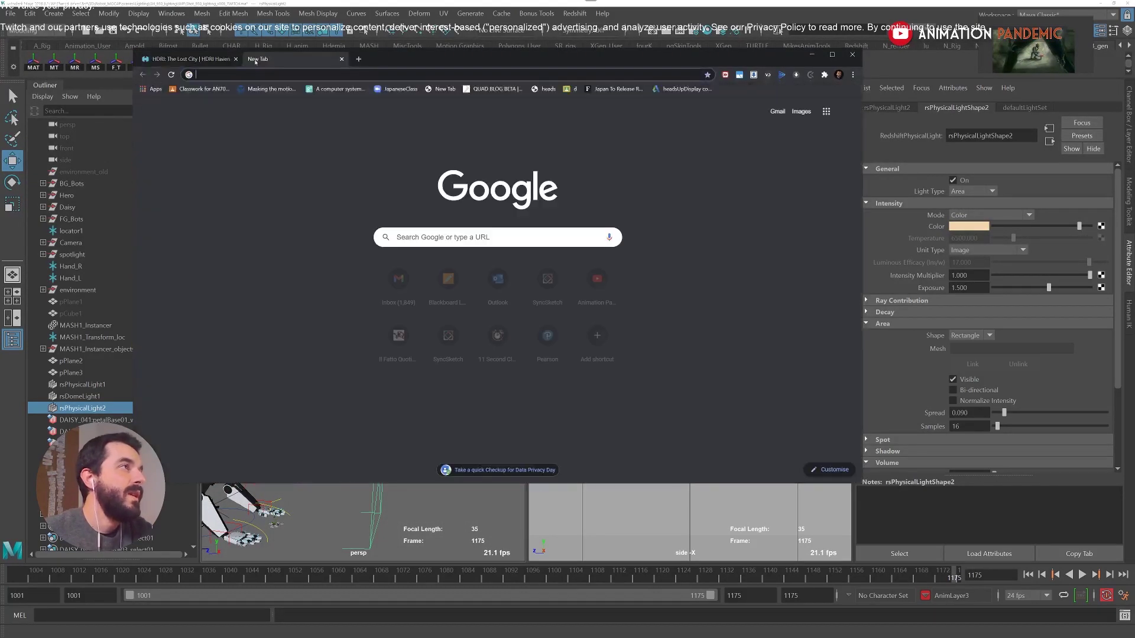
text(reflective panel photography)
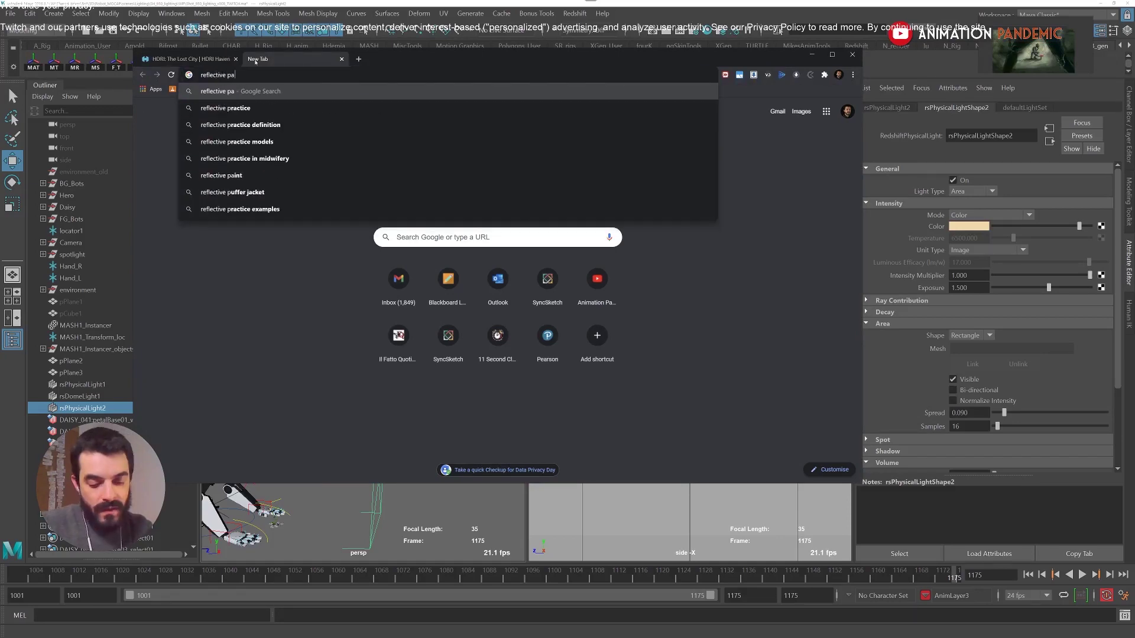
key(Return)
click(314, 132)
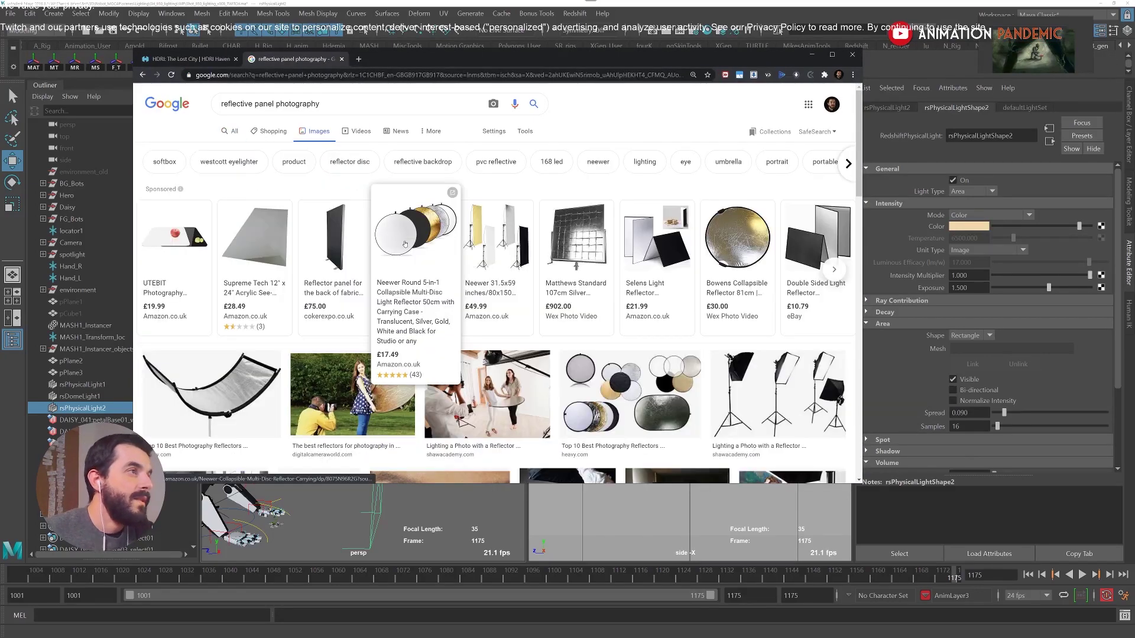
click(812, 54)
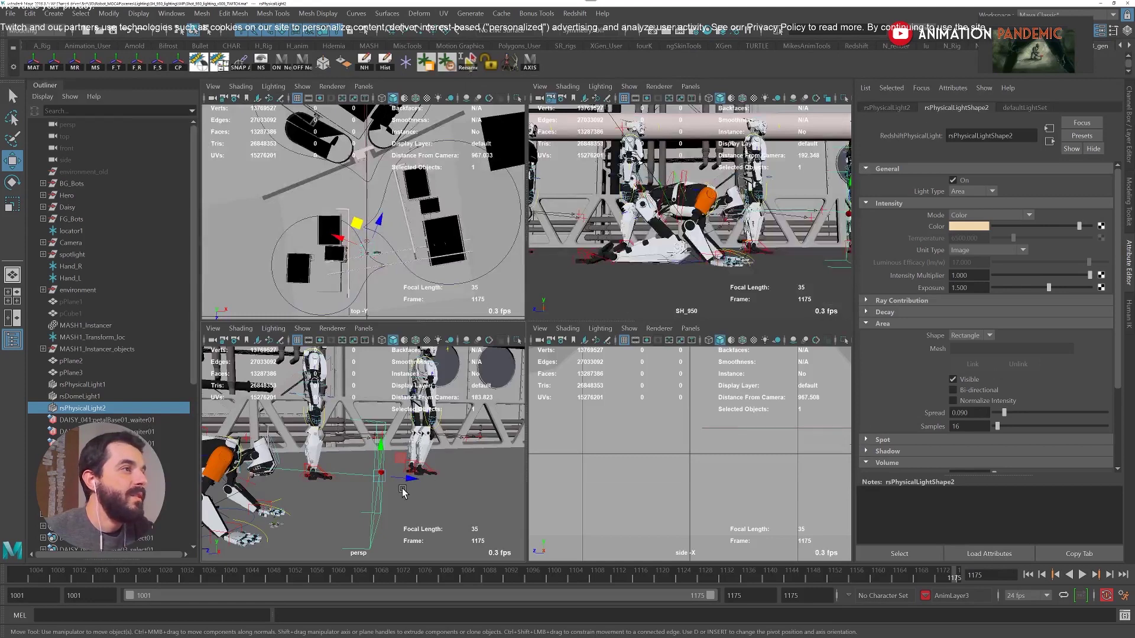
Refine the size and position of the rectangular light facing the kneeling robot.
alt+drag(408, 491, 464, 470)
key(r)
key(w)
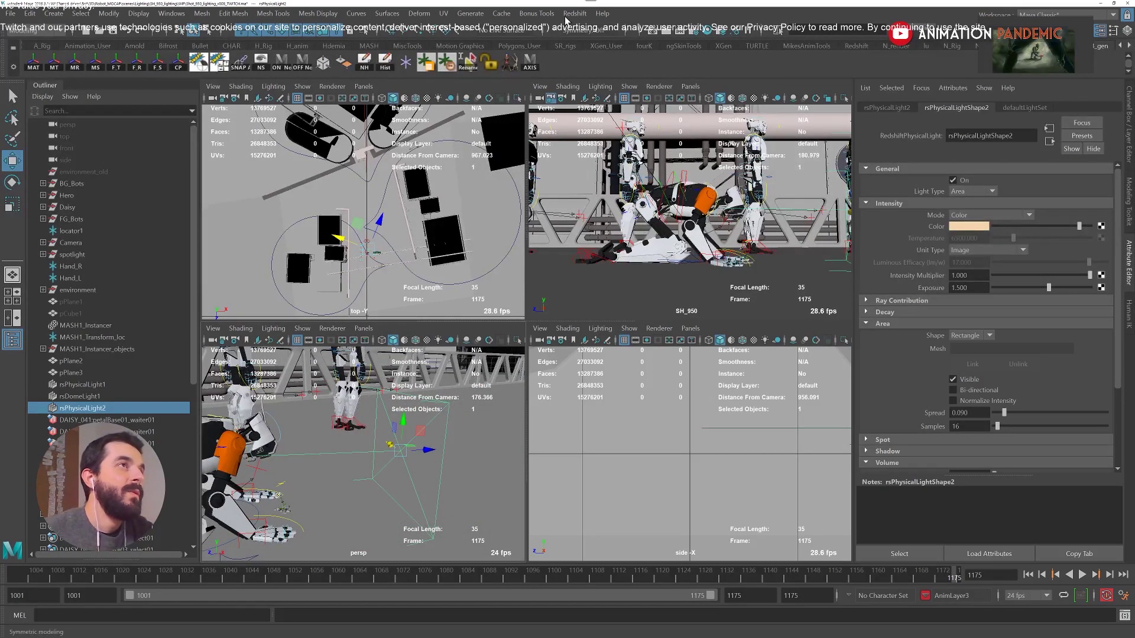
Start a live Redshift render of camera SH_950 and hide the snapshot strip.
click(574, 13)
click(582, 46)
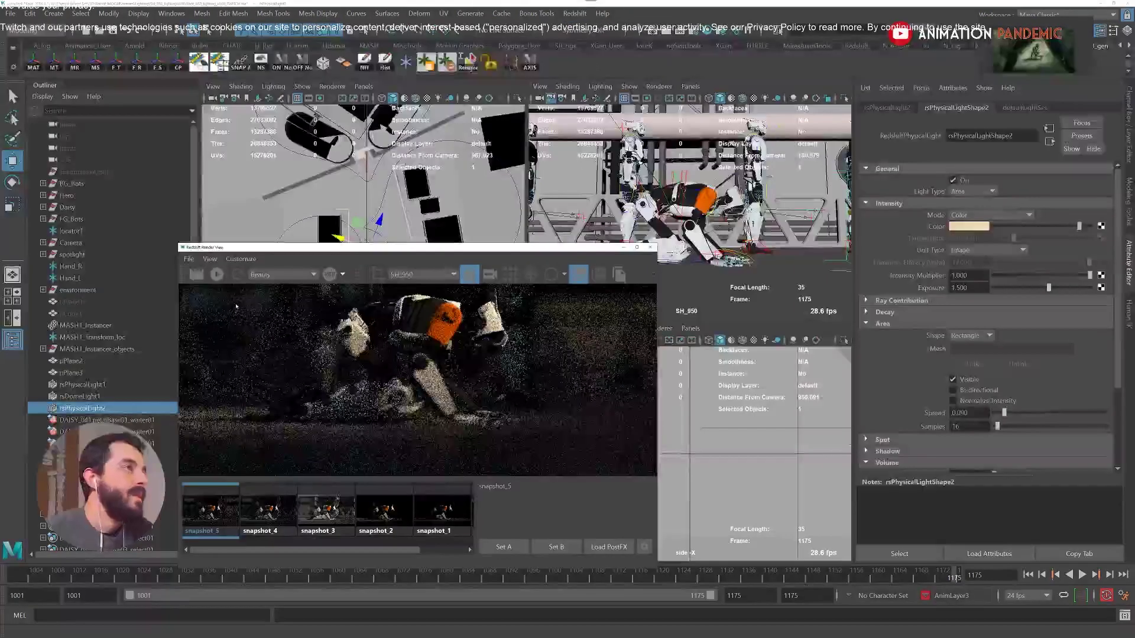
click(217, 274)
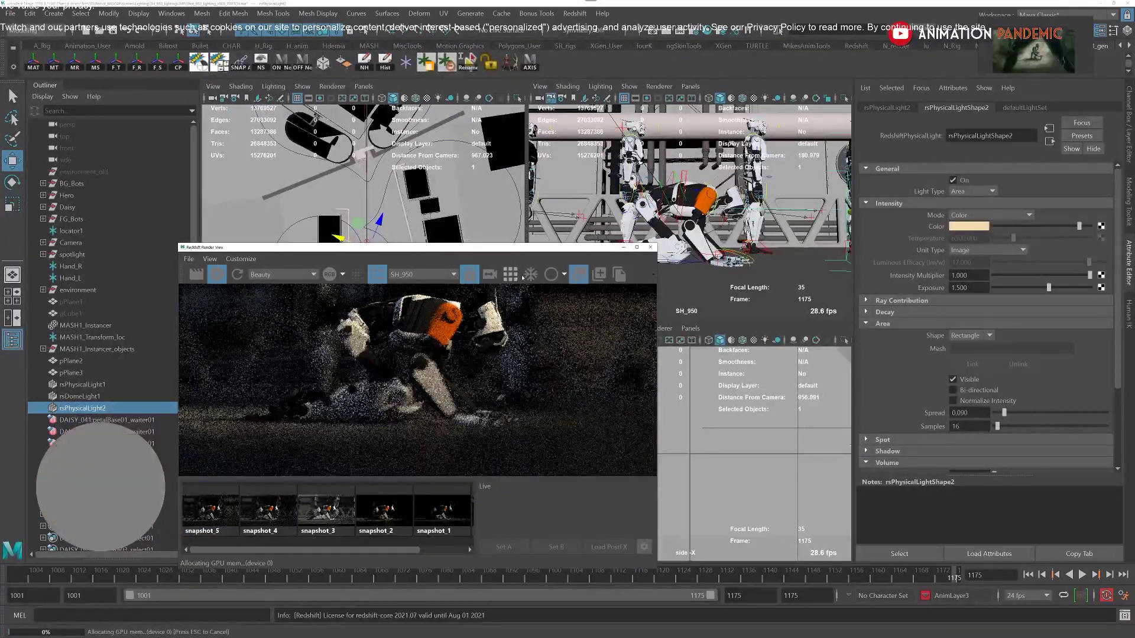
click(578, 274)
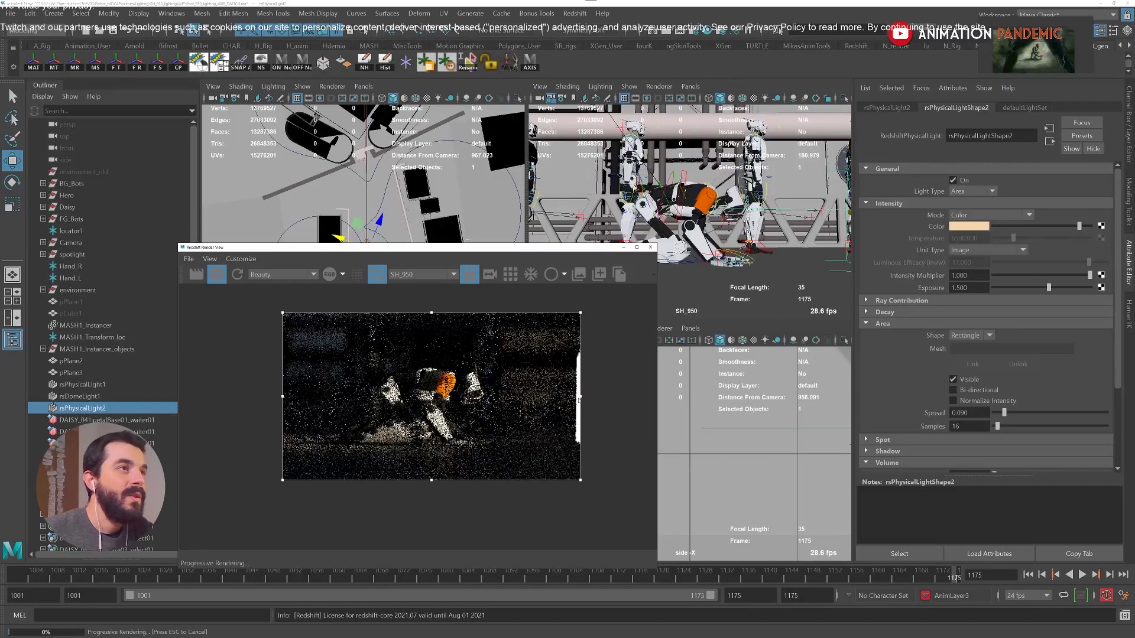
Make rsPhysicalLight2 invisible and shrink the render region to exclude the frame's right and lower edges.
click(953, 379)
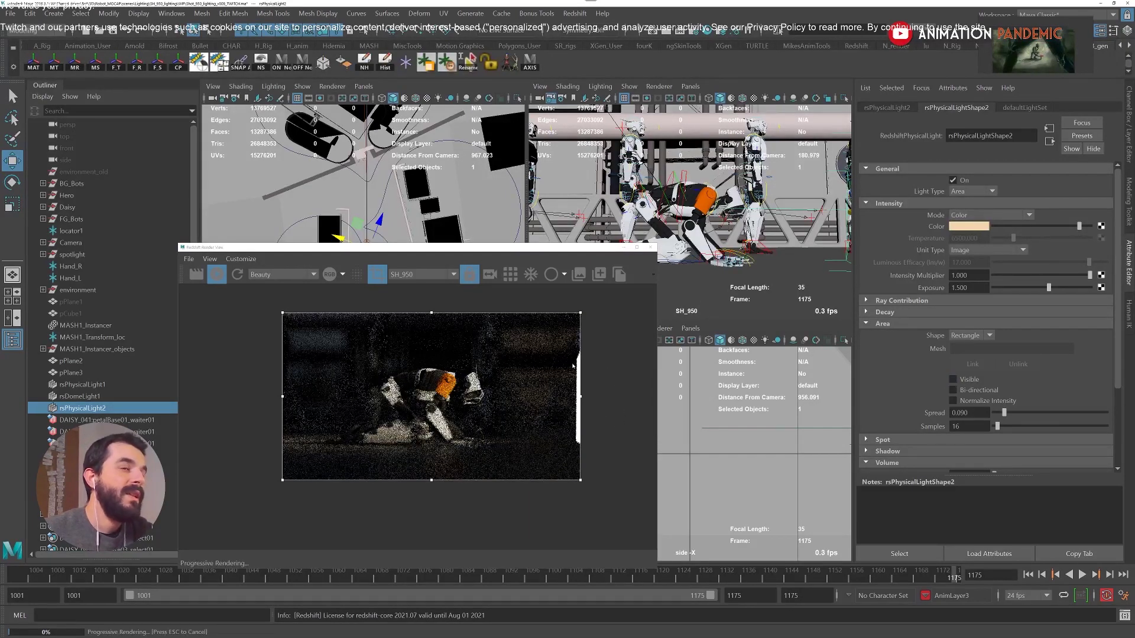
drag(581, 480, 535, 461)
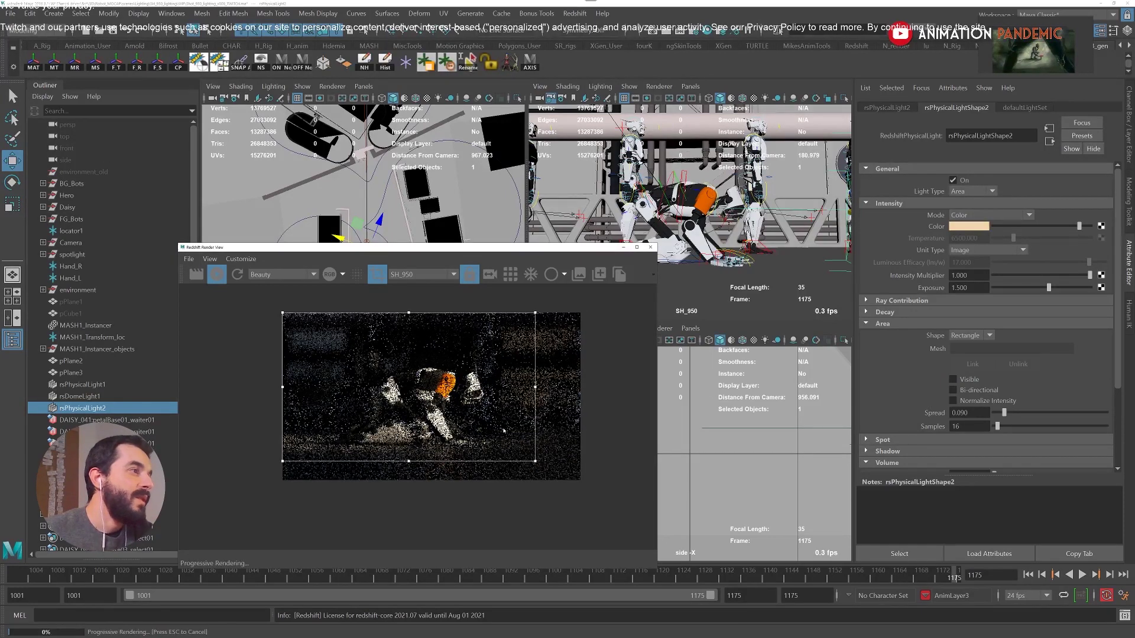
Lower the render region's top edge closer to the kneeling robot, store a snapshot of the live render, and reposition the render window.
drag(402, 312, 401, 347)
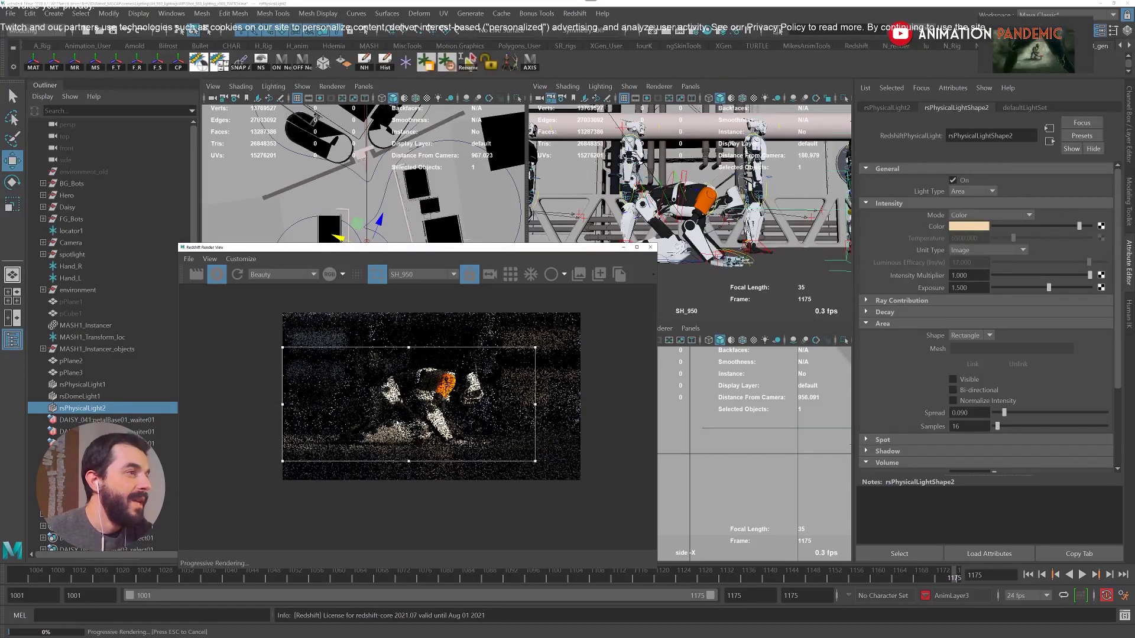
scroll(397, 422, up, 1)
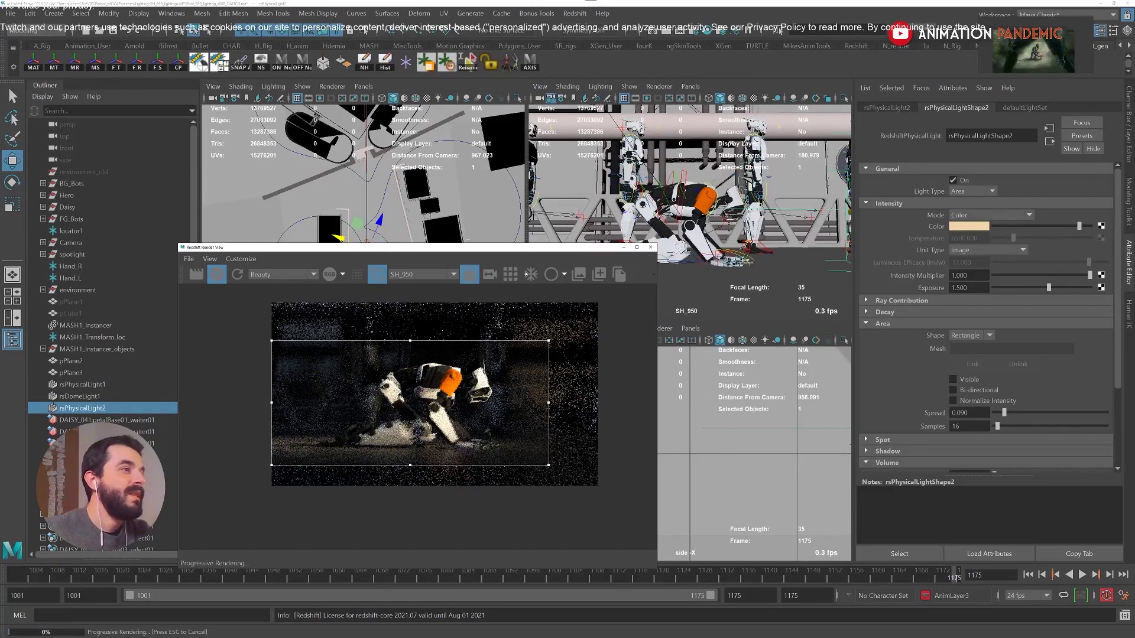
click(599, 274)
drag(447, 247, 452, 190)
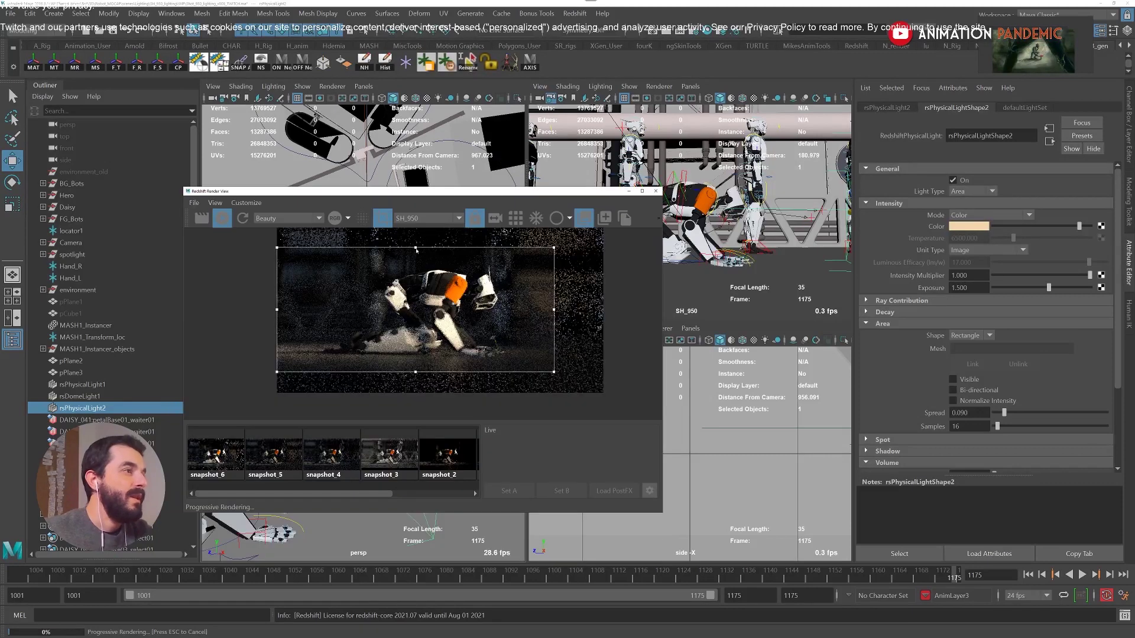
Compare snapshot_5 with snapshot_6 by switching between them to judge the fill light's effect on the robot.
click(258, 467)
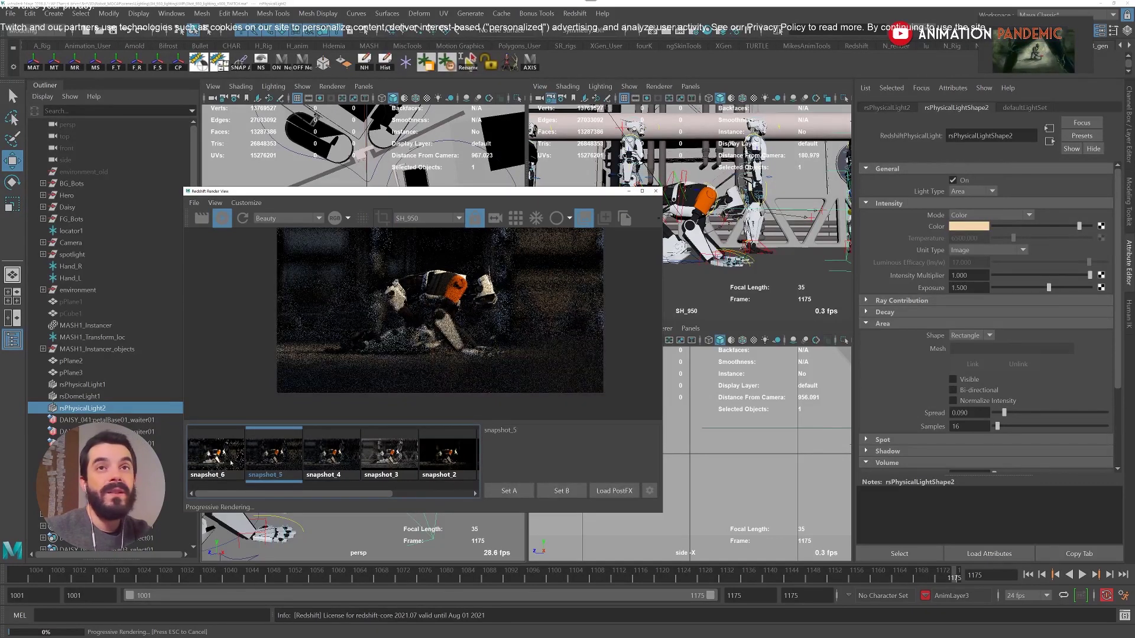
click(231, 462)
click(289, 463)
click(224, 465)
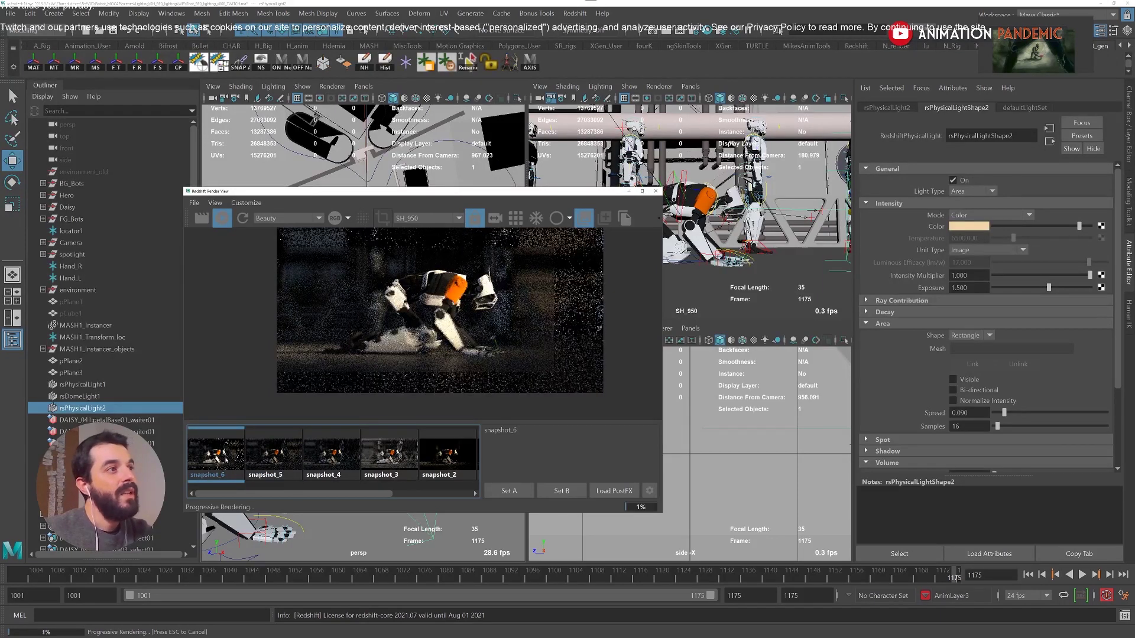
click(248, 464)
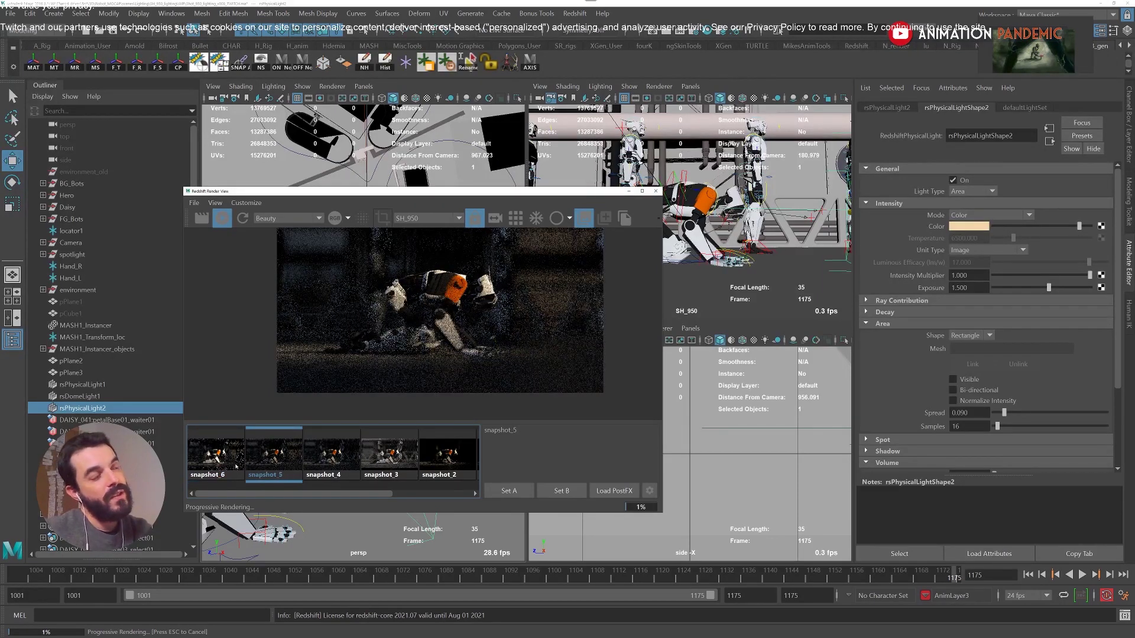
click(236, 466)
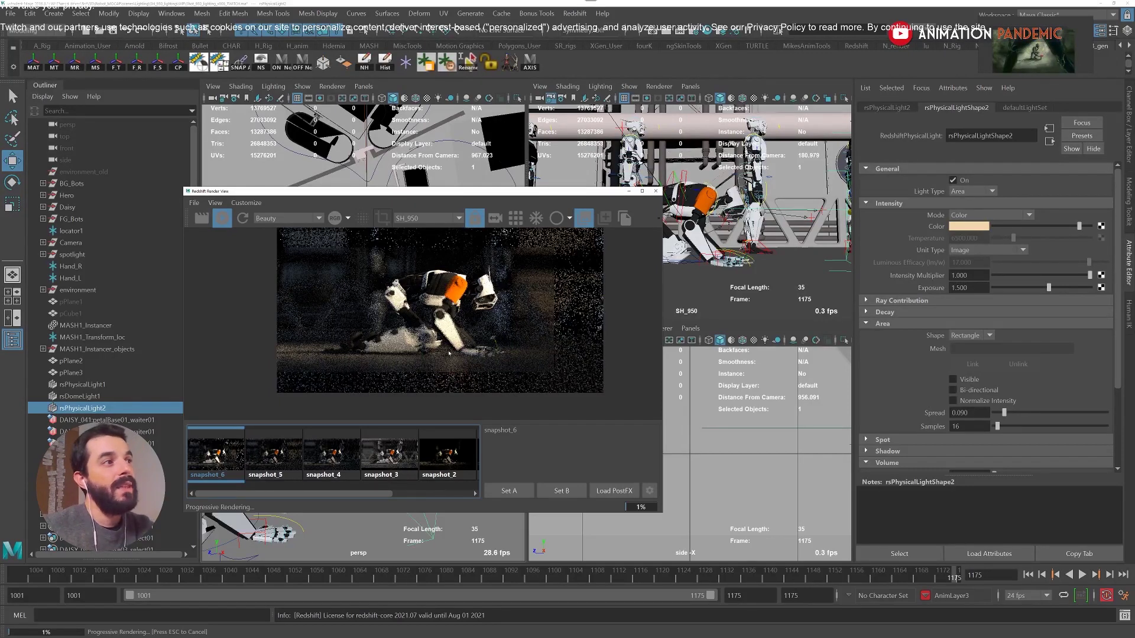
Set rsPhysicalLight2's exposure to 1 and its spread to 0.1.
drag(556, 192, 493, 267)
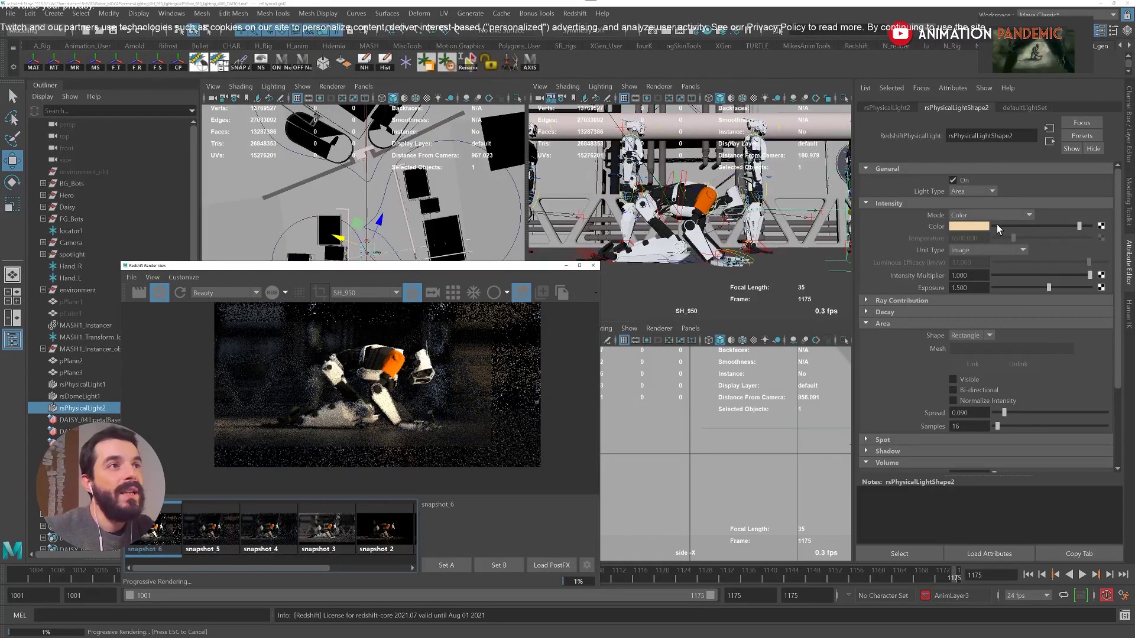
click(957, 288)
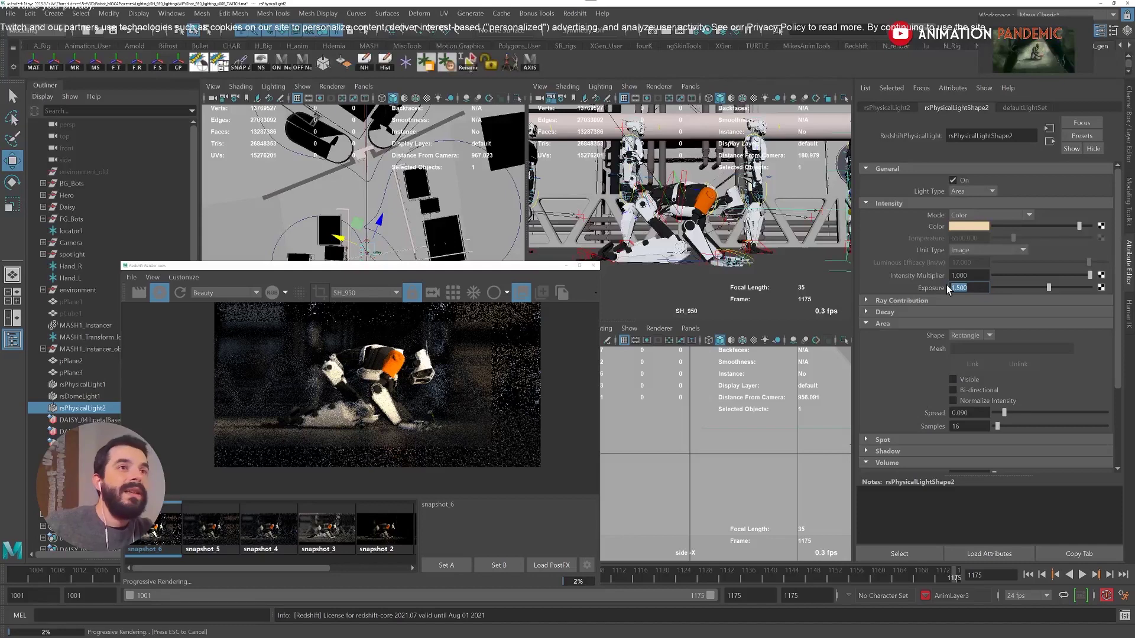
text(1)
key(Return)
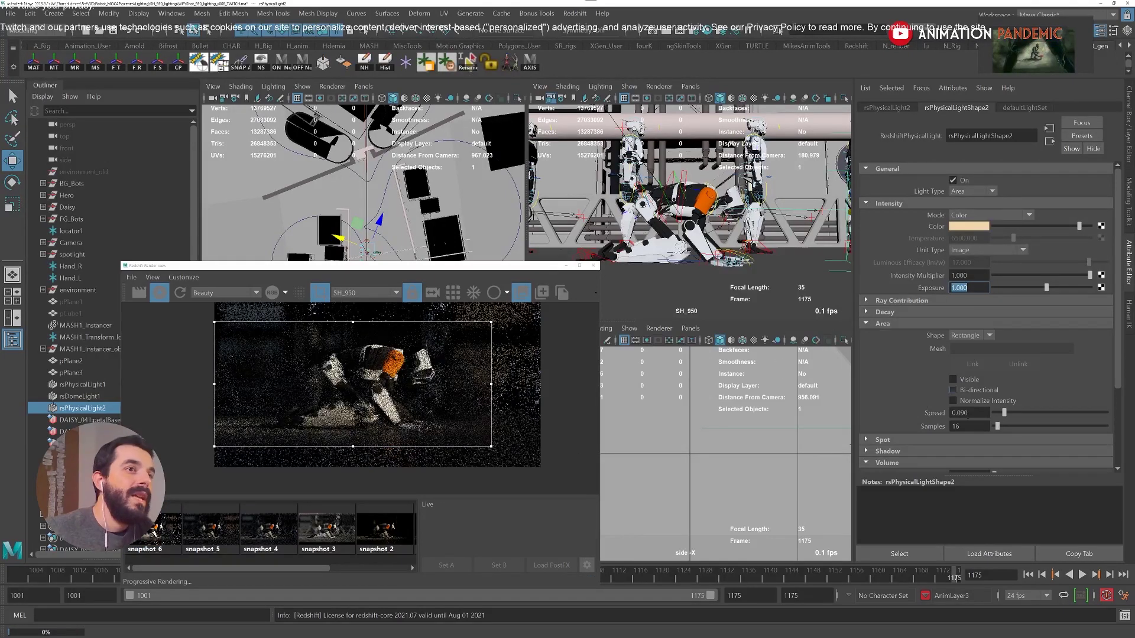
drag(969, 413, 964, 413)
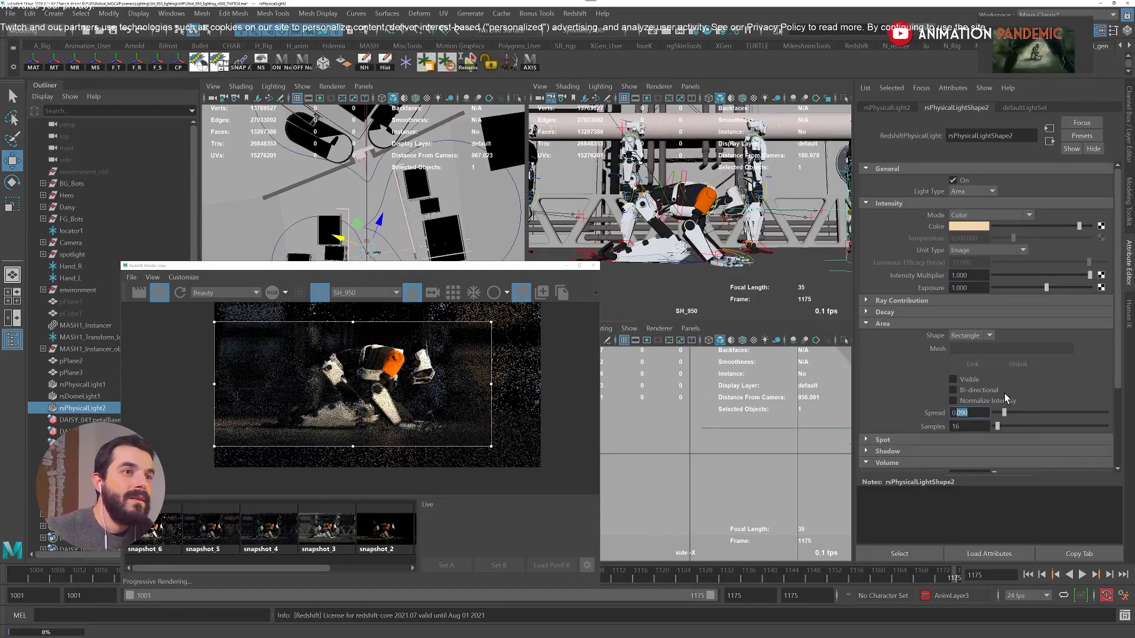
text(1)
key(Return)
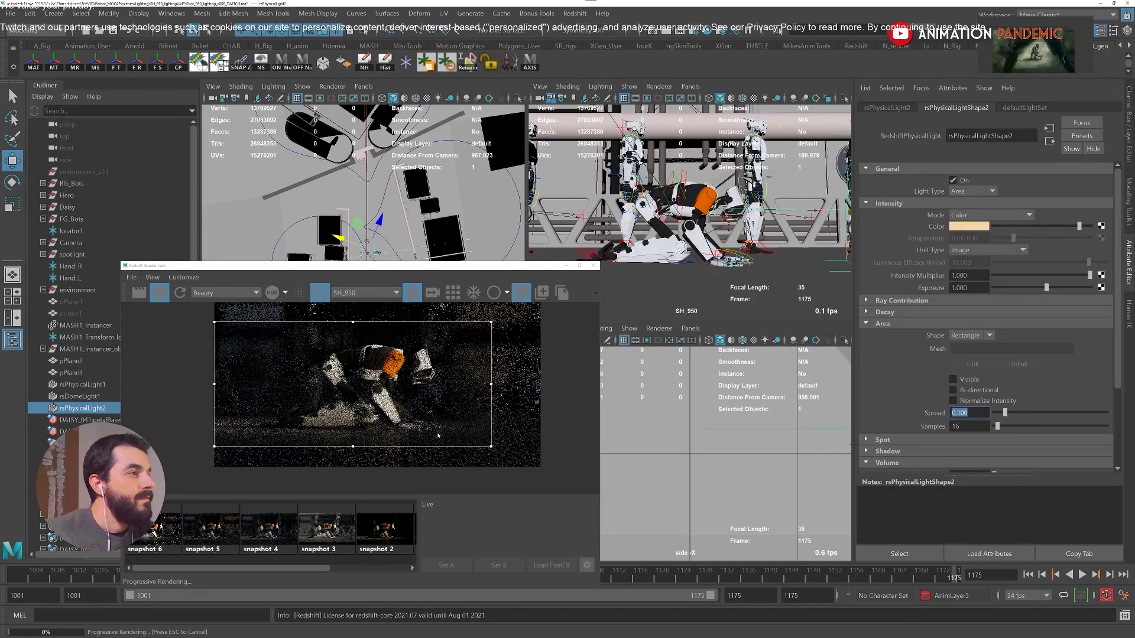
Examine the robot in the updated live render and compare it with the earlier snapshots, snapshot_0 to snapshot_4.
scroll(429, 431, up, 2)
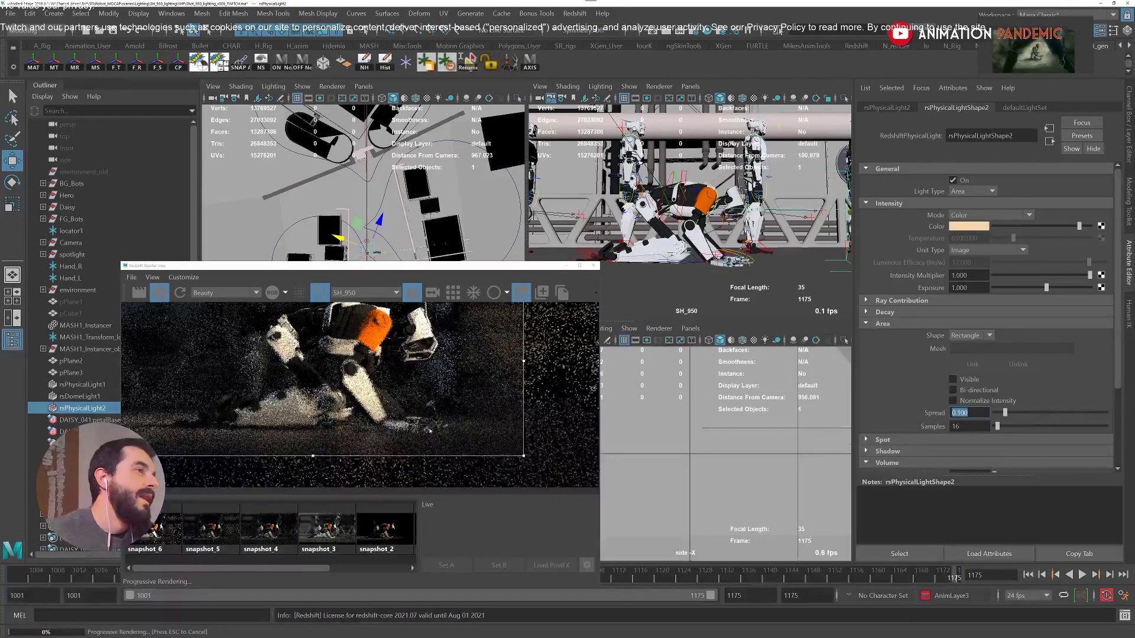
scroll(413, 402, down, 3)
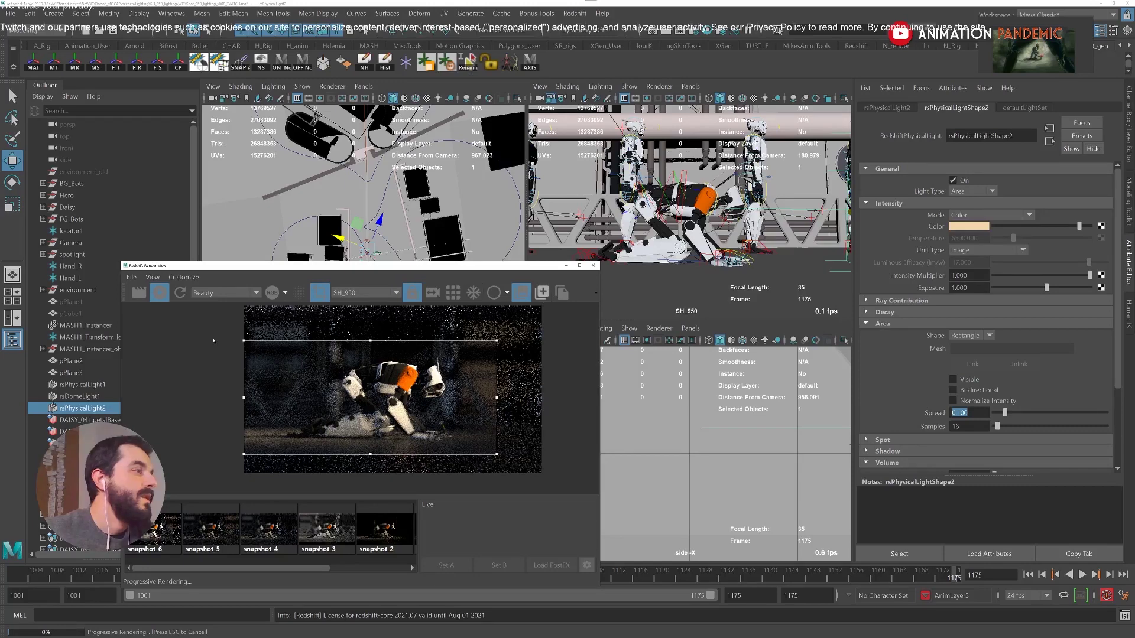
click(378, 530)
scroll(375, 531, down, 3)
click(374, 531)
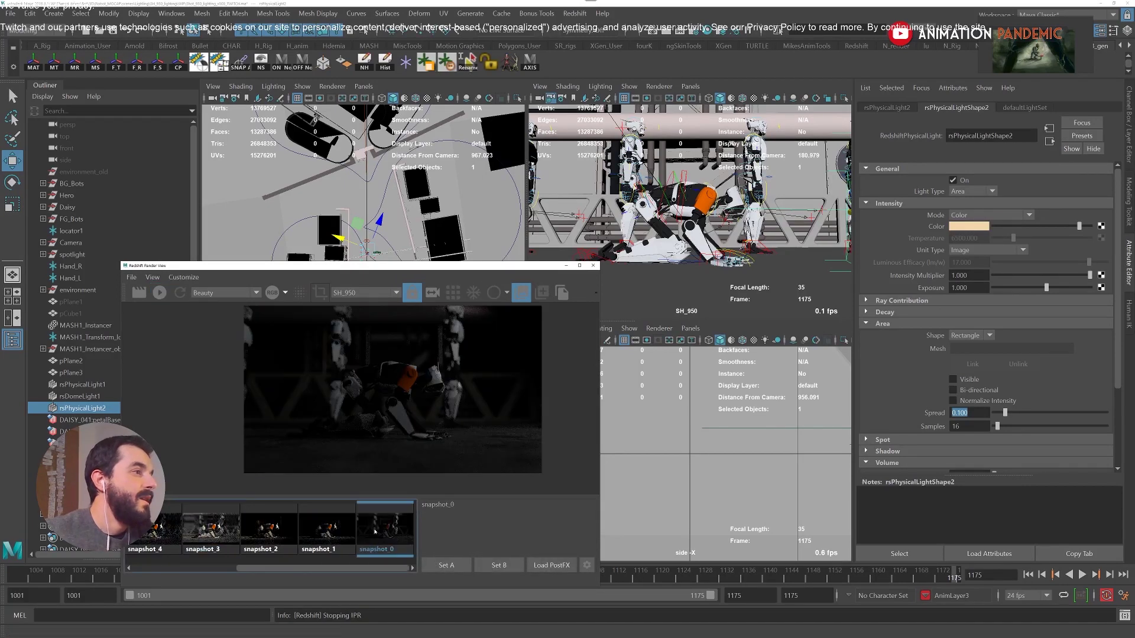
click(336, 537)
click(273, 535)
click(214, 533)
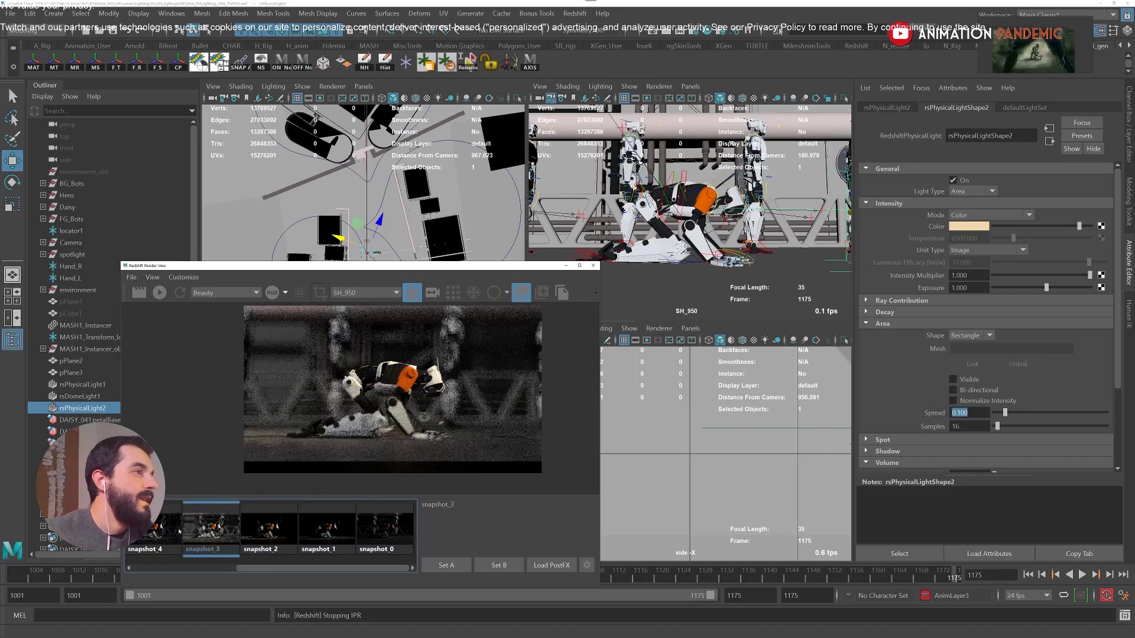
click(155, 532)
click(322, 537)
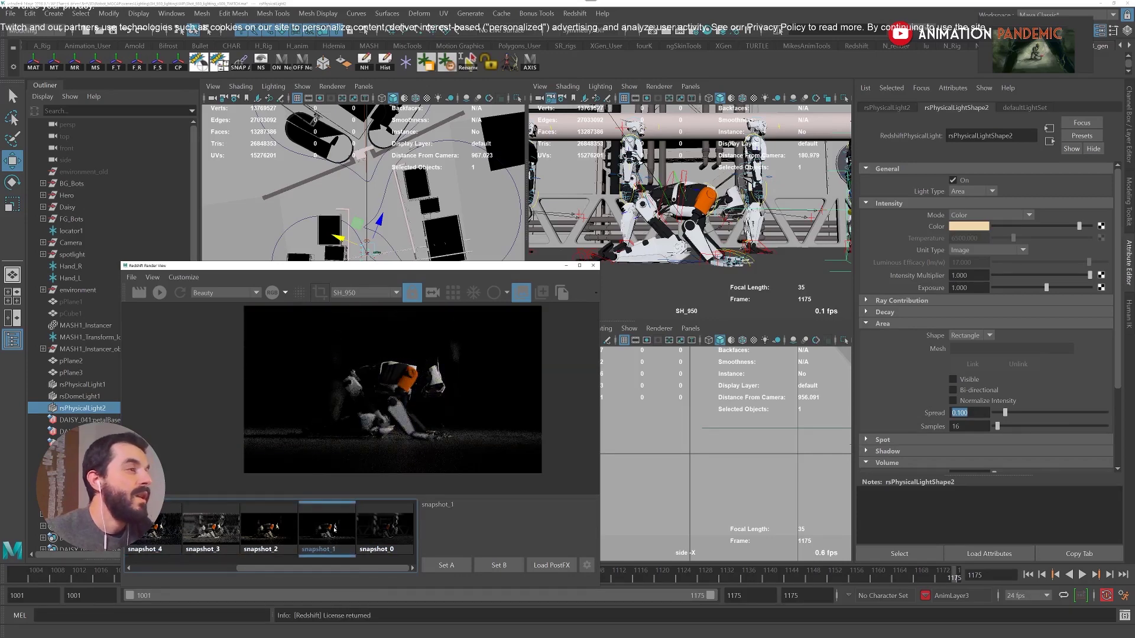
click(273, 537)
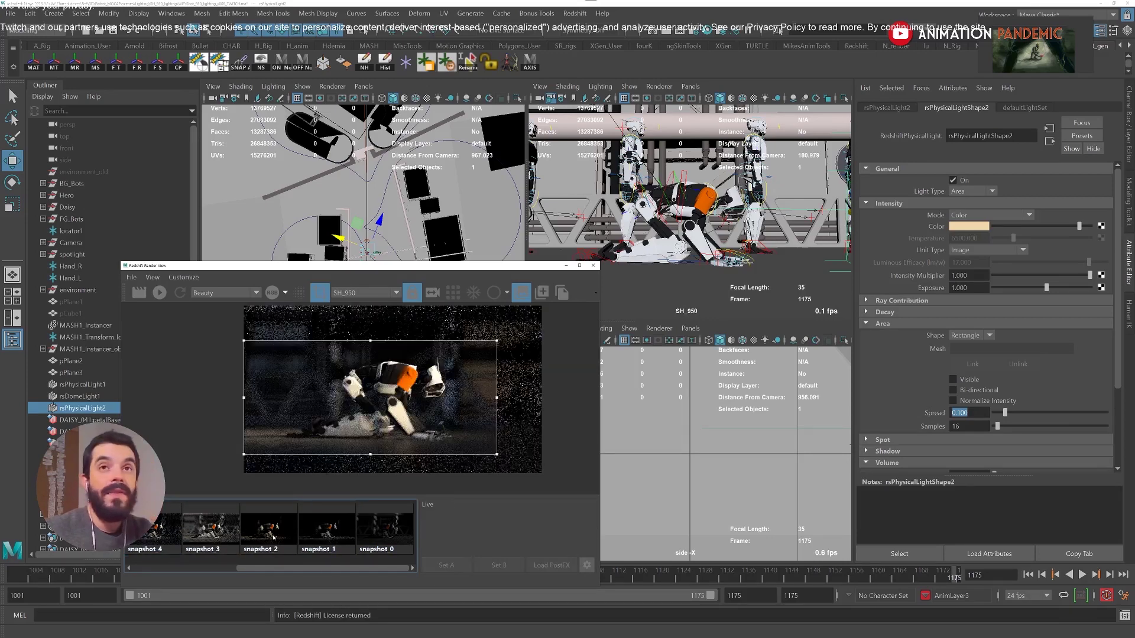
click(268, 533)
click(225, 534)
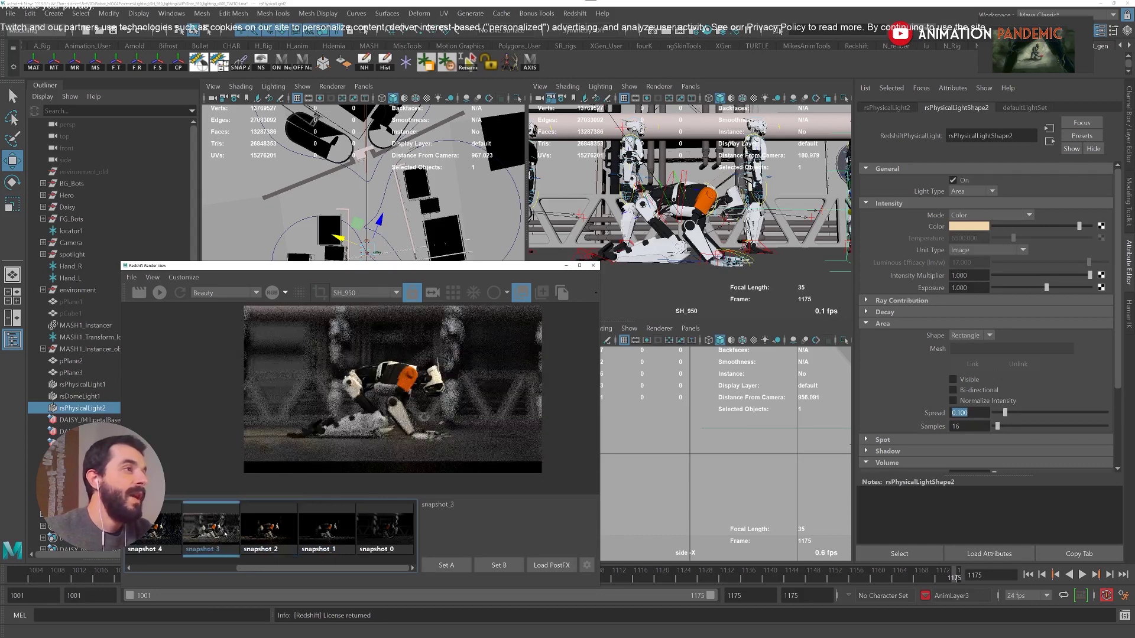
Review the lighting progression through snapshot_4, snapshot_5, snapshot_6 and snapshot_7.
scroll(231, 532, up, 3)
click(329, 536)
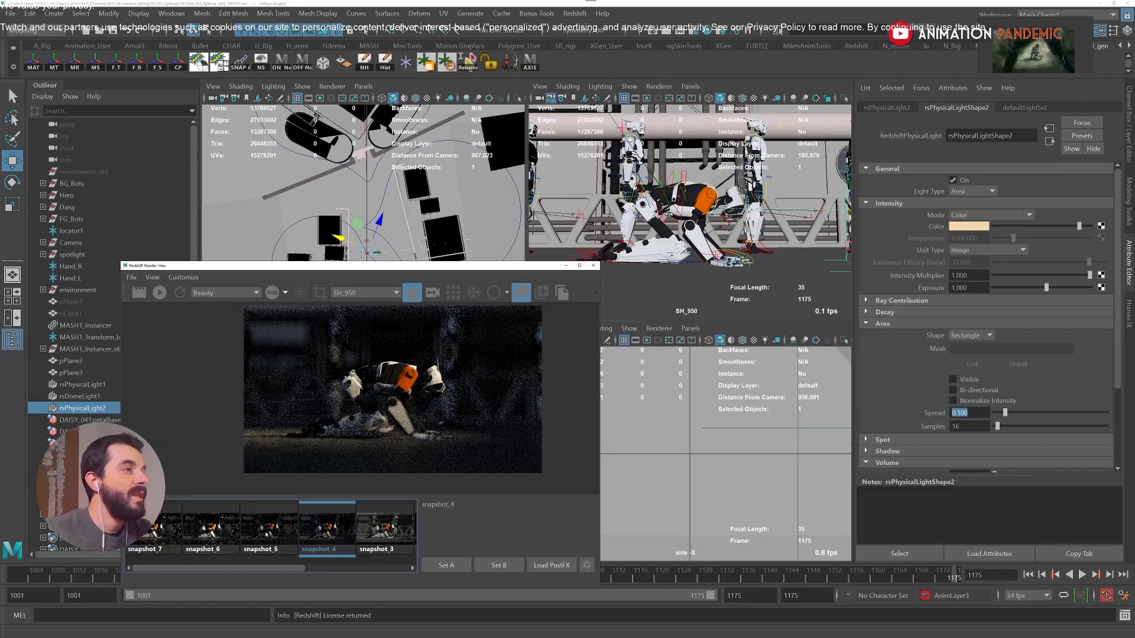
click(267, 535)
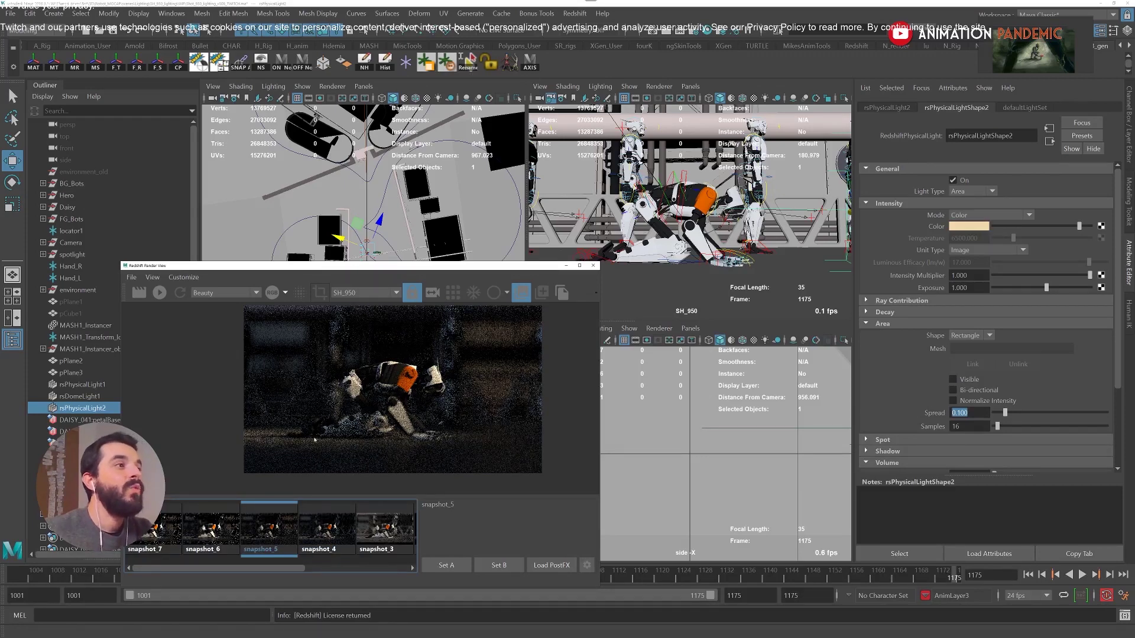
click(210, 529)
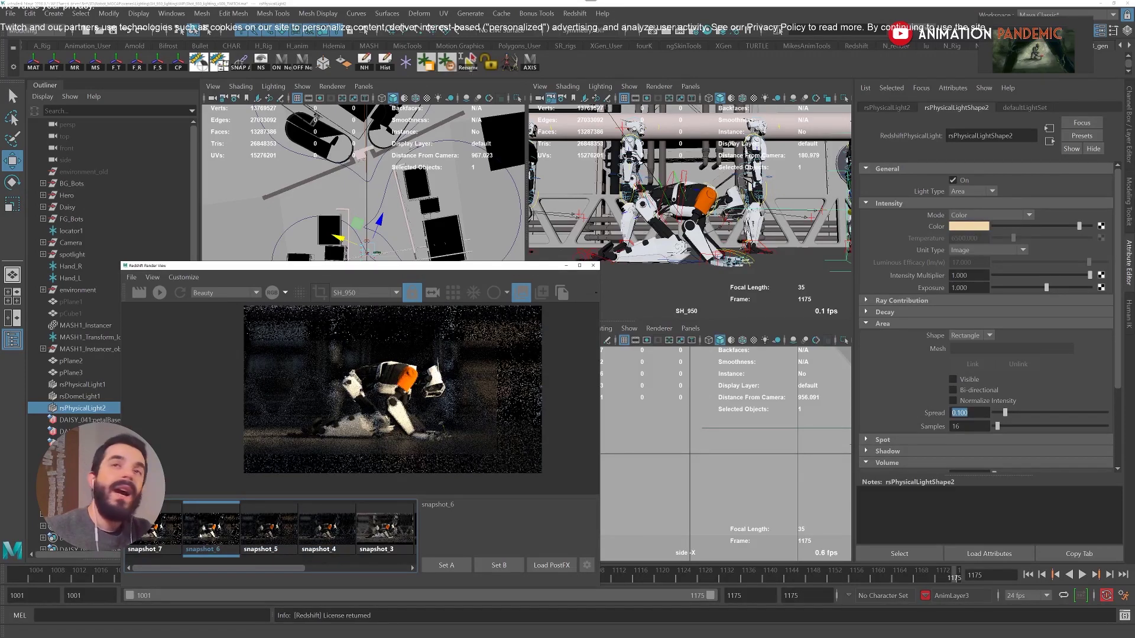
click(151, 538)
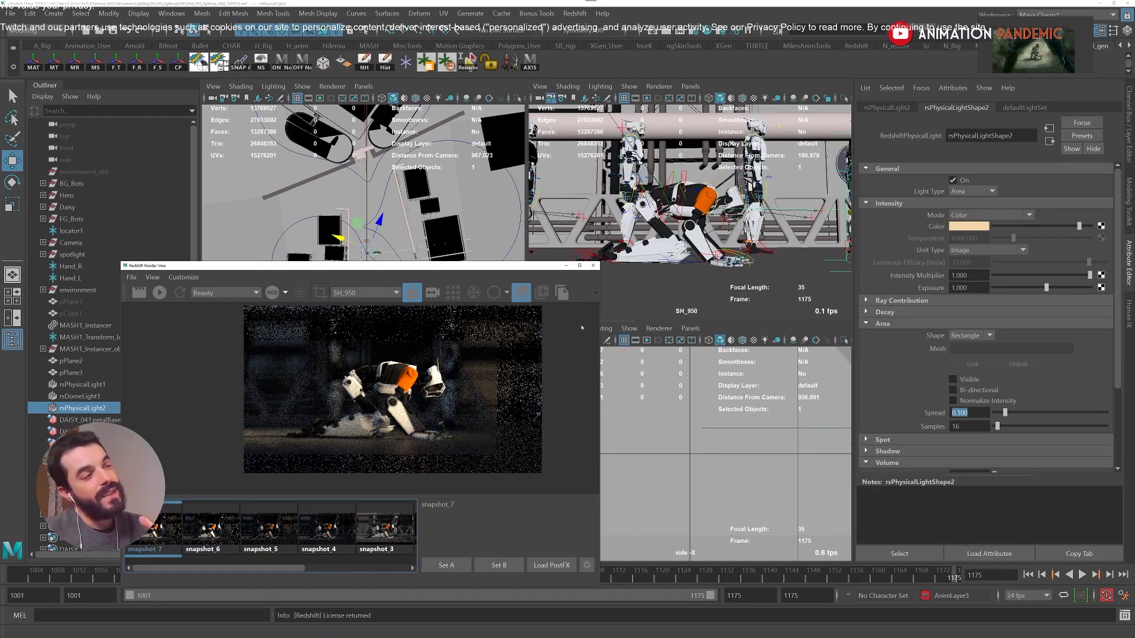
Inspect snapshot_7 closely around the robot's head, supporting arm and the small flower on the floor.
click(565, 265)
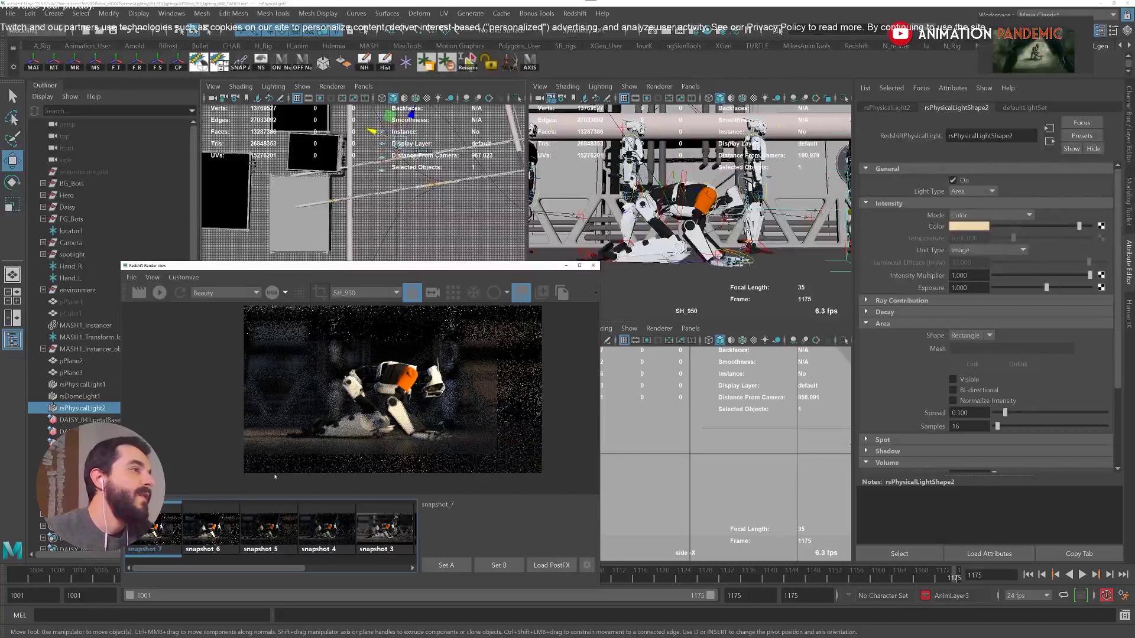
scroll(442, 447, up, 3)
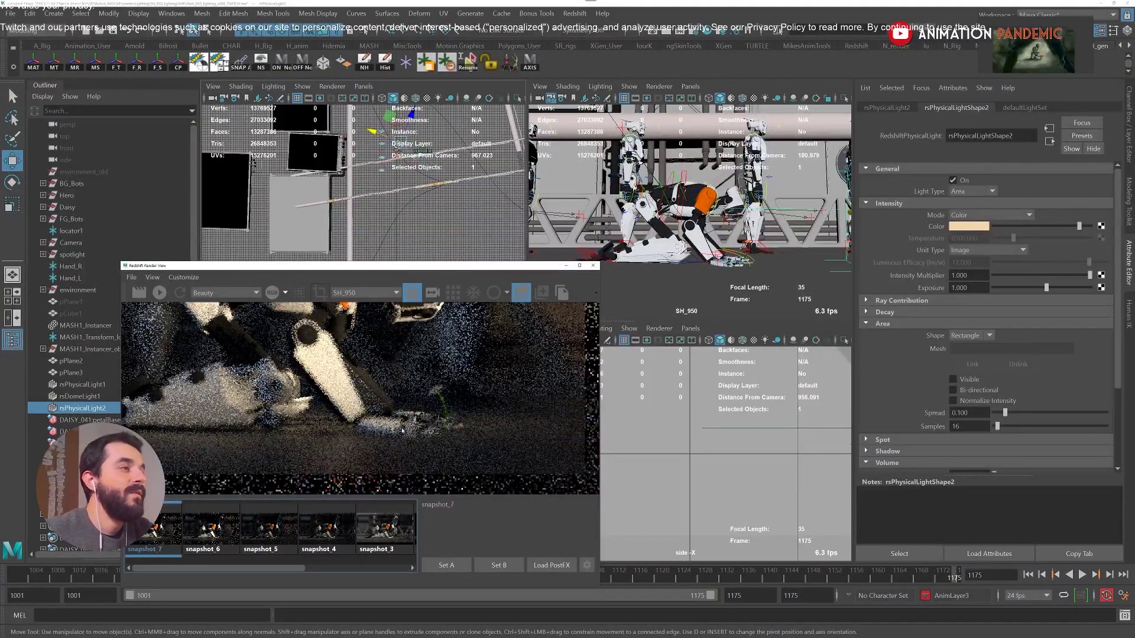
middle_drag(396, 393, 318, 426)
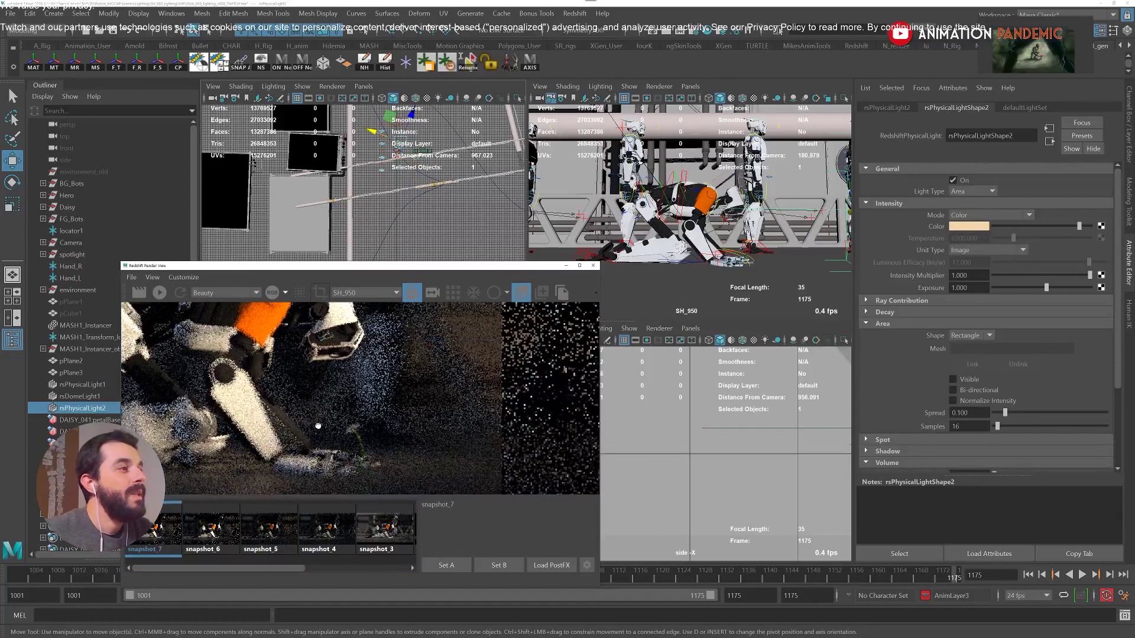
scroll(354, 360, down, 1)
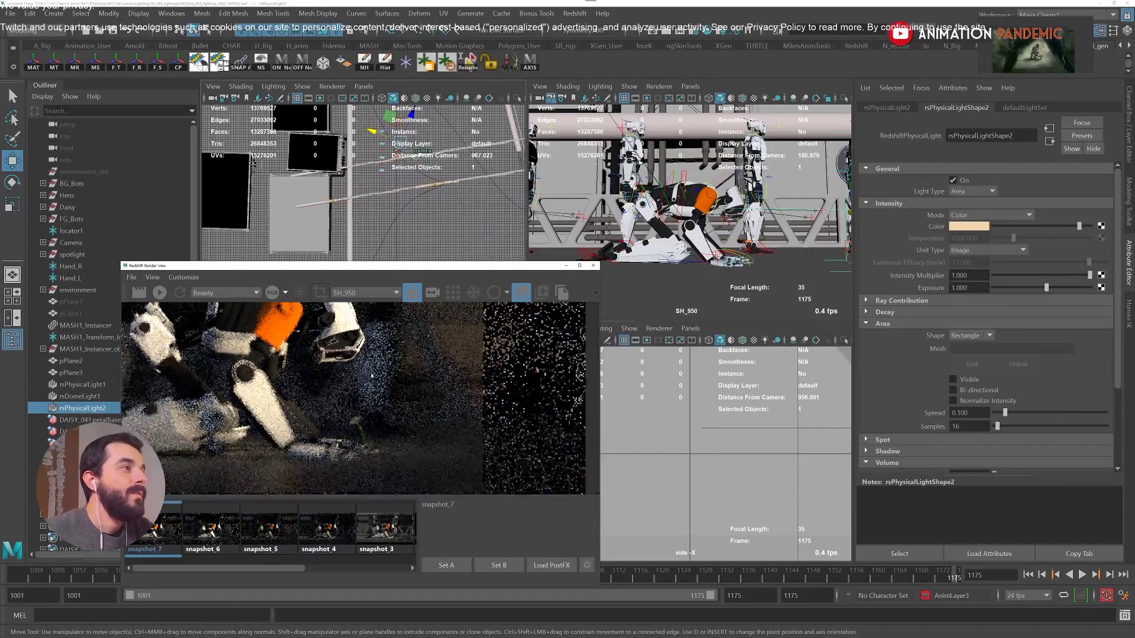
scroll(331, 361, up, 3)
middle_drag(331, 361, 313, 357)
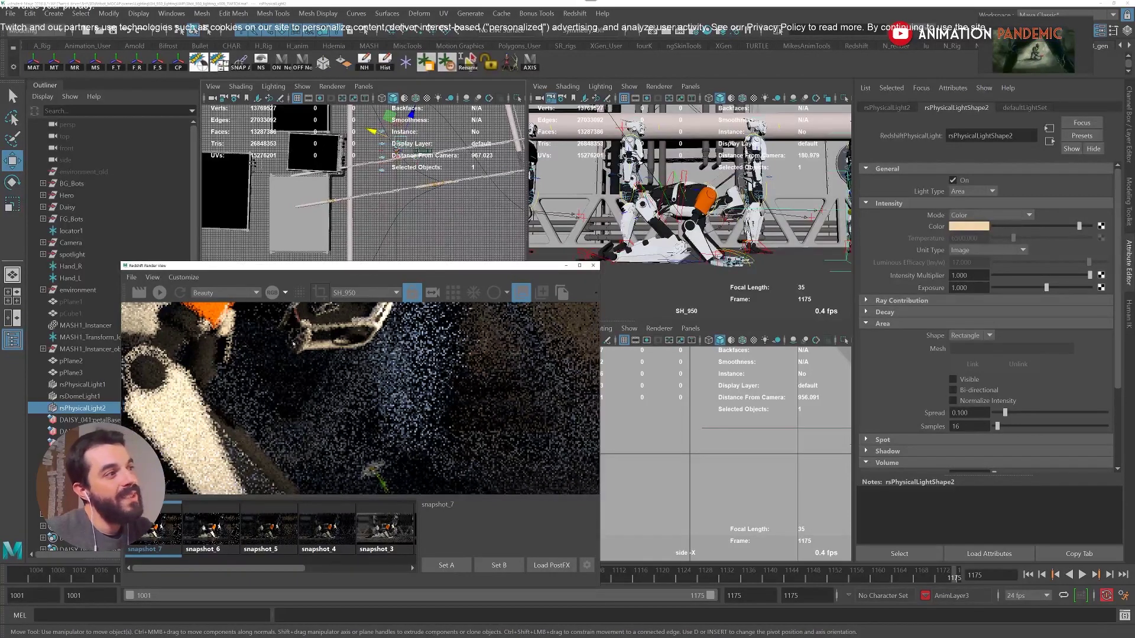
scroll(339, 355, down, 2)
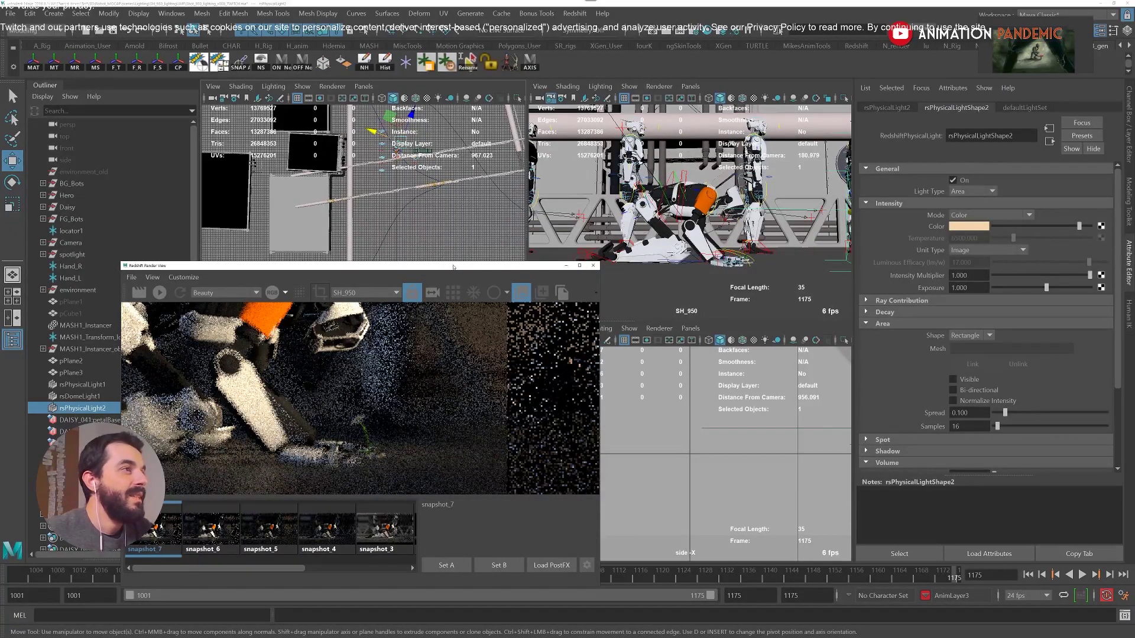
Place the render window beside the SH_950 camera view and examine the whole frame and the flower area of snapshot_7.
drag(440, 265, 423, 496)
scroll(319, 387, down, 6)
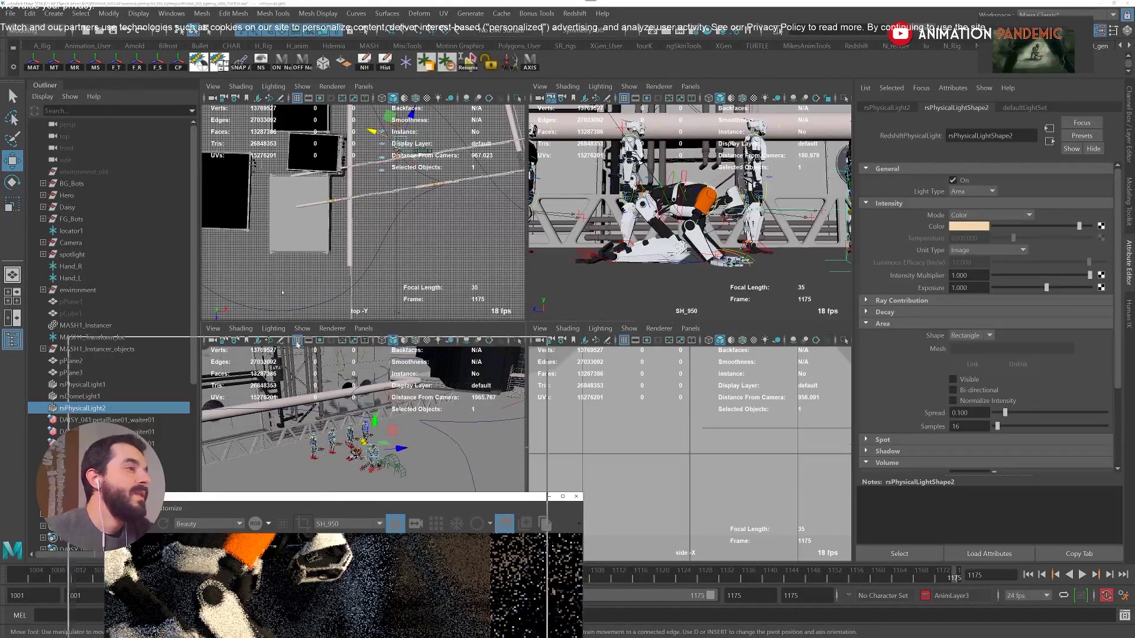
drag(334, 497, 276, 184)
scroll(276, 292, down, 2)
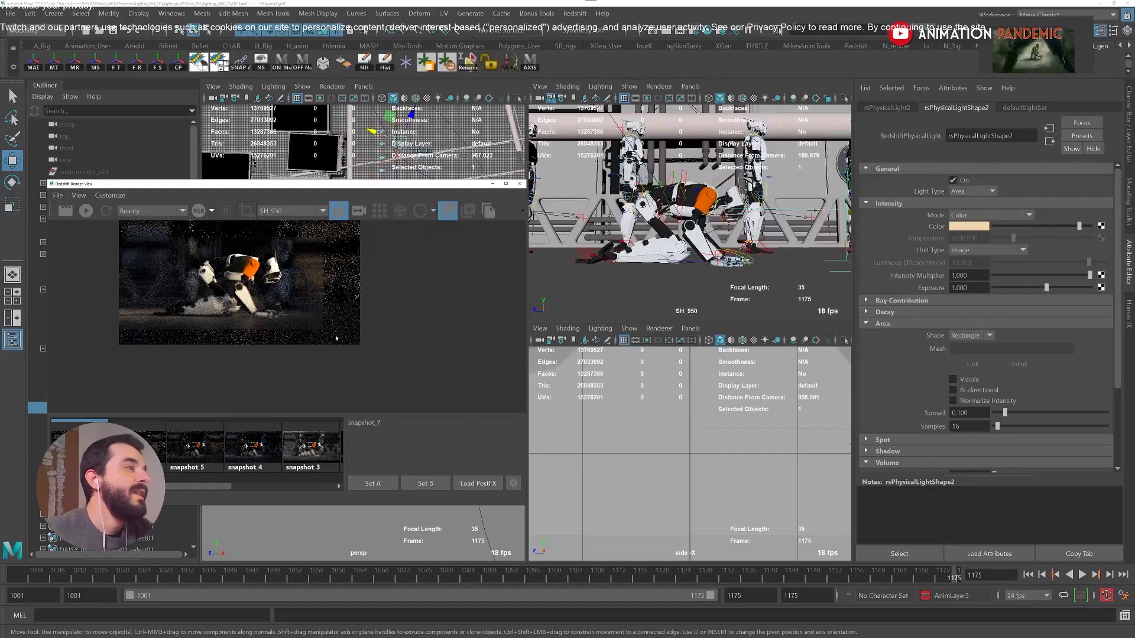
scroll(296, 313, up, 2)
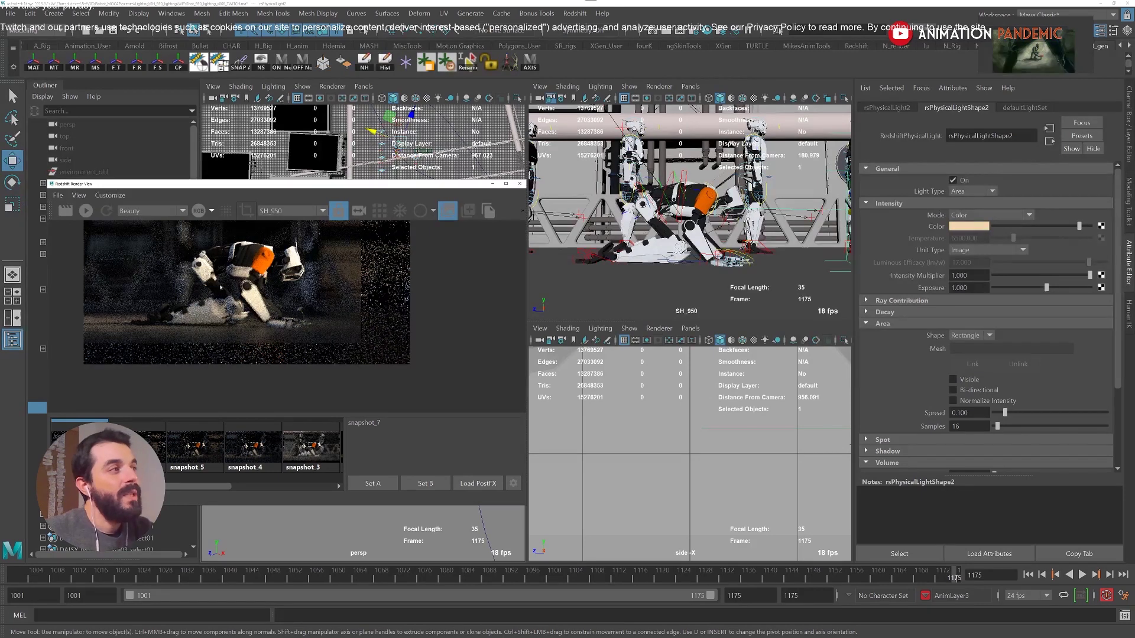
scroll(220, 287, up, 2)
middle_drag(195, 271, 237, 314)
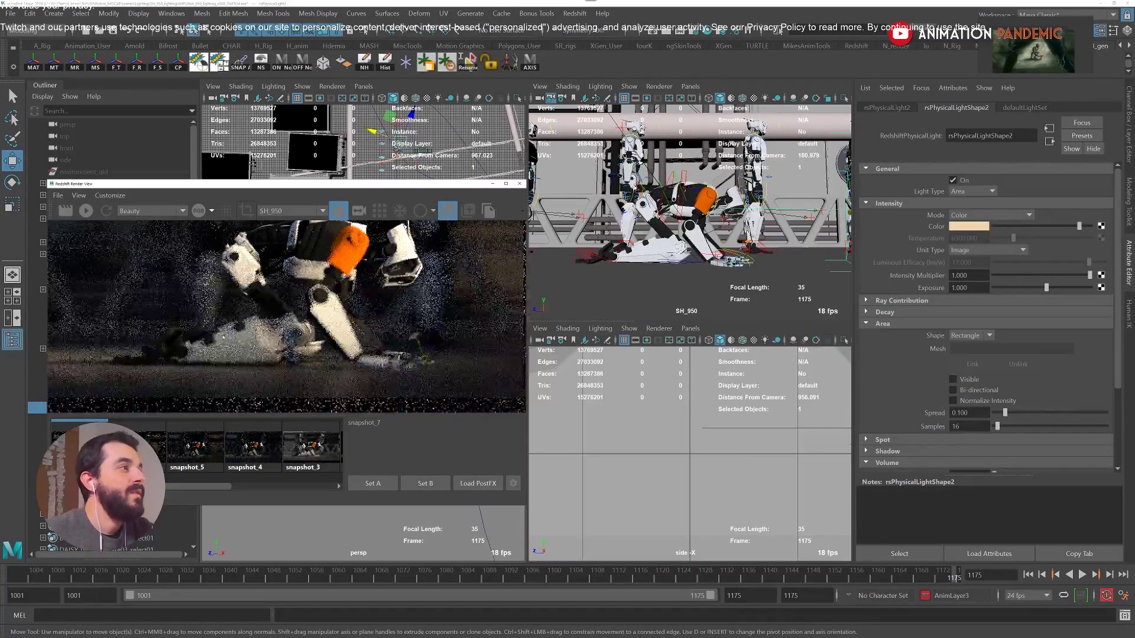
scroll(227, 351, down, 2)
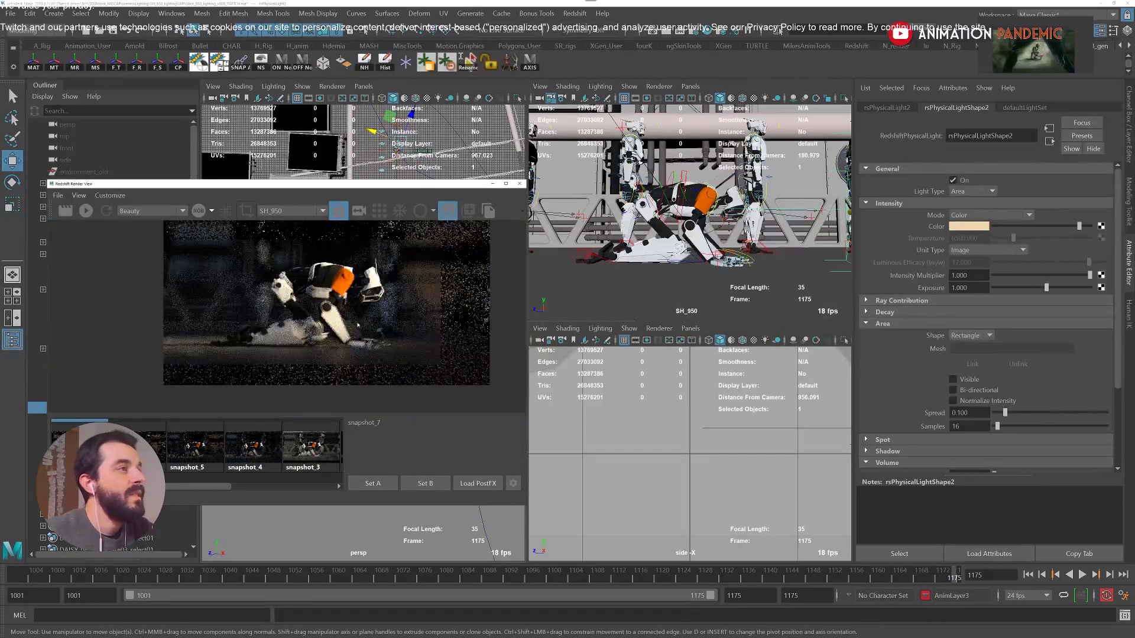
scroll(357, 282, up, 4)
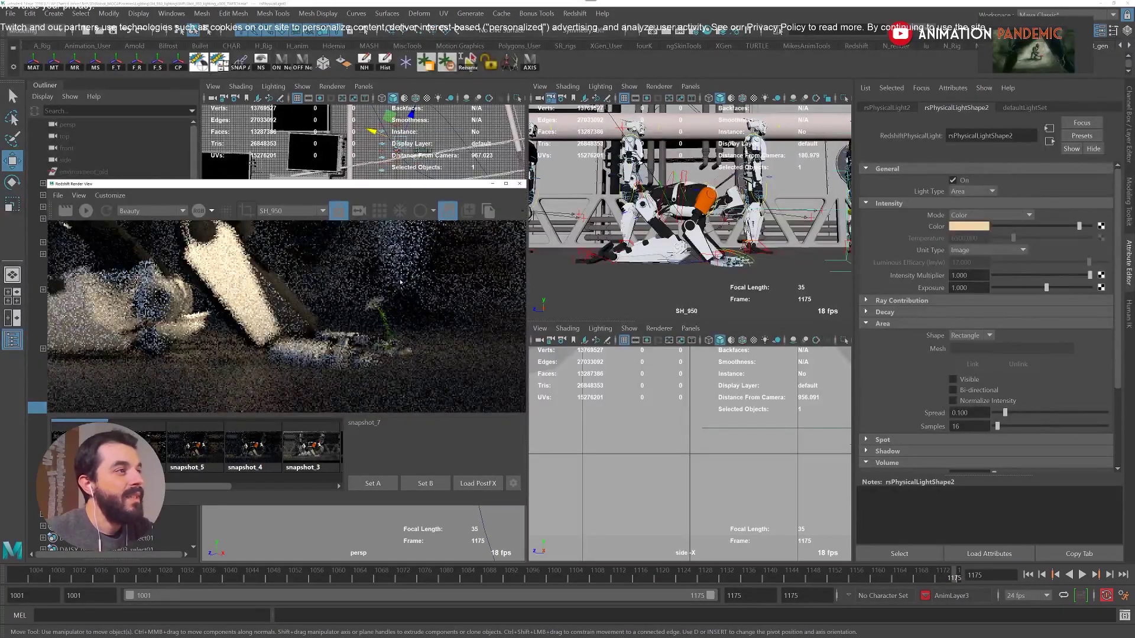
Duplicate the rectangular fill light rsPhysicalLight2 and change the copy's area shape to Disc.
click(492, 184)
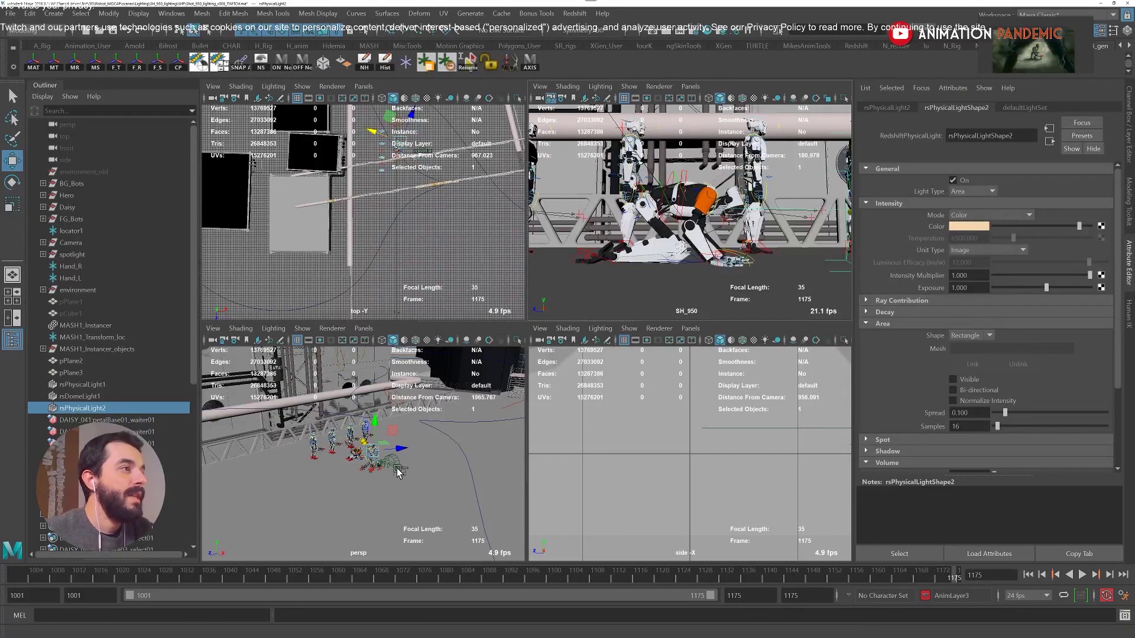
key(ctrl+d)
scroll(385, 467, up, 5)
alt+drag(385, 468, 404, 450)
click(971, 335)
click(968, 347)
alt+right_drag(404, 449, 430, 456)
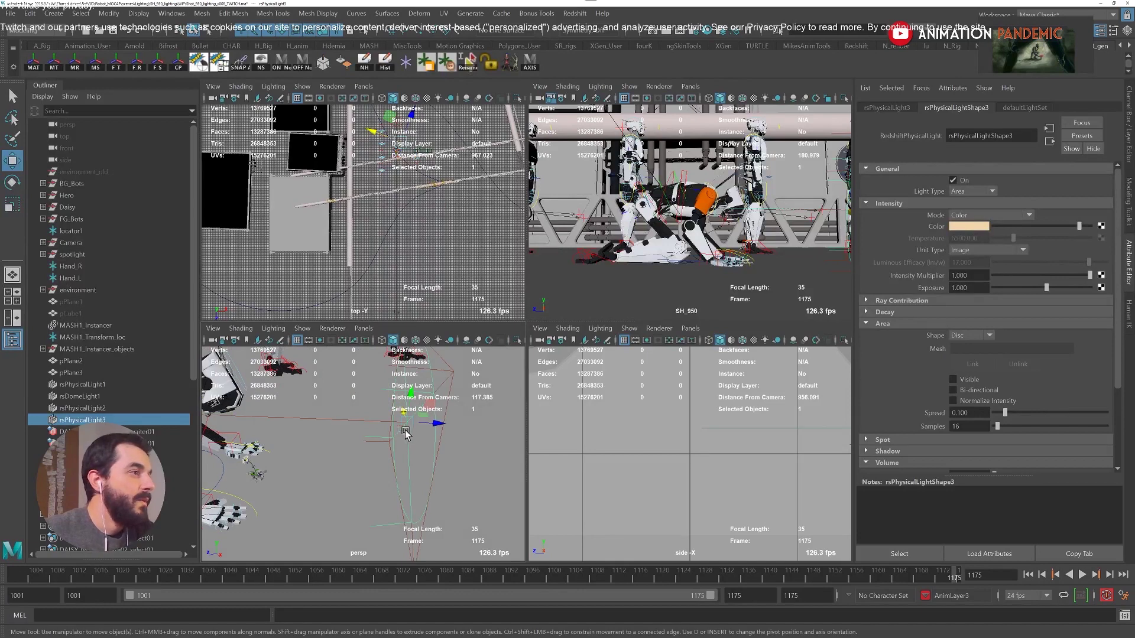
Move the disc light over to the robot's supporting hand and the flower, and rotate it to face downward.
drag(424, 413, 250, 423)
key(e)
alt+middle_drag(259, 425, 399, 428)
alt+right_drag(399, 428, 469, 441)
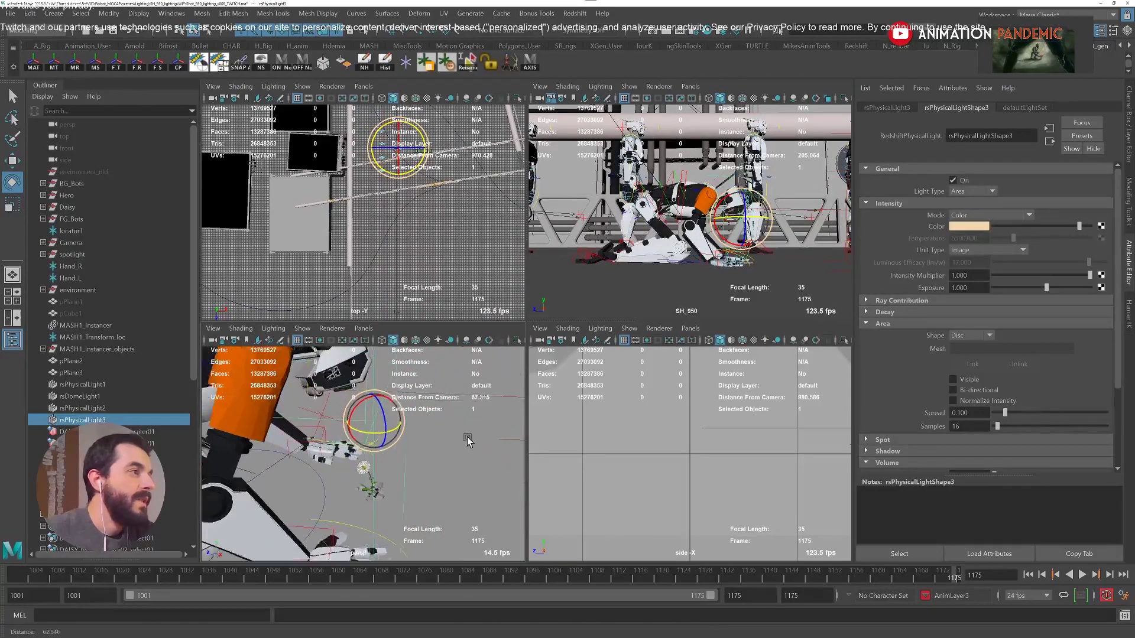
drag(355, 405, 296, 408)
key(w)
drag(329, 403, 443, 497)
Scale down the disc light, position it just above the flower, and make it bi-directional.
key(r)
drag(388, 459, 113, 434)
key(w)
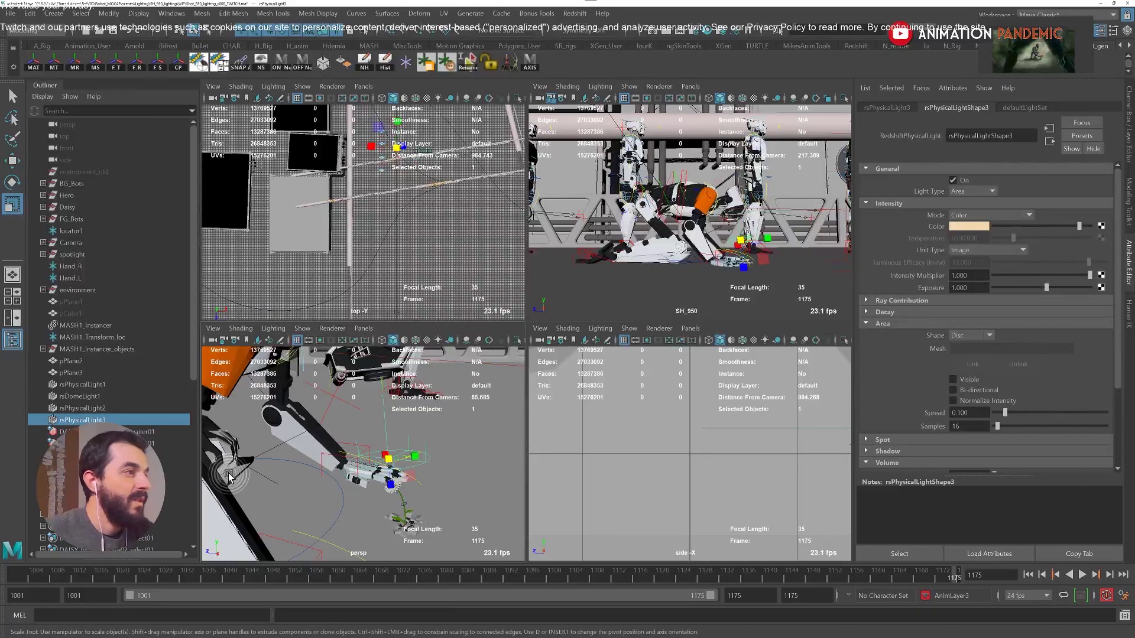
drag(388, 461, 412, 459)
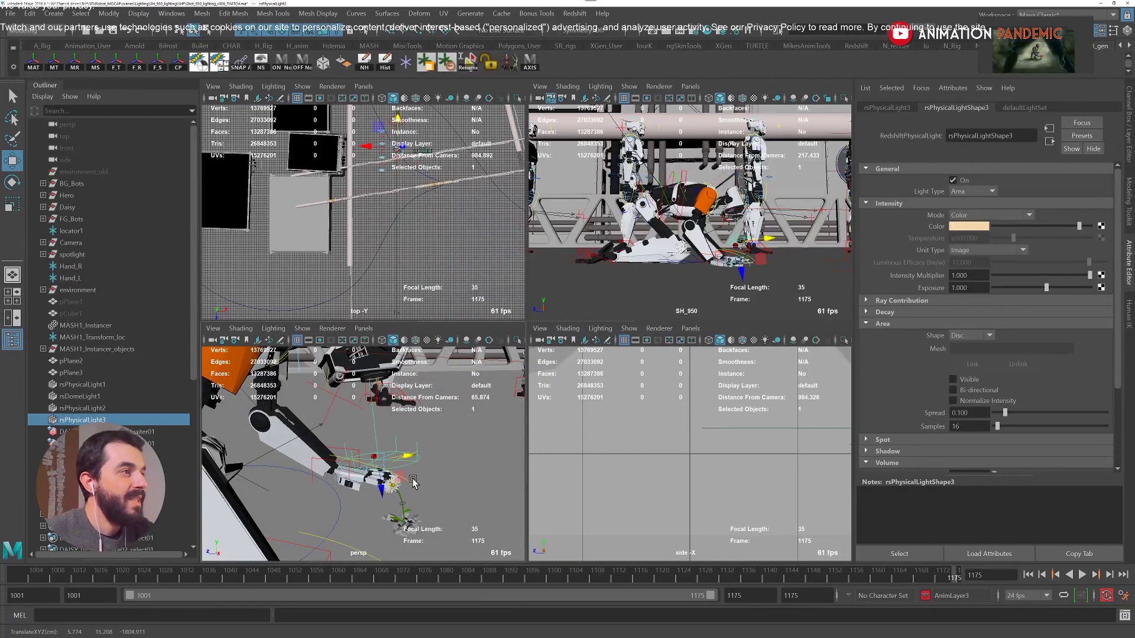
alt+right_drag(410, 477, 401, 464)
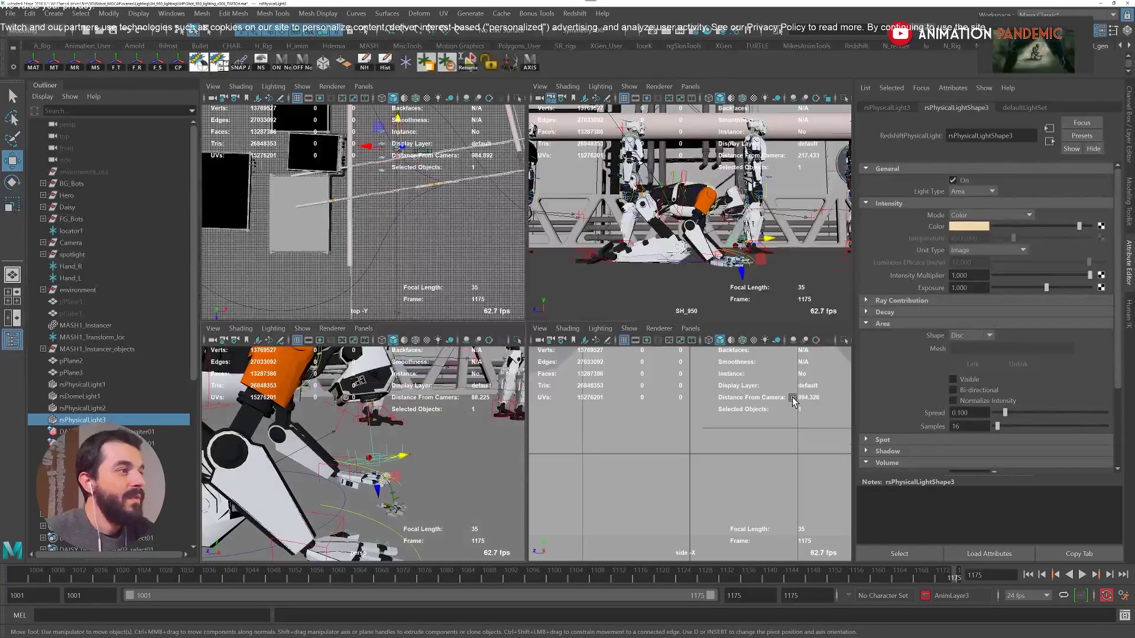
click(959, 391)
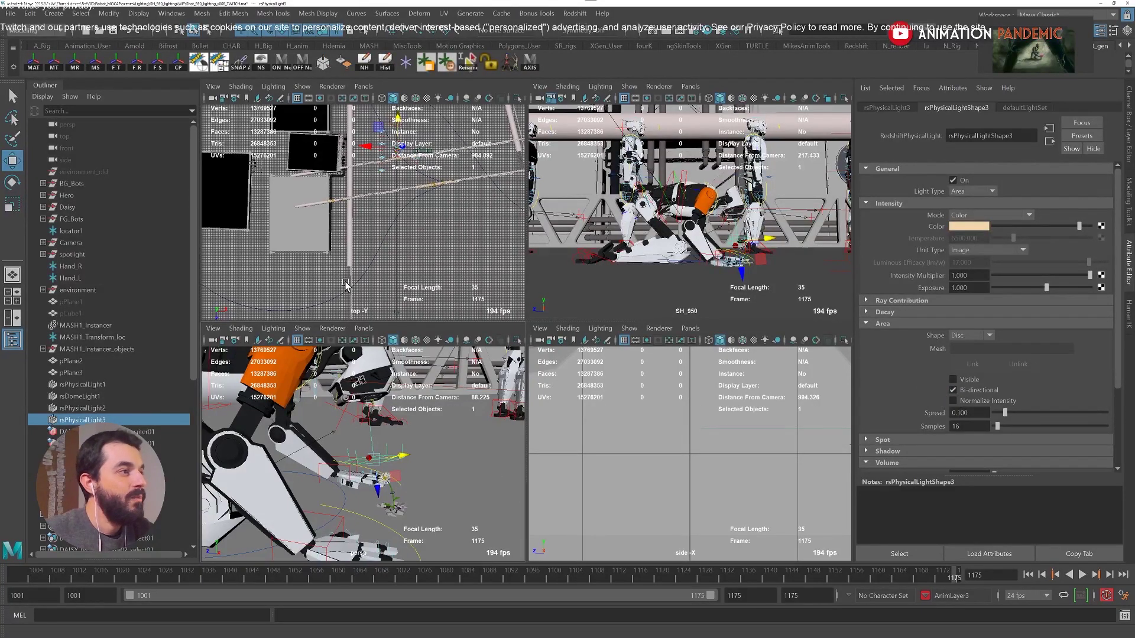
Render the SH_950 view live with the disc light added and store the result as a snapshot.
click(575, 13)
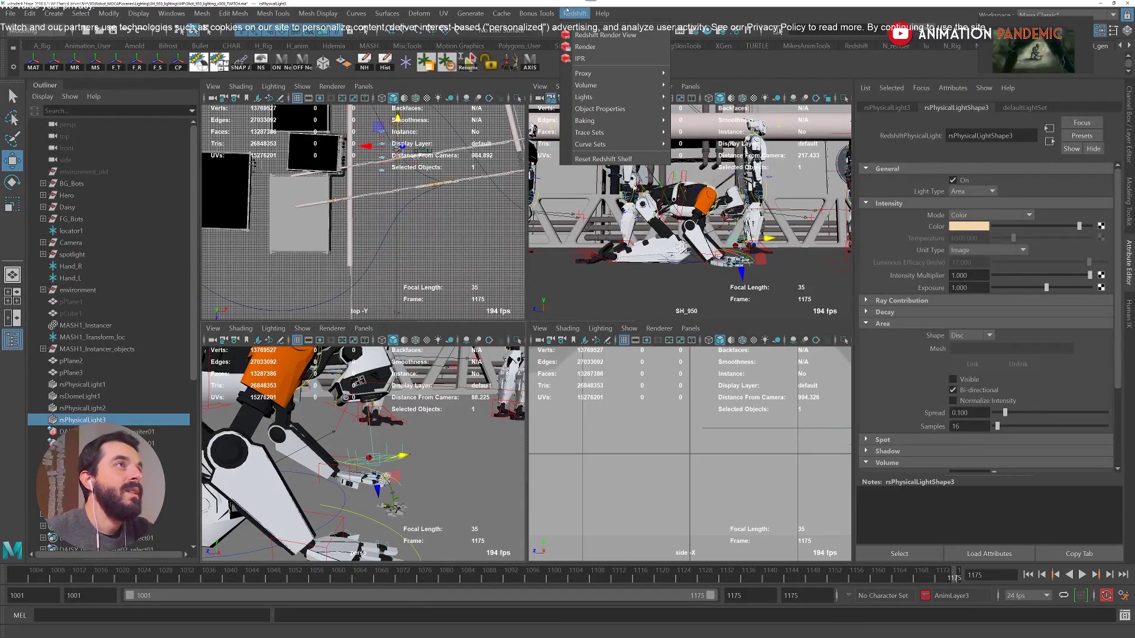
click(604, 34)
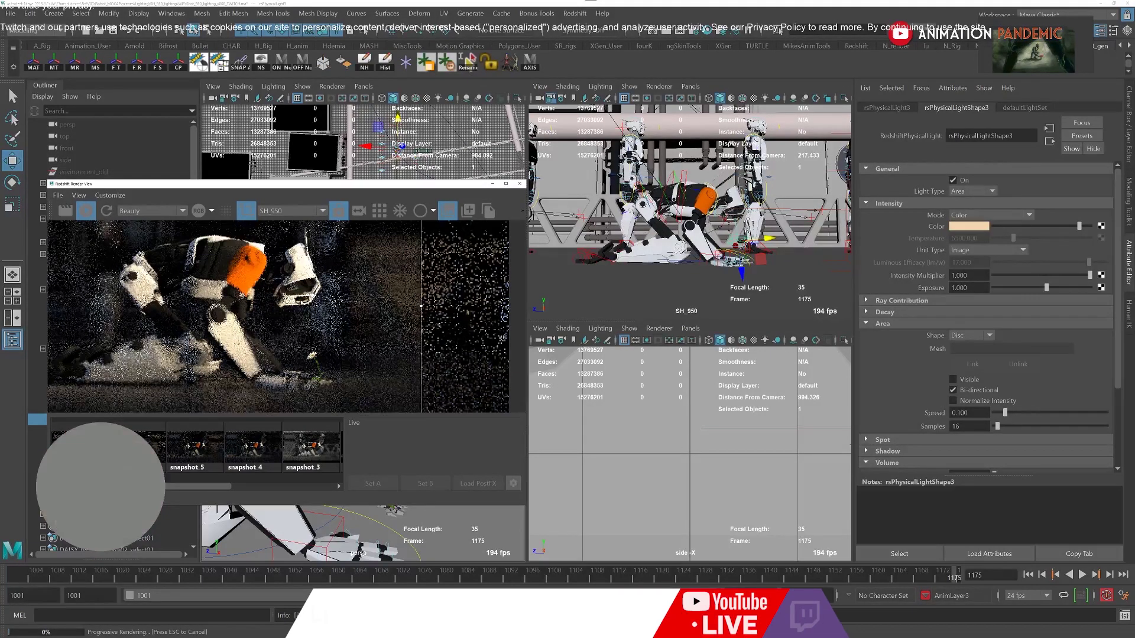
click(468, 211)
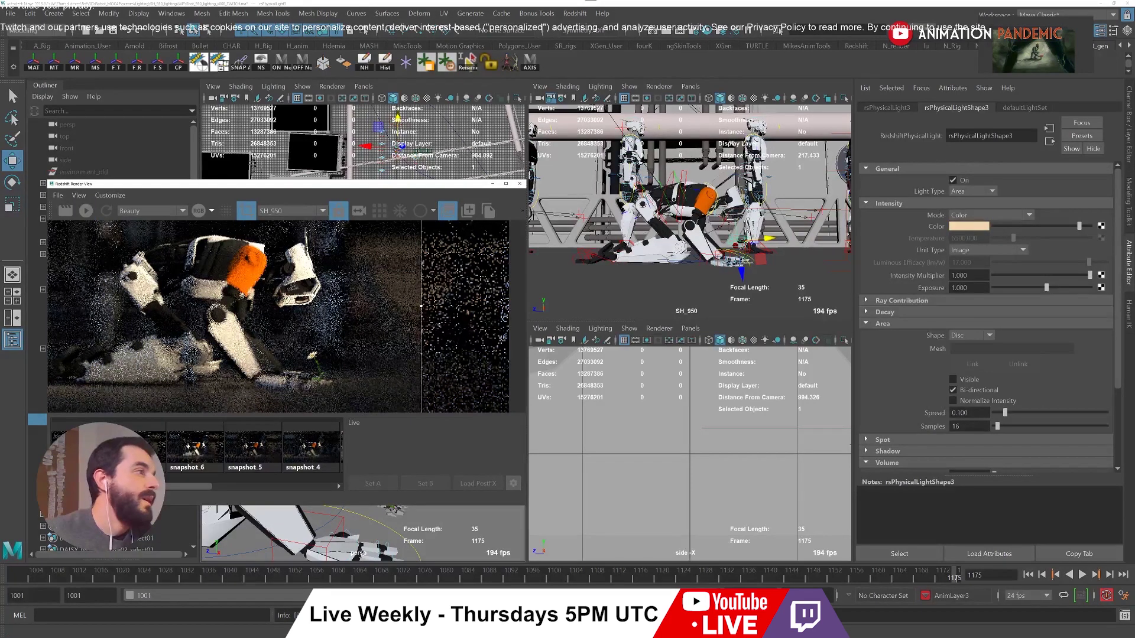
Compare snapshot_7 with snapshot_8 and inspect snapshot_8 closely around the robot's head and flower.
click(108, 446)
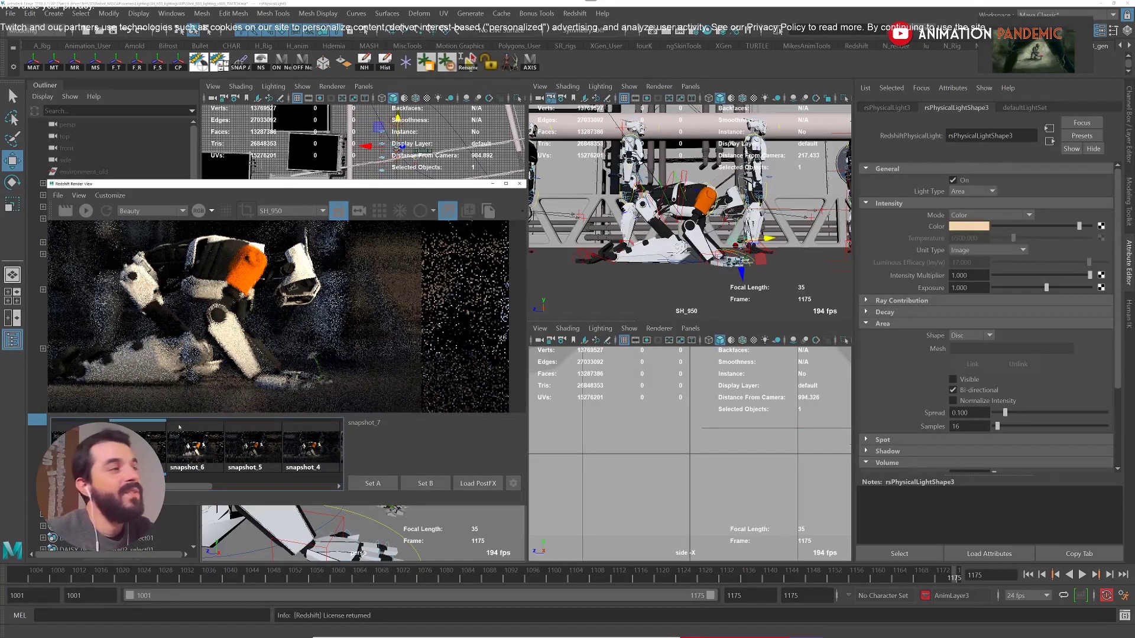
click(79, 447)
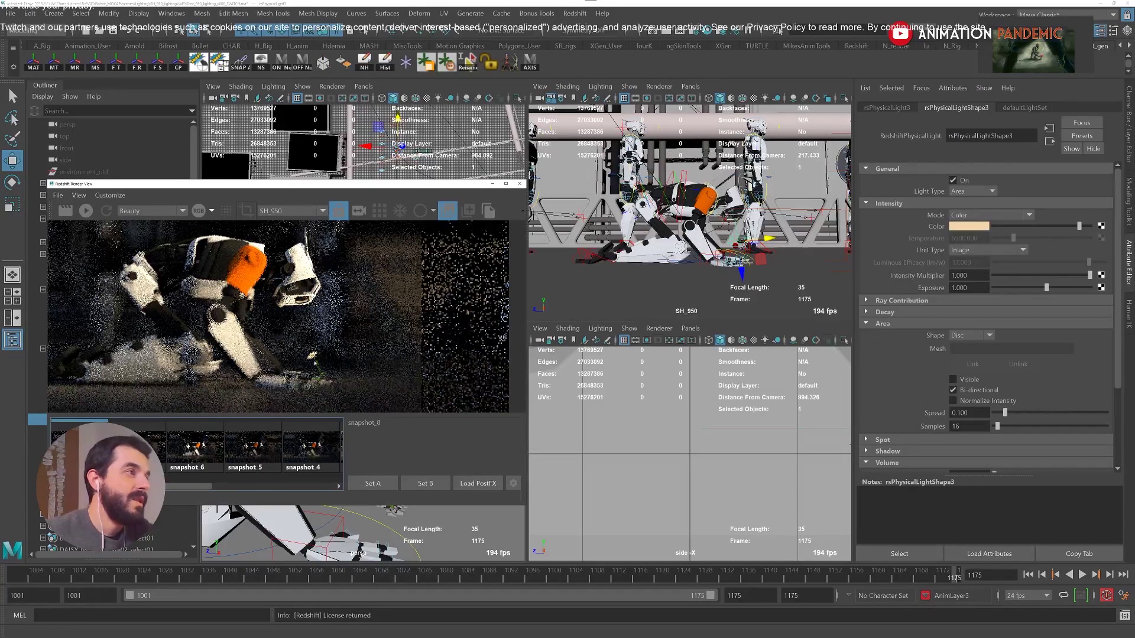
scroll(306, 313, up, 3)
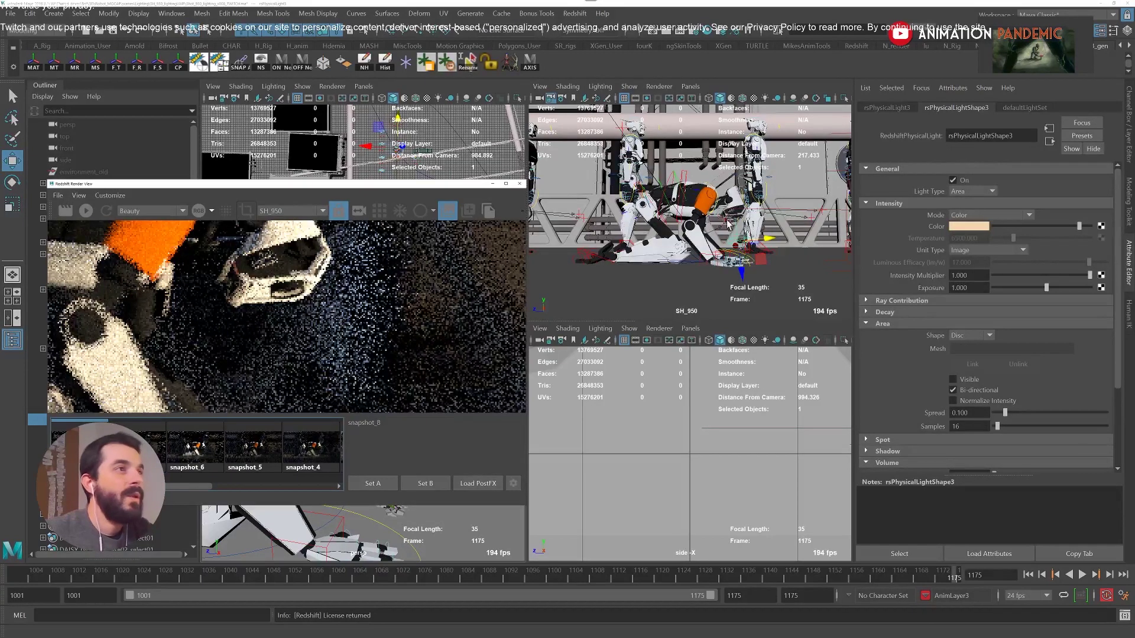
scroll(328, 338, down, 3)
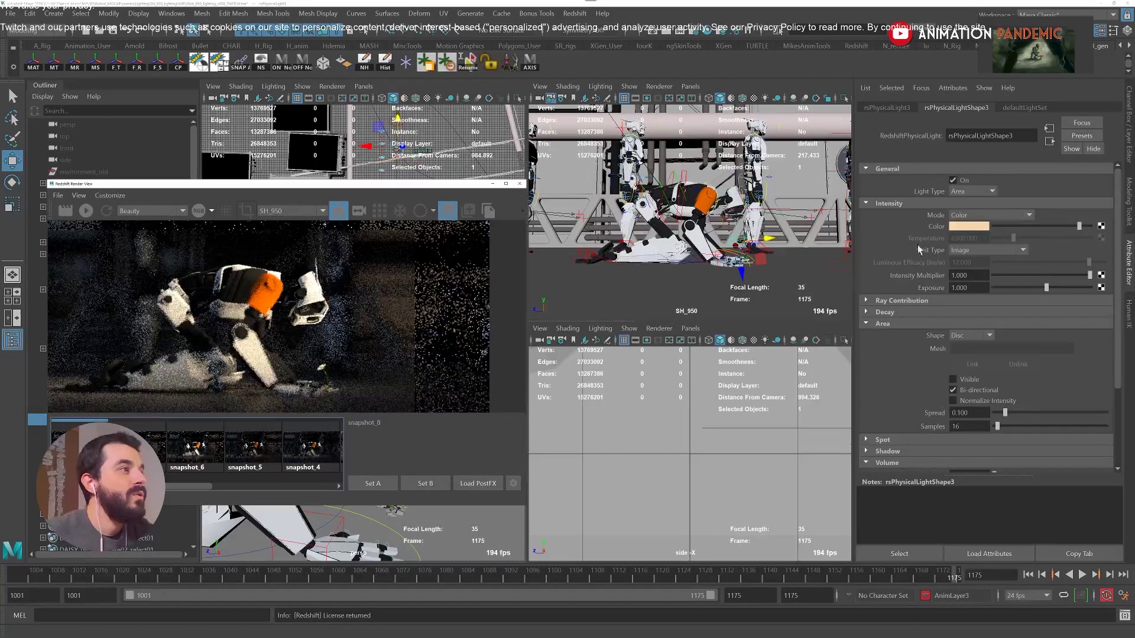
Set the disc light's exposure to 0.5 and restart the live render.
click(958, 288)
text(05)
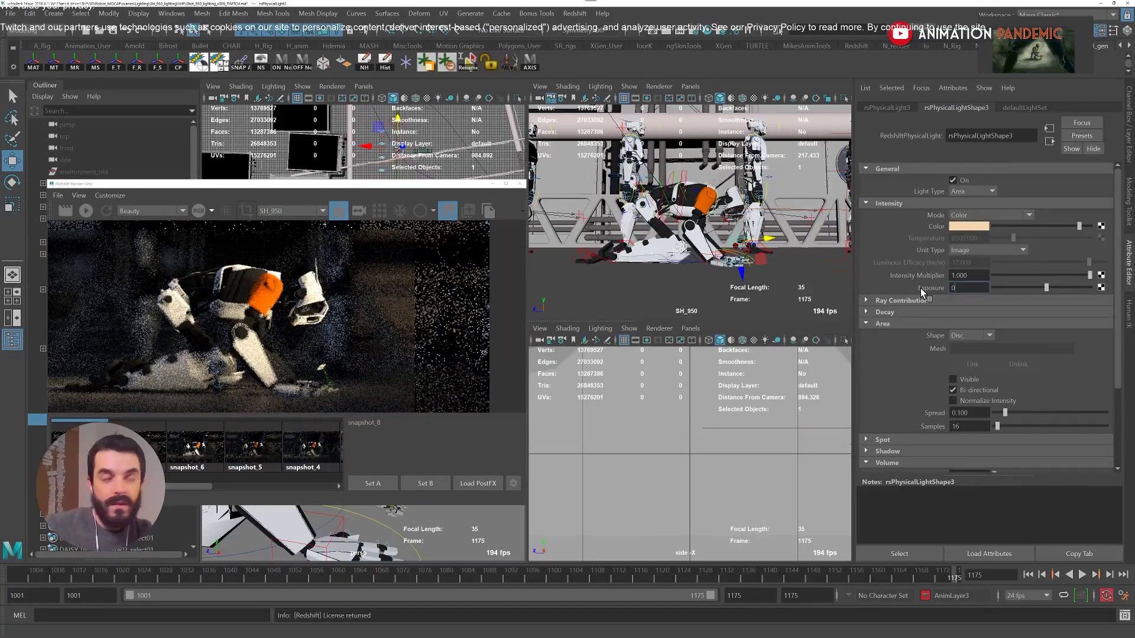
text(5)
key(Return)
click(85, 211)
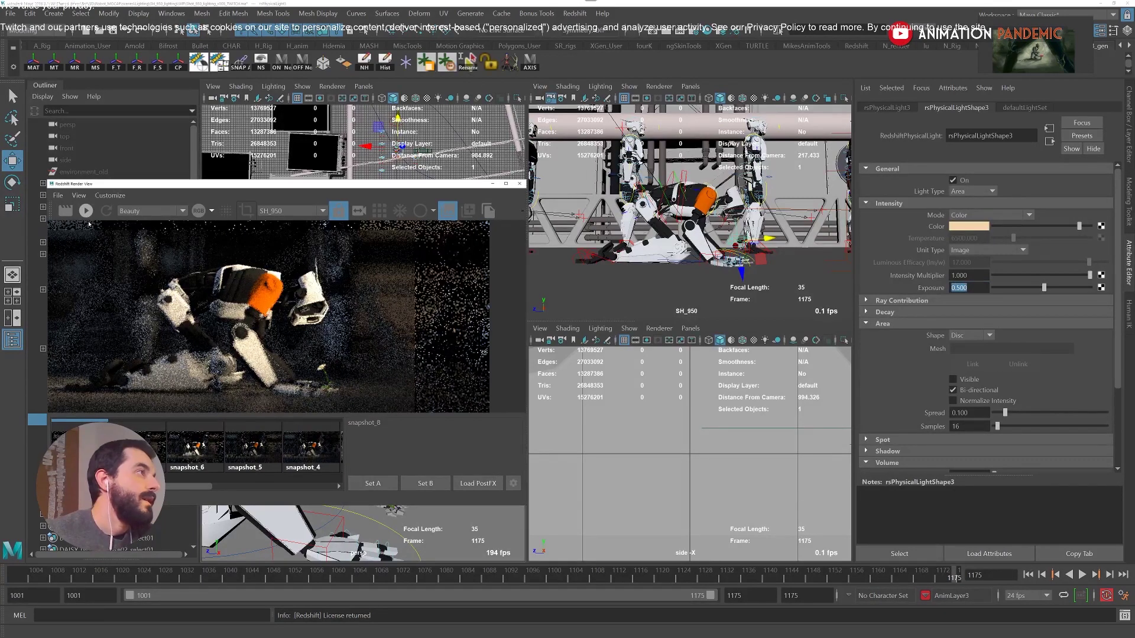
Narrow the render region to the robot's head, supporting arm and the flower.
scroll(88, 281, down, 3)
middle_drag(139, 294, 302, 309)
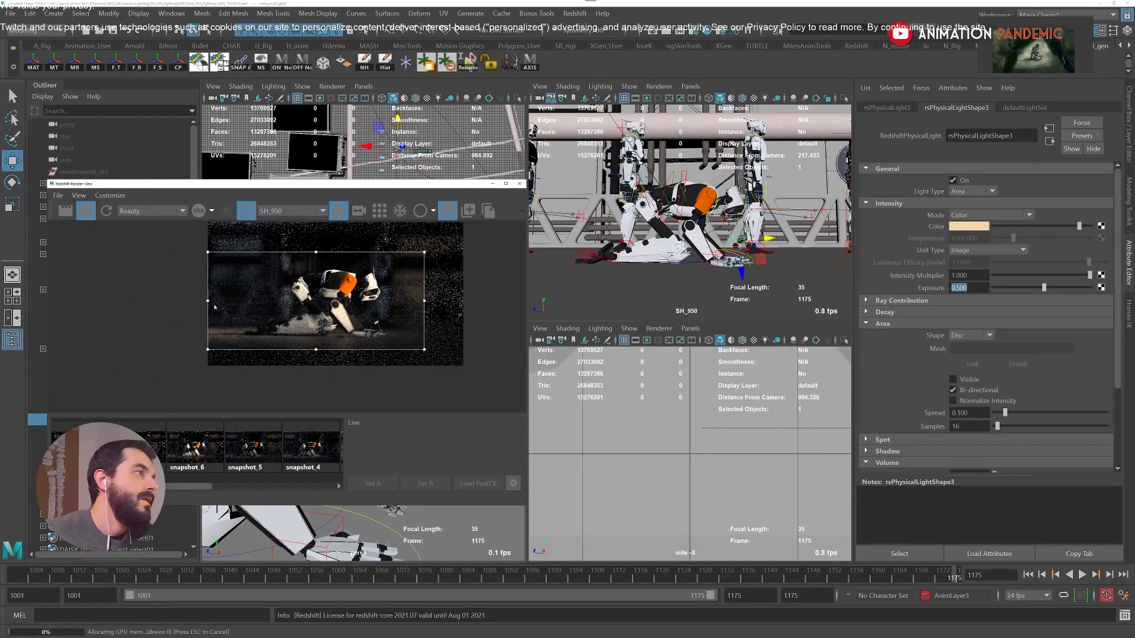
drag(207, 300, 340, 301)
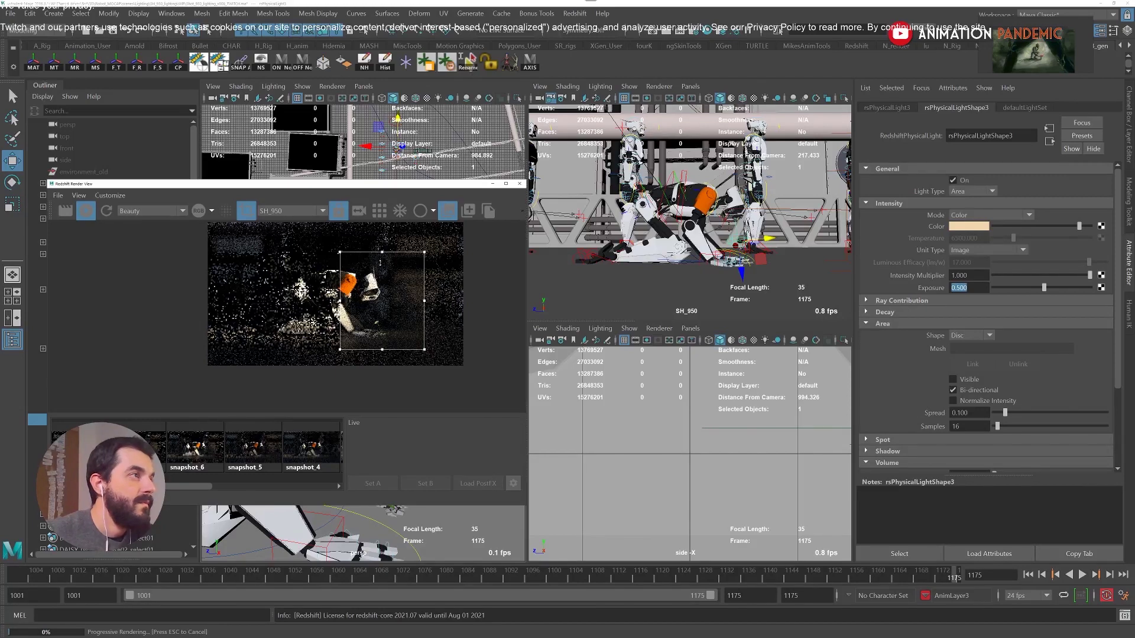
drag(383, 252, 382, 262)
drag(424, 349, 405, 341)
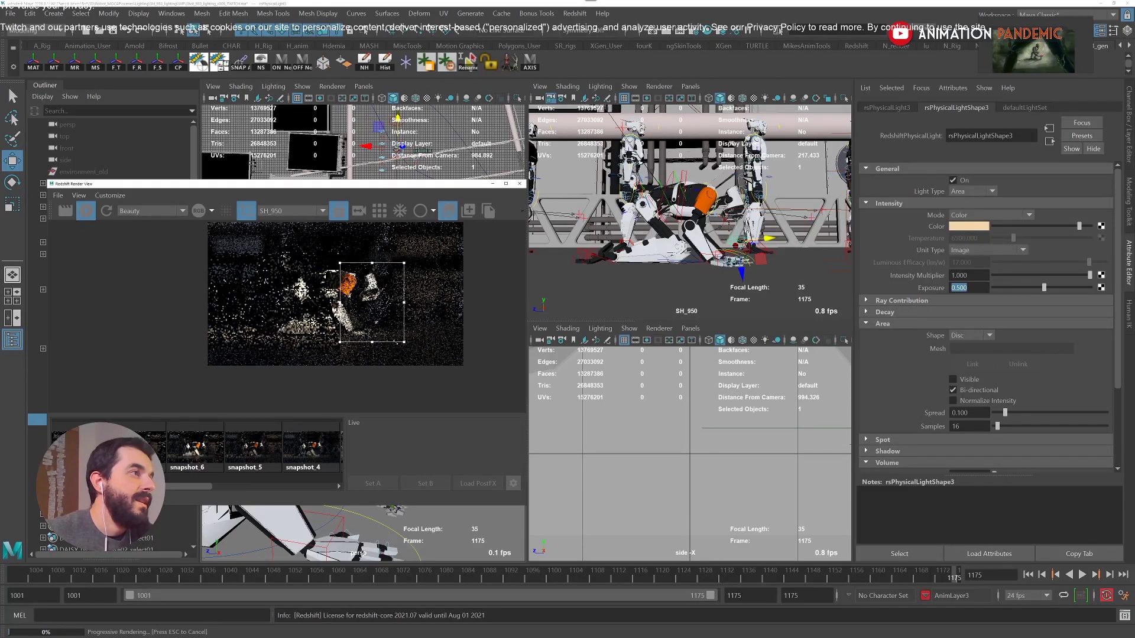
scroll(381, 333, up, 2)
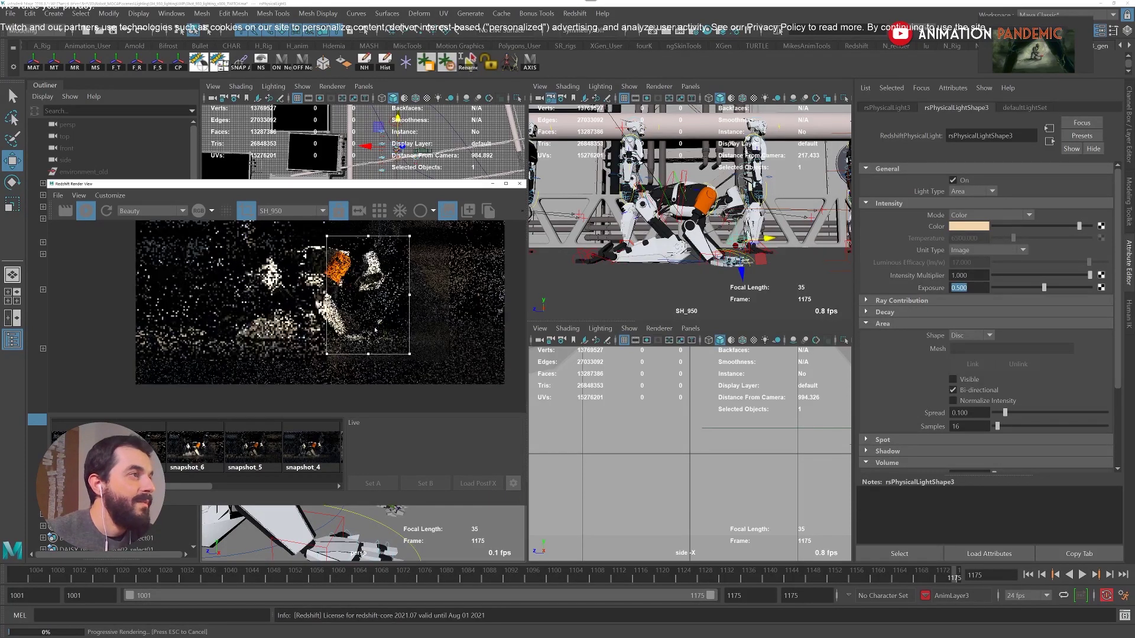
scroll(375, 330, up, 2)
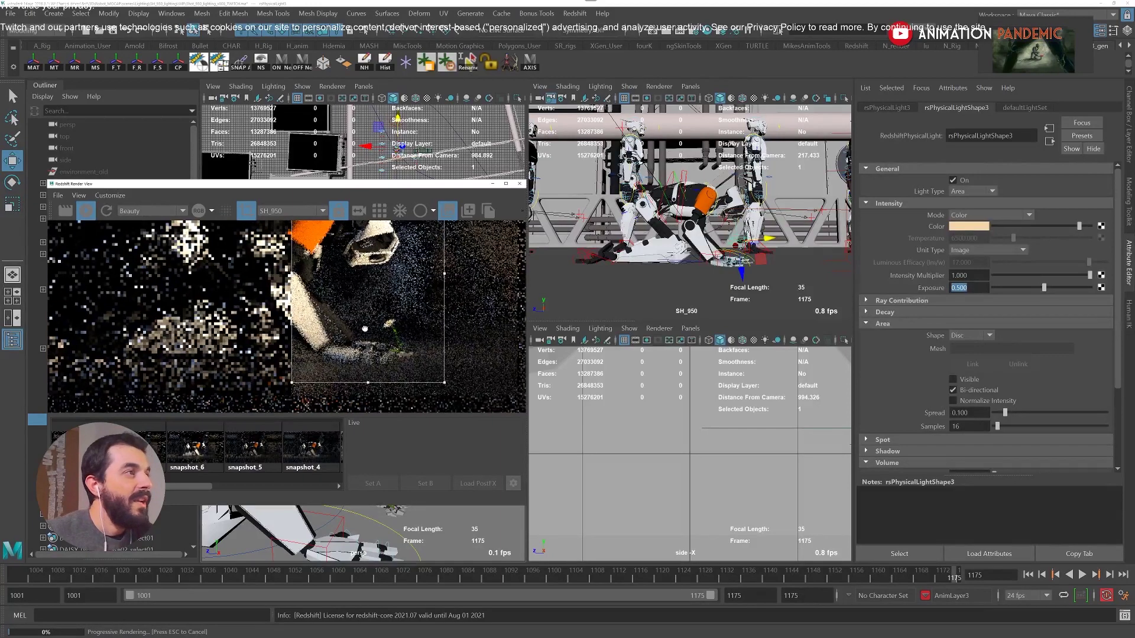
Check the flower in the live render and set the disc light's exposure to 0.25.
middle_drag(365, 328, 367, 338)
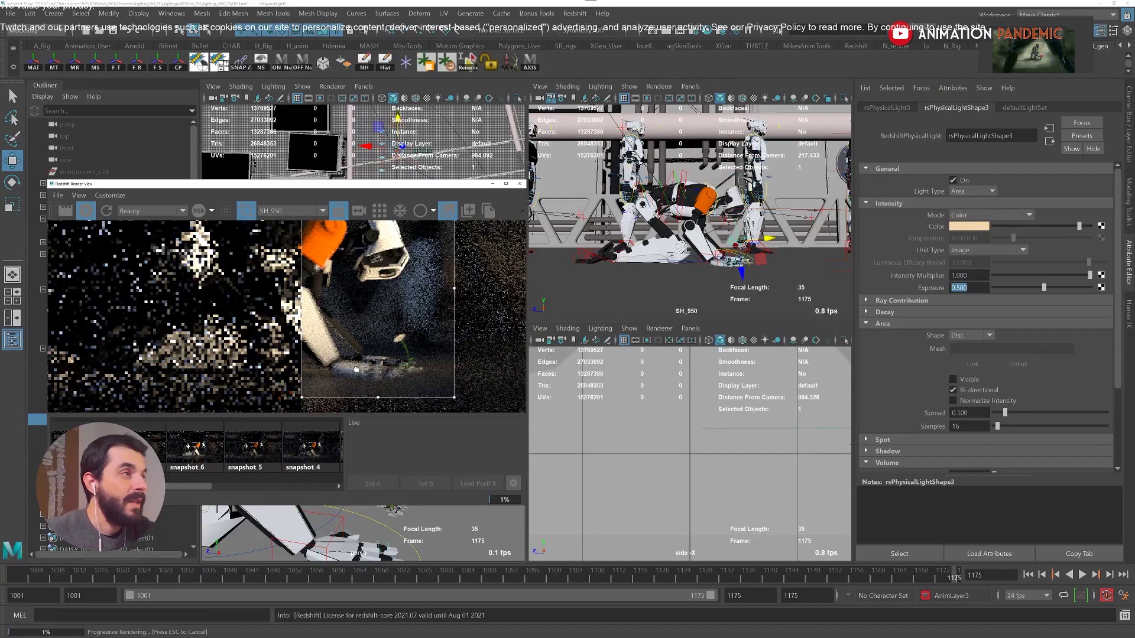
middle_drag(356, 369, 365, 401)
text(0.25)
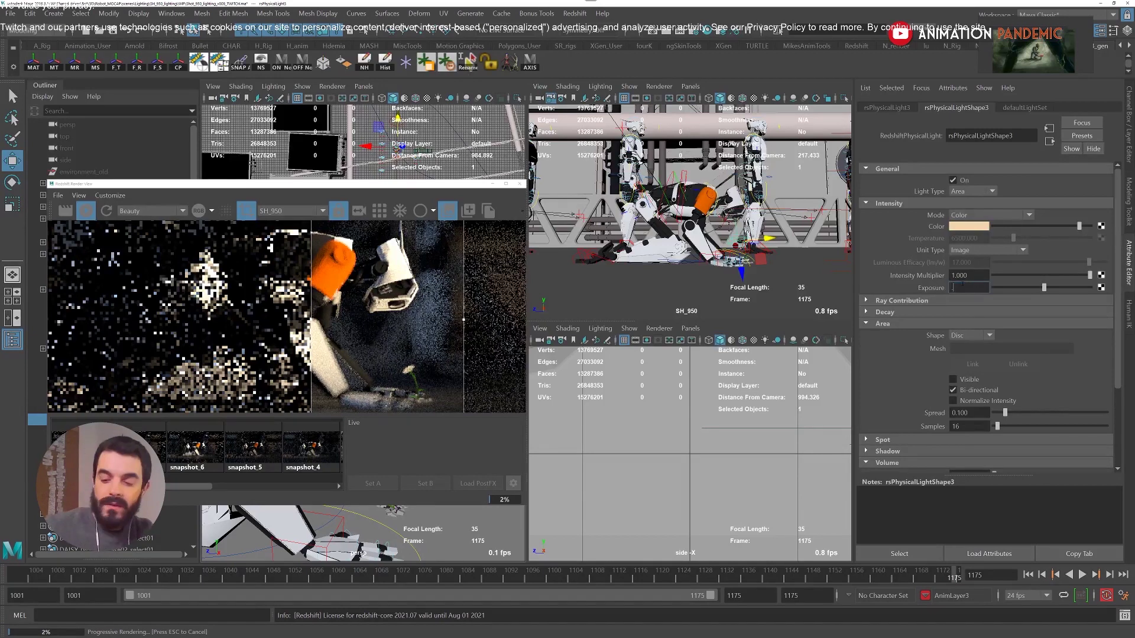
key(Return)
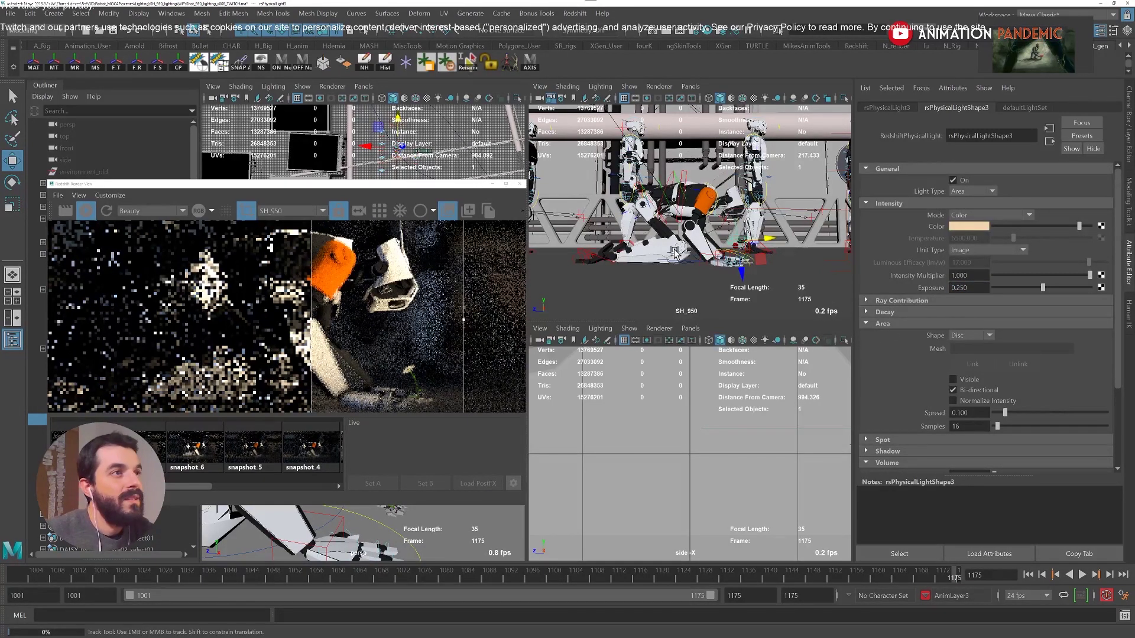
Move the render window up clear of the perspective view and shift the disc light slightly above the flower.
drag(449, 183, 459, 49)
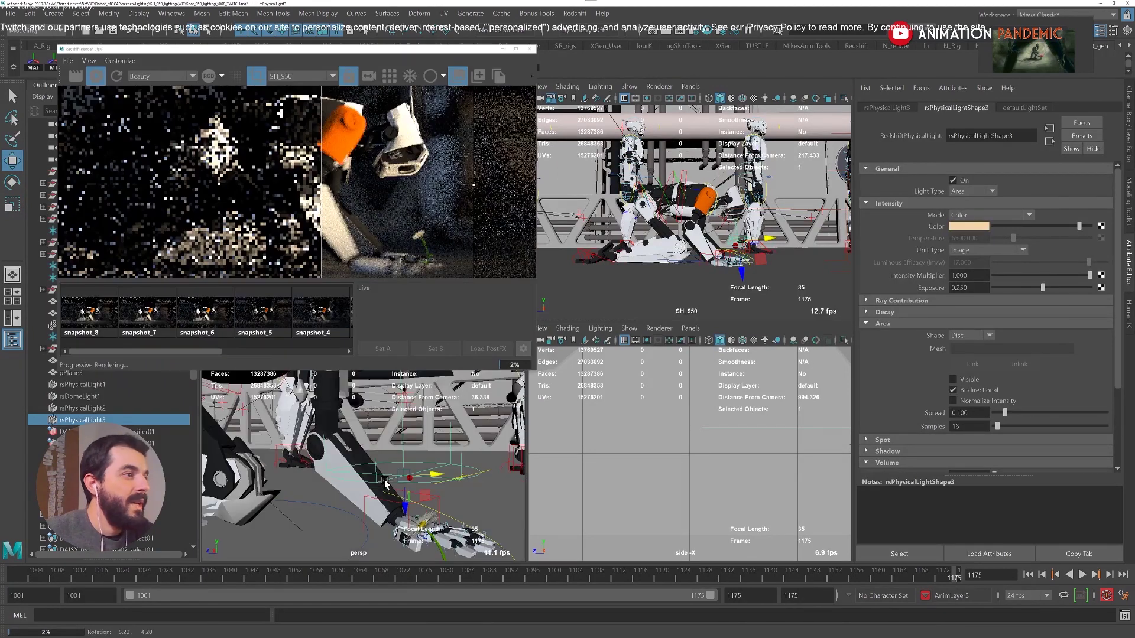
key(f)
drag(407, 455, 421, 454)
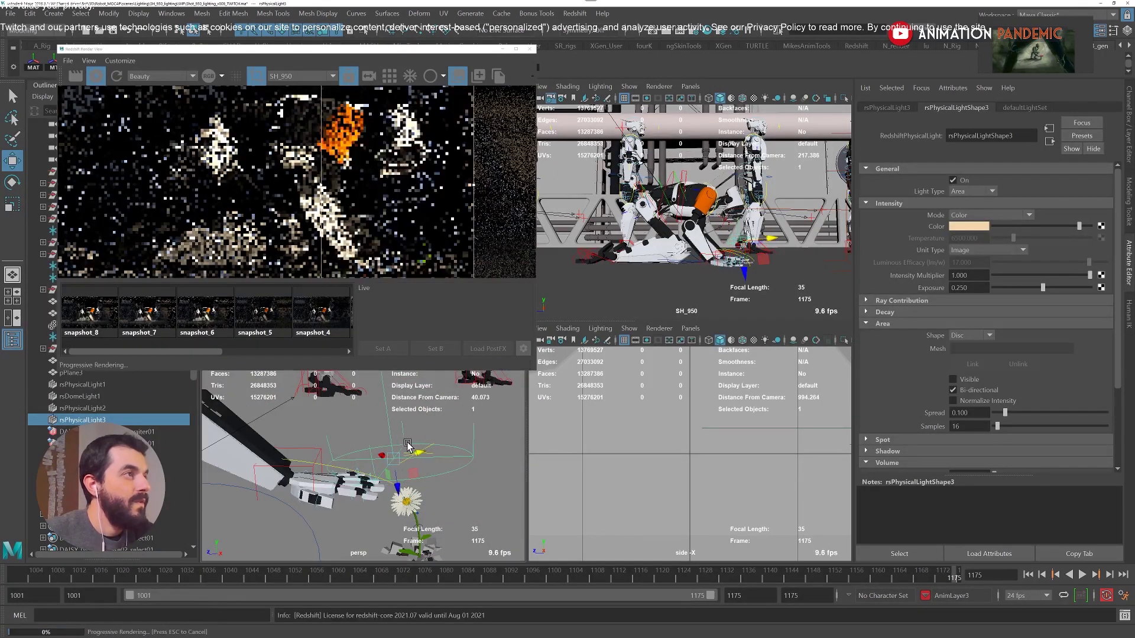
Widen the disc light's spread to 0.339.
key(e)
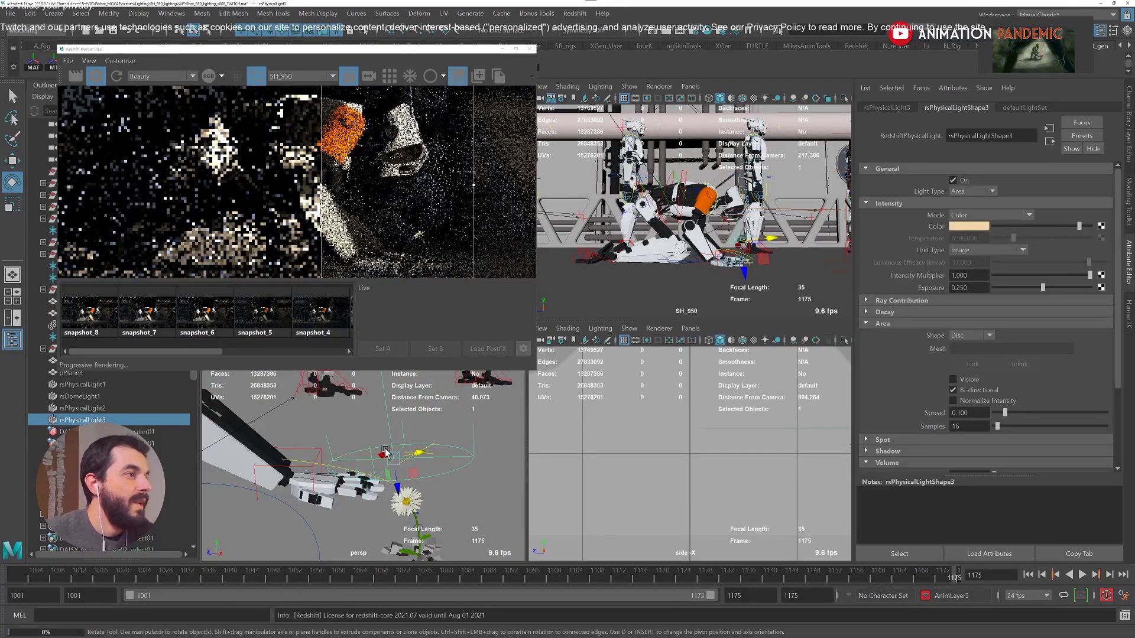
scroll(386, 453, down, 5)
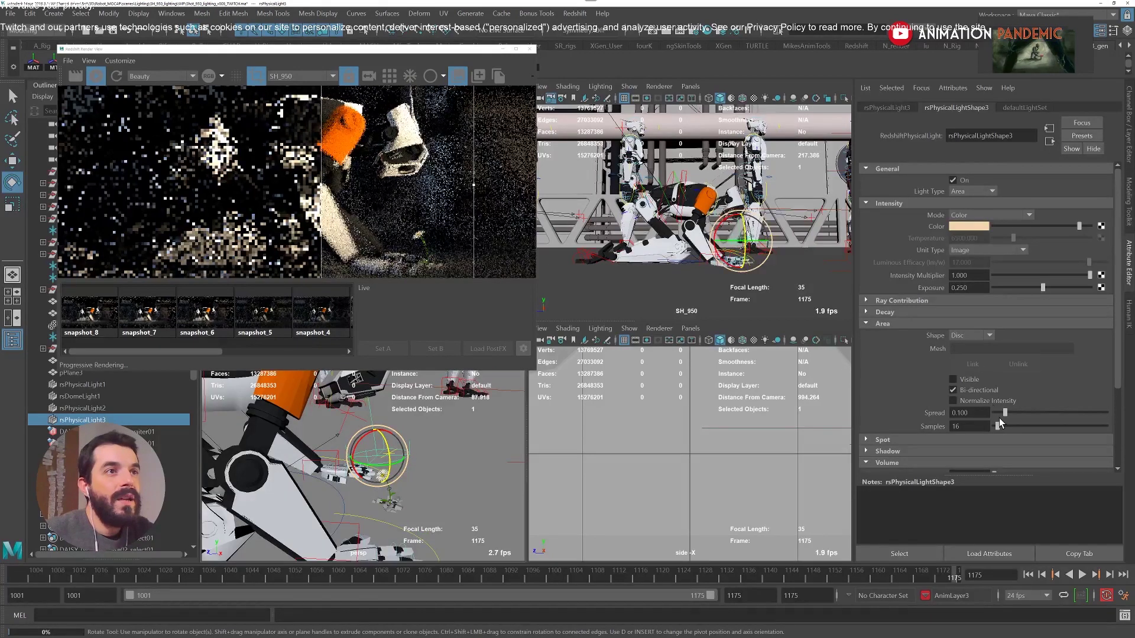
drag(1005, 412, 1034, 417)
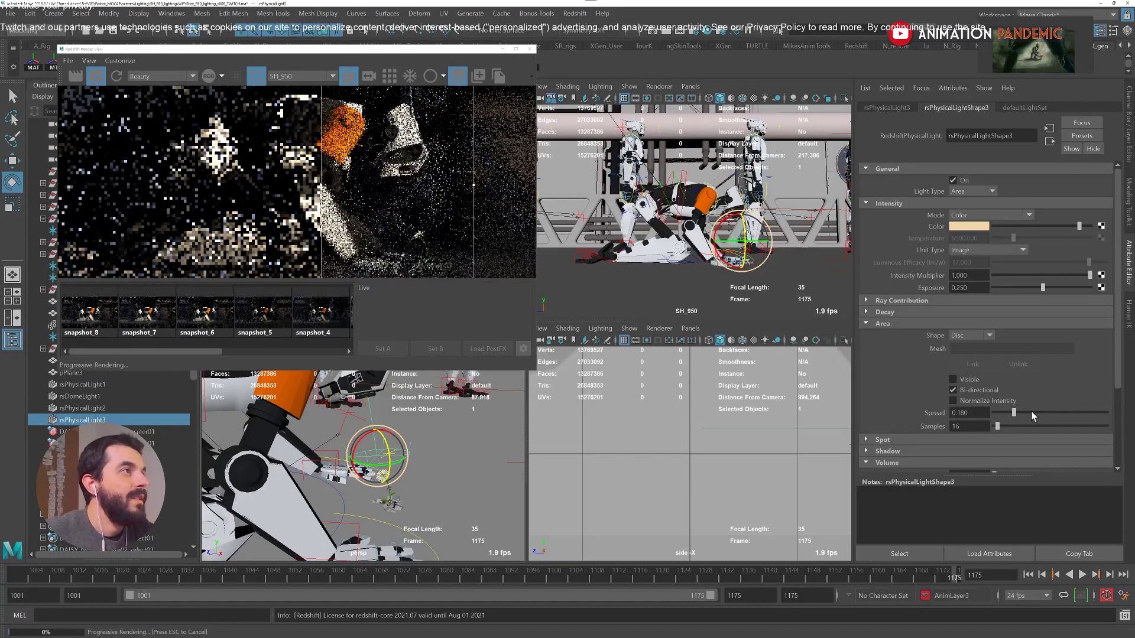
click(1031, 413)
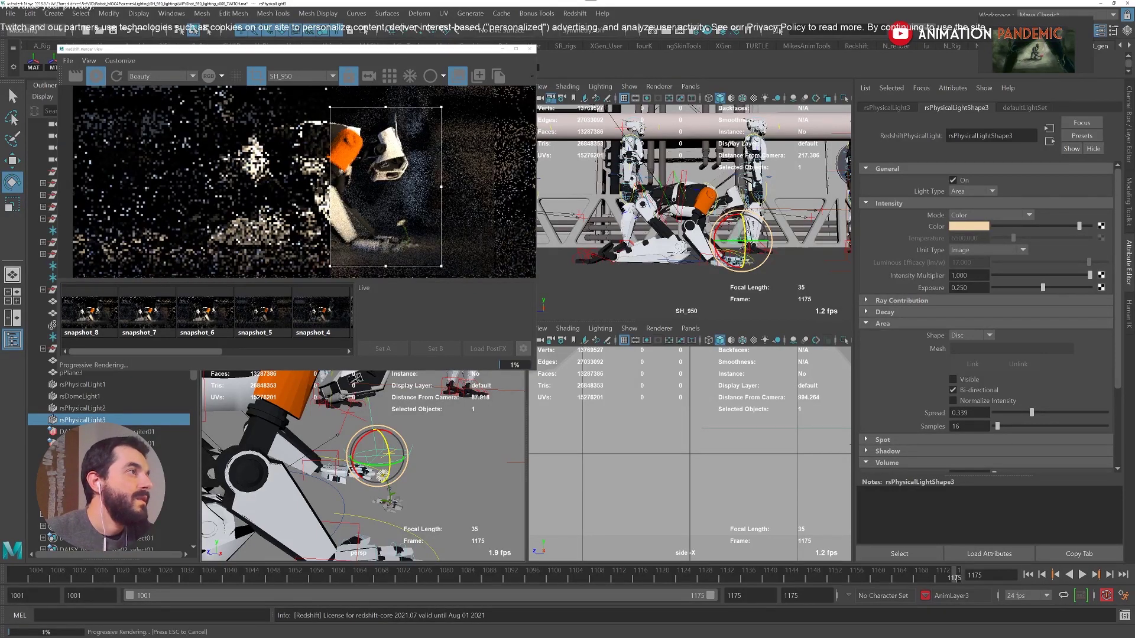
Render a wider region covering the whole robot and the flower, and store the result as a snapshot.
drag(166, 107, 441, 266)
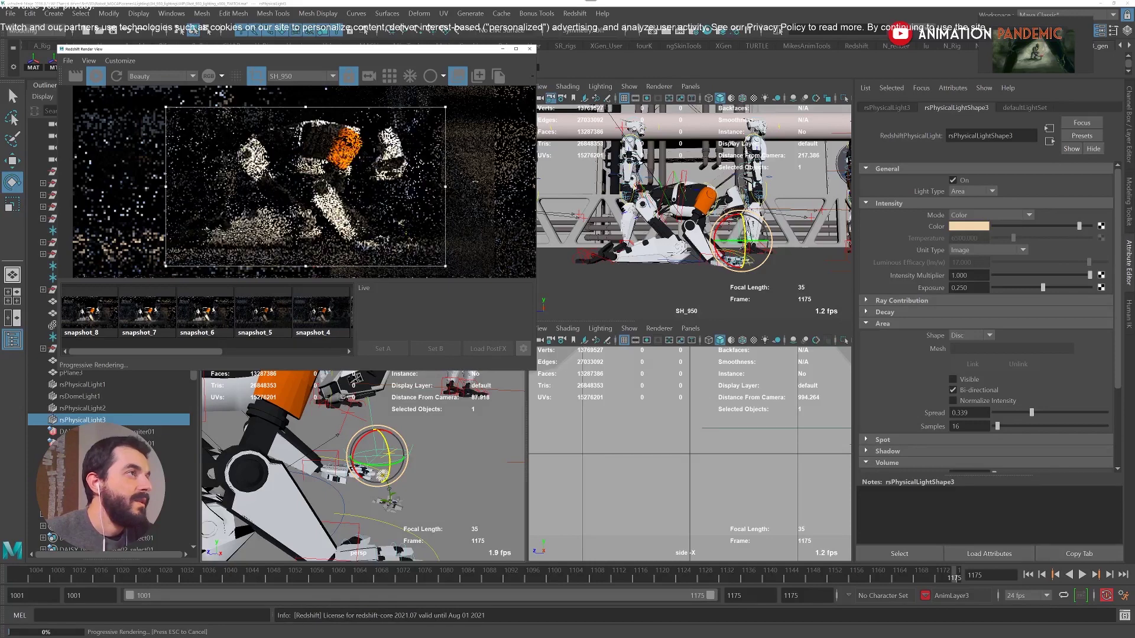
drag(442, 184, 480, 186)
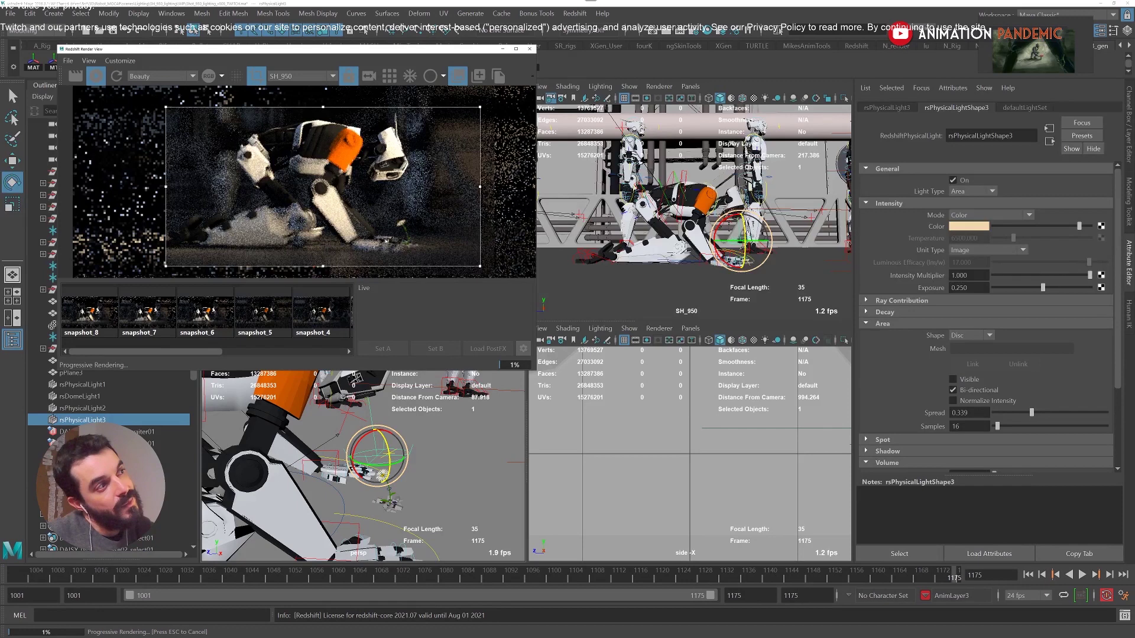
click(386, 241)
key(Escape)
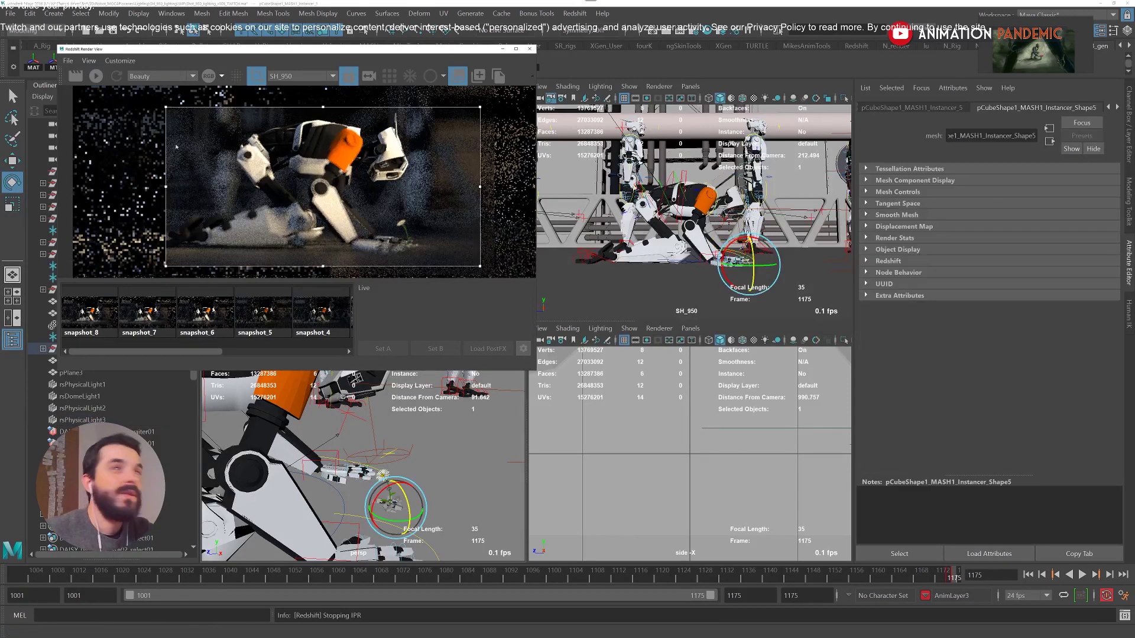
click(478, 75)
Compare snapshot_8 and snapshot_9 to judge the disc light's effect around the hand and flower.
click(138, 315)
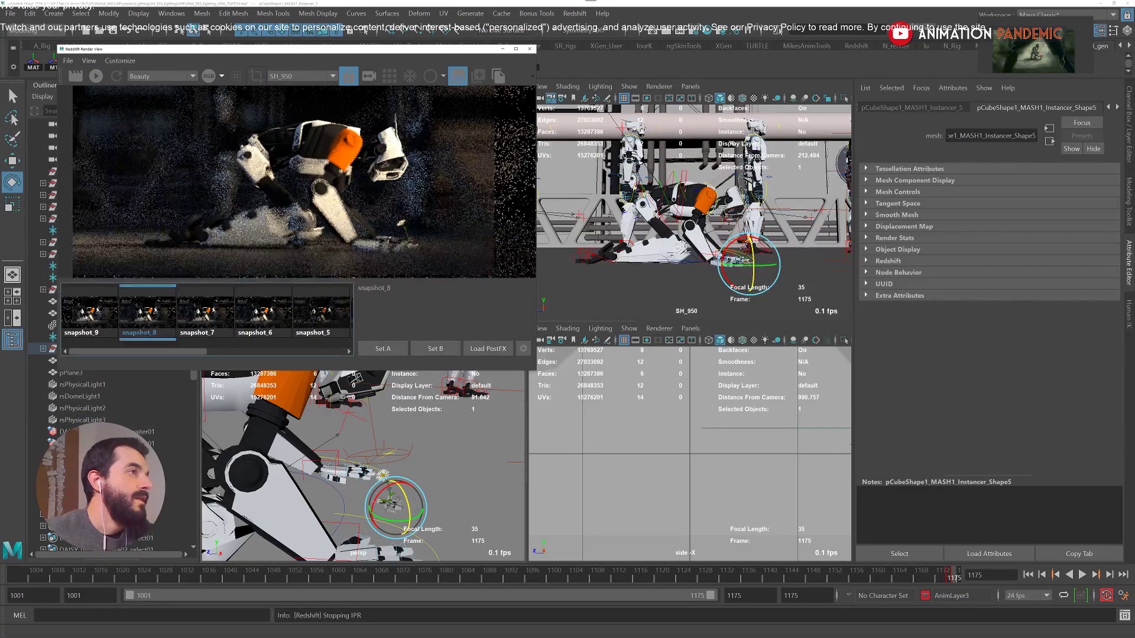
click(85, 316)
click(128, 316)
click(104, 315)
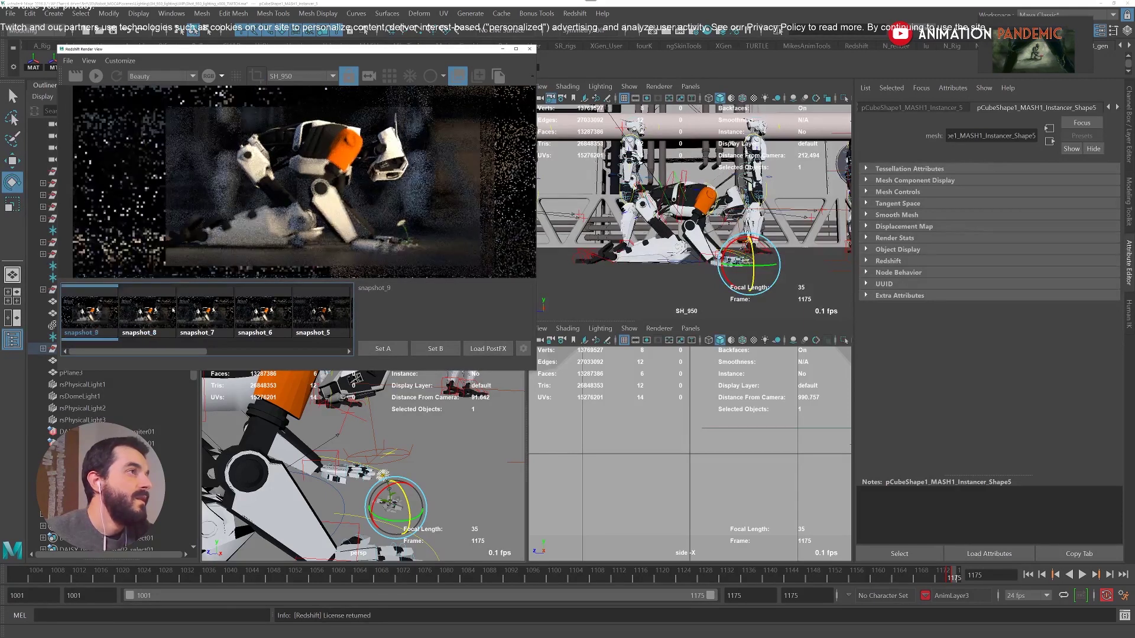
Compare snapshot_8 and snapshot_9 close up around the robot's torso and head.
click(129, 316)
click(104, 315)
scroll(405, 184, up, 3)
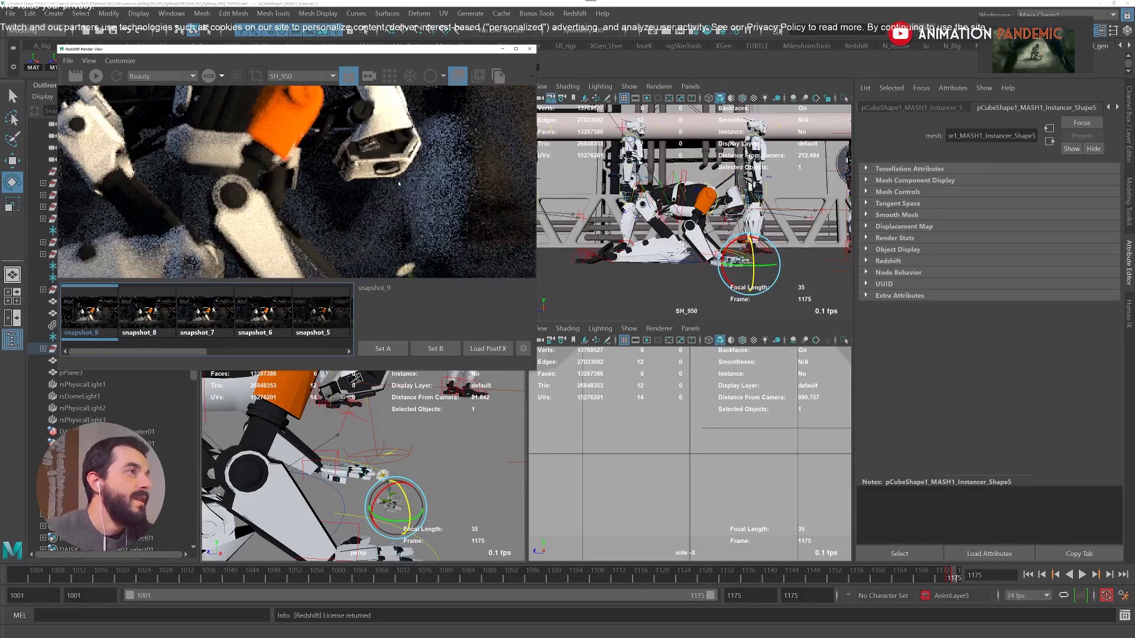
click(130, 316)
click(100, 313)
click(129, 315)
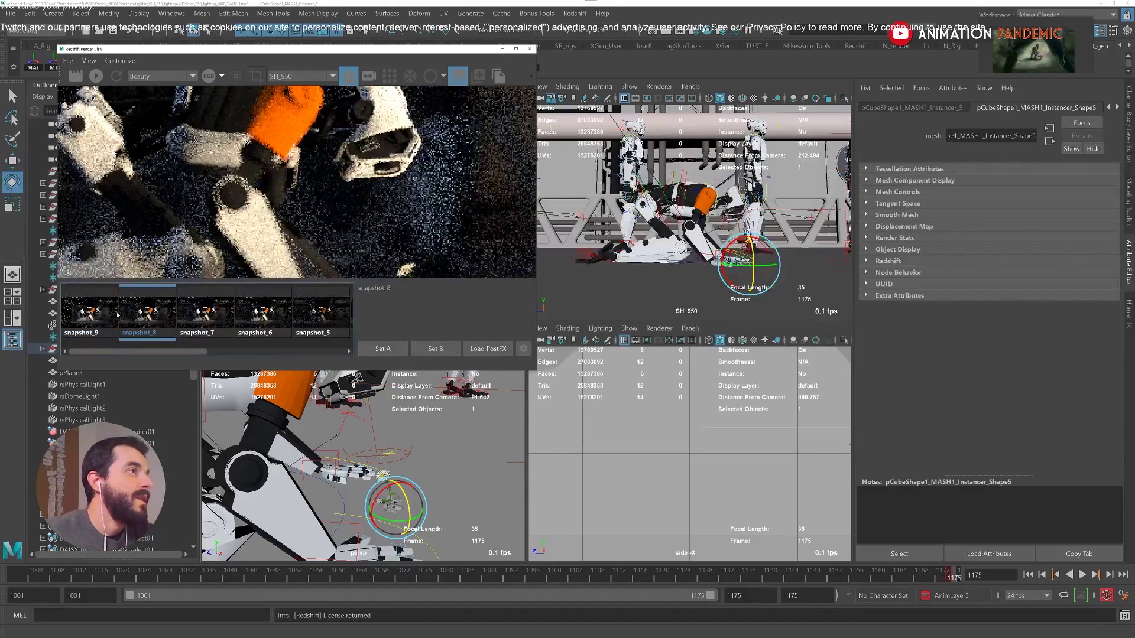
click(101, 314)
click(129, 316)
click(100, 314)
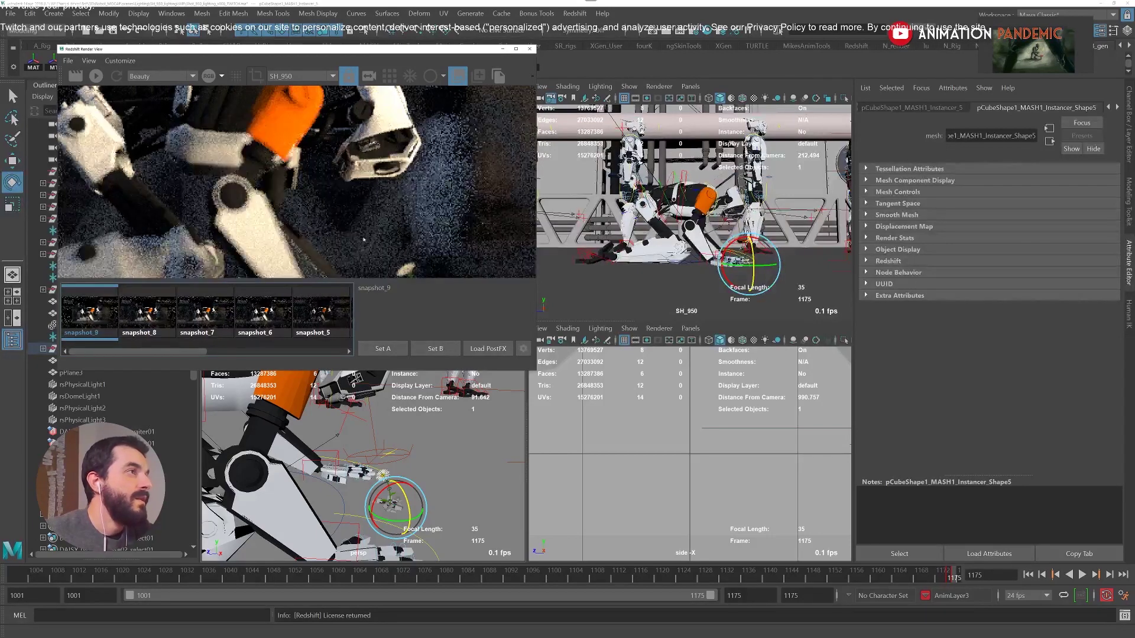
Compare snapshot_8 and snapshot_9 close up around the robot's supporting leg and the flower.
middle_drag(363, 239, 256, 222)
click(135, 319)
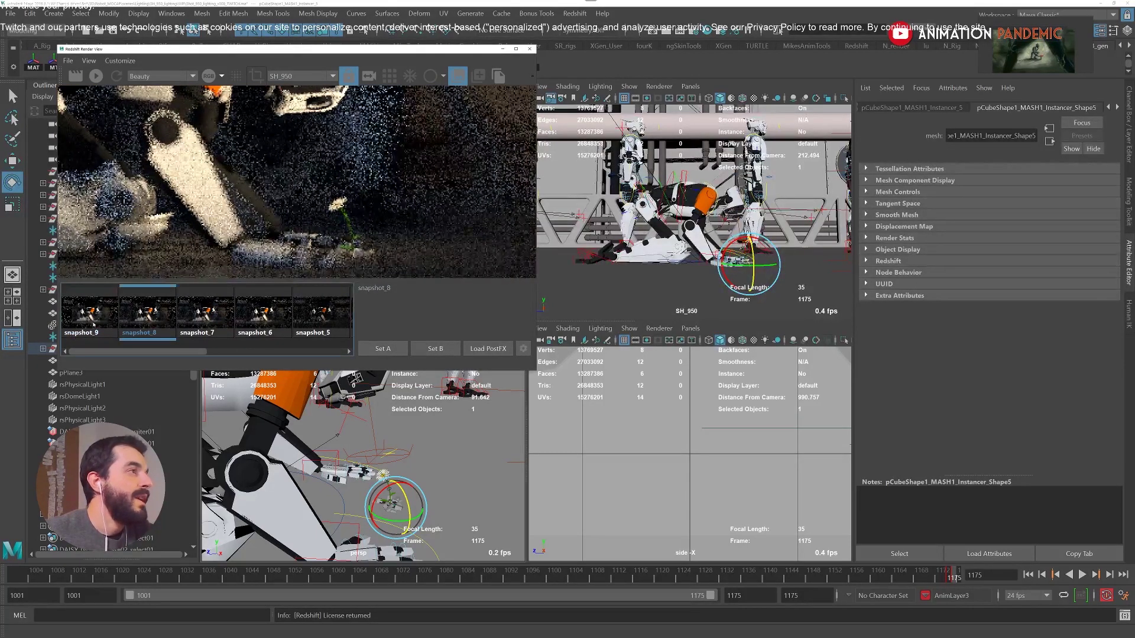
click(97, 323)
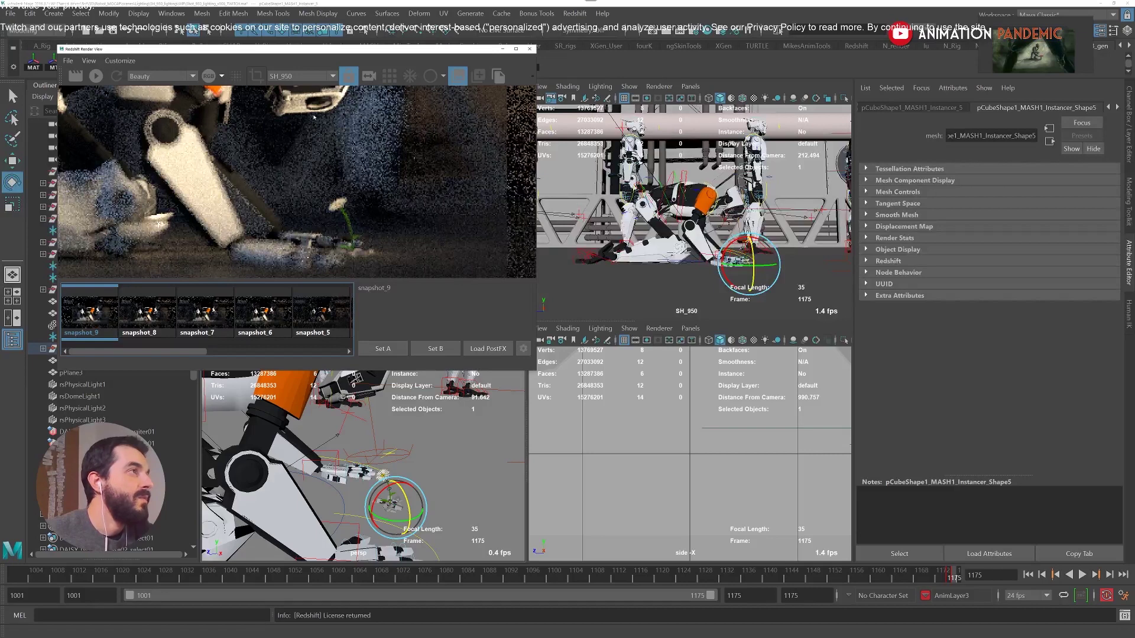
click(148, 319)
click(106, 324)
scroll(355, 238, down, 5)
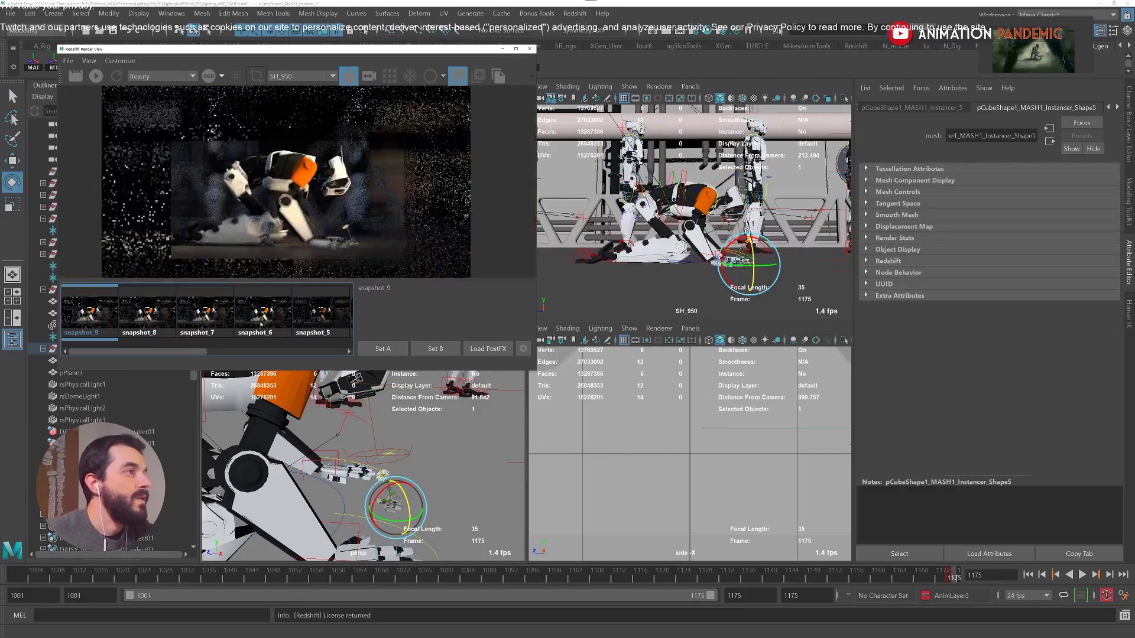
Compare snapshot_9 with snapshot_8 and snapshot_7 across the full frame.
click(154, 317)
click(104, 320)
click(202, 317)
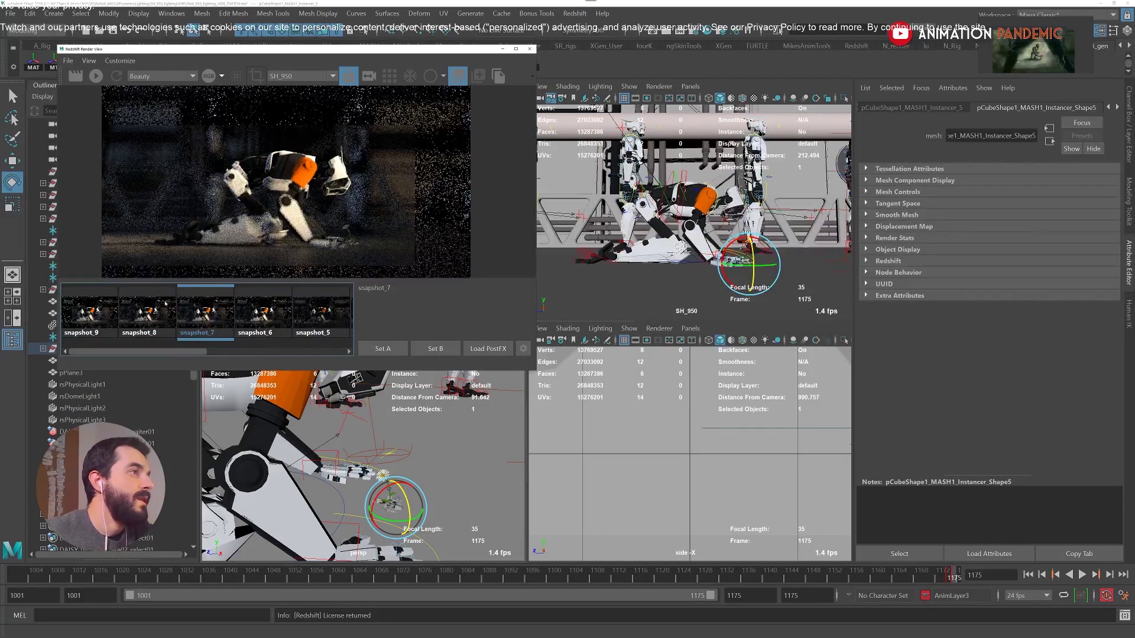
click(100, 316)
scroll(254, 257, down, 2)
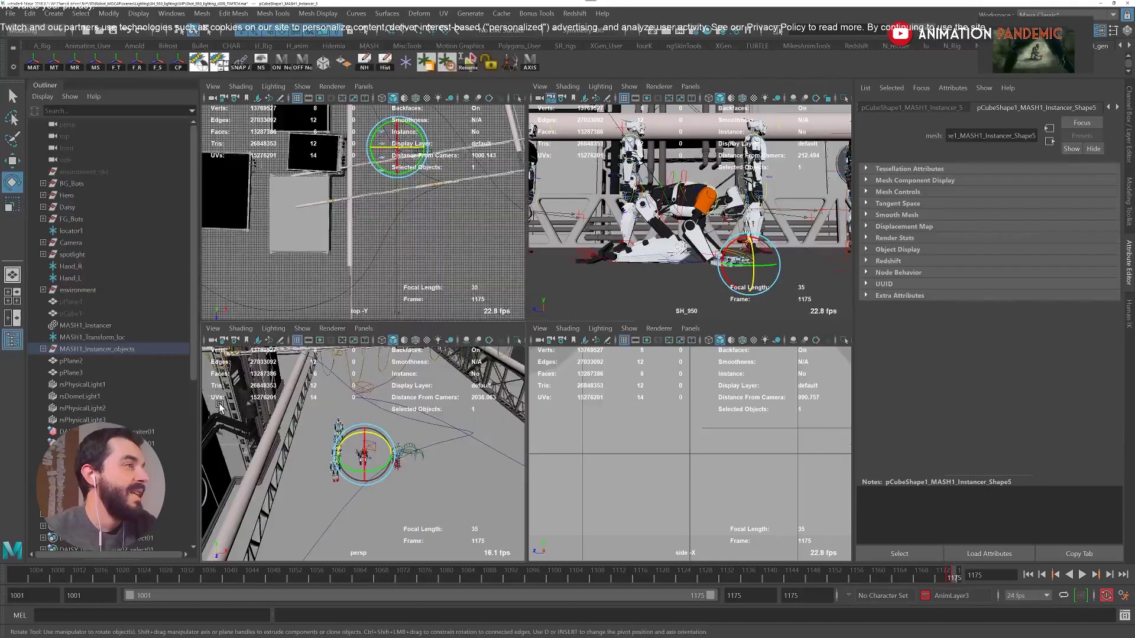
alt+drag(355, 464, 441, 465)
alt+middle_drag(319, 434, 436, 475)
alt+right_drag(436, 475, 365, 476)
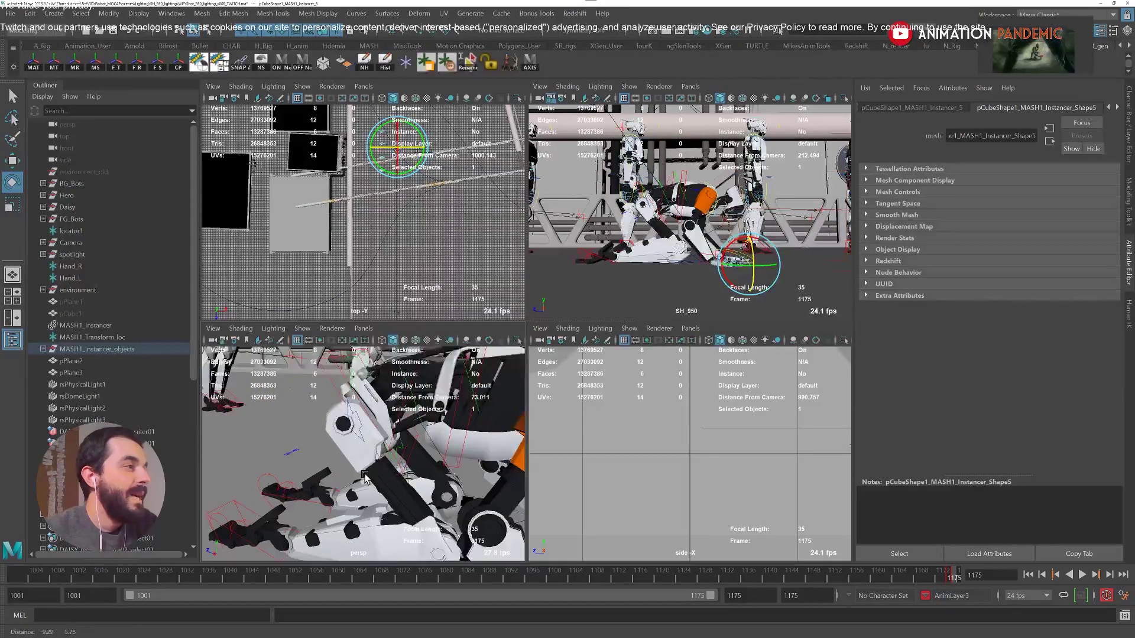
alt+drag(364, 477, 368, 451)
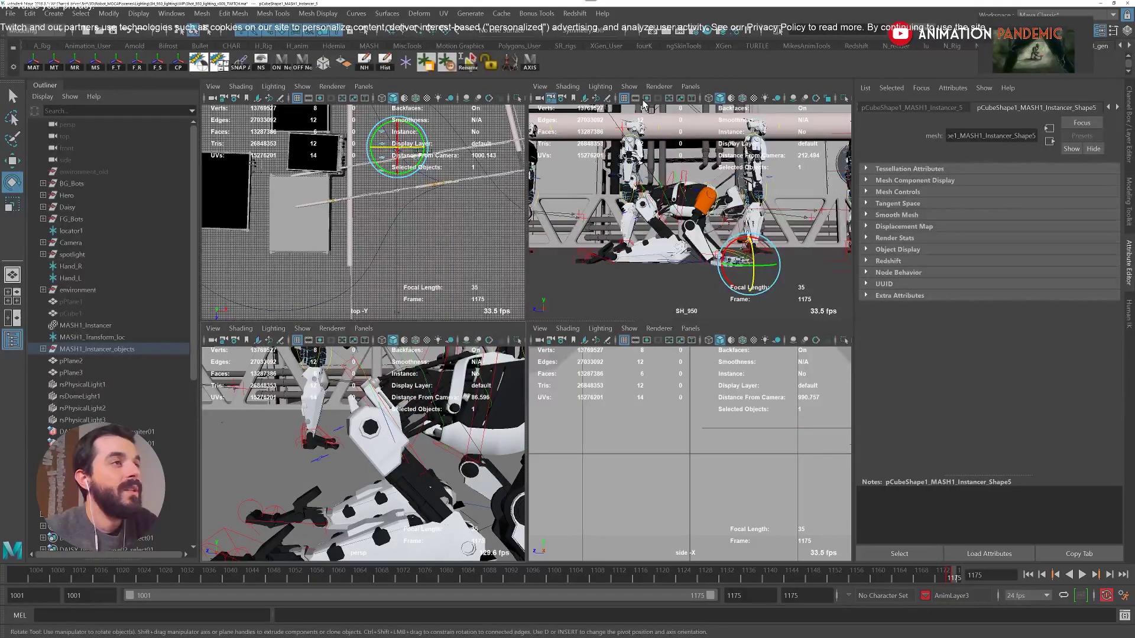
key(alt+Tab)
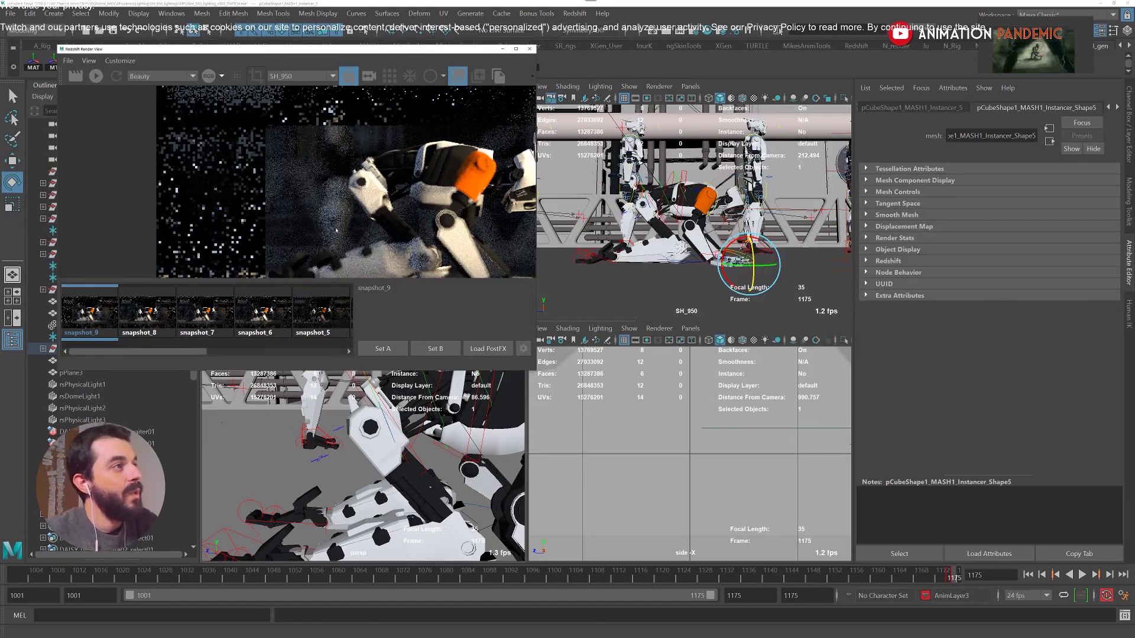
click(502, 49)
Create a new Redshift physical light and set its light type to Directional.
alt+drag(440, 414, 447, 415)
alt+right_drag(448, 415, 312, 438)
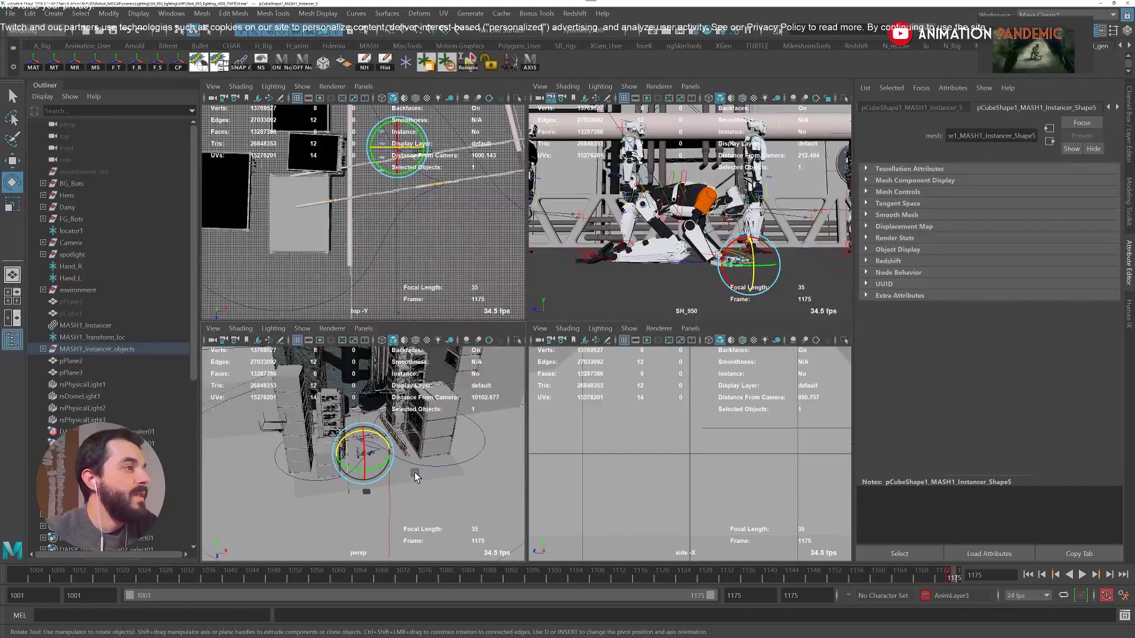
scroll(415, 474, up, 5)
alt+drag(414, 474, 382, 421)
alt+right_drag(381, 421, 432, 438)
alt+drag(432, 438, 425, 437)
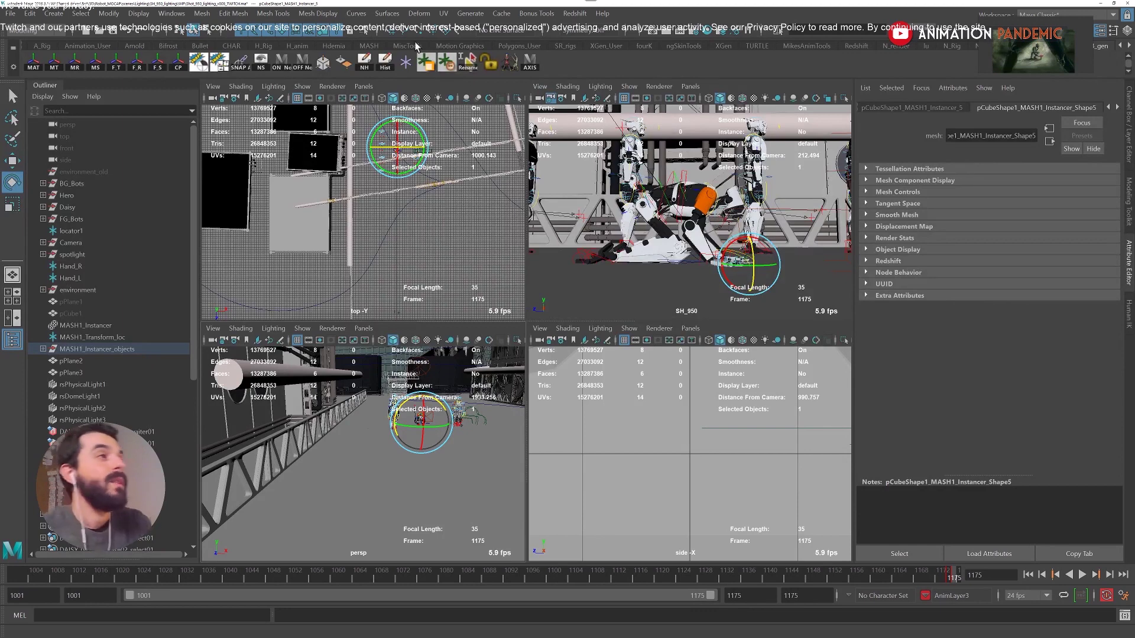
click(574, 13)
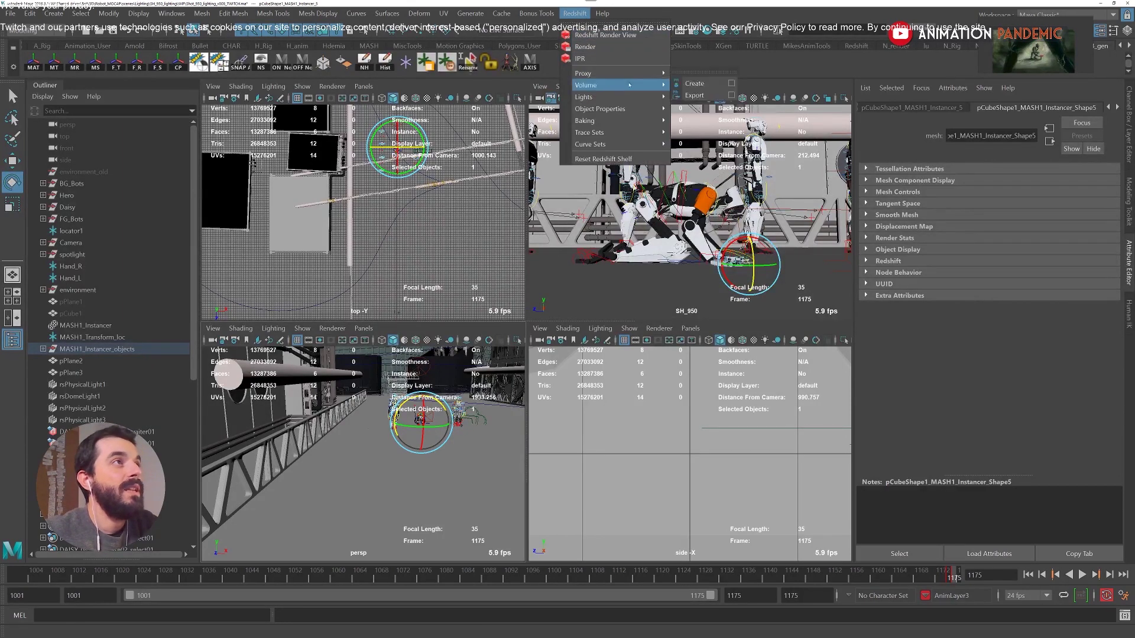
click(727, 107)
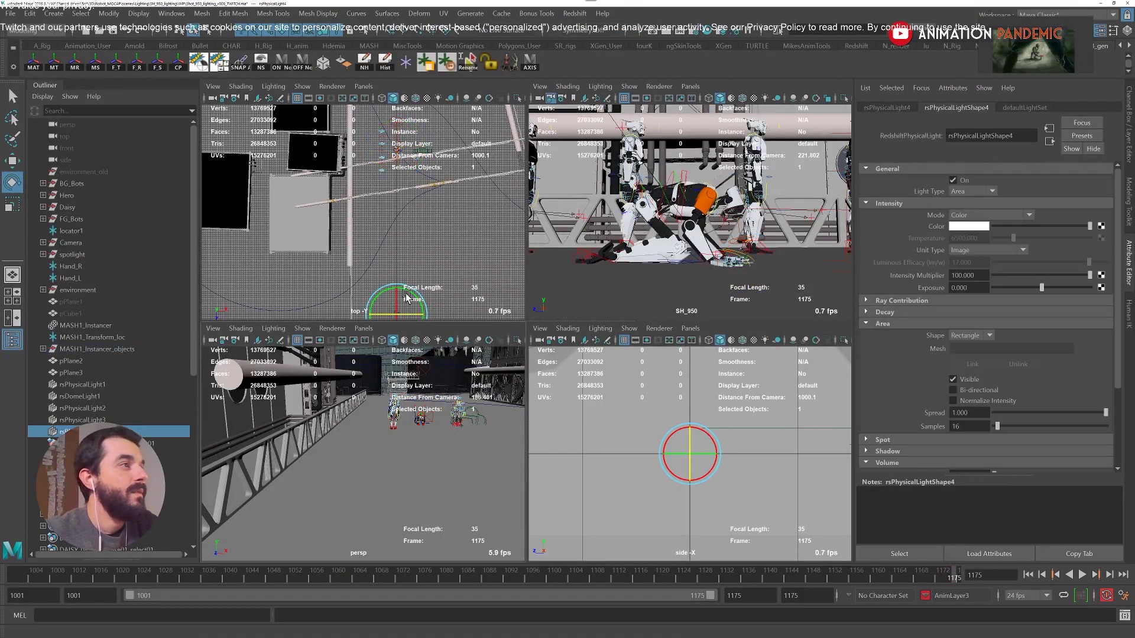
key(w)
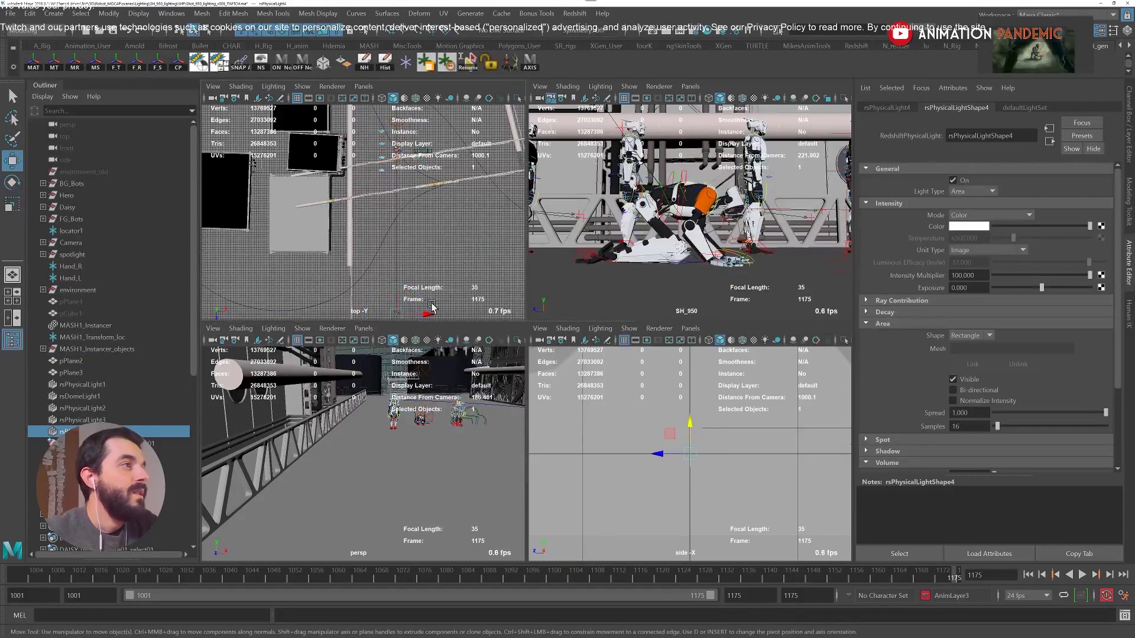
click(969, 336)
click(970, 336)
click(972, 191)
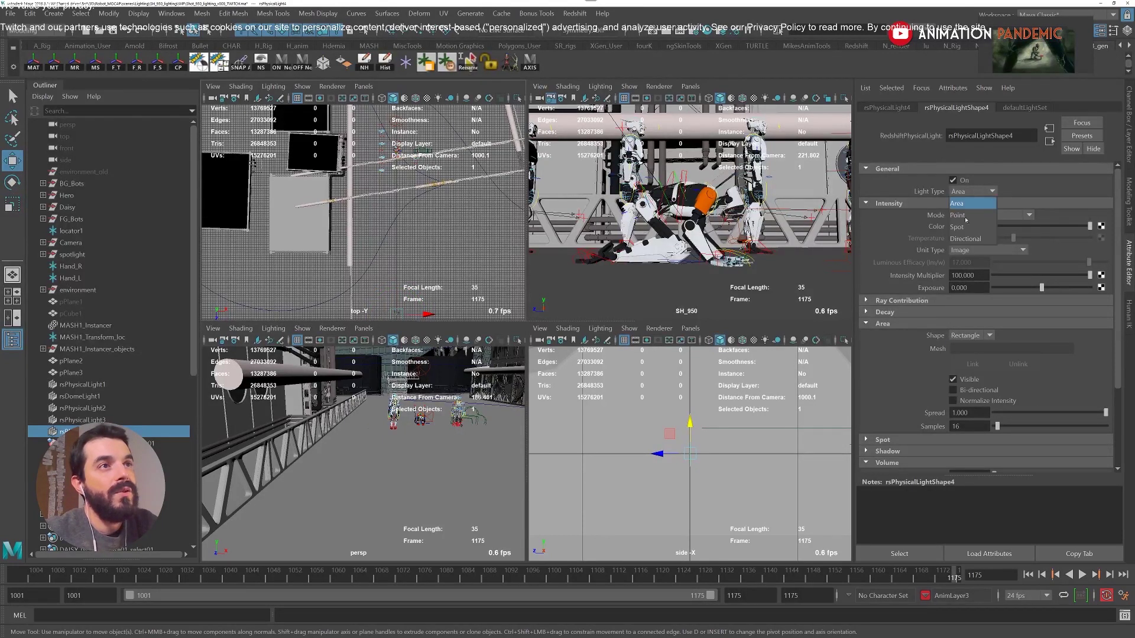
click(969, 227)
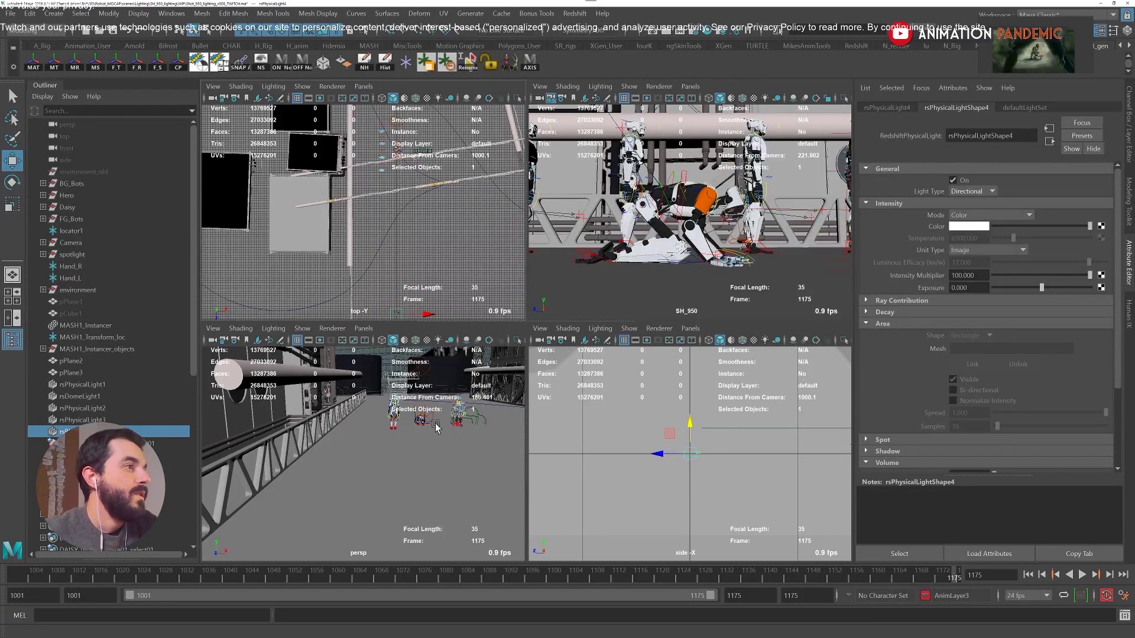
Scale the directional light up until its icon is visible in the scene and raise it above the floor in front of the set.
key(f)
scroll(367, 467, up, 5)
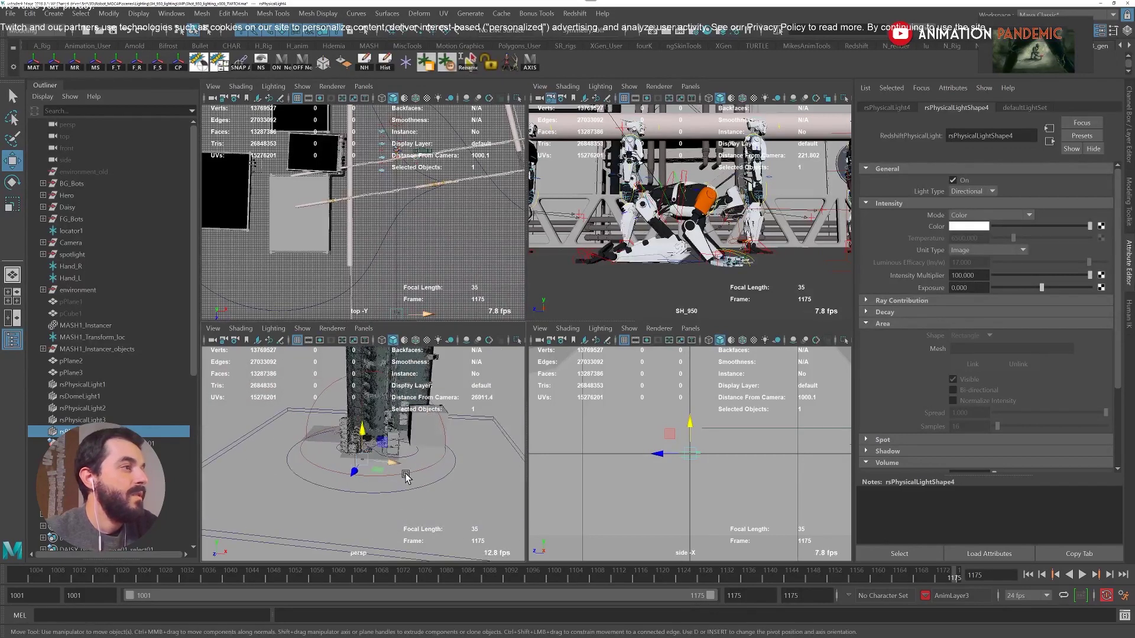
key(r)
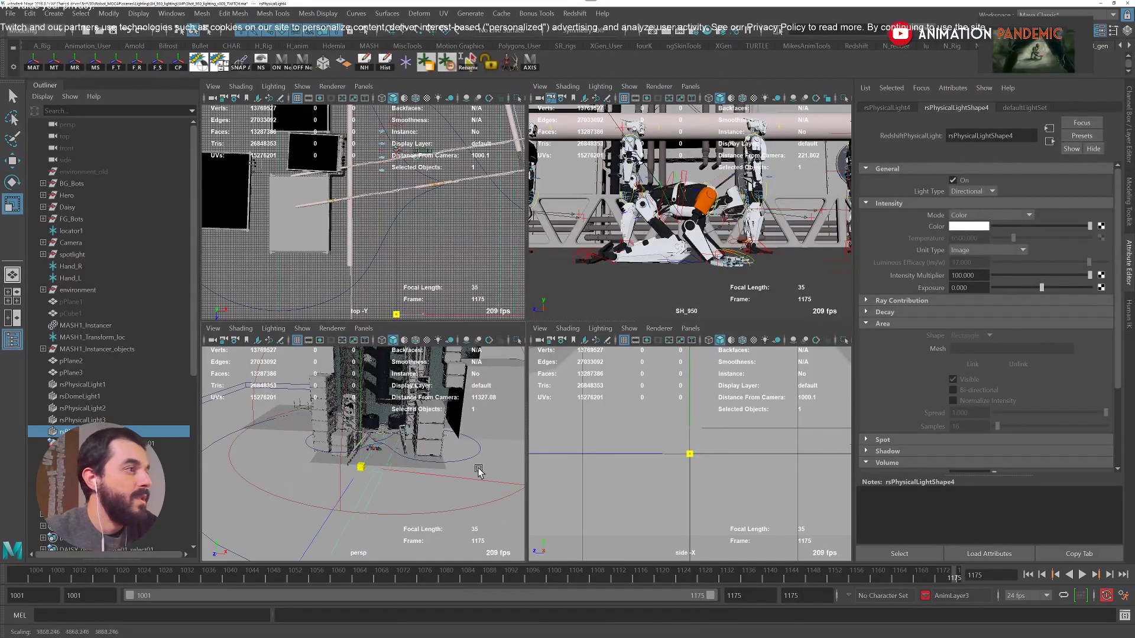
key(w)
scroll(367, 467, up, 4)
mouse_move(354, 464)
alt+mouse_down()
mouse_move(303, 459)
mouse_move(418, 488)
mouse_move(352, 462)
alt+mouse_up()
key(r)
key(w)
Rotate the directional light to angle its beam across the robots and the set.
key(e)
middle_drag(412, 508, 433, 437)
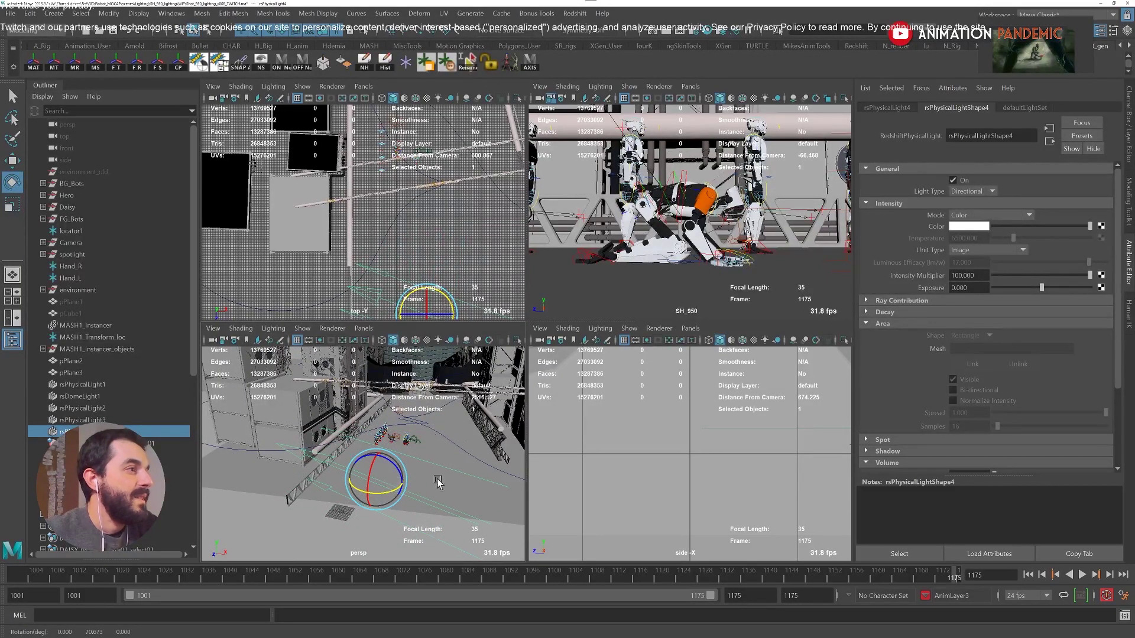
alt+right_drag(438, 481, 391, 452)
alt+middle_drag(391, 453, 356, 467)
drag(309, 495, 340, 470)
Start a live render of SH_950 and widen the render region to the frame's full width and lower edge.
click(574, 13)
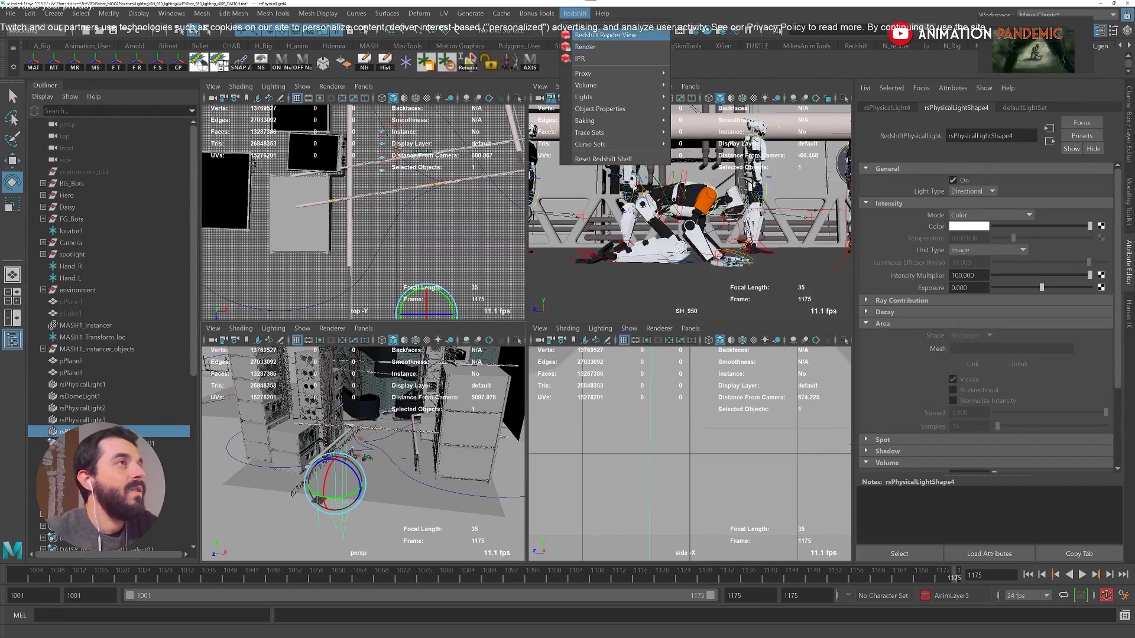
click(597, 47)
scroll(330, 178, down, 1)
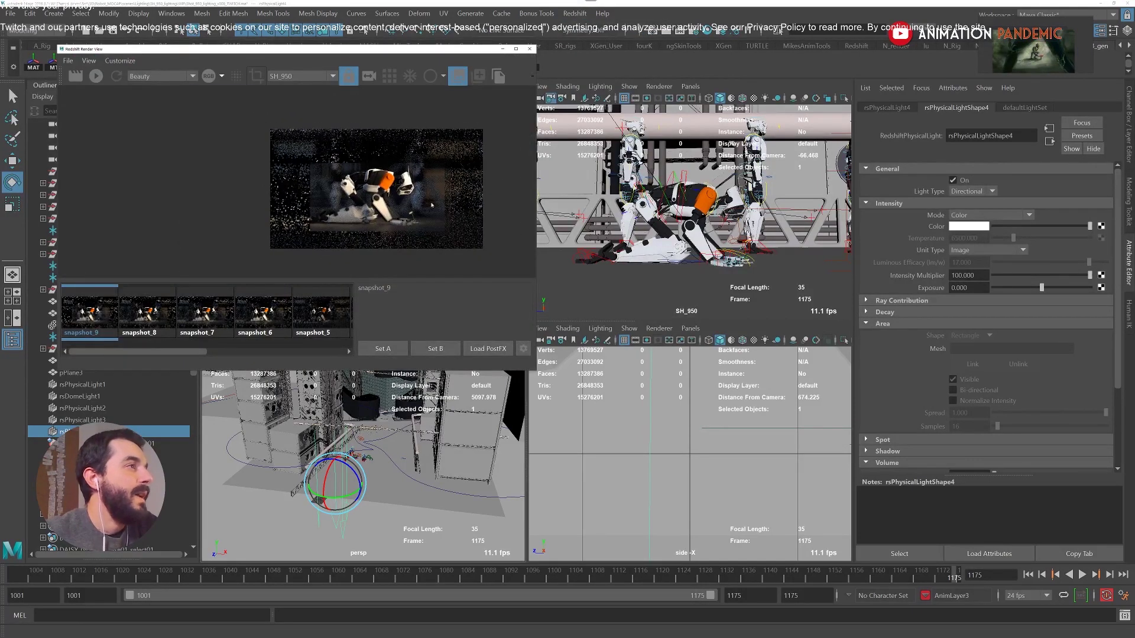
click(95, 76)
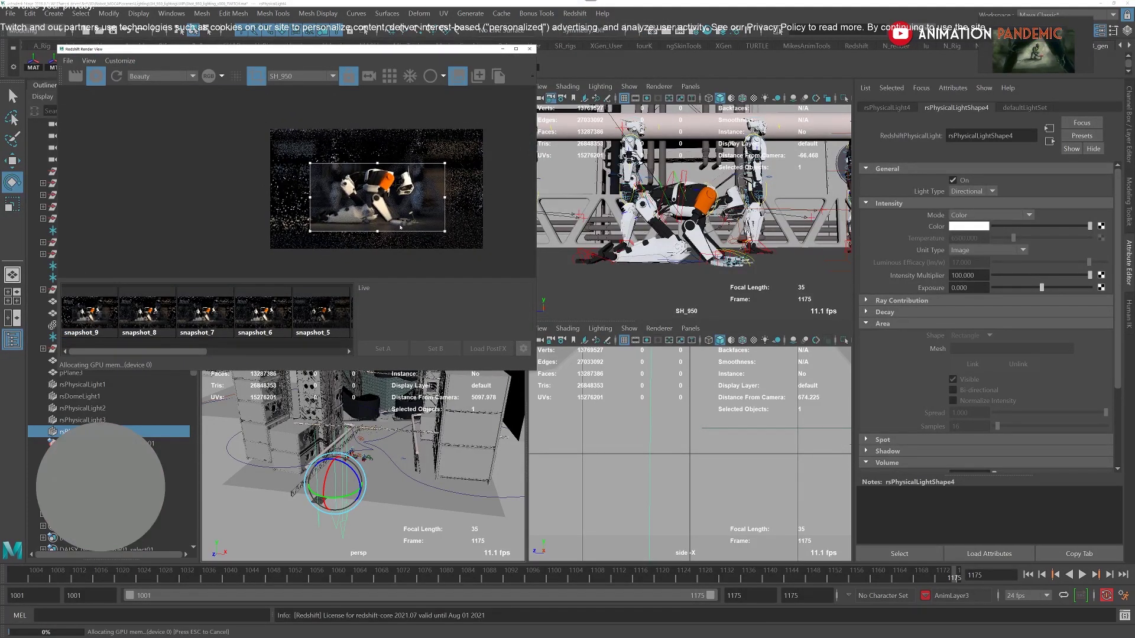
drag(444, 231, 488, 253)
drag(309, 206, 229, 200)
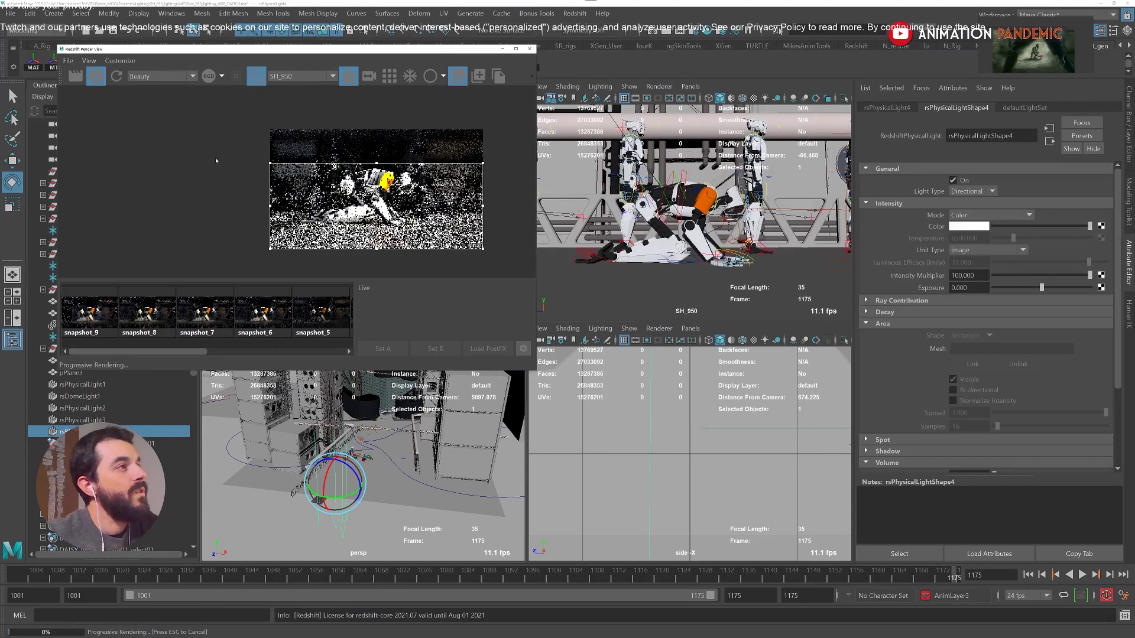
Set the directional light's intensity multiplier to 1 and check the result in the live render.
click(963, 275)
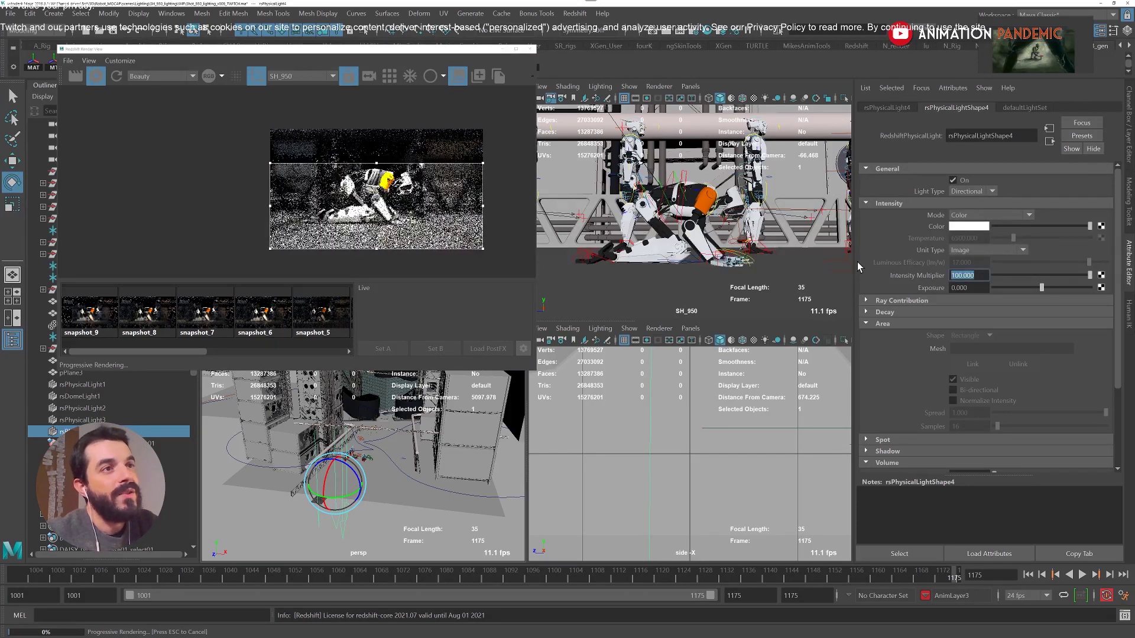
text(1)
key(Return)
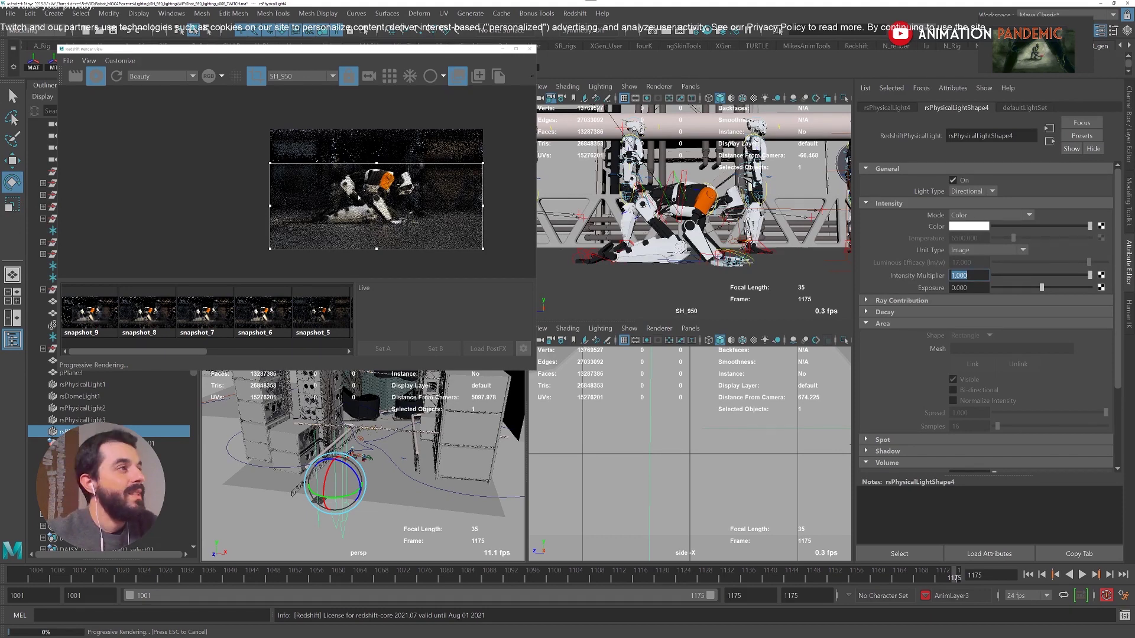
scroll(359, 197, up, 1)
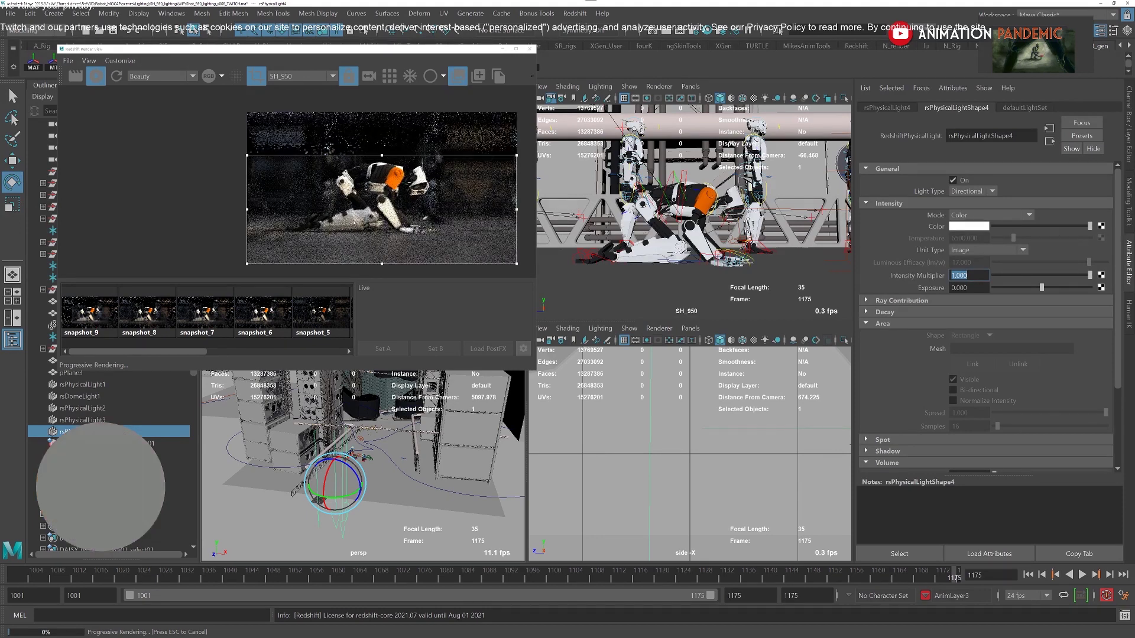
scroll(353, 222, down, 1)
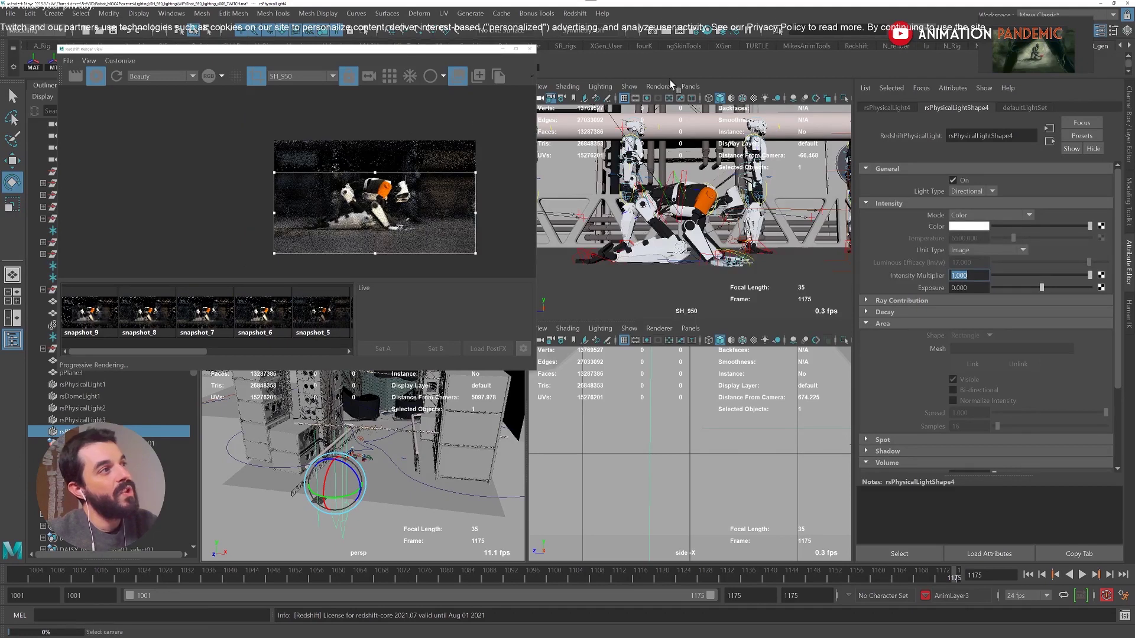
Stop the live render and rotate the directional light to a new angle towards the robots.
click(96, 77)
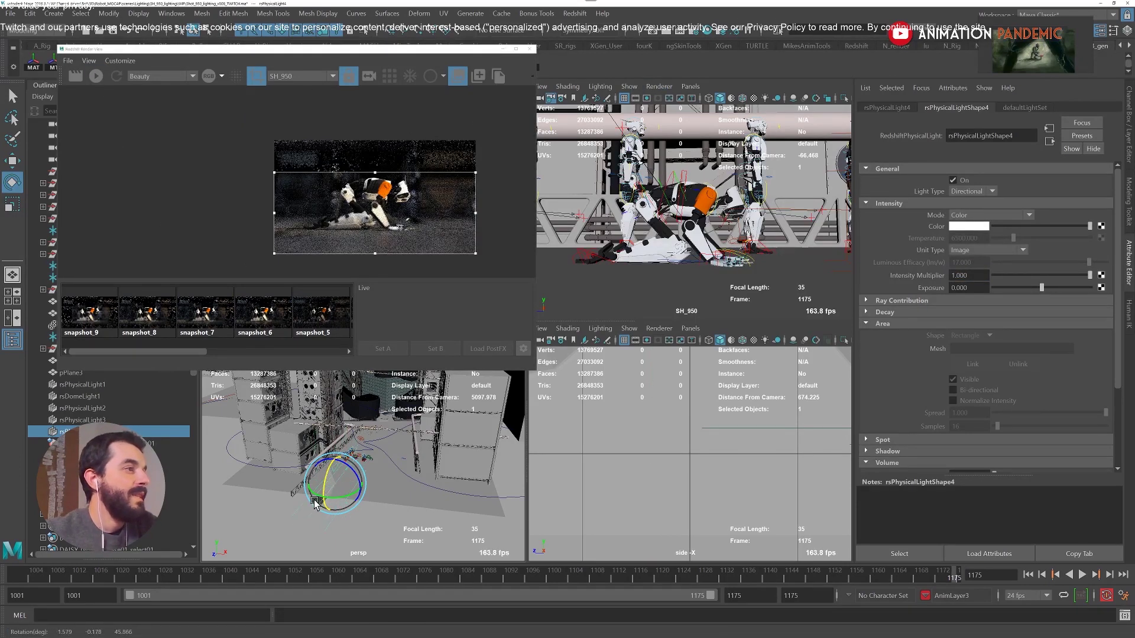
alt+drag(316, 513, 327, 484)
alt+right_drag(327, 484, 416, 487)
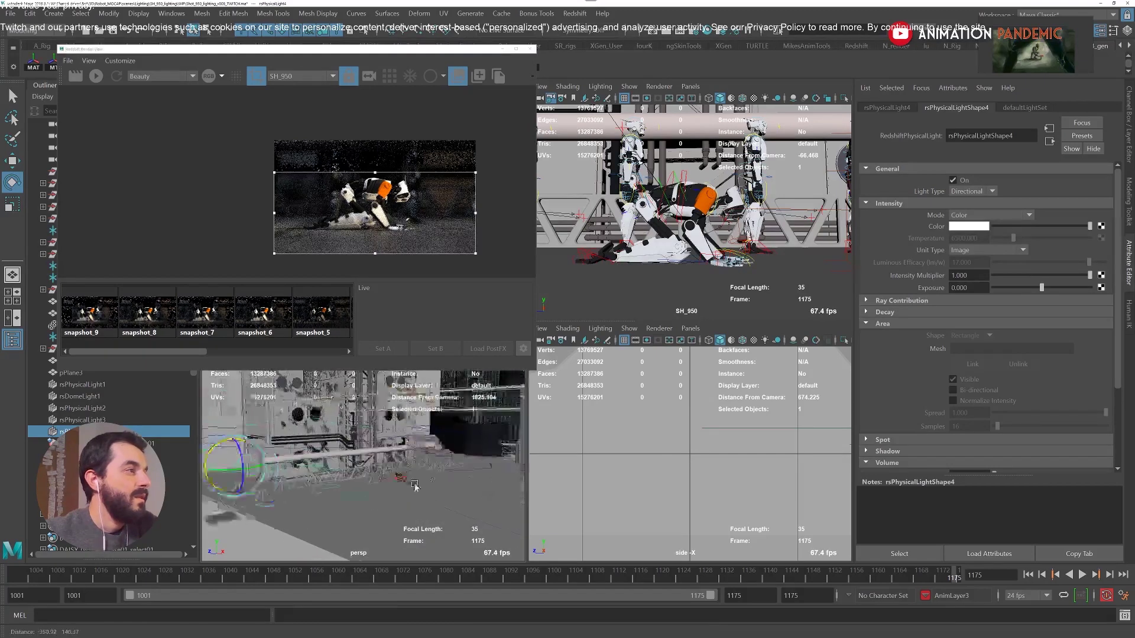
alt+middle_drag(415, 486, 471, 509)
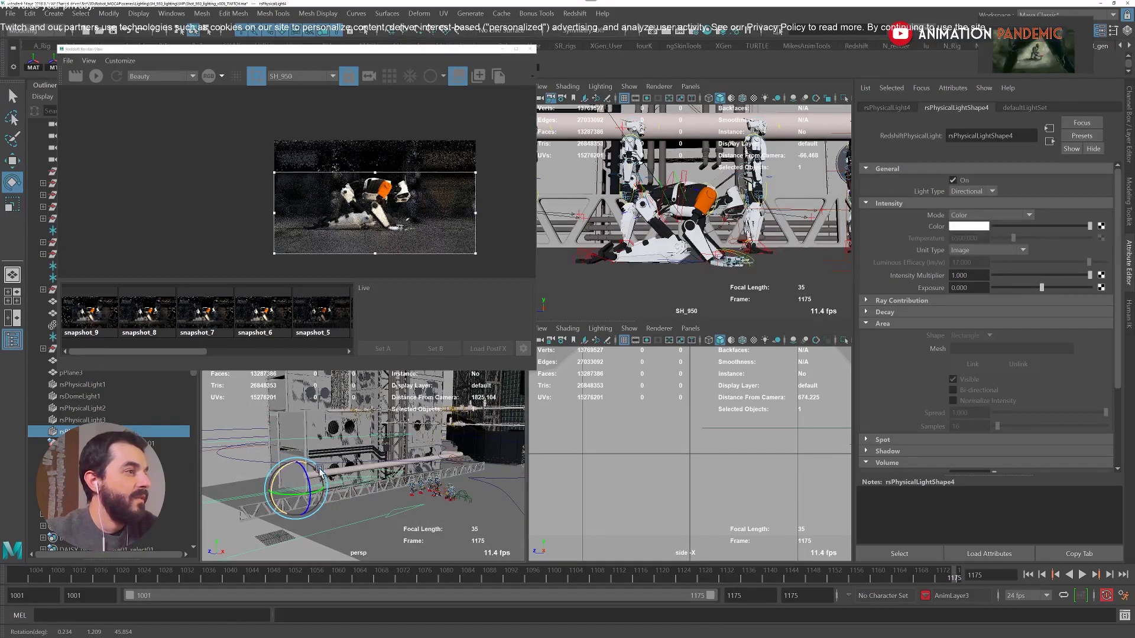
alt+drag(293, 469, 305, 461)
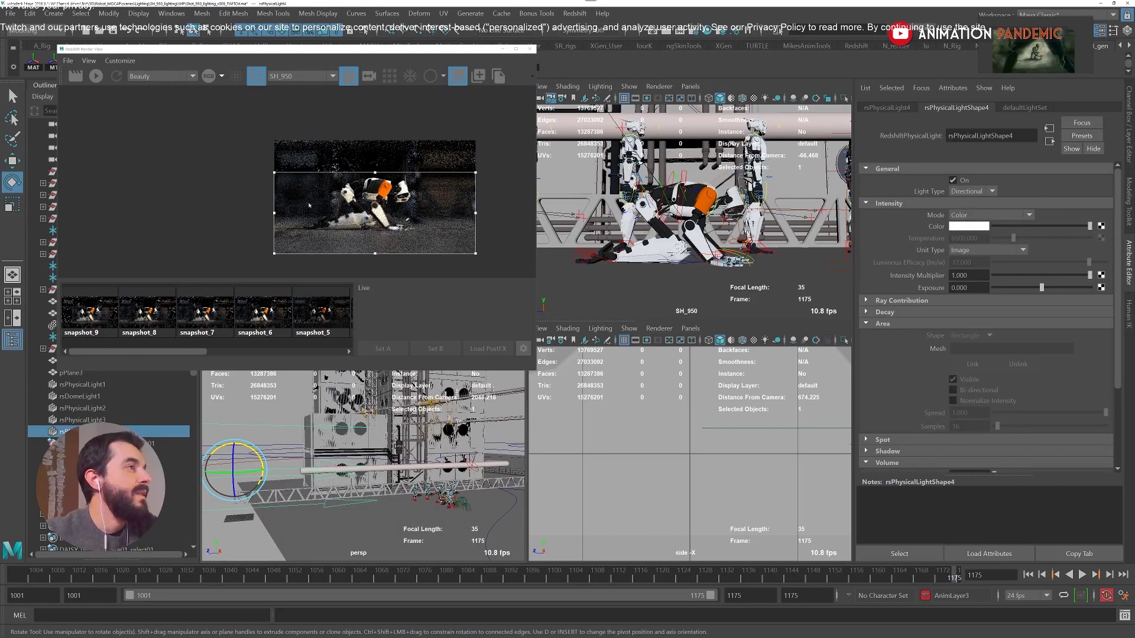
Extend the render region to the top of the frame and restart the live render.
click(242, 263)
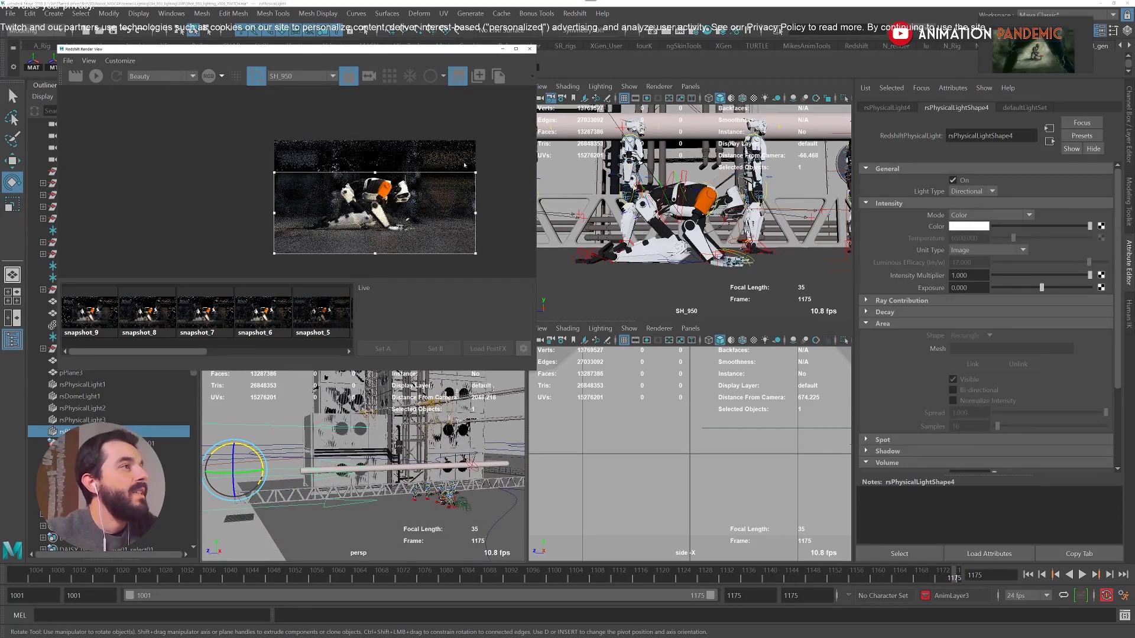
drag(381, 174, 376, 140)
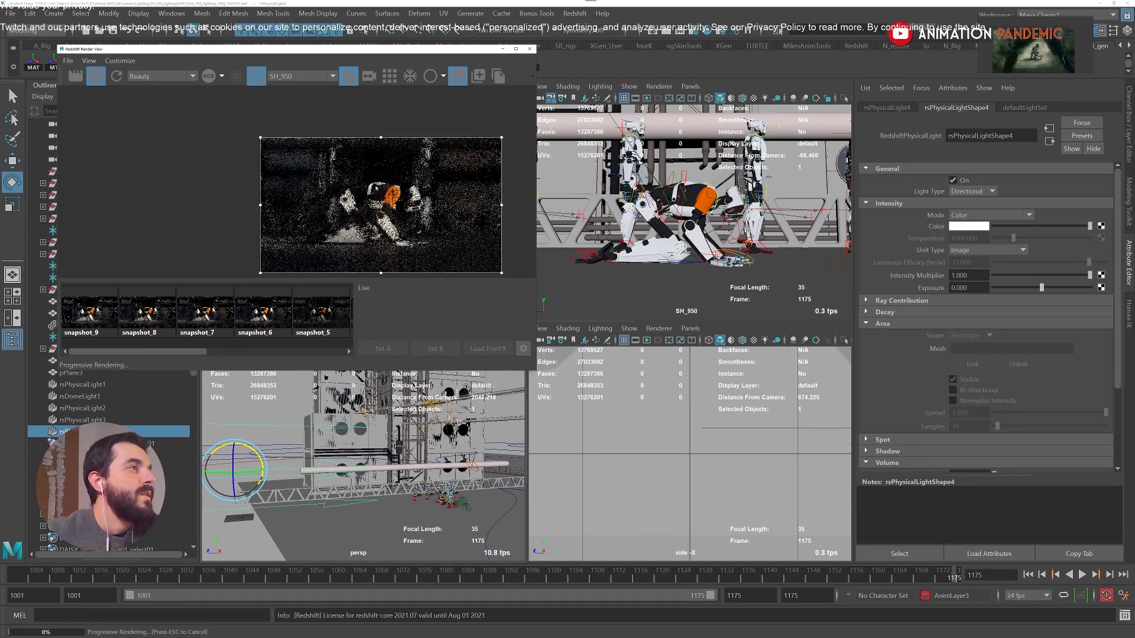
Set the directional light's exposure to 1, store a snapshot of the updated live render and stop rendering.
scroll(364, 175, up, 1)
middle_drag(363, 175, 357, 174)
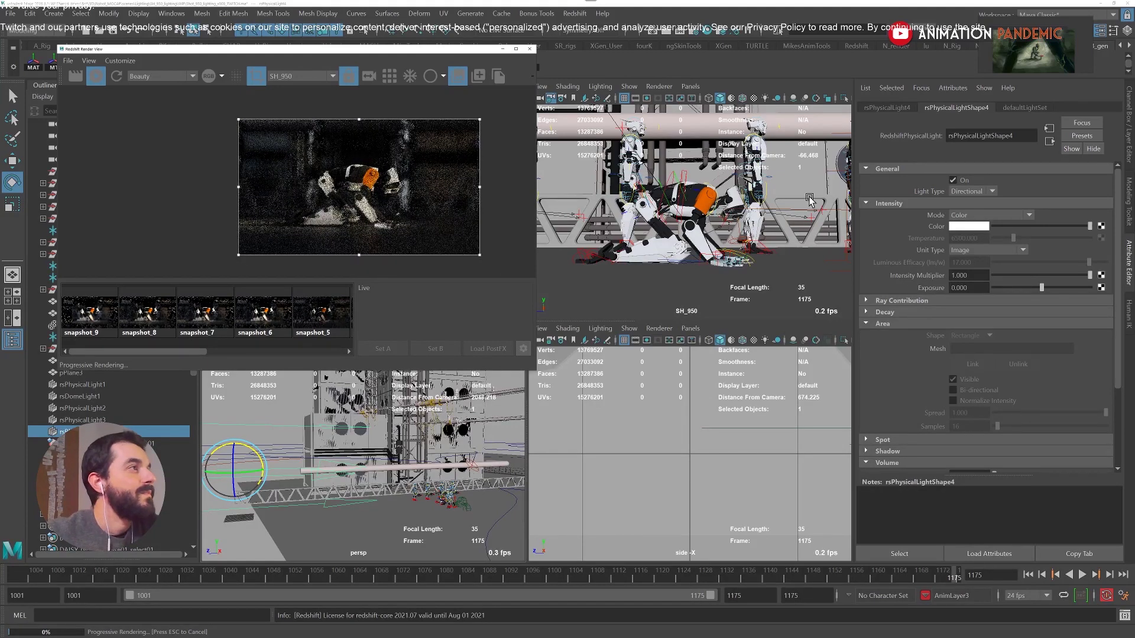
click(965, 288)
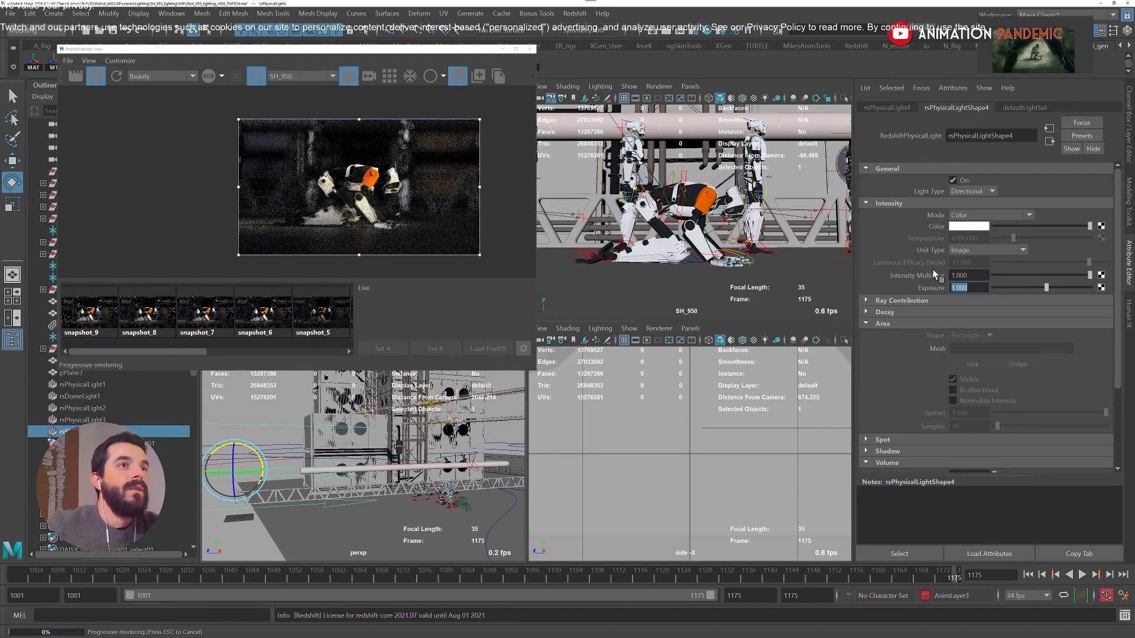
text(1)
key(Return)
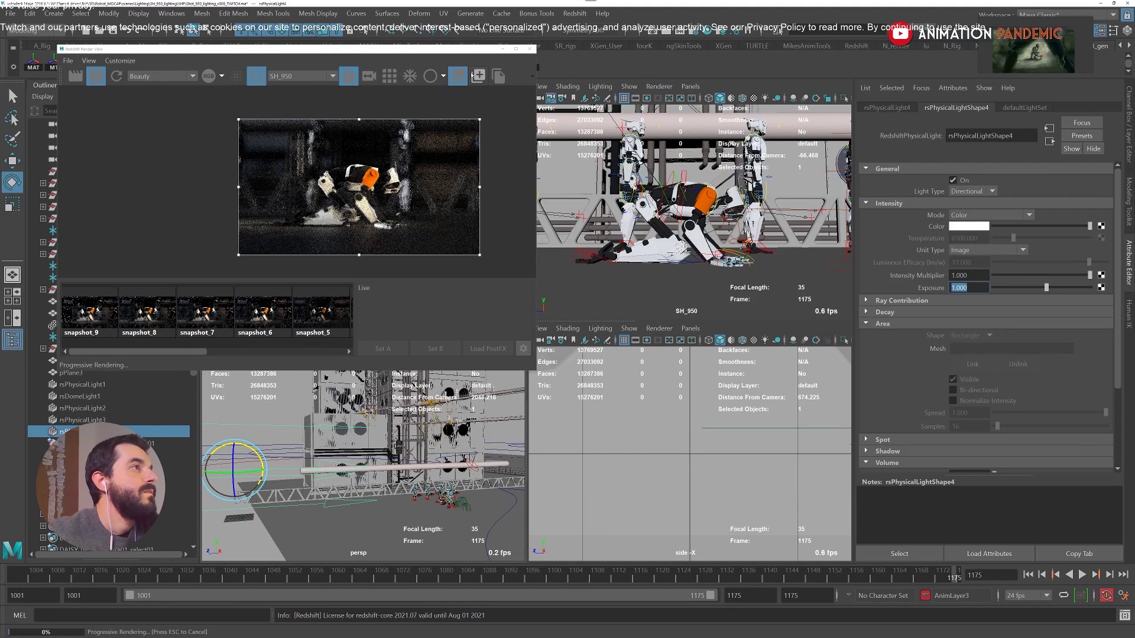
click(476, 75)
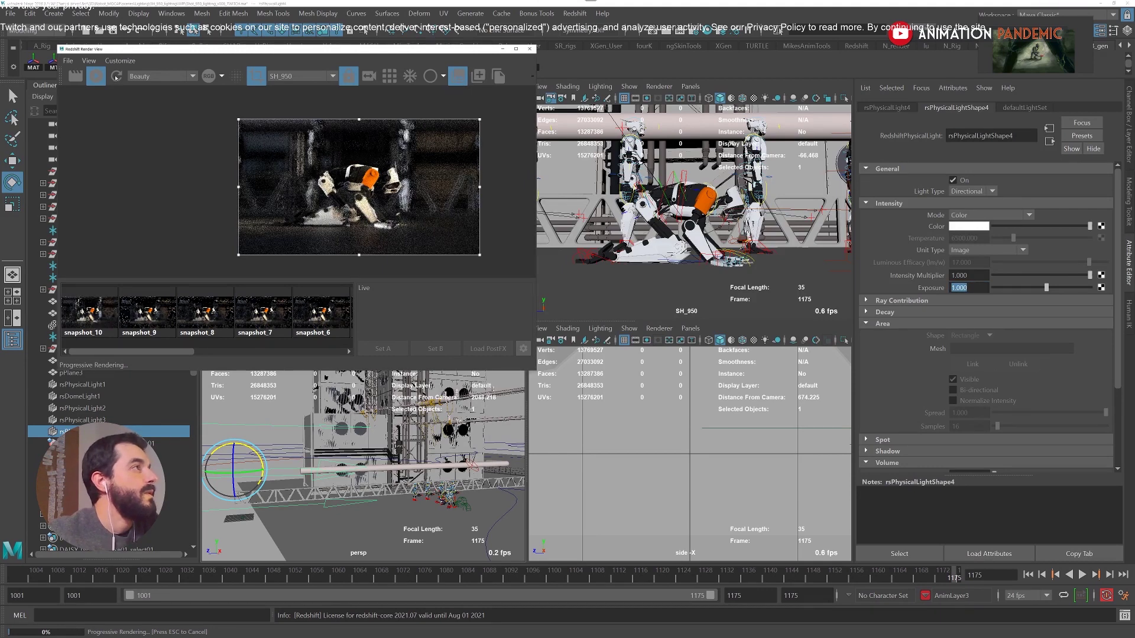
click(96, 76)
Compare snapshot_9 and snapshot_10 close up on the kneeling robot to judge the directional light's effect.
click(131, 304)
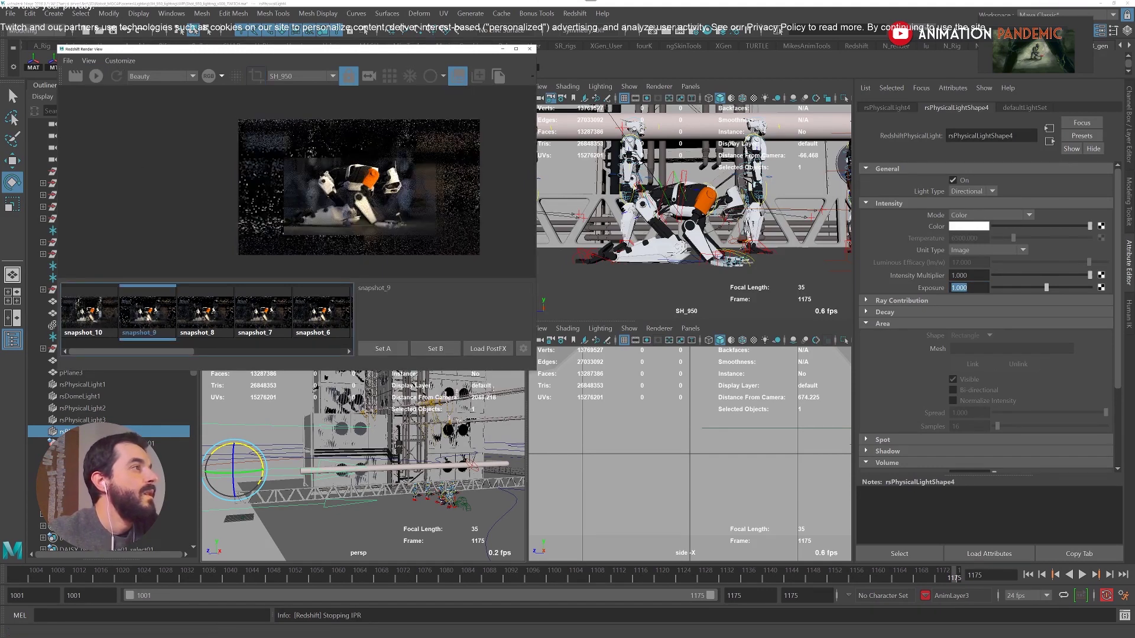
scroll(399, 148, up, 6)
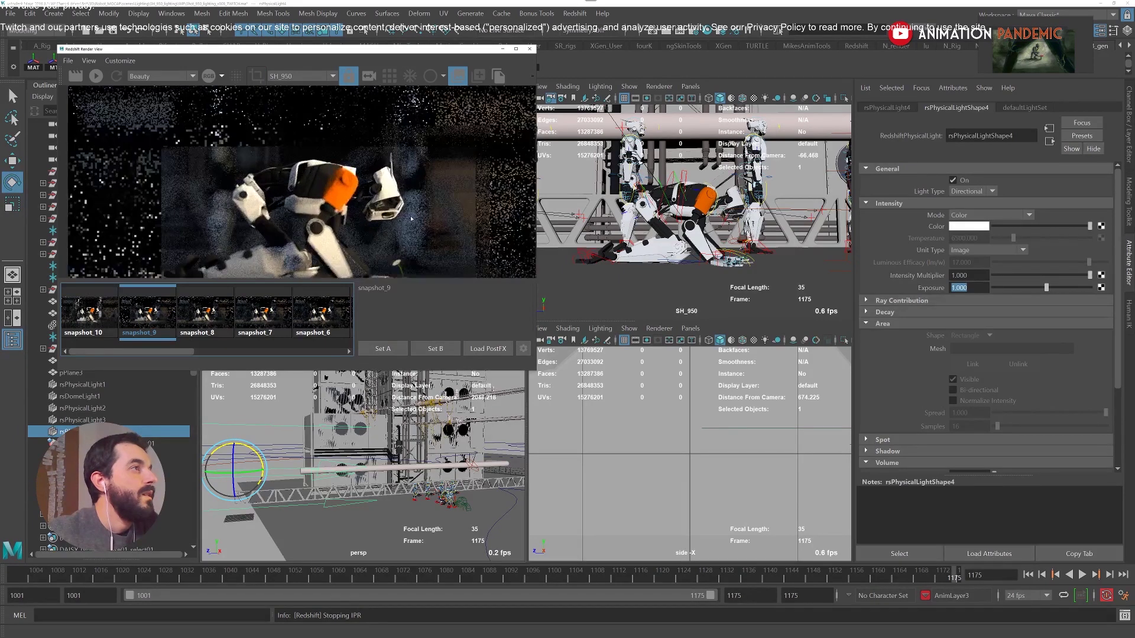
middle_drag(288, 177, 256, 186)
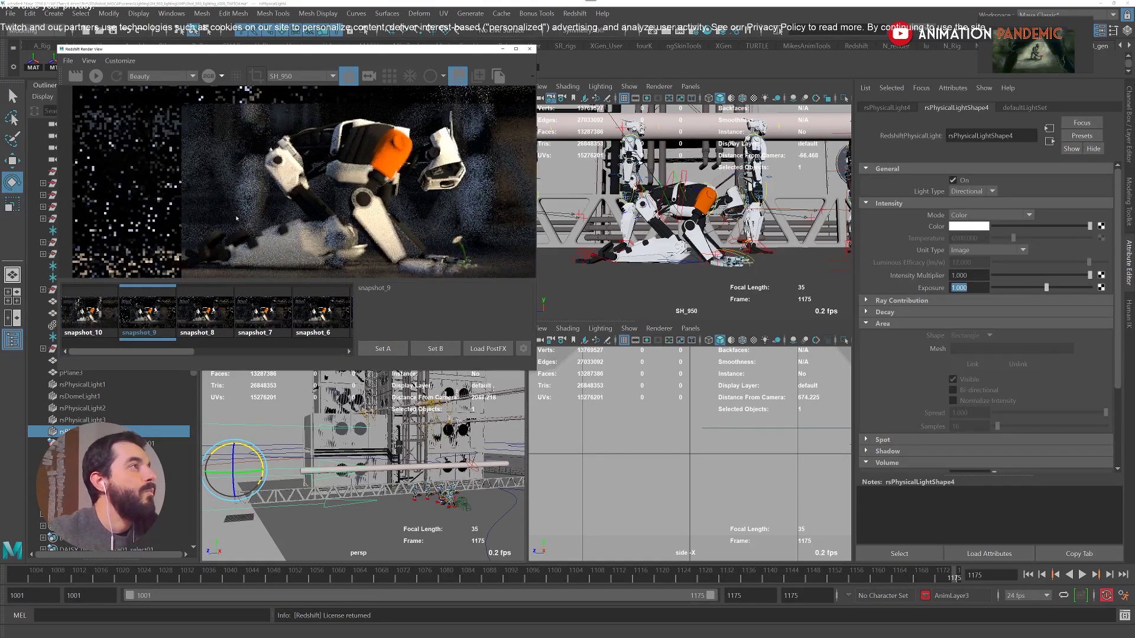
click(96, 320)
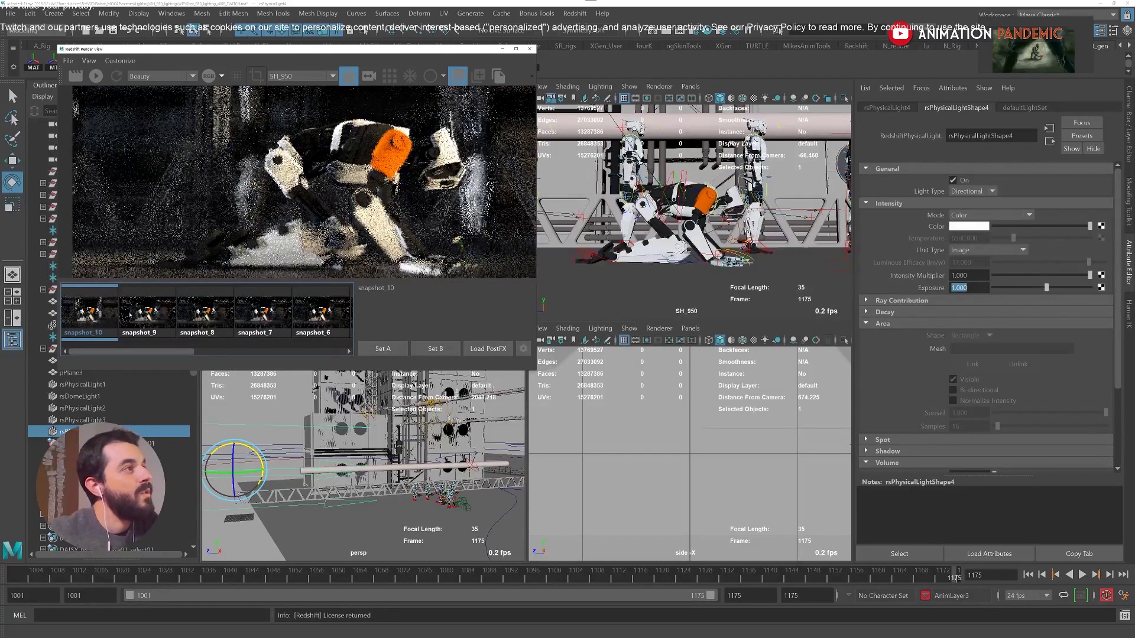
click(131, 316)
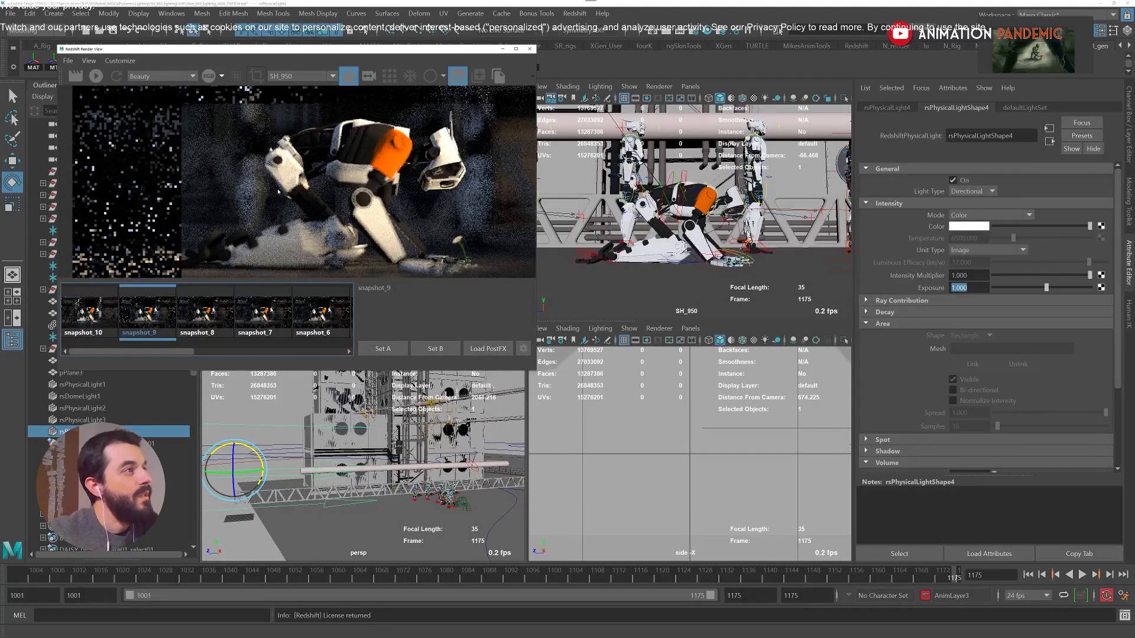
click(103, 304)
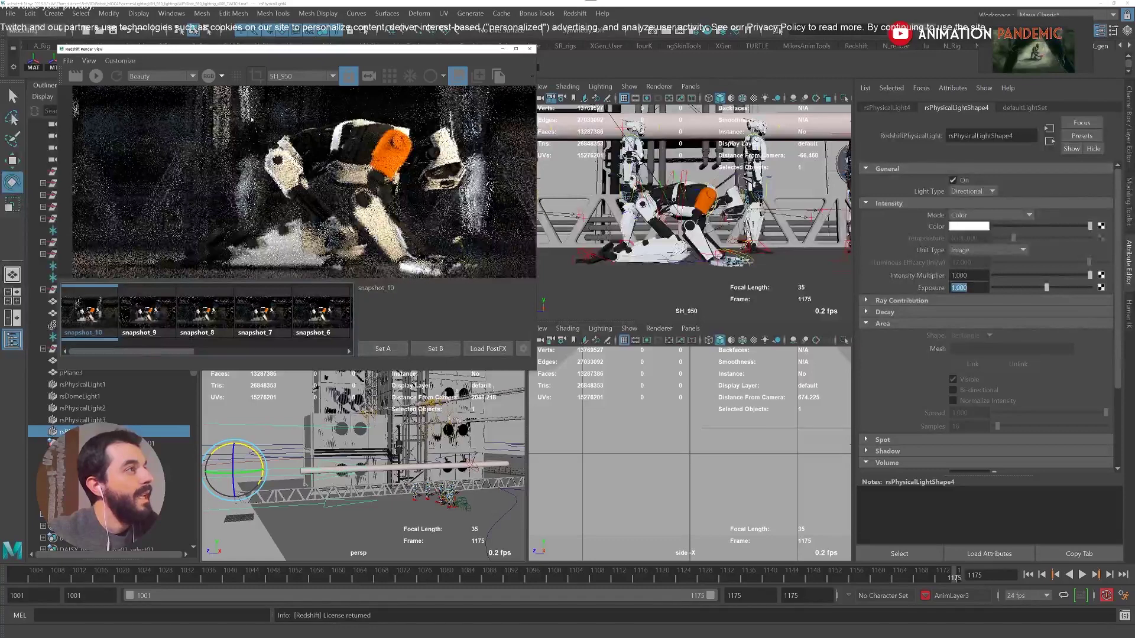
click(137, 317)
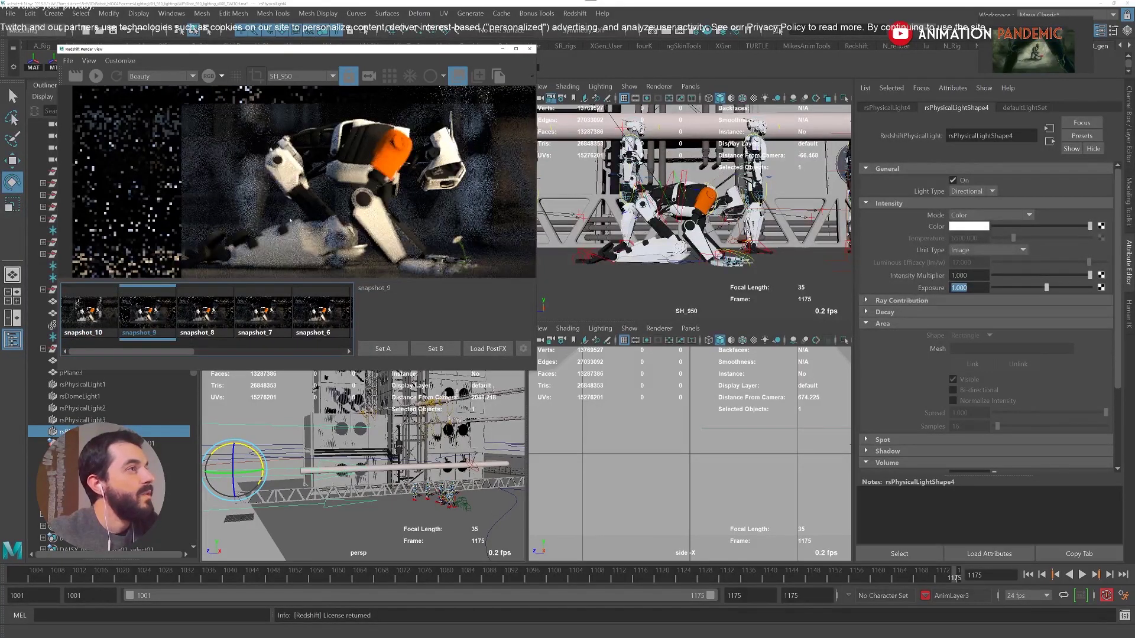
click(102, 316)
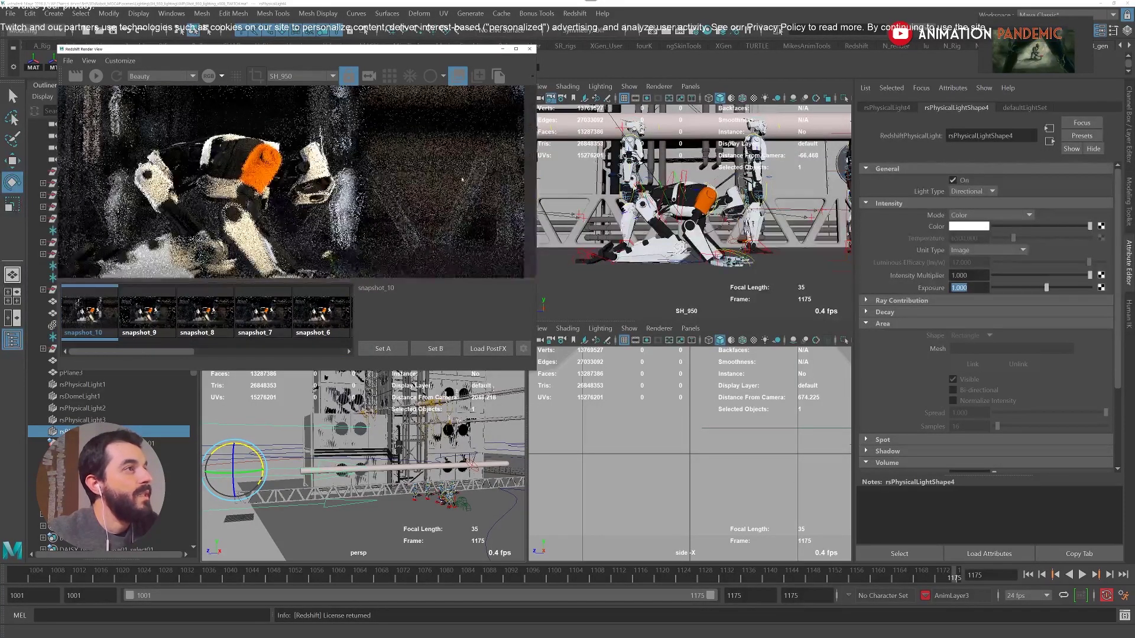
Compare snapshot_10 with snapshots 9, 8, 7 and 6 over the wider frame.
scroll(406, 213, down, 3)
middle_drag(404, 214, 420, 227)
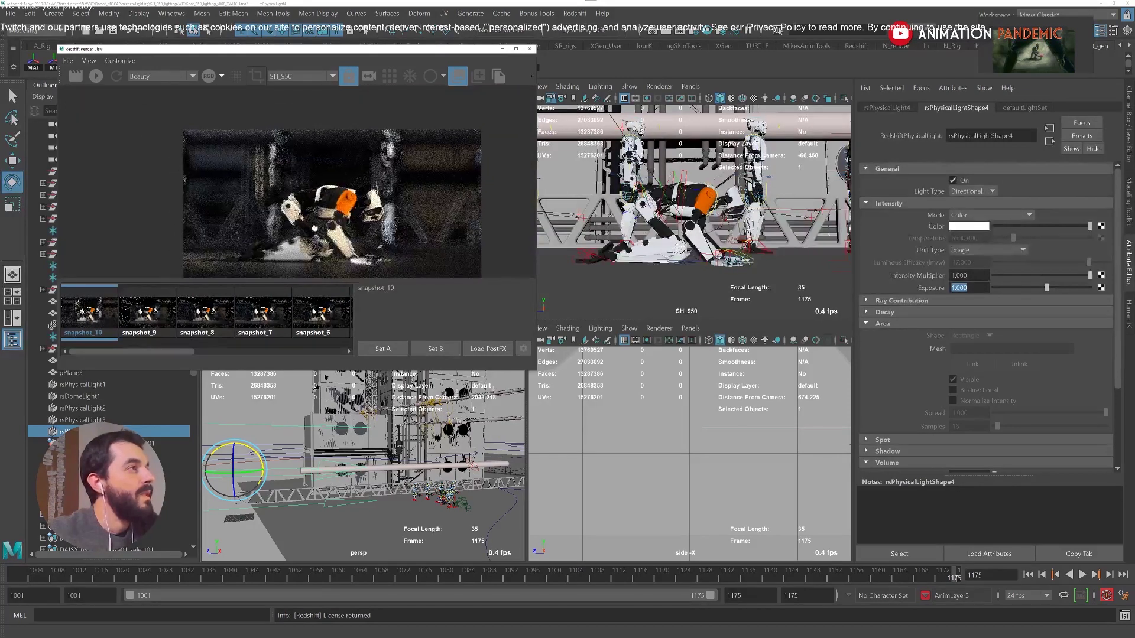
click(139, 319)
click(99, 319)
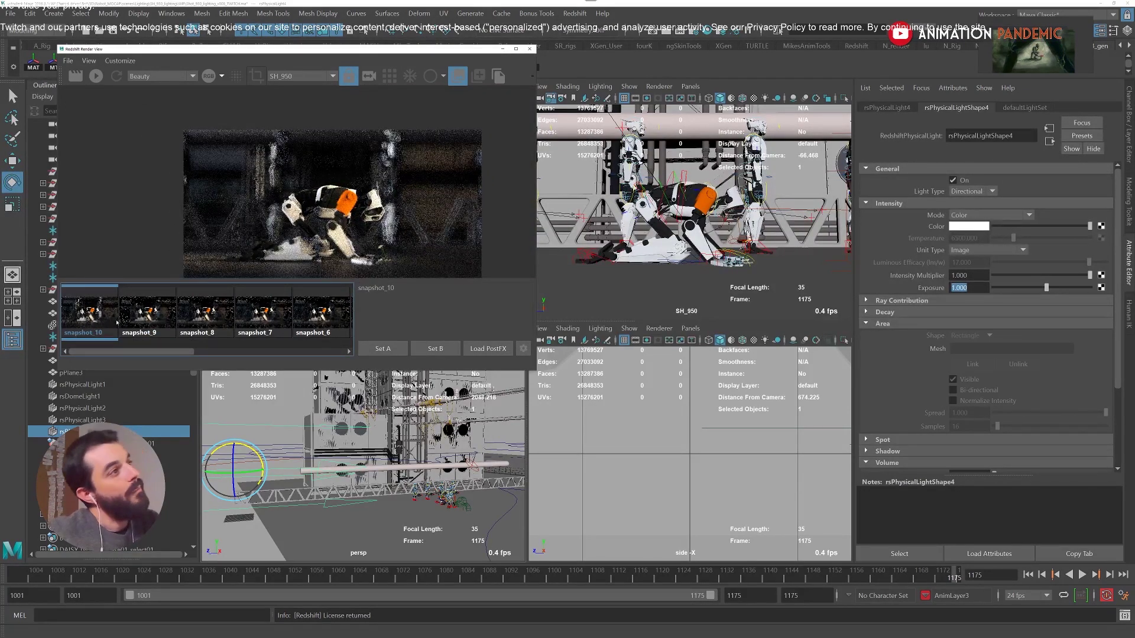
click(211, 320)
click(258, 320)
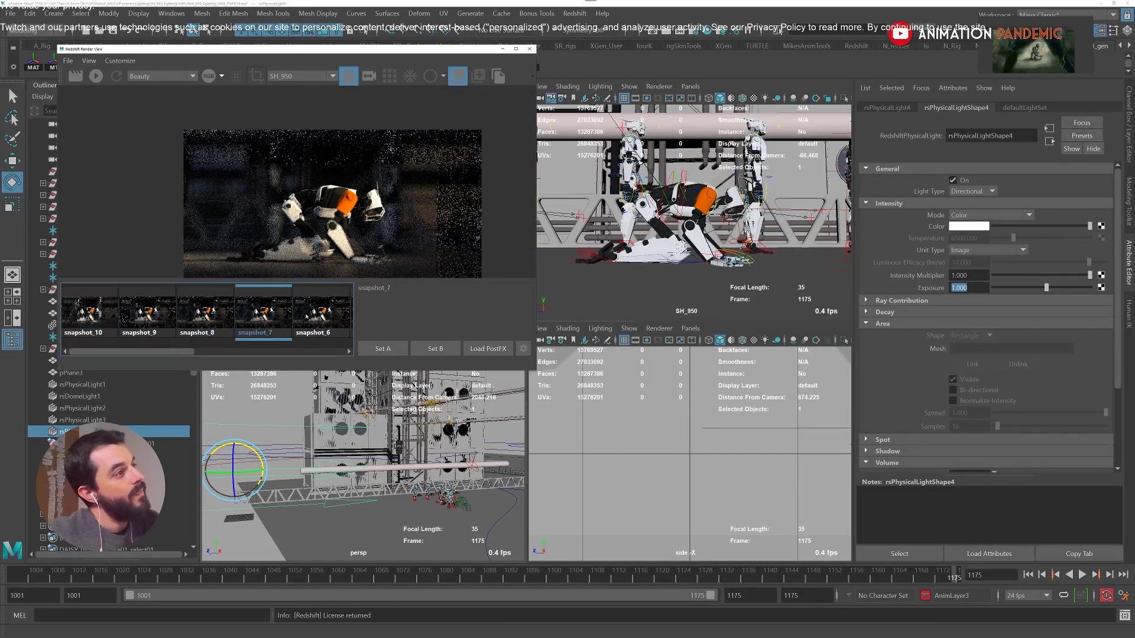
click(308, 321)
click(90, 323)
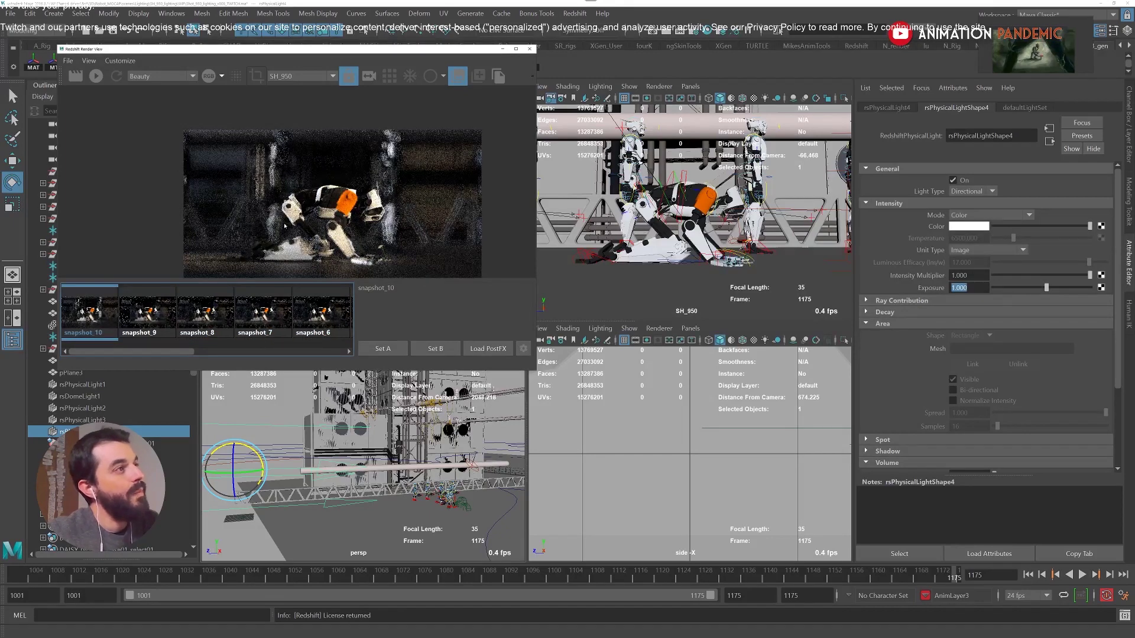
Set the directional light's exposure to 0.5 and restart the live render.
alt+drag(299, 405, 348, 426)
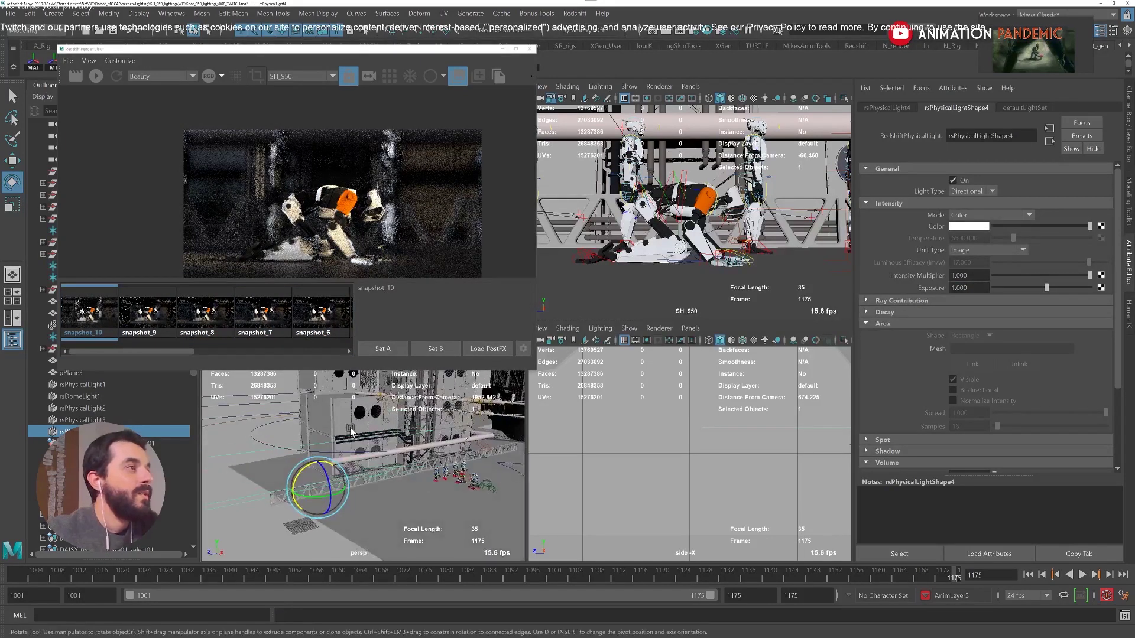
drag(981, 289, 881, 273)
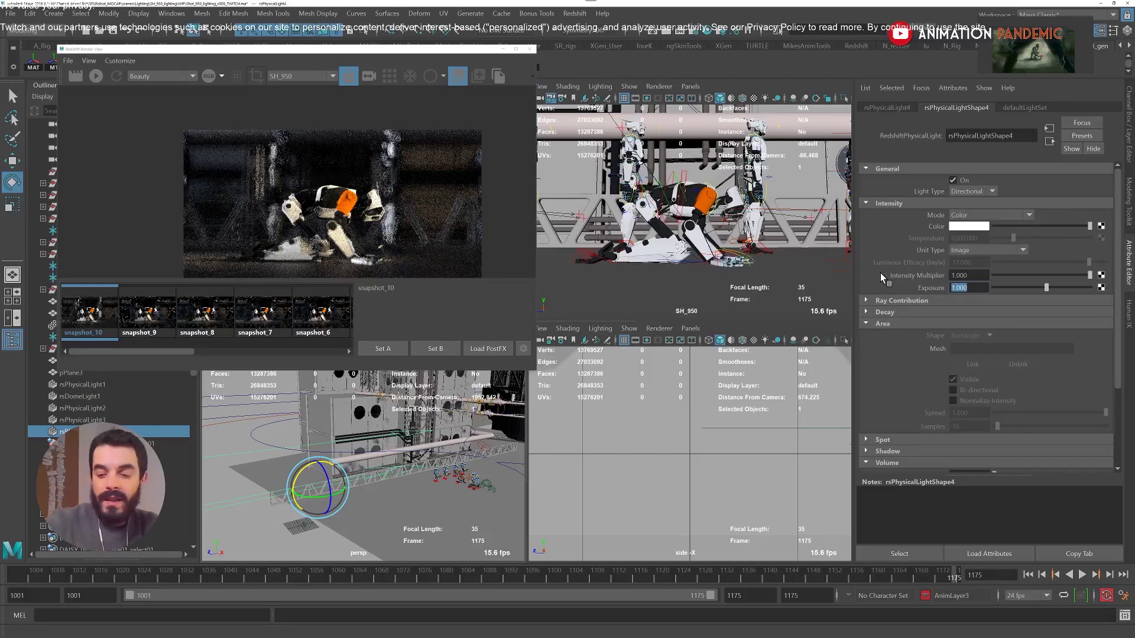
text(.5)
key(Return)
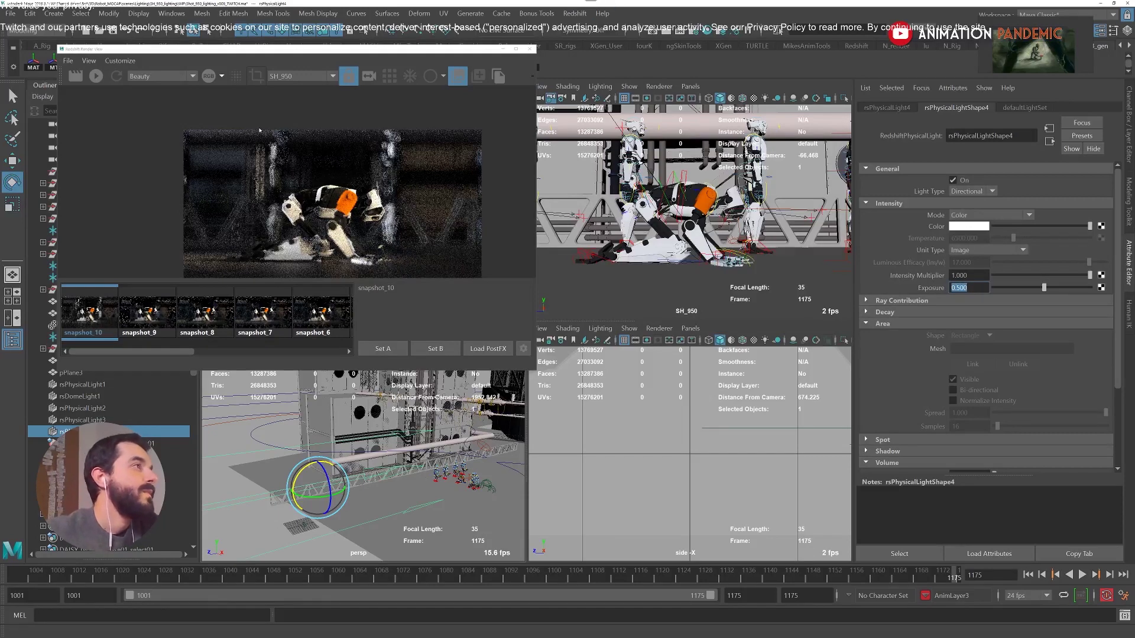
click(96, 75)
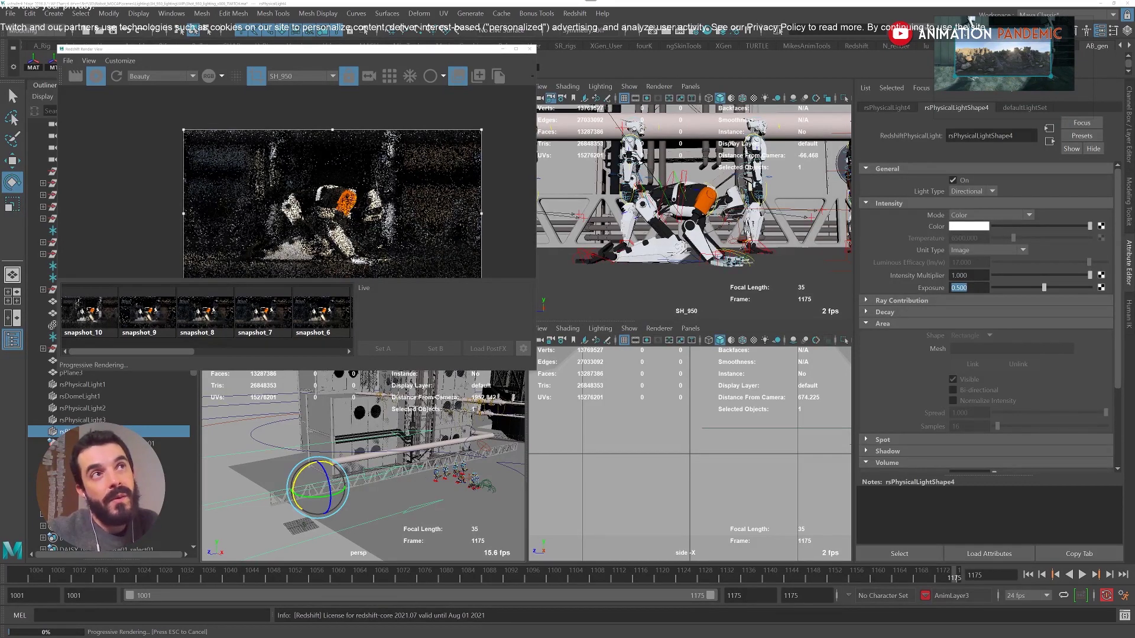
Tint the directional light's color blue with a hue of about 216 and reduce its saturation to a pale blue-grey.
click(985, 227)
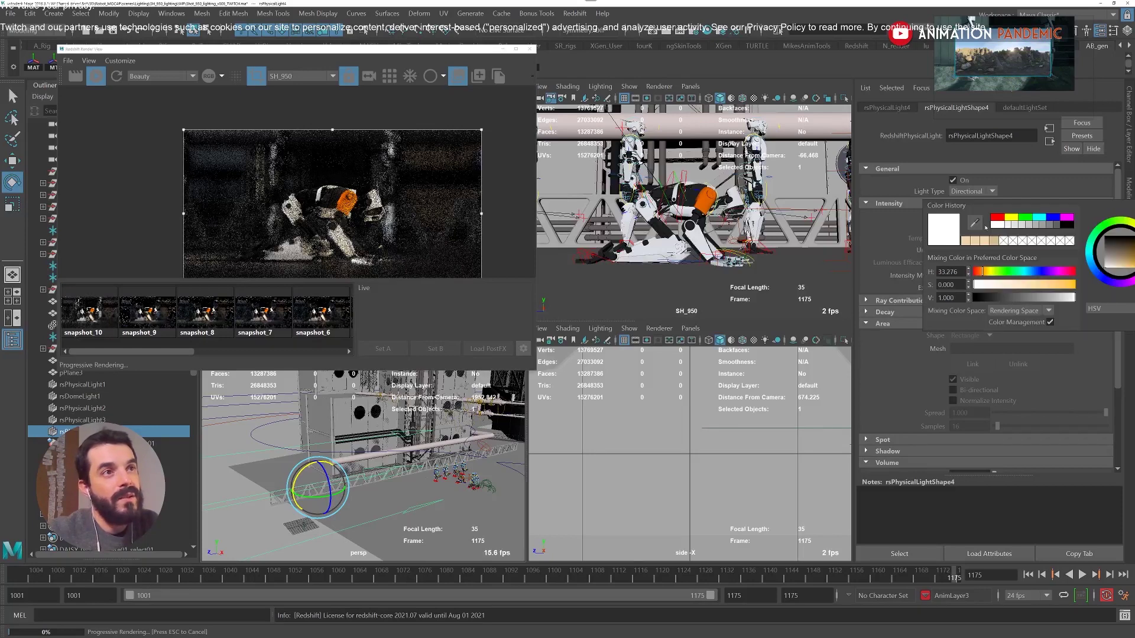
click(960, 36)
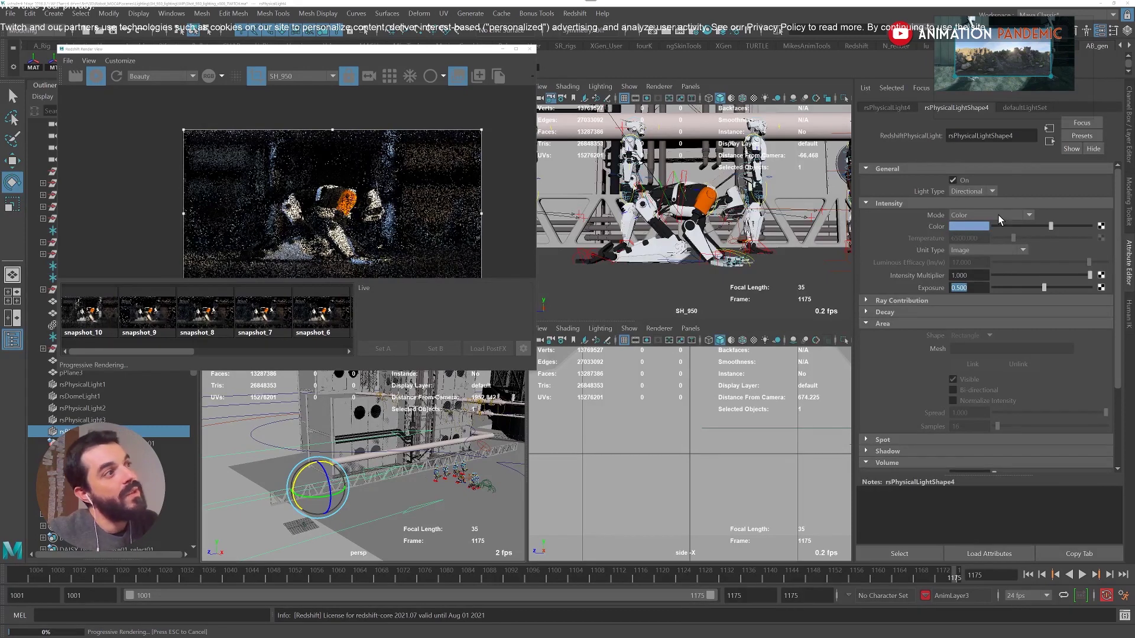
click(958, 226)
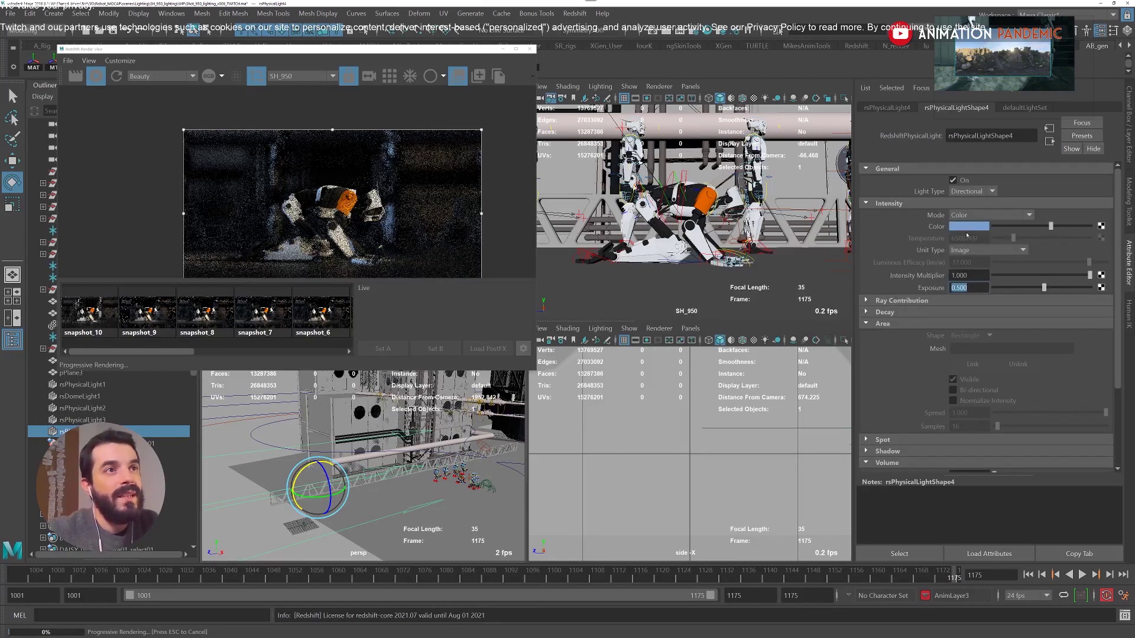
click(967, 231)
drag(1000, 289, 1004, 291)
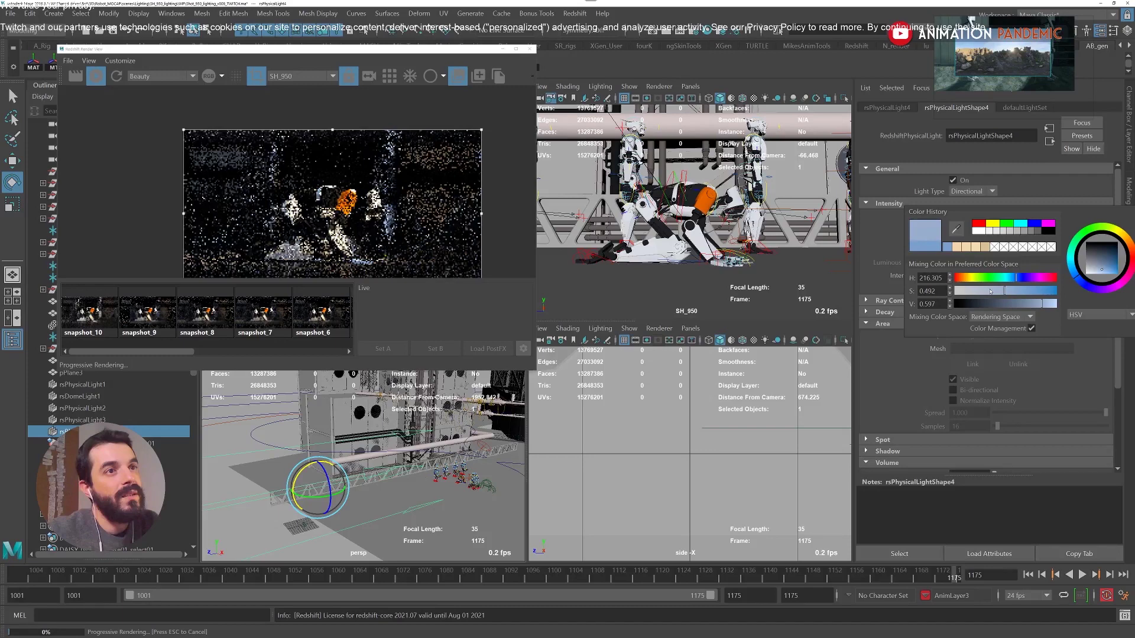
click(991, 291)
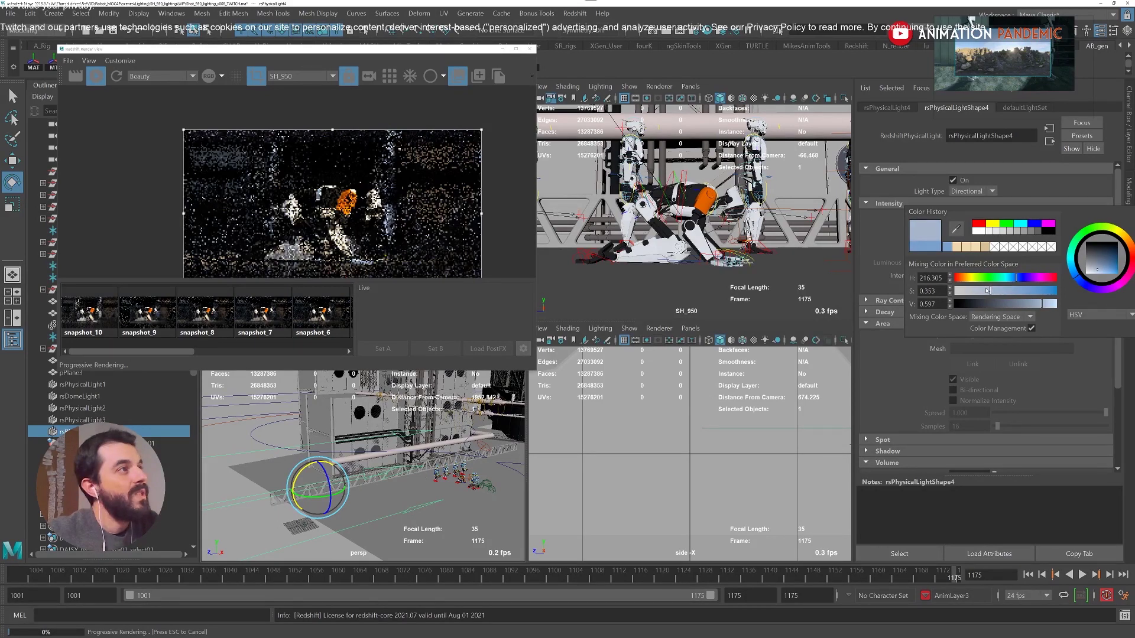
drag(986, 291, 968, 290)
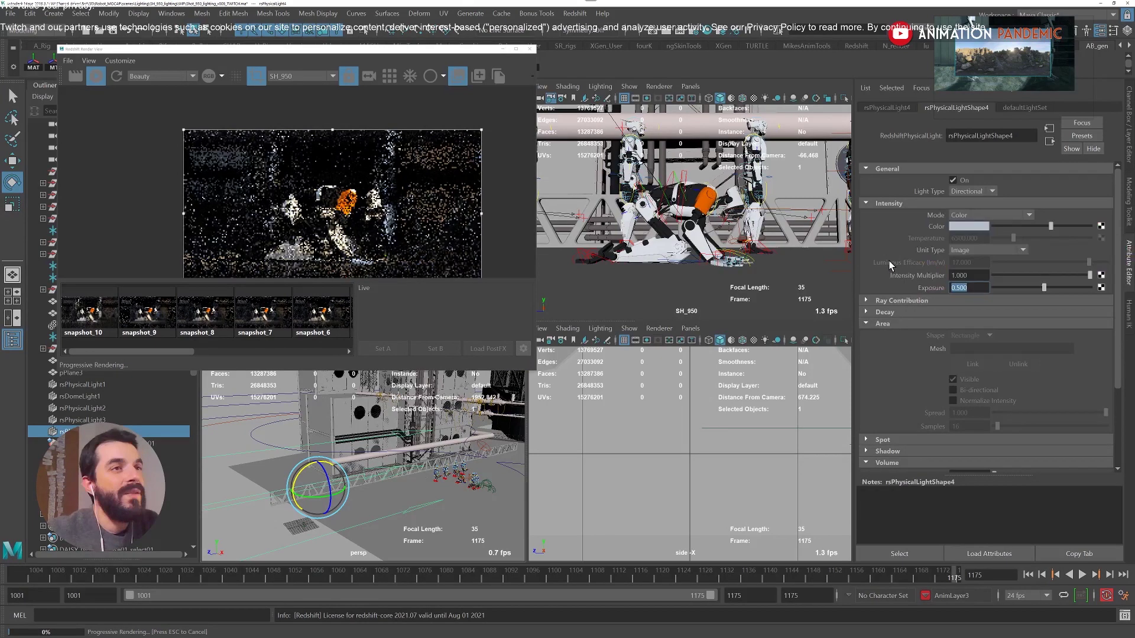
Inspect the pale blue light on the robots in the live render, stop rendering and store a new snapshot.
middle_drag(385, 205, 389, 177)
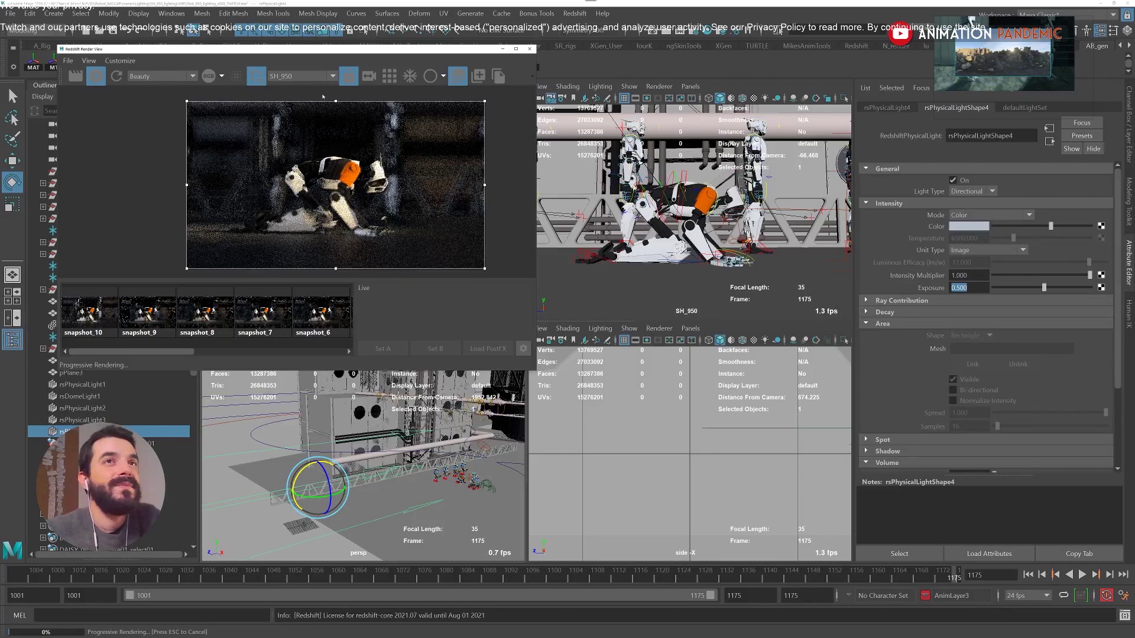
scroll(329, 181, up, 5)
mouse_move(329, 180)
middle_down()
mouse_move(381, 204)
mouse_move(341, 168)
middle_up()
scroll(339, 176, down, 4)
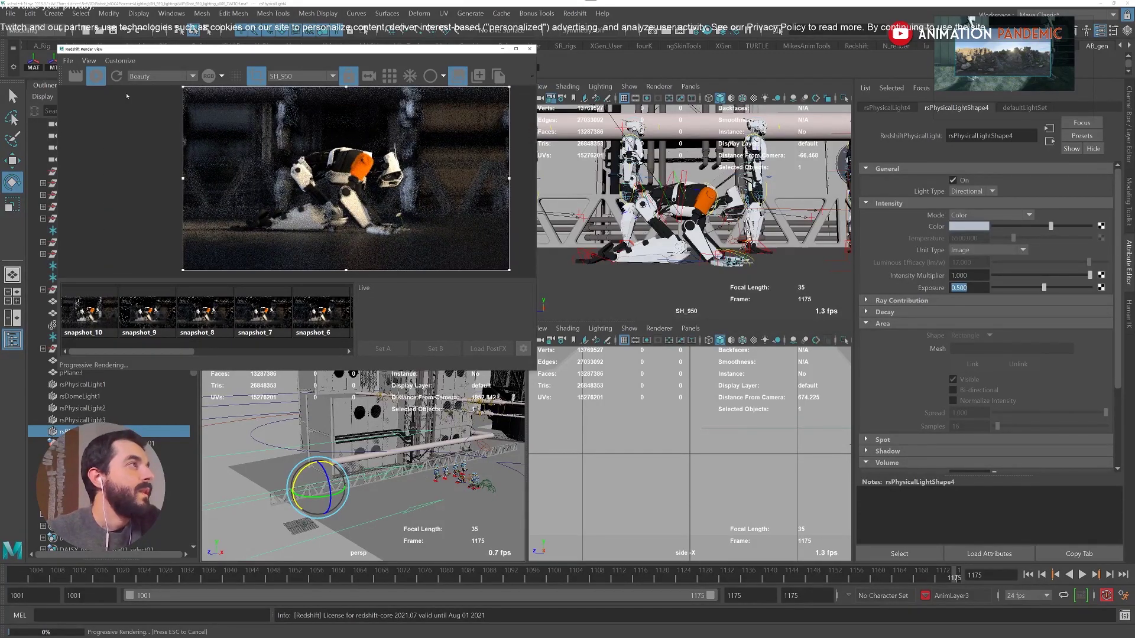
click(97, 76)
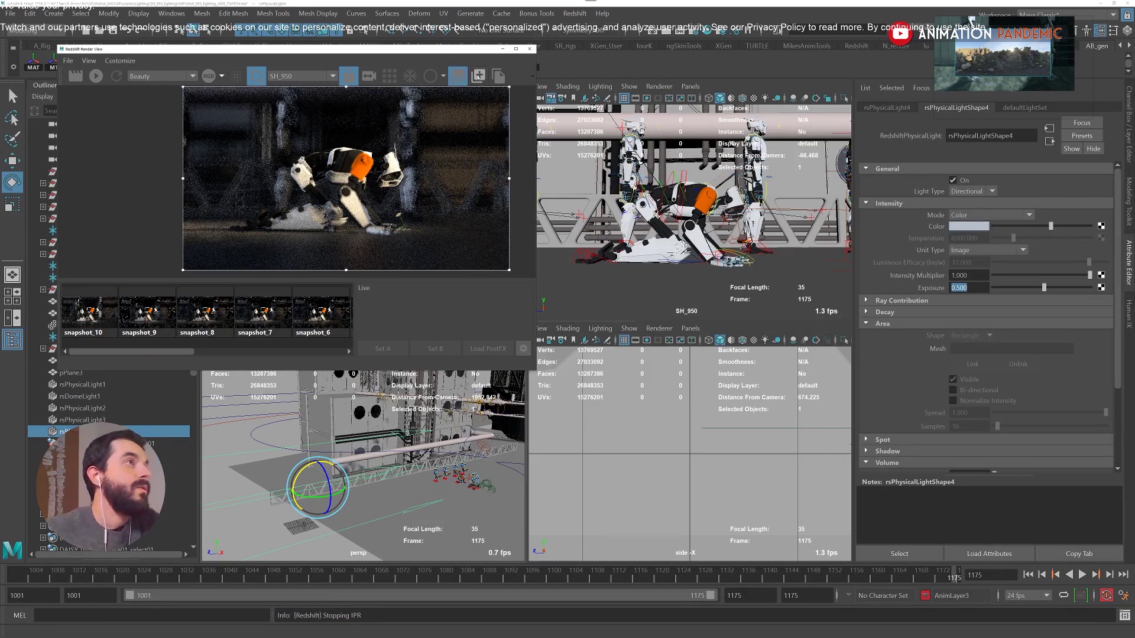
click(478, 76)
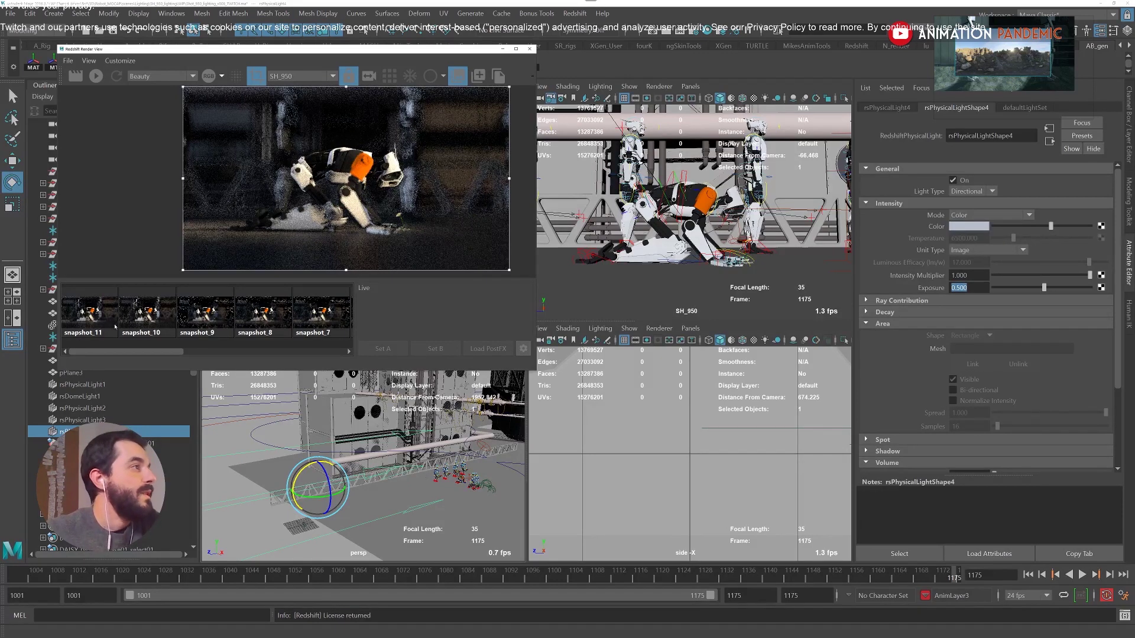
Compare snapshot_11 with snapshots 10 and 9, examining the kneeling robot's body and the background up close.
click(148, 316)
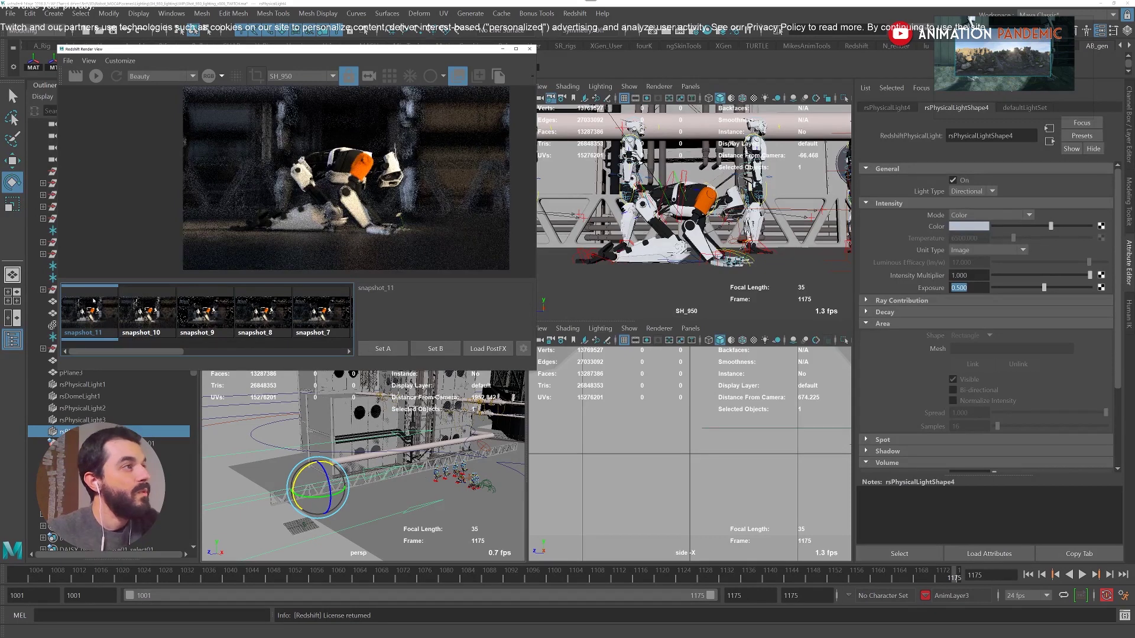
click(196, 322)
scroll(298, 172, up, 2)
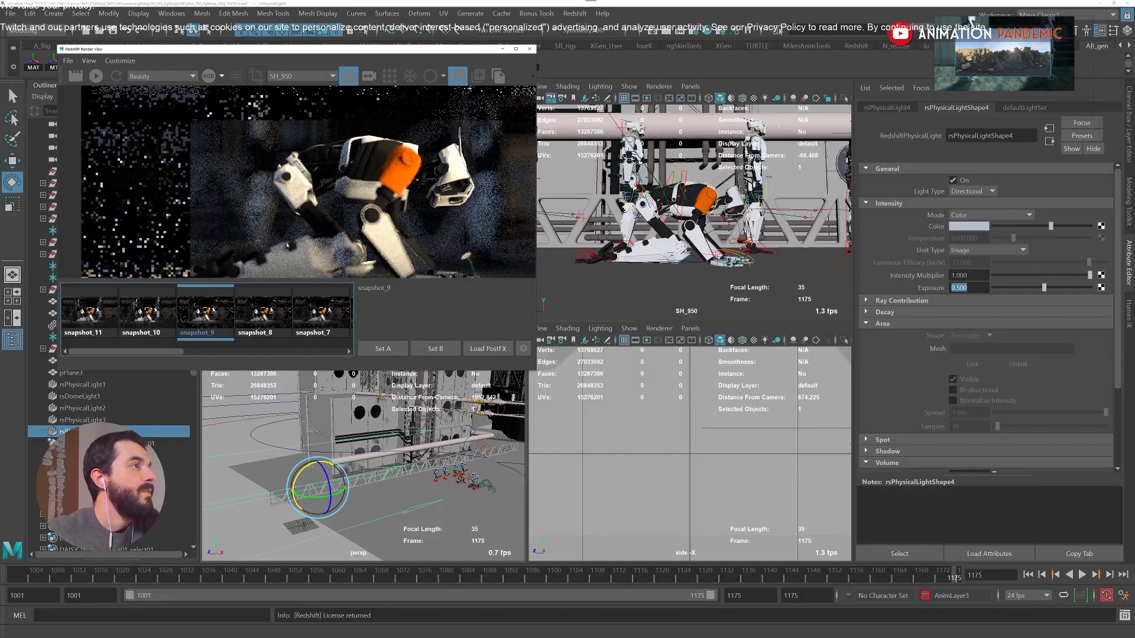
click(105, 319)
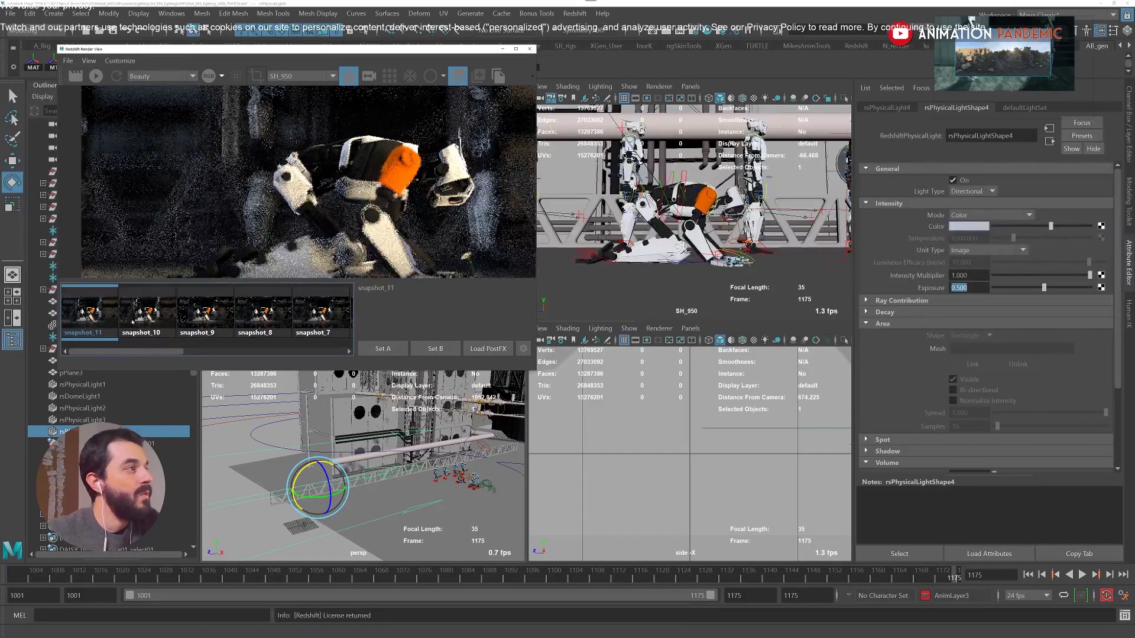
scroll(291, 206, up, 5)
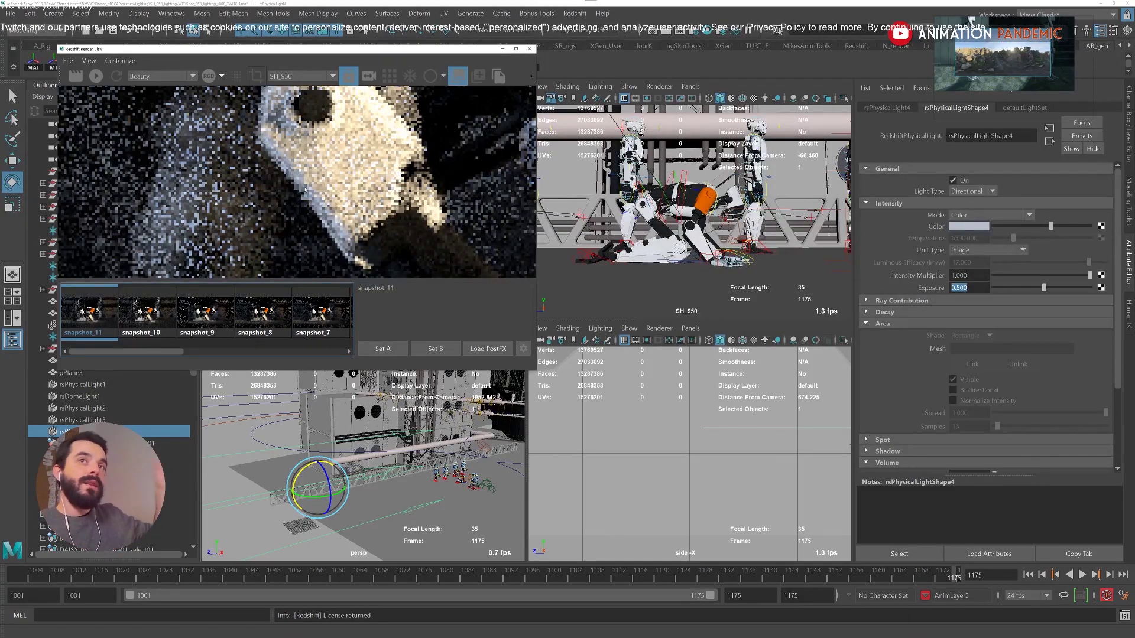
scroll(305, 189, down, 6)
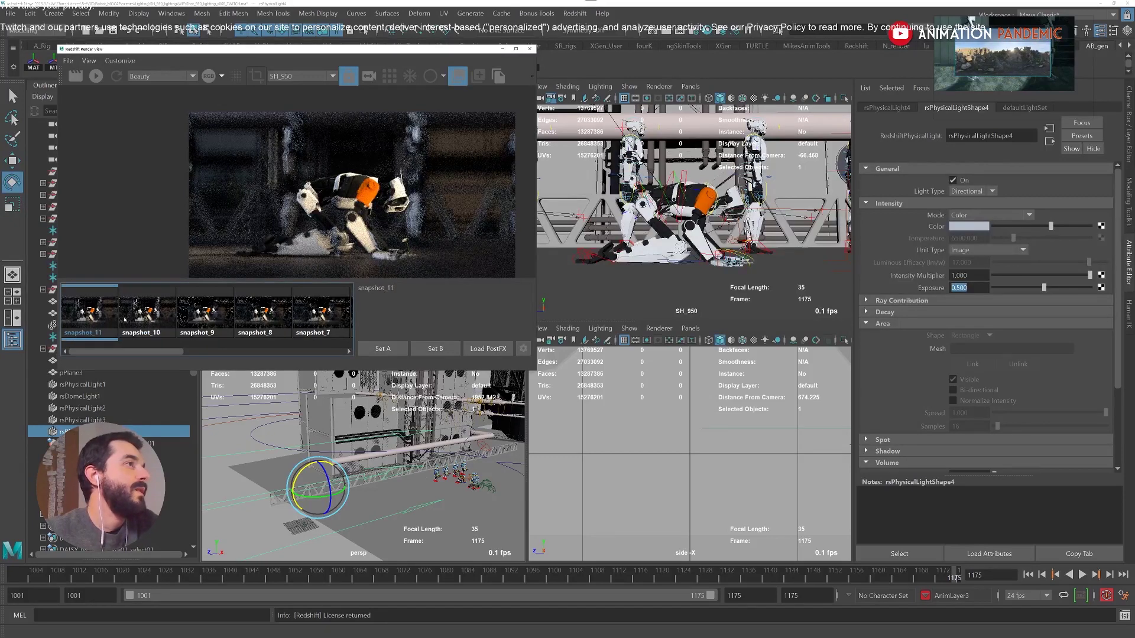
Compare snapshot_9 with snapshot_11, examining the kneeling robot and the background up close.
click(200, 322)
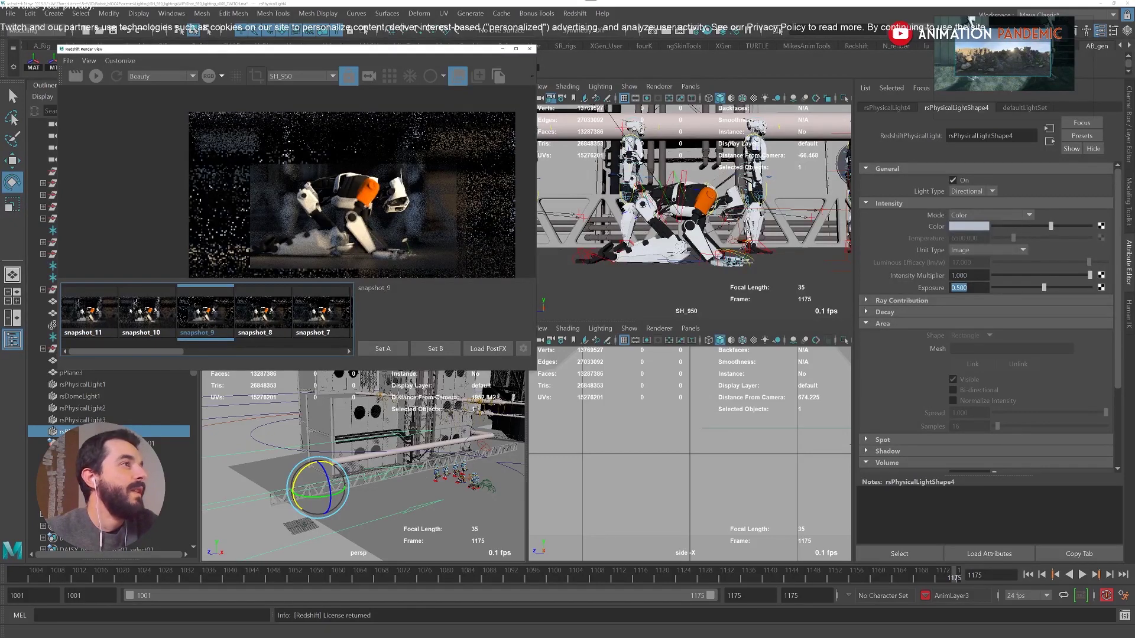
click(92, 320)
scroll(365, 201, up, 3)
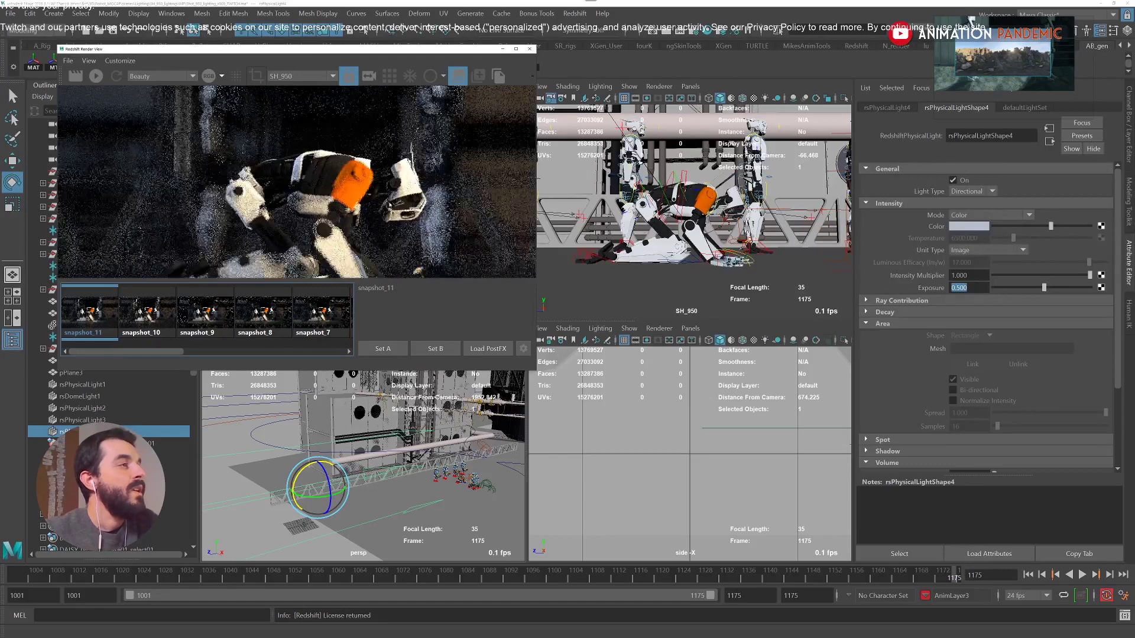
scroll(406, 174, down, 1)
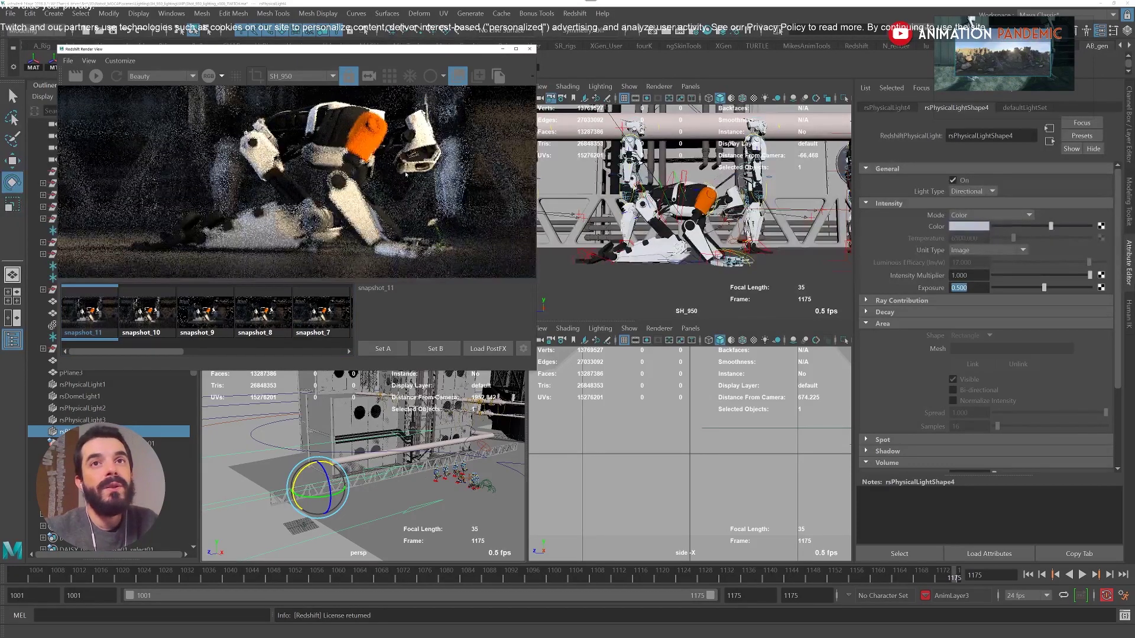
scroll(406, 174, down, 3)
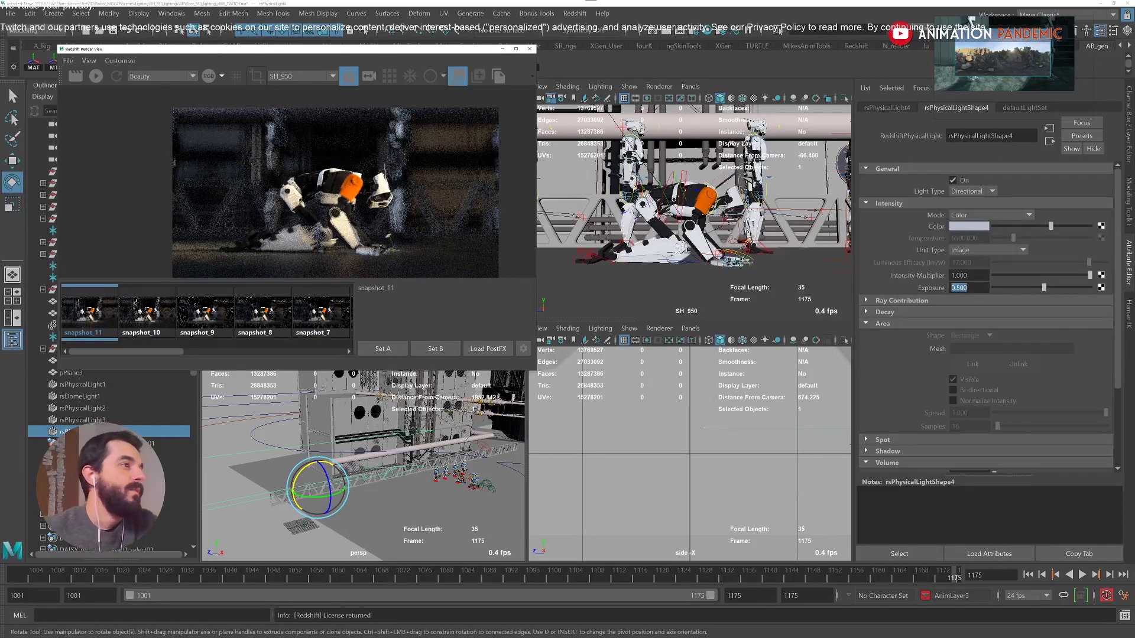
Group the four physical lights and the dome light together and expand the new group in the outliner.
key(f)
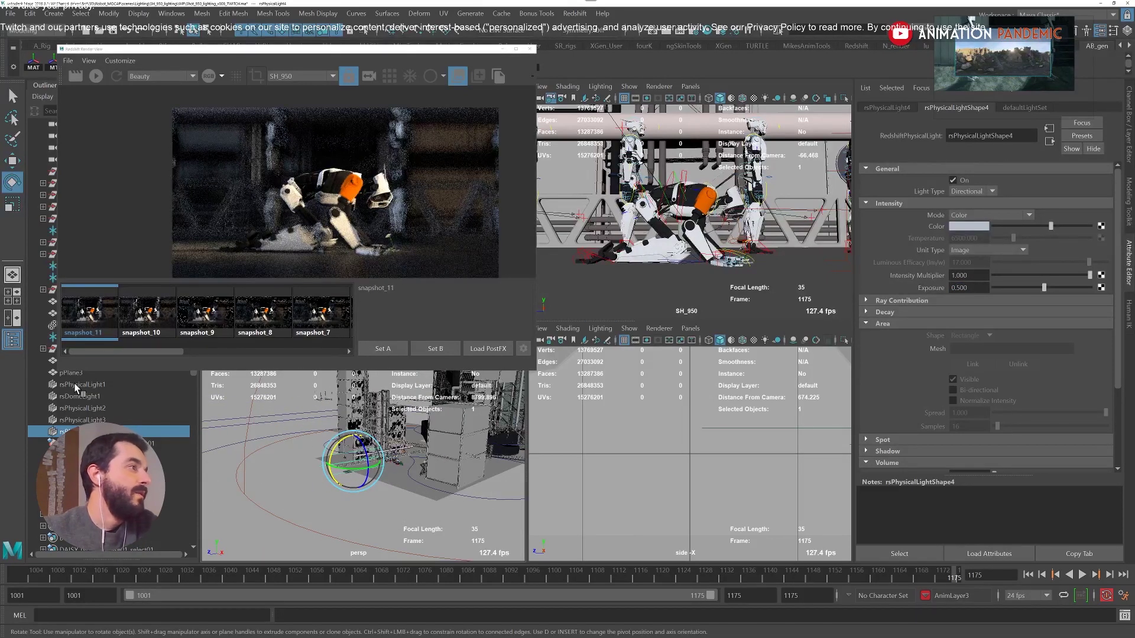
shift+click(75, 389)
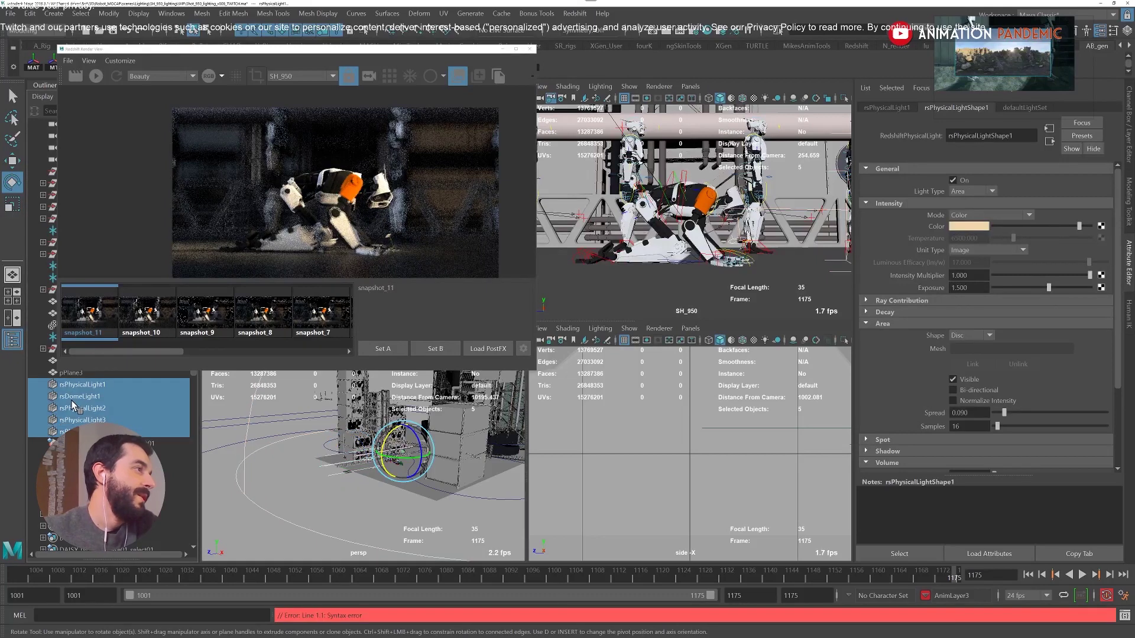
key(ctrl+g)
click(42, 385)
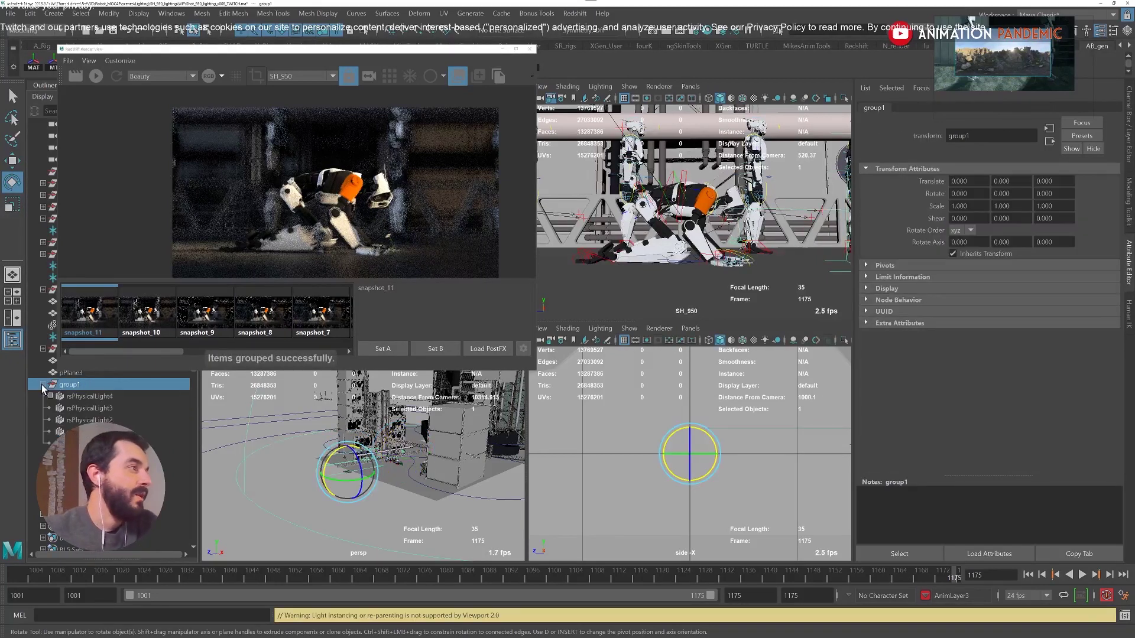
Set the dome light's exposure to -0.8 and restart the live render.
click(71, 431)
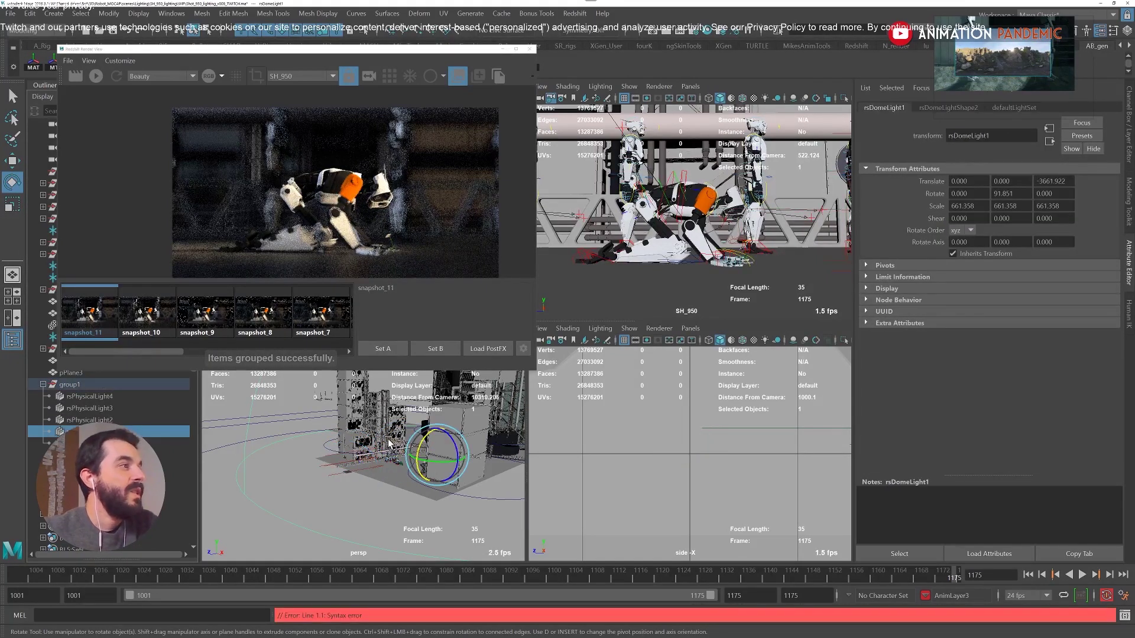
click(924, 108)
click(969, 256)
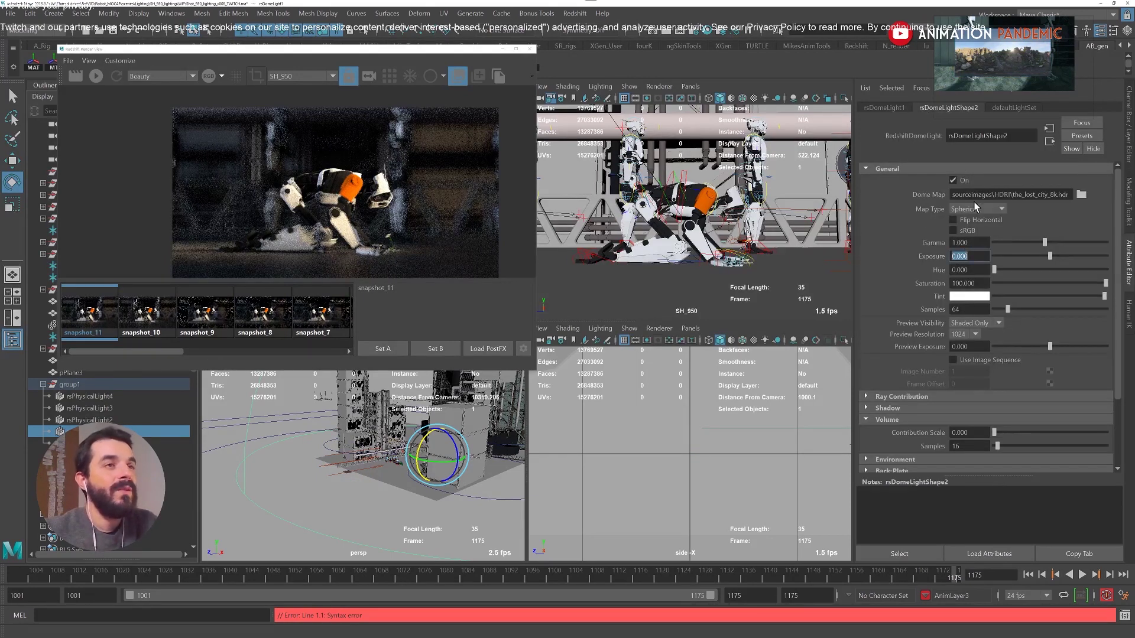
text(-0.8)
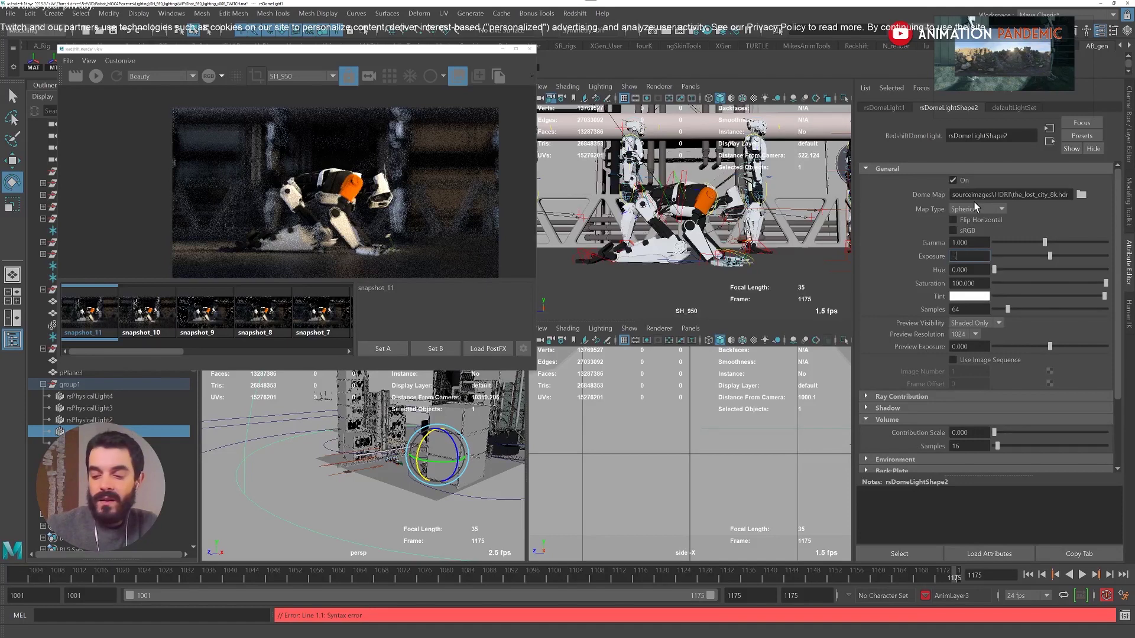
key(Return)
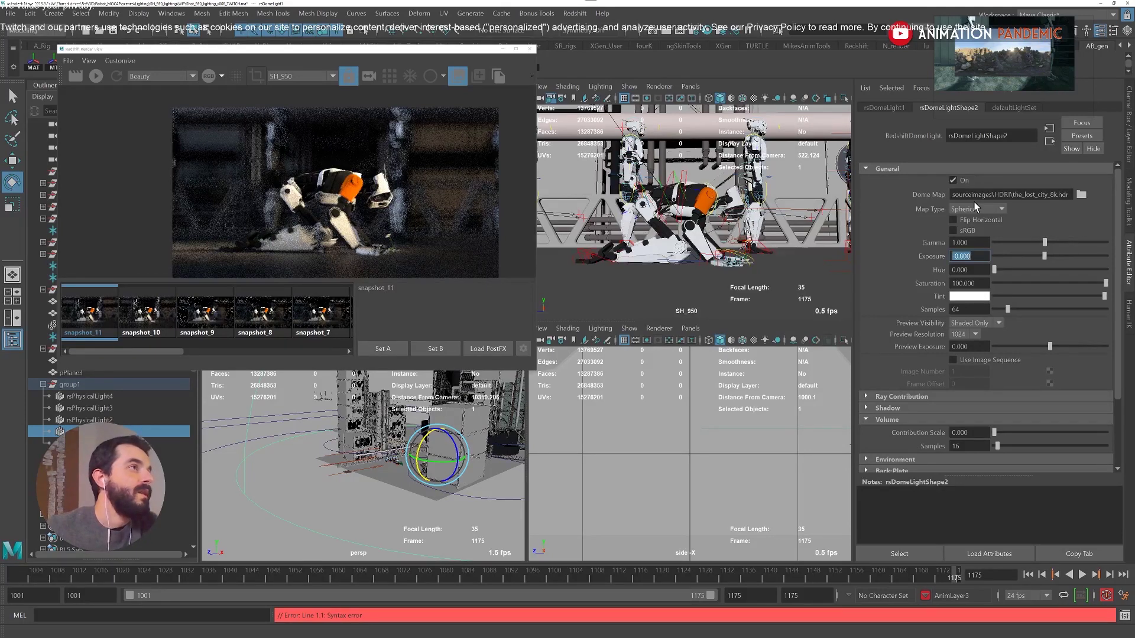
click(98, 79)
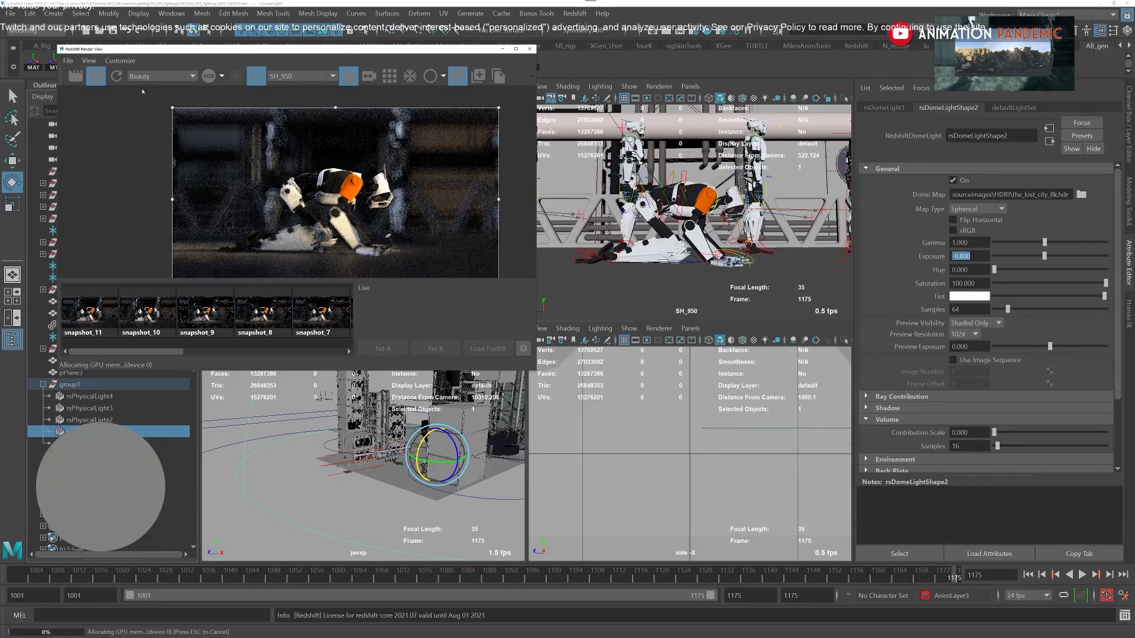
Try dome light exposures of about -3.47 and -1.99 in the live render, and settle on about -1.143.
drag(1044, 256, 1025, 256)
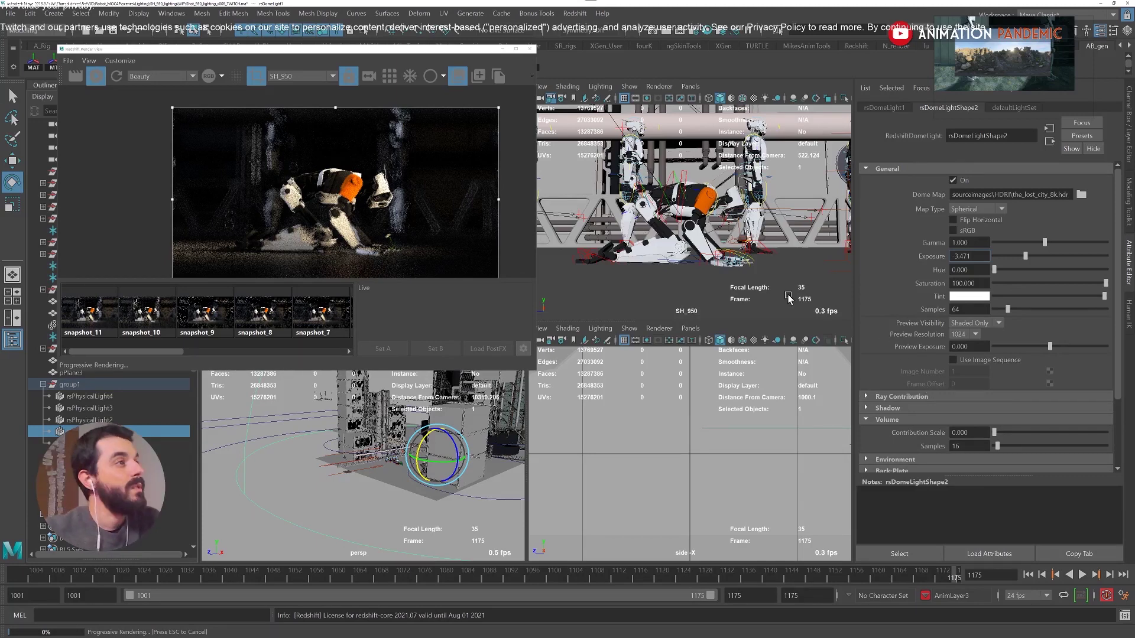
click(1035, 256)
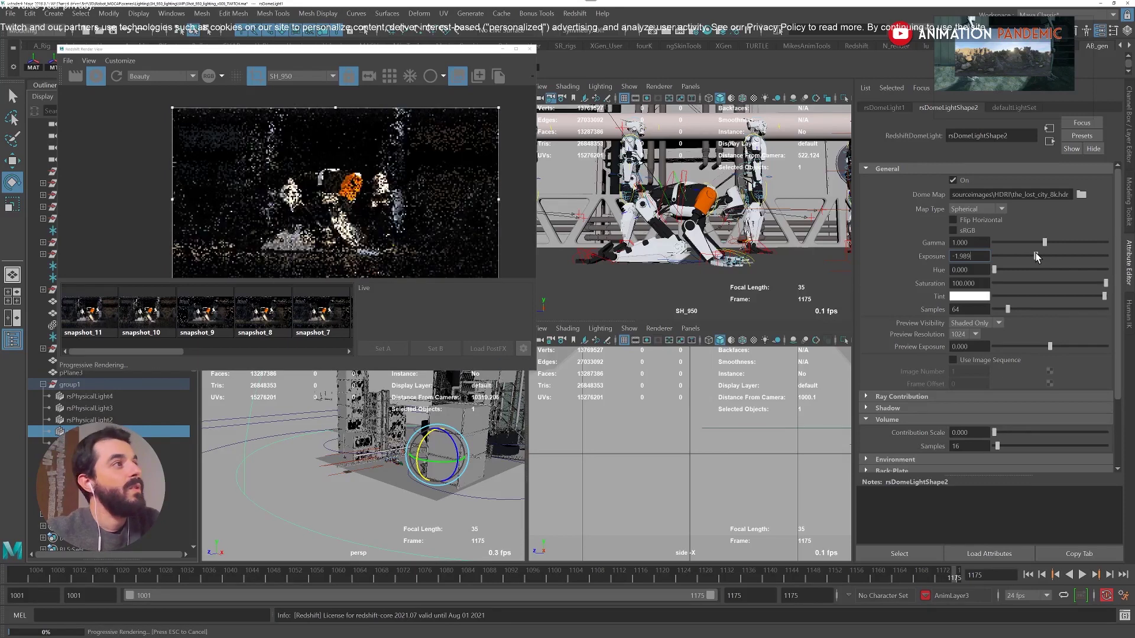
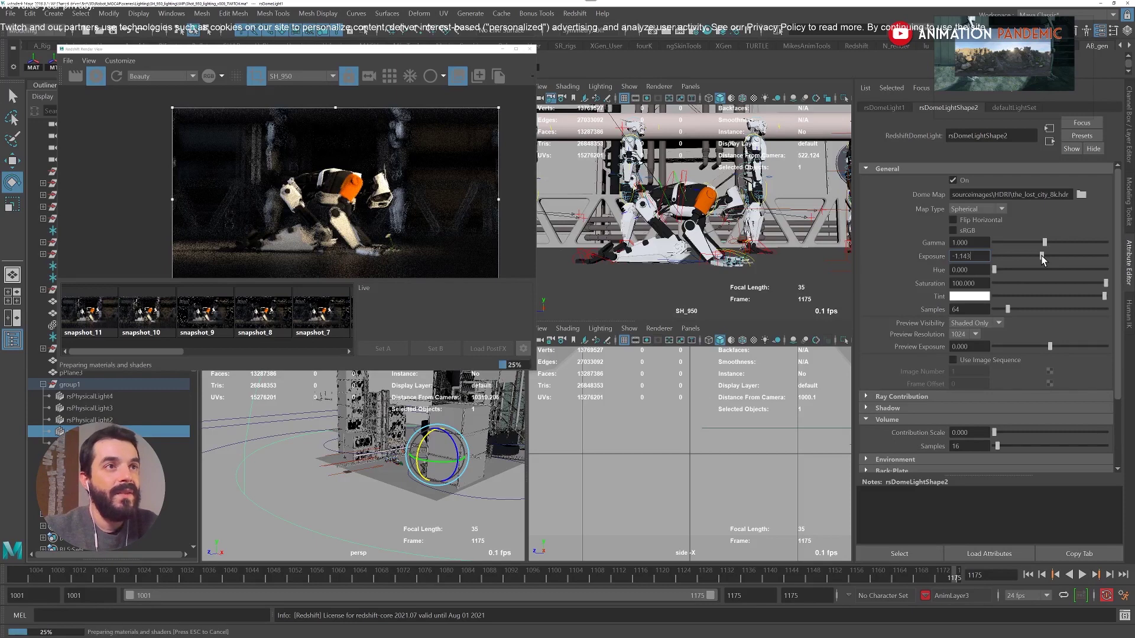
drag(1041, 258, 1044, 259)
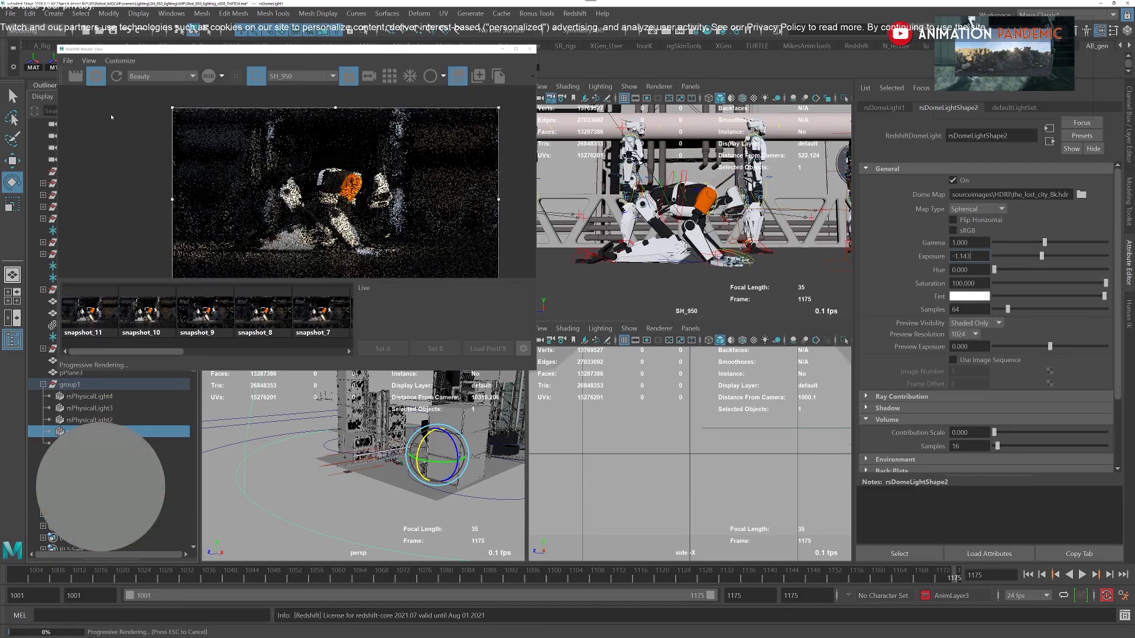
Stop and restart the live render with the dimmer dome light, fit the whole frame in view and store a new snapshot.
click(94, 75)
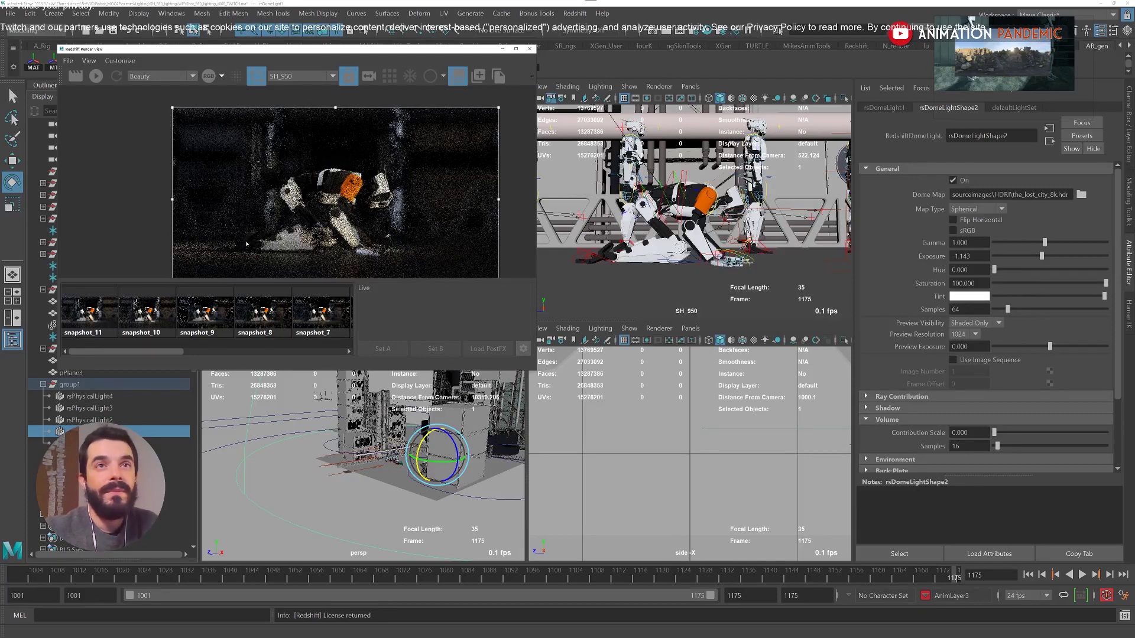
scroll(292, 243, up, 6)
middle_drag(322, 255, 305, 234)
scroll(305, 233, down, 5)
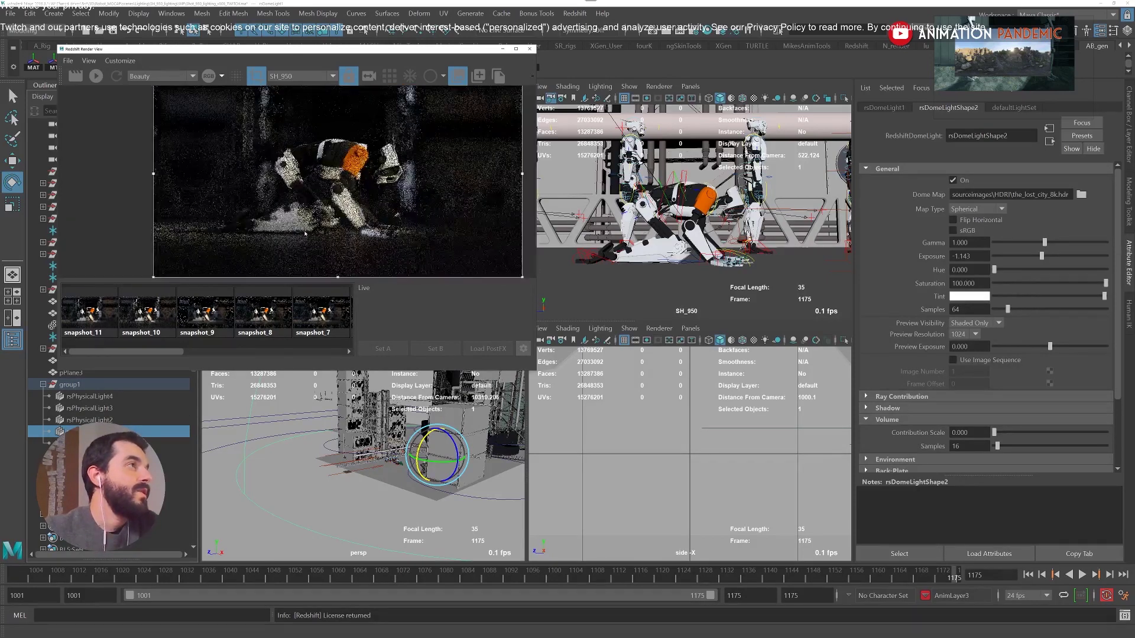
scroll(305, 234, down, 2)
click(96, 76)
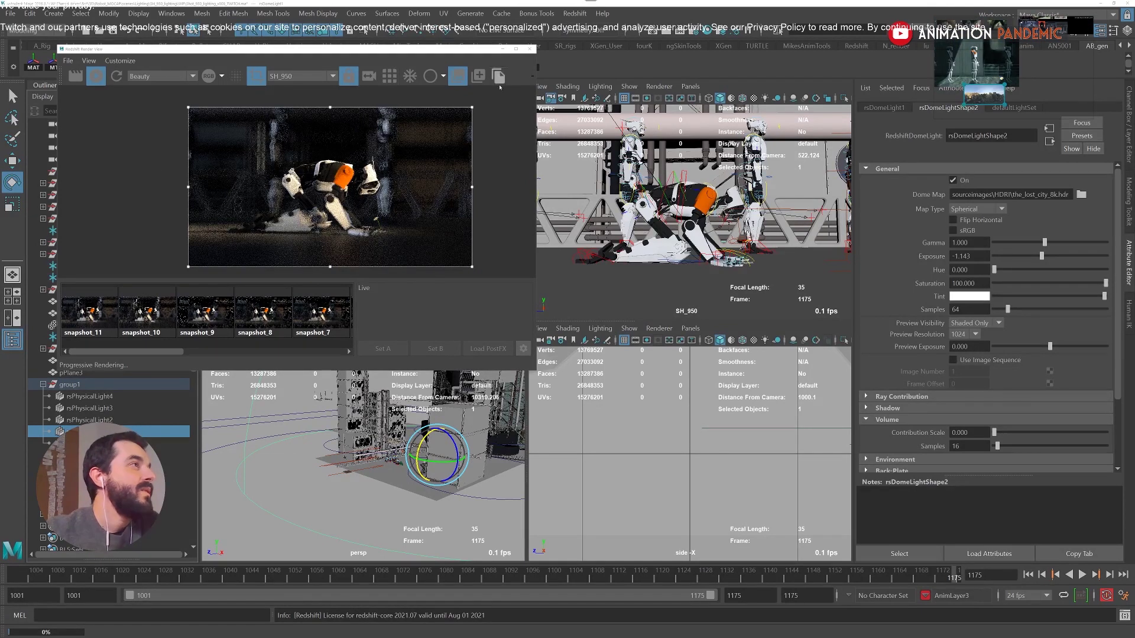
click(478, 75)
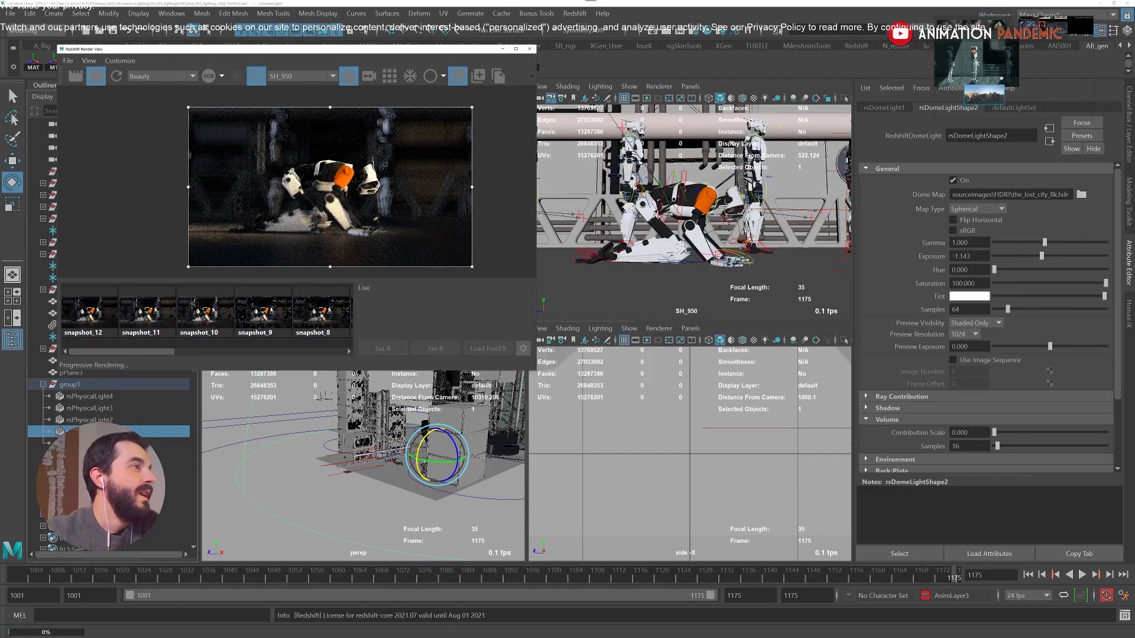
Enlarge the render view window to show more snapshots and review snapshot_0 through snapshot_3 in order.
scroll(320, 318, down, 4)
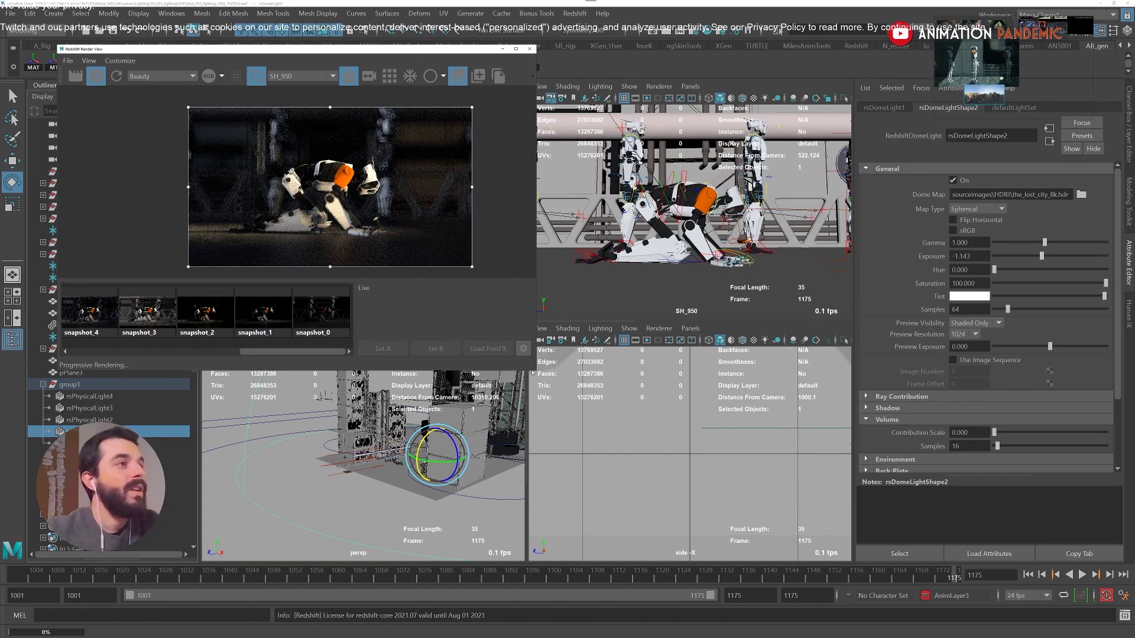
drag(535, 370, 922, 471)
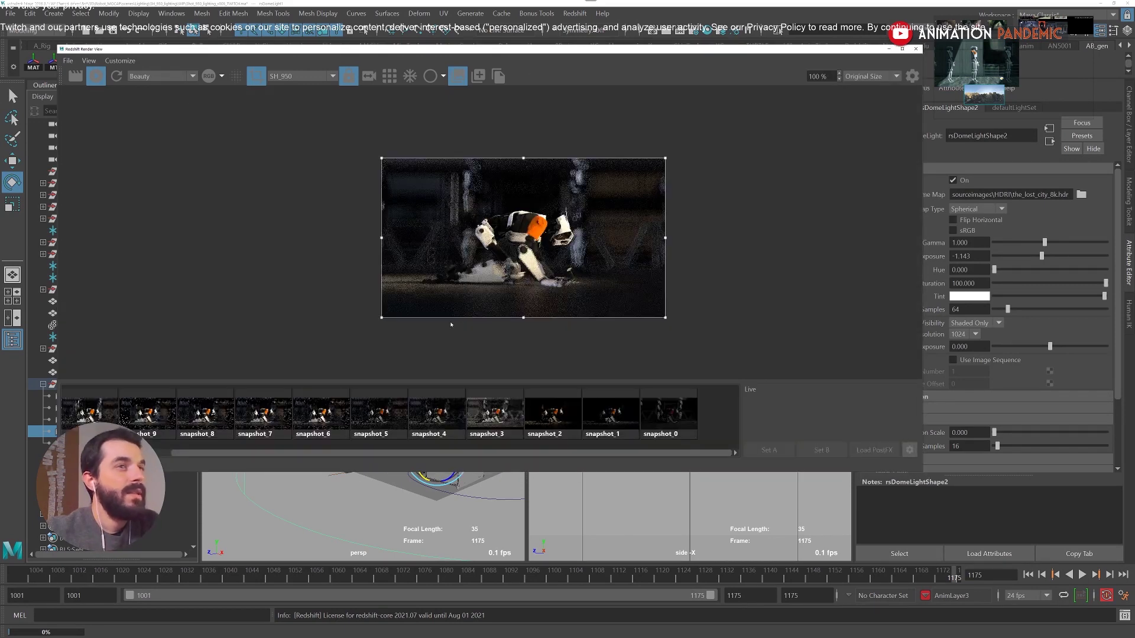
click(676, 428)
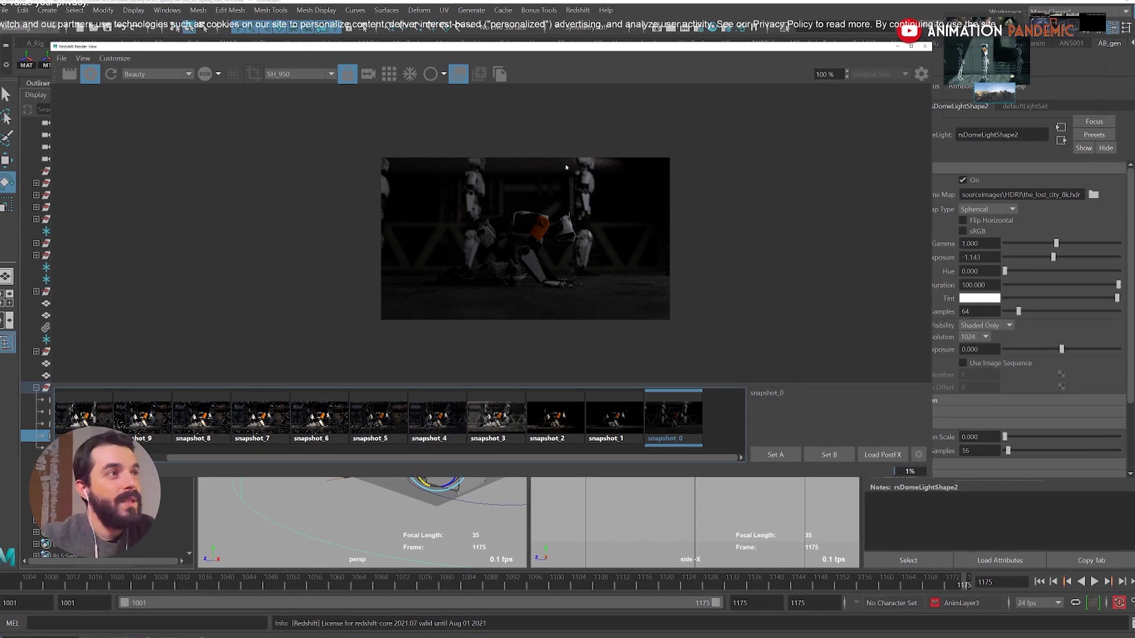
click(602, 426)
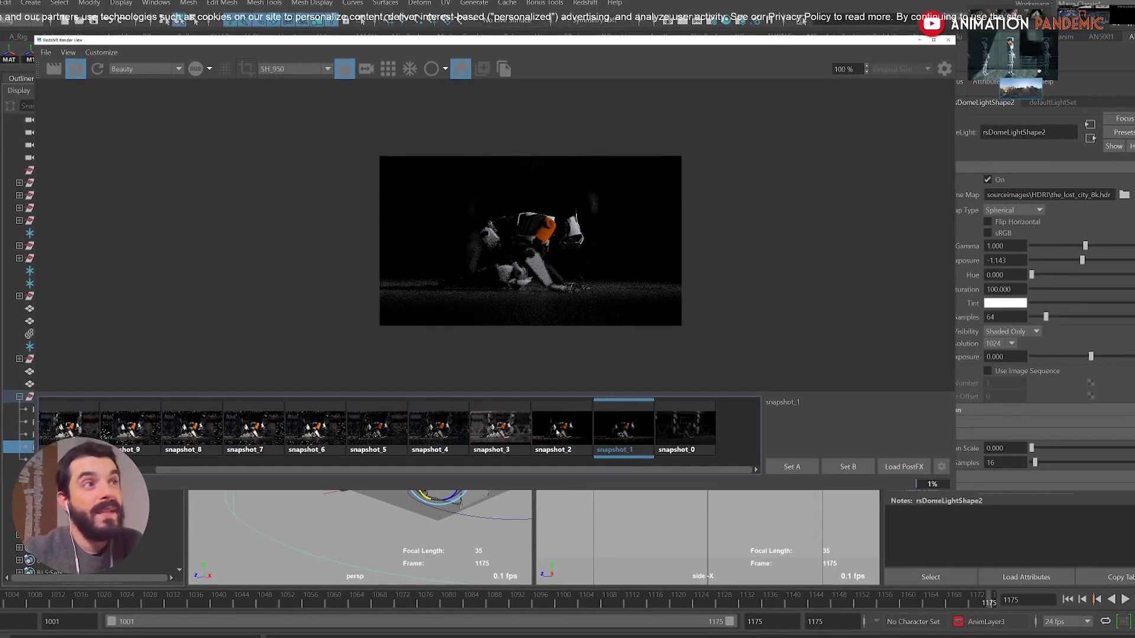
click(557, 434)
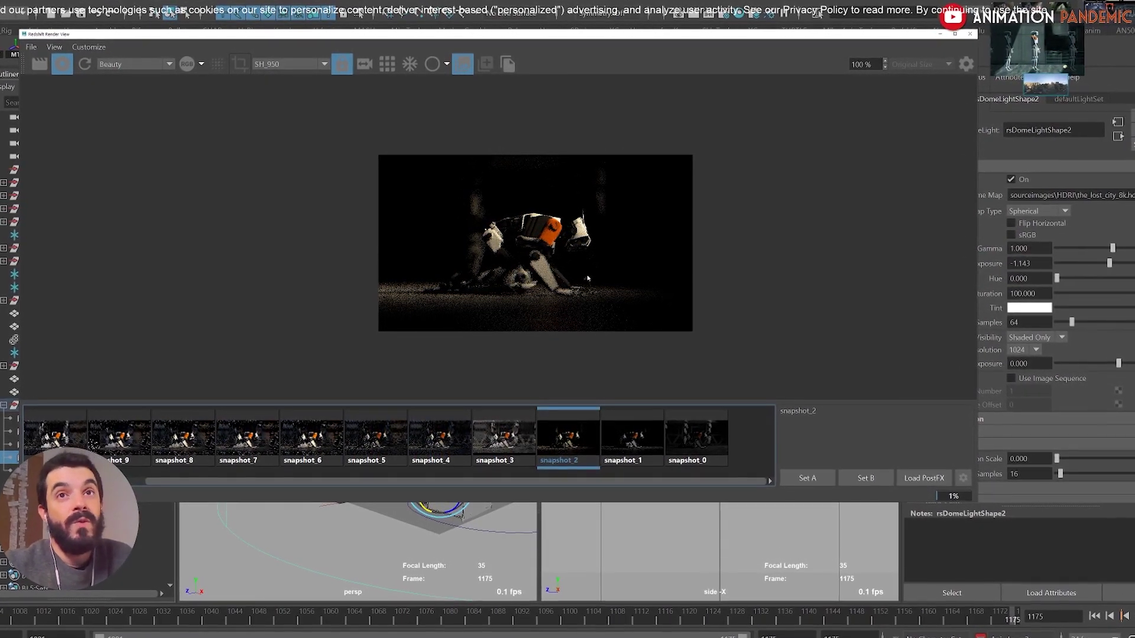
click(507, 443)
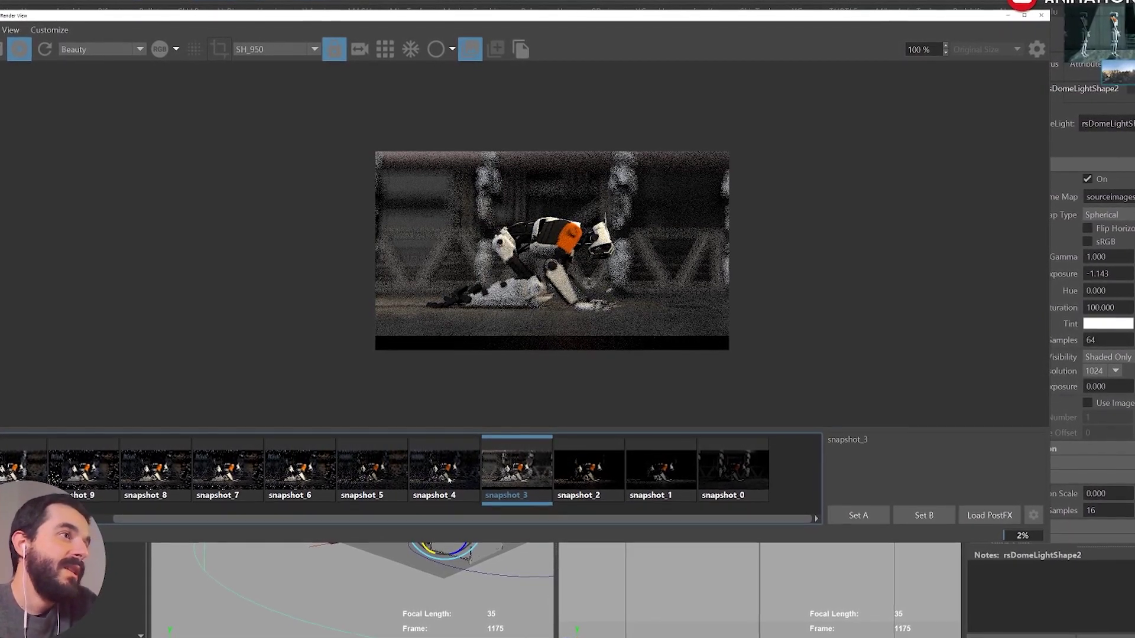
Review snapshot_4 through snapshot_7 in order, switching back and forth between snapshots 6 and 7 to compare the lighting.
click(449, 481)
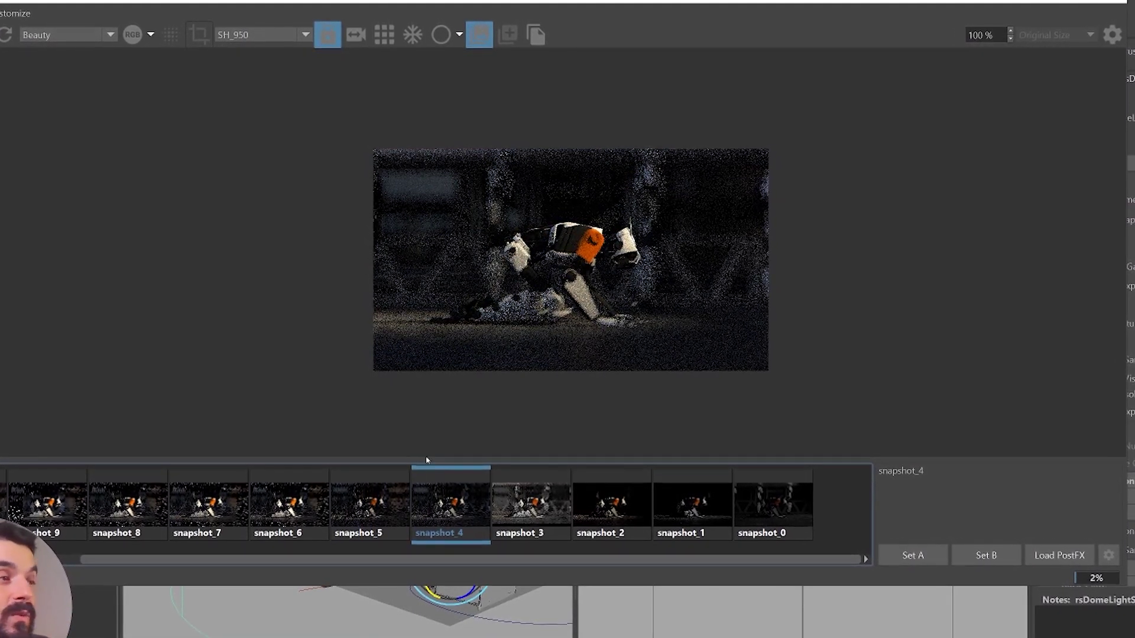
click(375, 501)
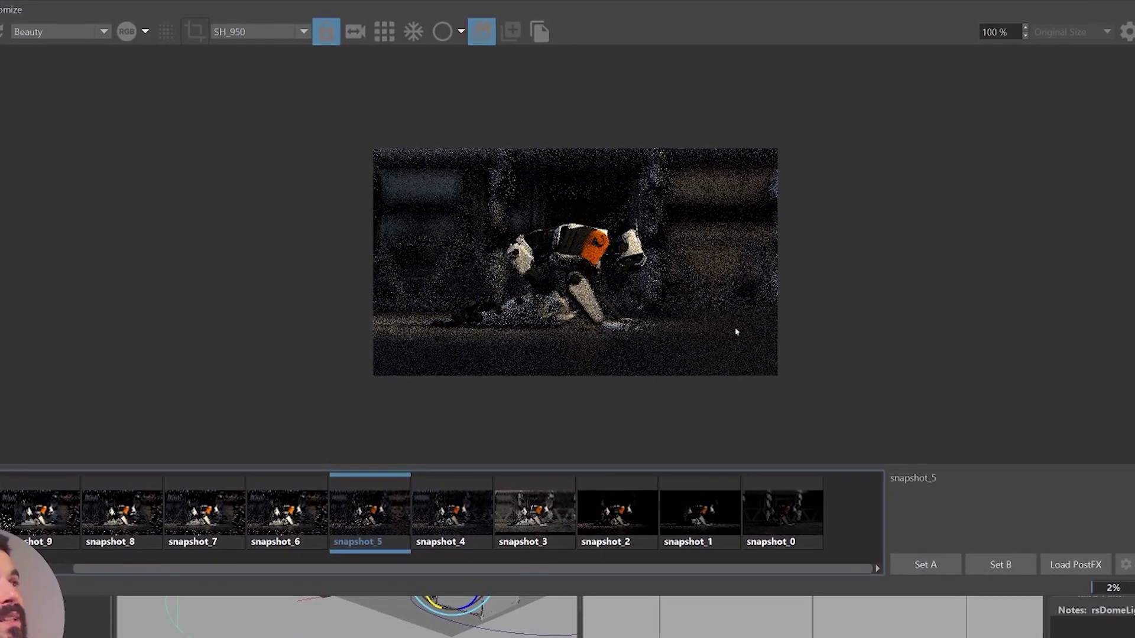
click(296, 526)
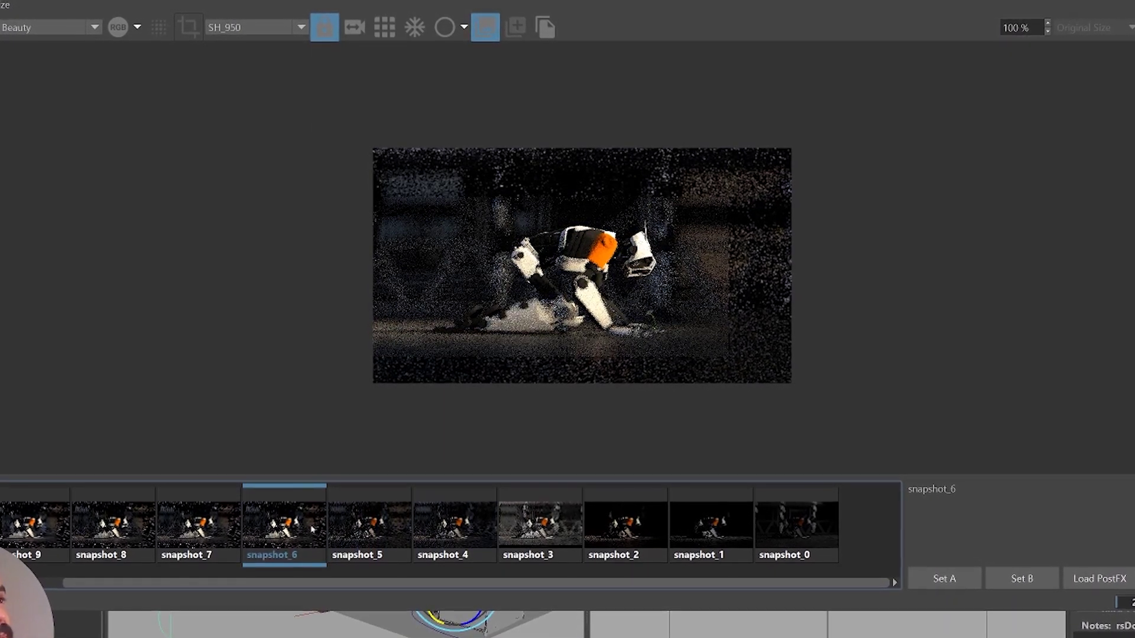
click(201, 525)
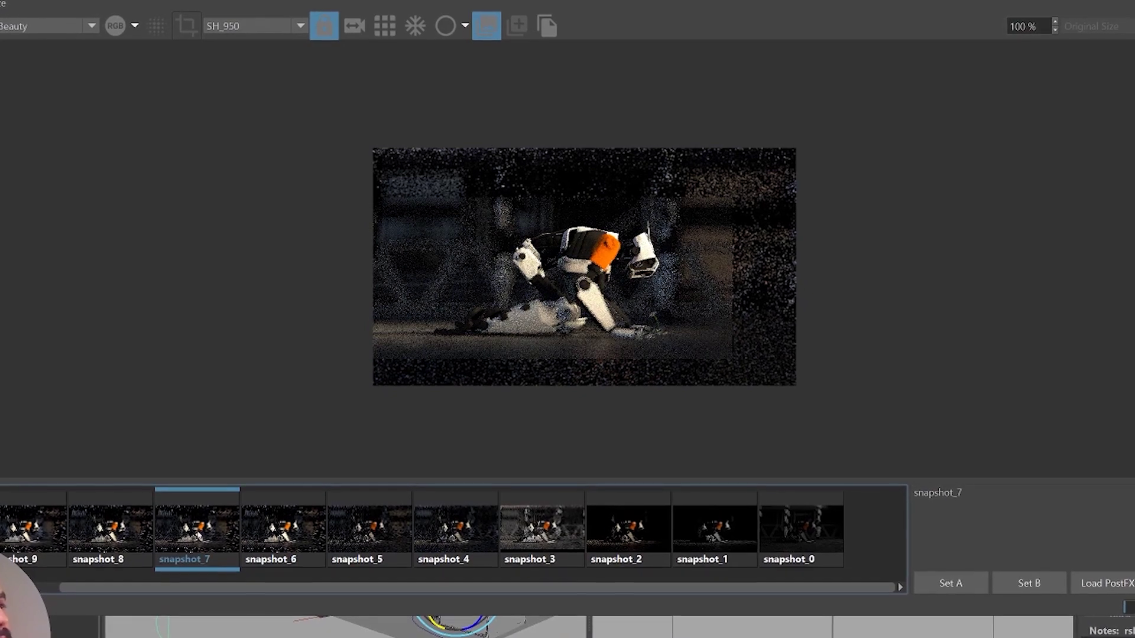
click(281, 525)
click(201, 525)
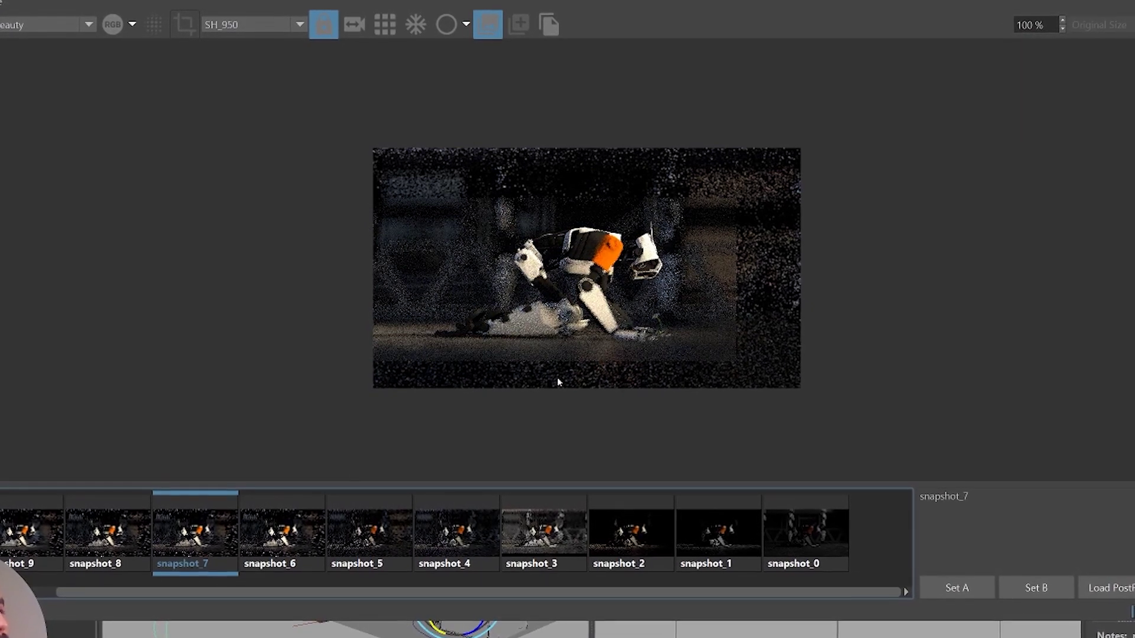
Examine the kneeling robot up close in snapshots 7, 8 and 9.
scroll(635, 292, up, 5)
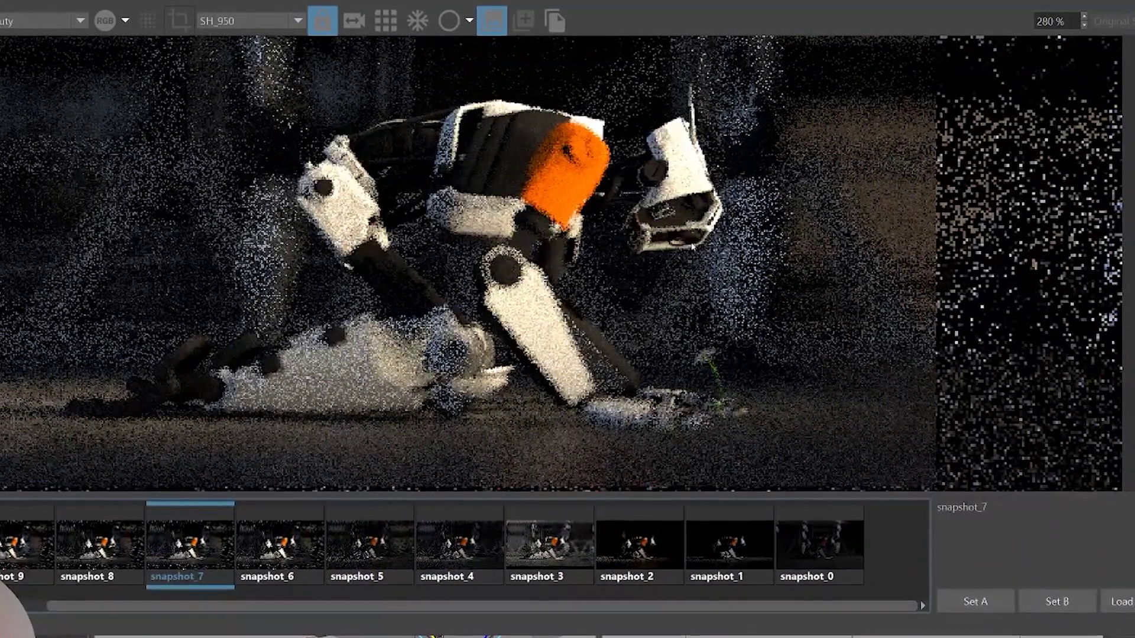
key(Left)
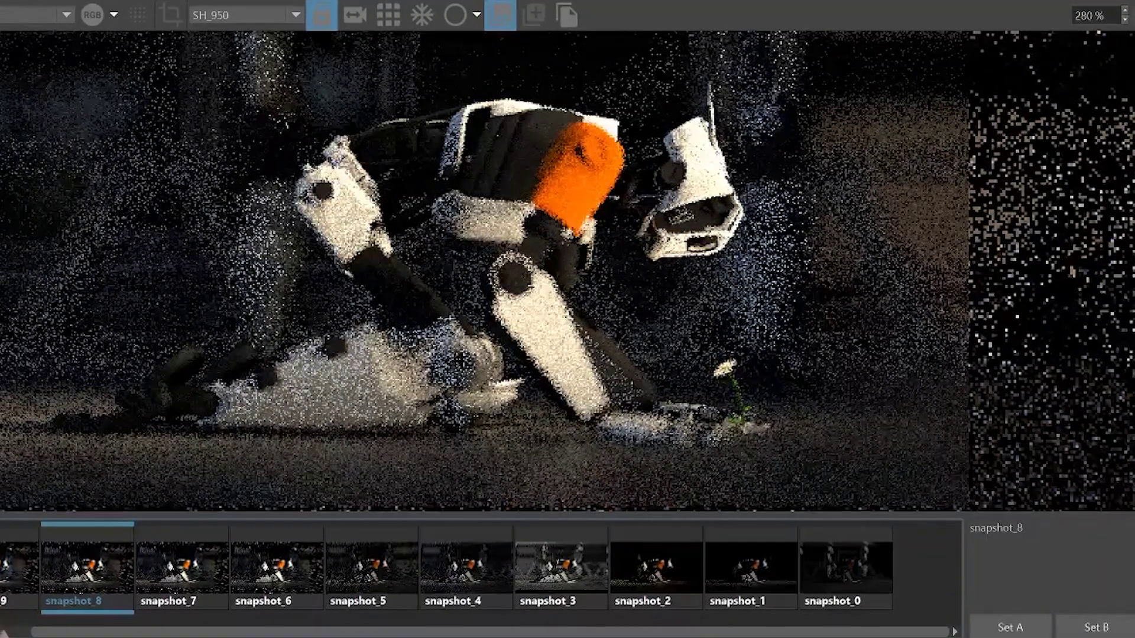
click(8, 569)
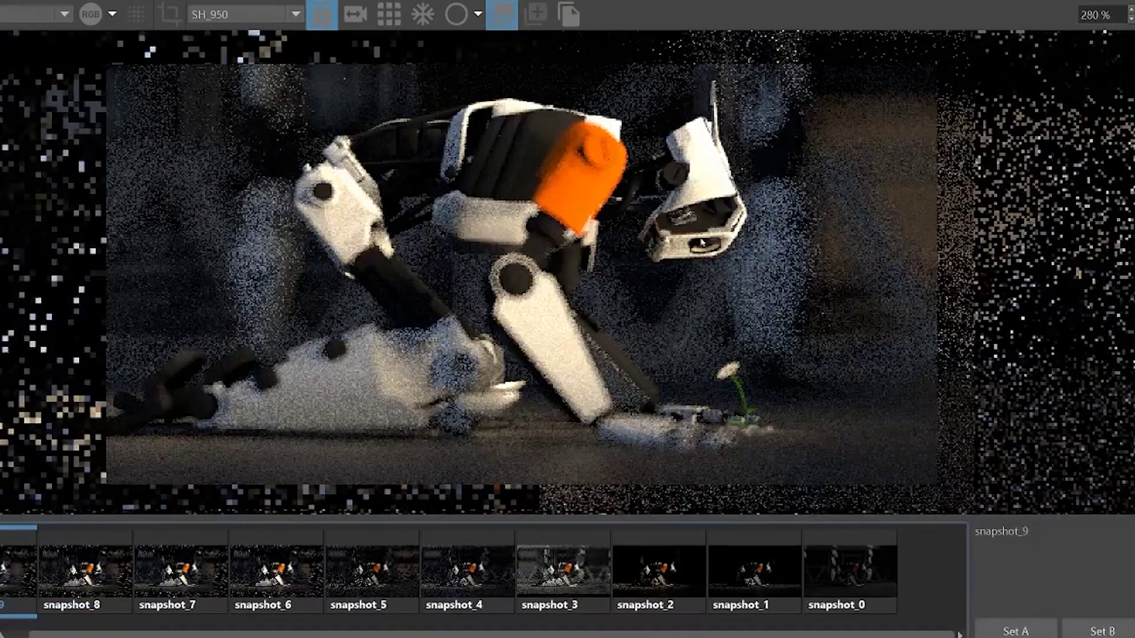